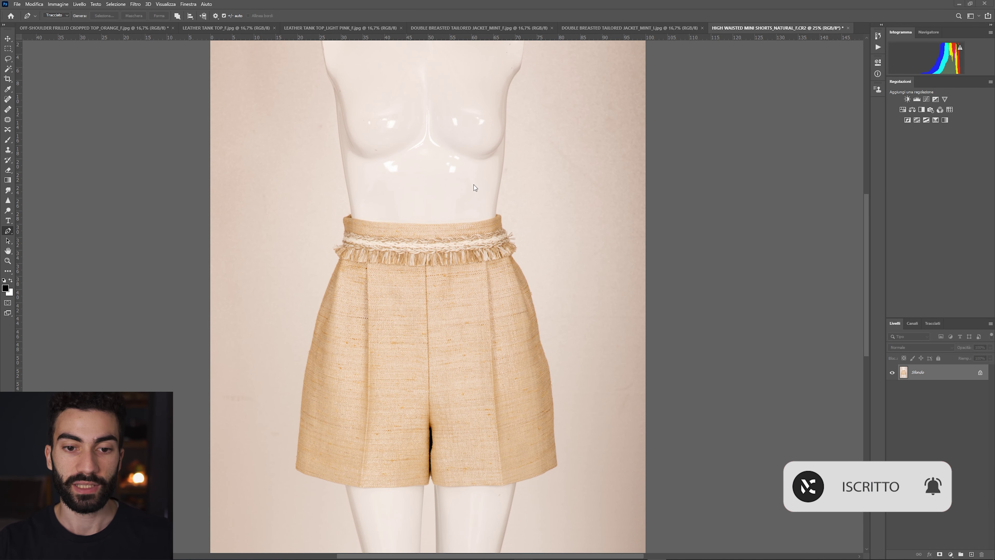
- Browse the open garment photos, then return to the high-waisted mini shorts photo
{"action": "left_click", "coordinate": [563, 31]}
{"action": "left_click", "coordinate": [524, 26]}
{"action": "left_click", "coordinate": [333, 30]}
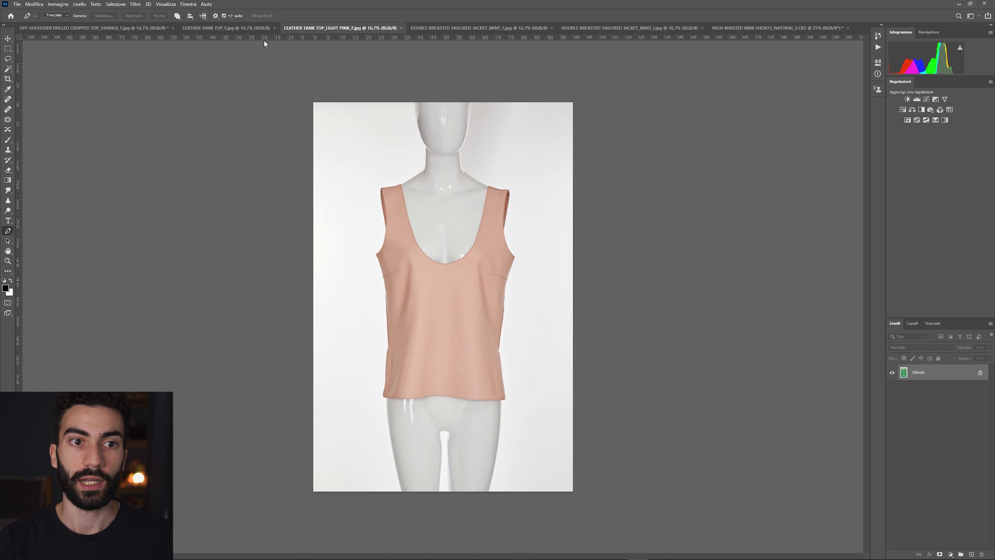
{"action": "left_click", "coordinate": [246, 28]}
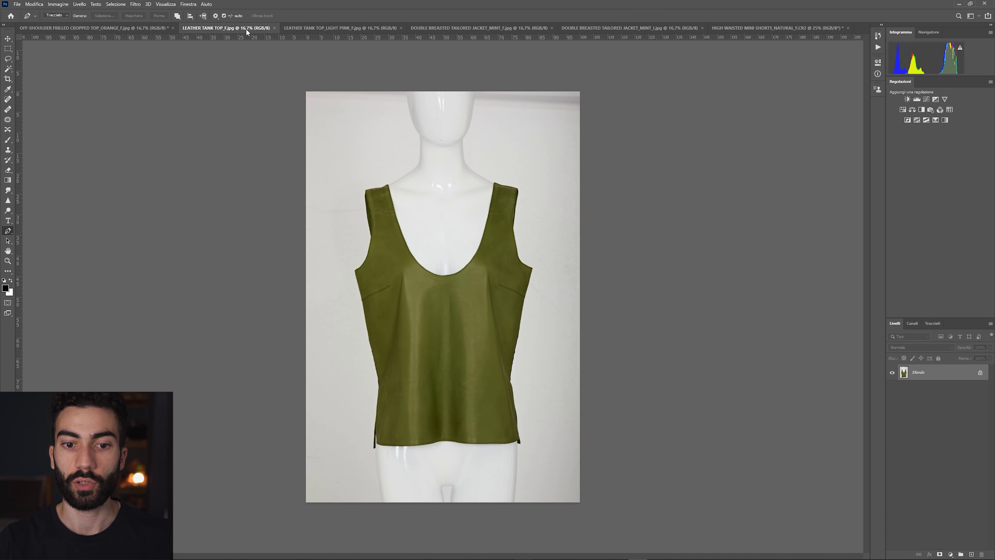
{"action": "left_click", "coordinate": [355, 28]}
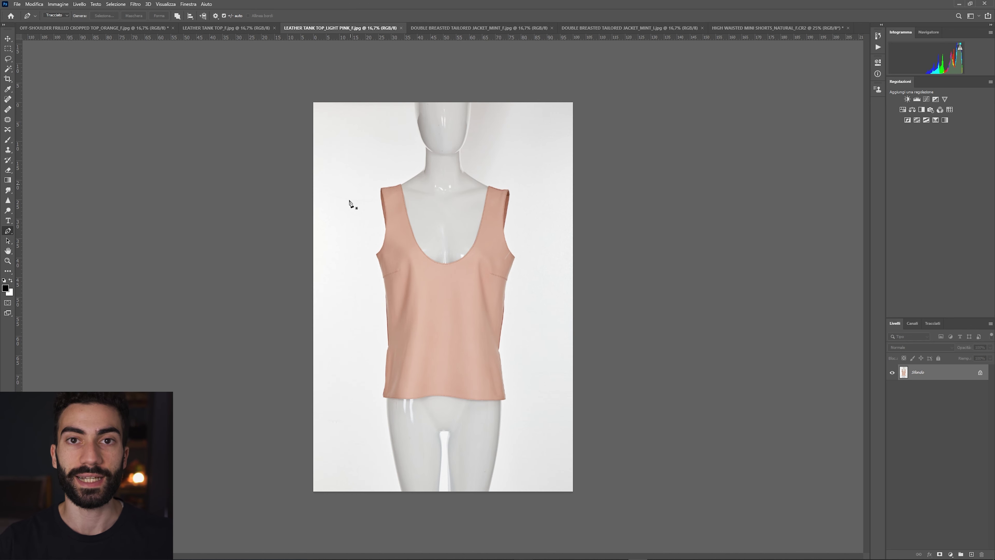
{"action": "left_click", "coordinate": [137, 28]}
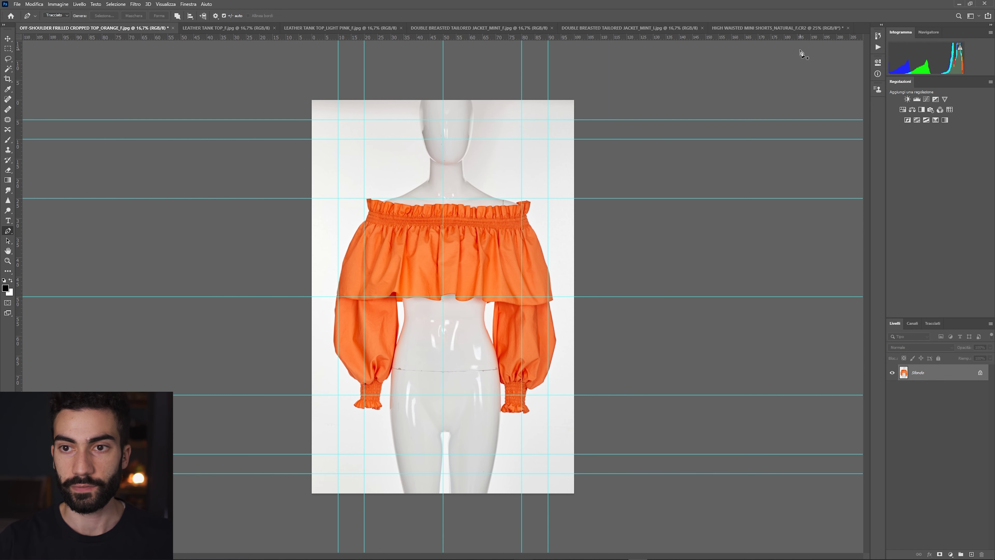
{"action": "left_click", "coordinate": [803, 28]}
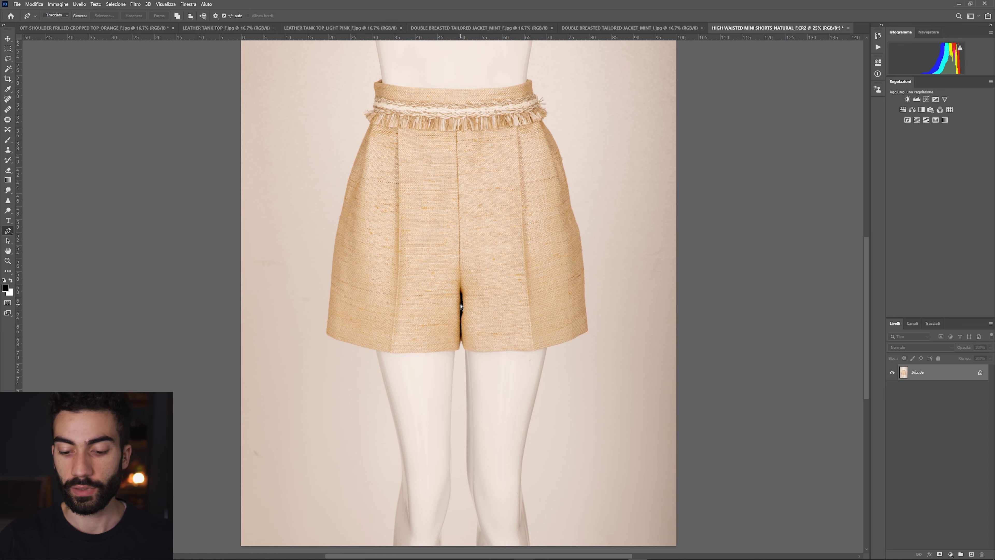
- Pen-trace from the crotch gap along the left leg hem and up the outer side
{"action": "scroll", "coordinate": [462, 308], "scroll_direction": "up", "scroll_amount": 1}
{"action": "scroll", "coordinate": [461, 307], "scroll_direction": "up", "scroll_amount": 1}
{"action": "scroll", "coordinate": [462, 307], "scroll_direction": "up", "scroll_amount": 1}
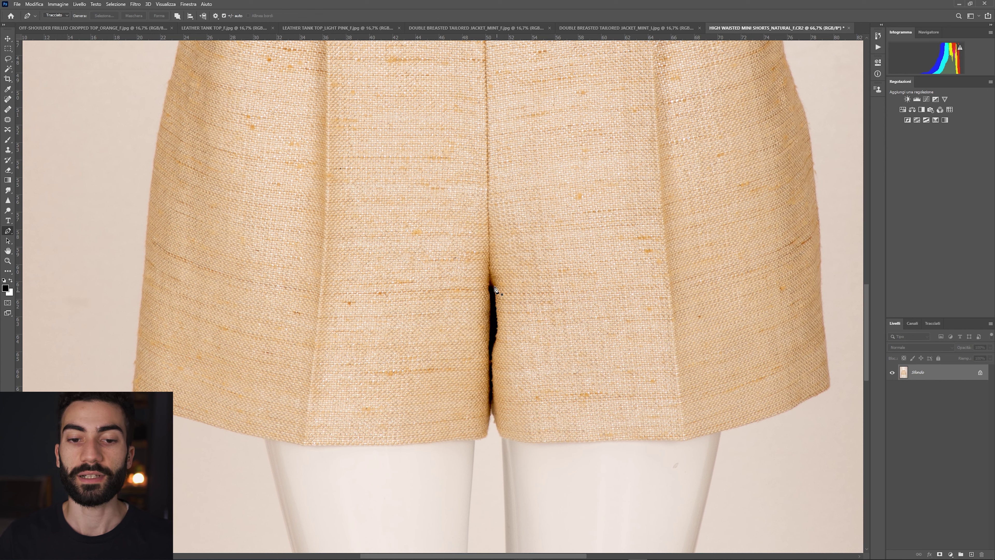
{"action": "left_click", "coordinate": [489, 257]}
{"action": "left_click", "coordinate": [485, 431]}
{"action": "key", "text": "ctrl+z"}
{"action": "left_click_drag", "start_coordinate": [477, 437], "coordinate": [469, 438]}
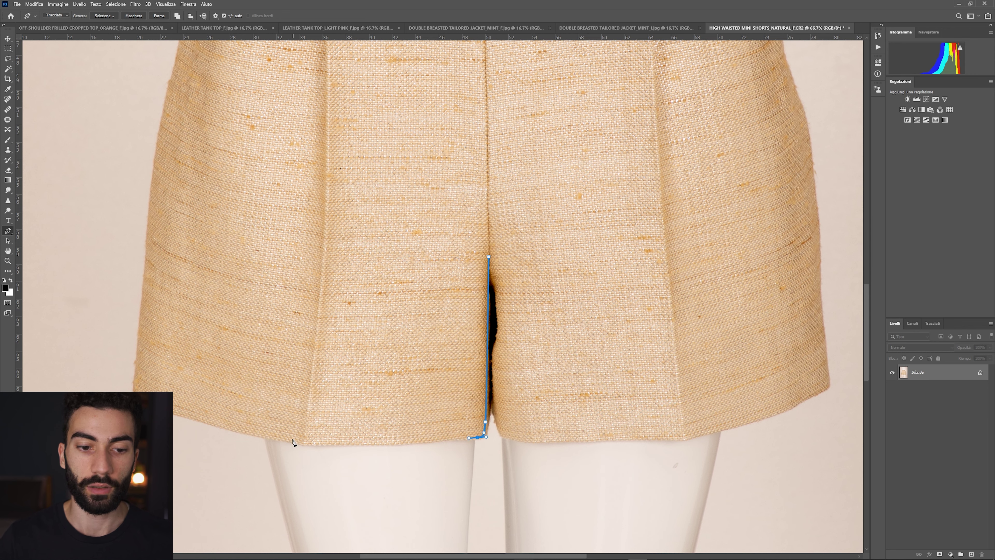
{"action": "left_click_drag", "start_coordinate": [305, 443], "coordinate": [297, 444]}
{"action": "left_click", "coordinate": [149, 405]}
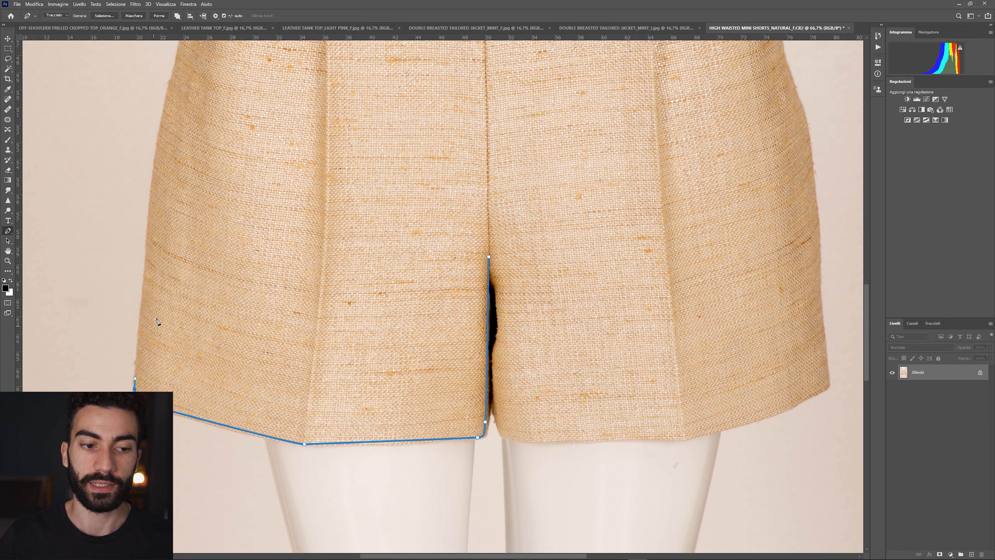
{"action": "mouse_move", "coordinate": [160, 144]}
{"action": "left_mouse_down"}
{"action": "mouse_move", "coordinate": [163, 127]}
{"action": "mouse_move", "coordinate": [175, 339]}
{"action": "left_mouse_up"}
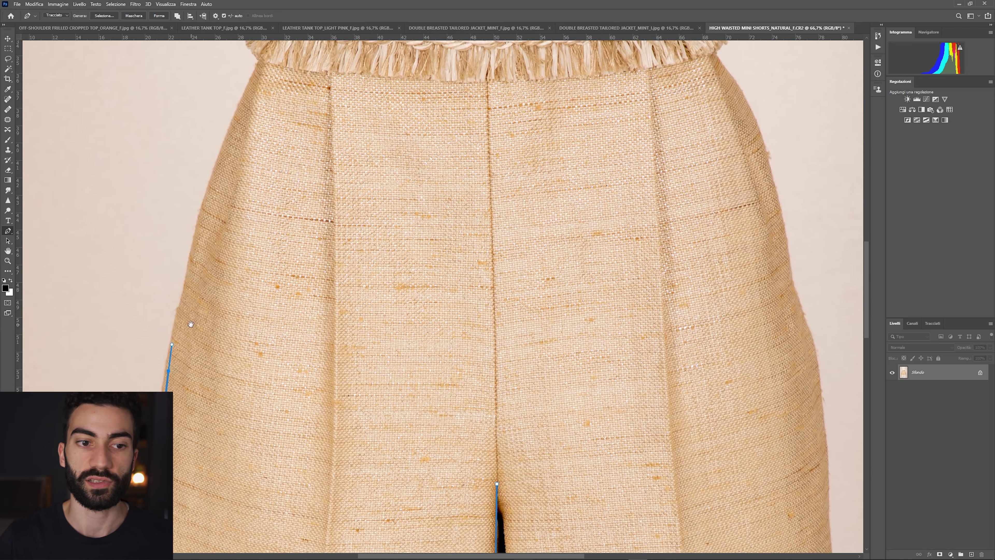
{"action": "mouse_move", "coordinate": [210, 181]}
{"action": "left_mouse_down"}
{"action": "mouse_move", "coordinate": [221, 147]}
{"action": "mouse_move", "coordinate": [225, 304]}
{"action": "left_mouse_up"}
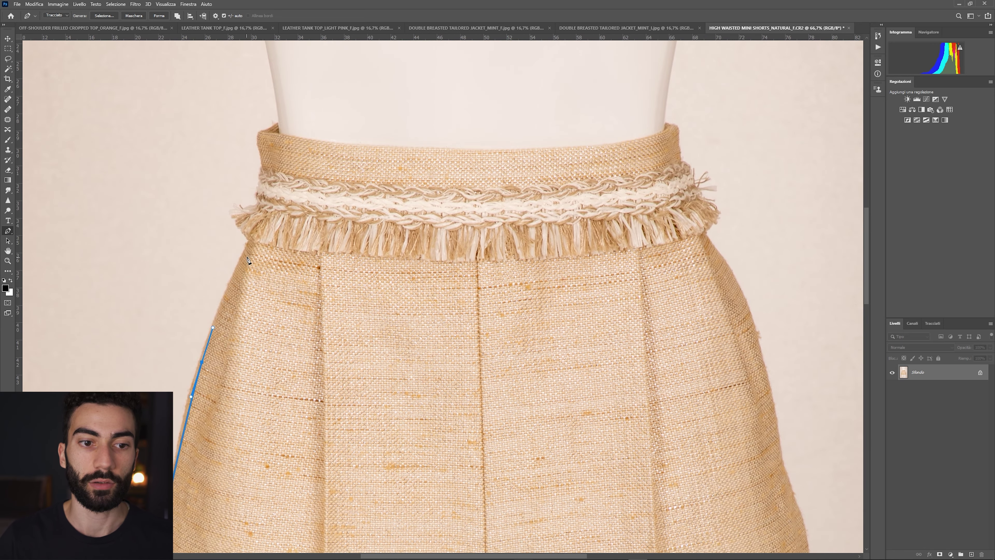
{"action": "left_click", "coordinate": [250, 244]}
- Trace around the fringe, waistband and centre seam, close the path, and call up Make Selection
{"action": "key", "text": "ctrl+plus"}
{"action": "left_click_drag", "start_coordinate": [125, 157], "coordinate": [270, 204]}
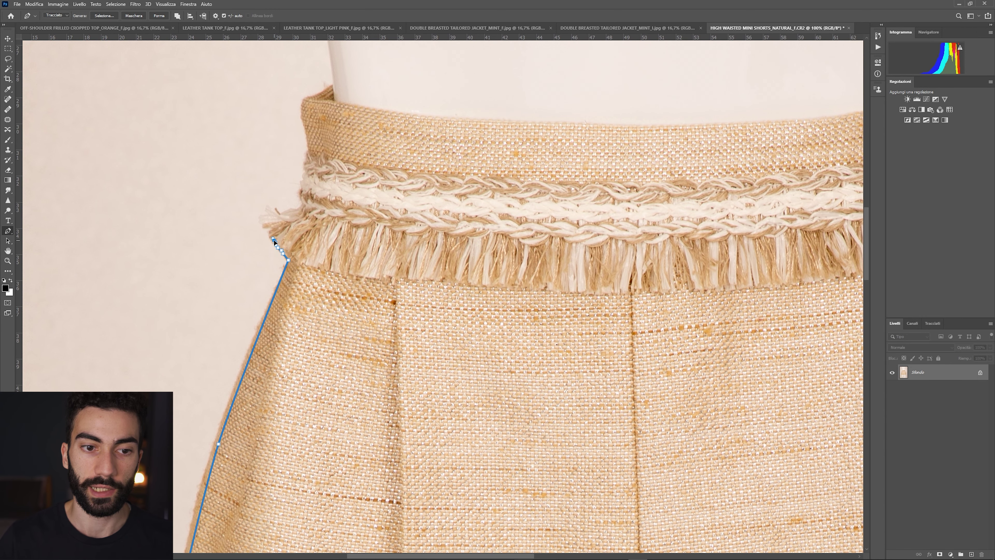
{"action": "left_click", "coordinate": [289, 212]}
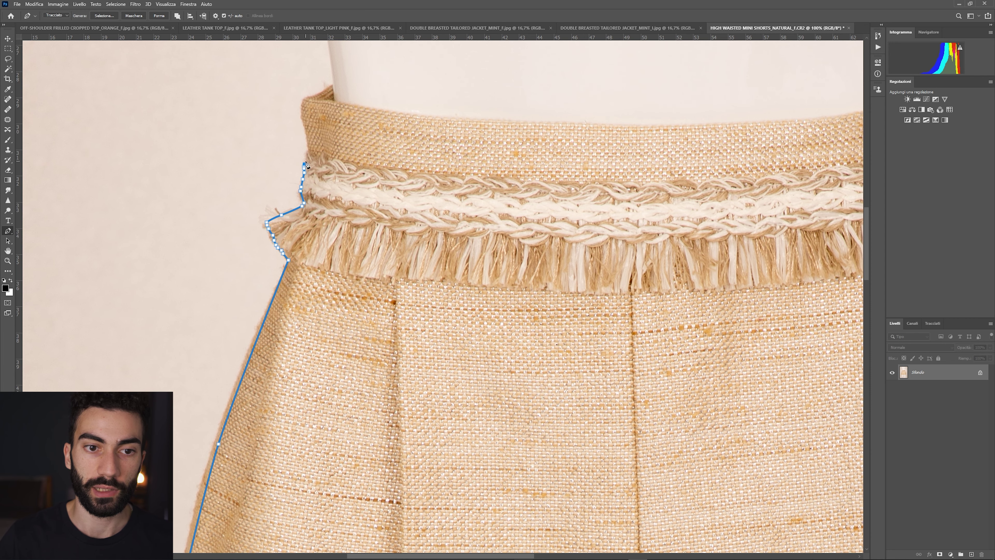
{"action": "left_click", "coordinate": [305, 122]}
{"action": "left_click", "coordinate": [303, 113]}
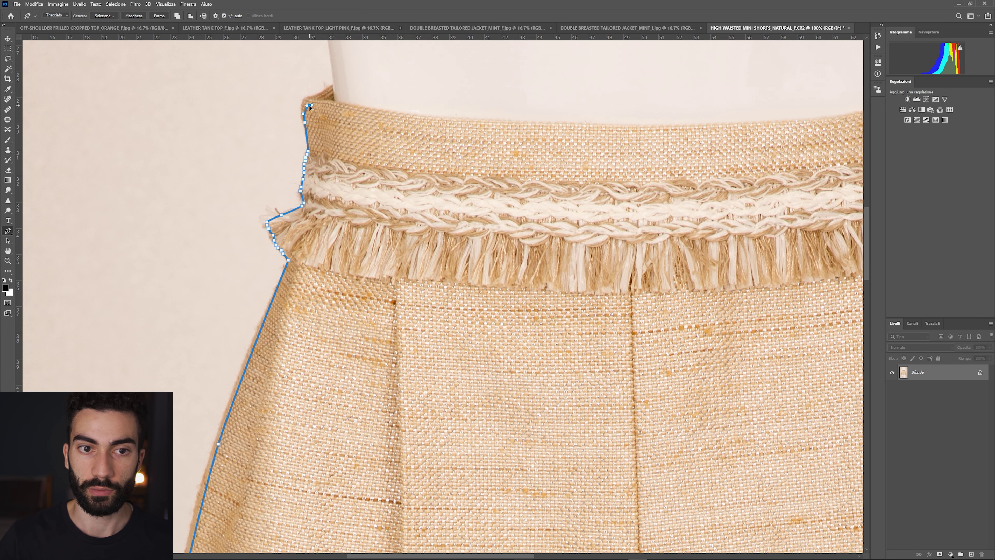
{"action": "left_click_drag", "start_coordinate": [571, 128], "coordinate": [675, 127]}
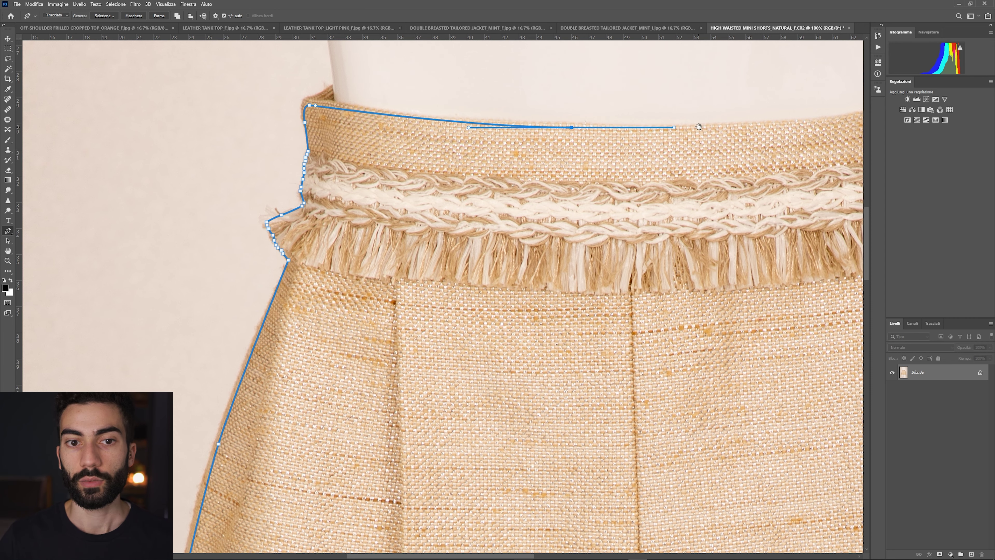
{"action": "left_click_drag", "start_coordinate": [781, 126], "coordinate": [512, 142]}
{"action": "left_click", "coordinate": [511, 141]}
{"action": "scroll", "coordinate": [512, 157], "scroll_direction": "down", "scroll_amount": 10}
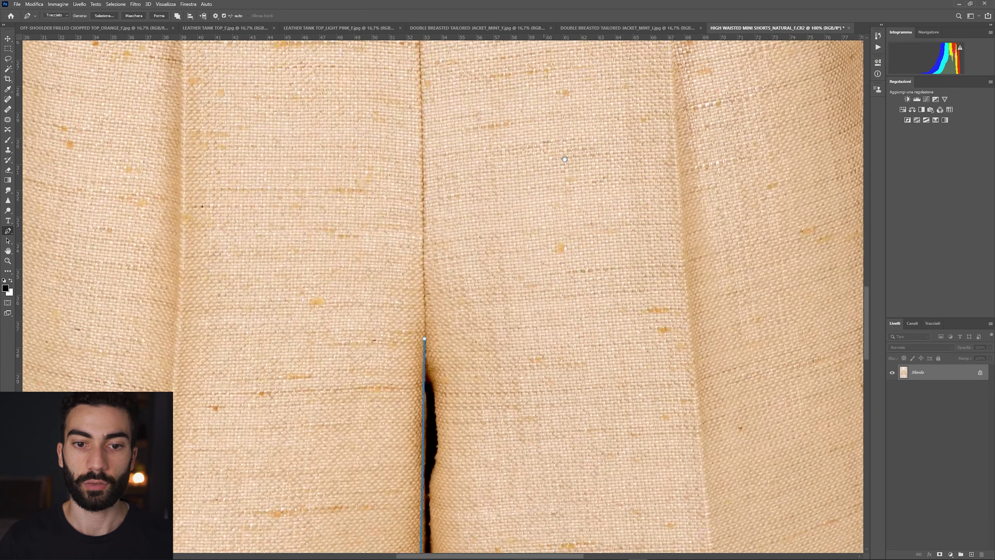
{"action": "left_click", "coordinate": [554, 257]}
{"action": "left_click", "coordinate": [397, 263]}
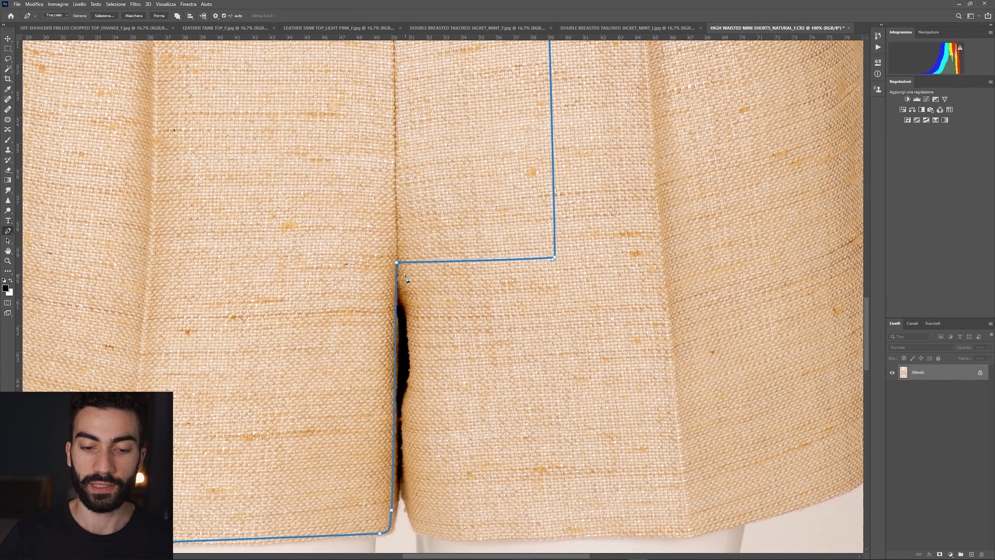
{"action": "key", "text": "ctrl+Return"}
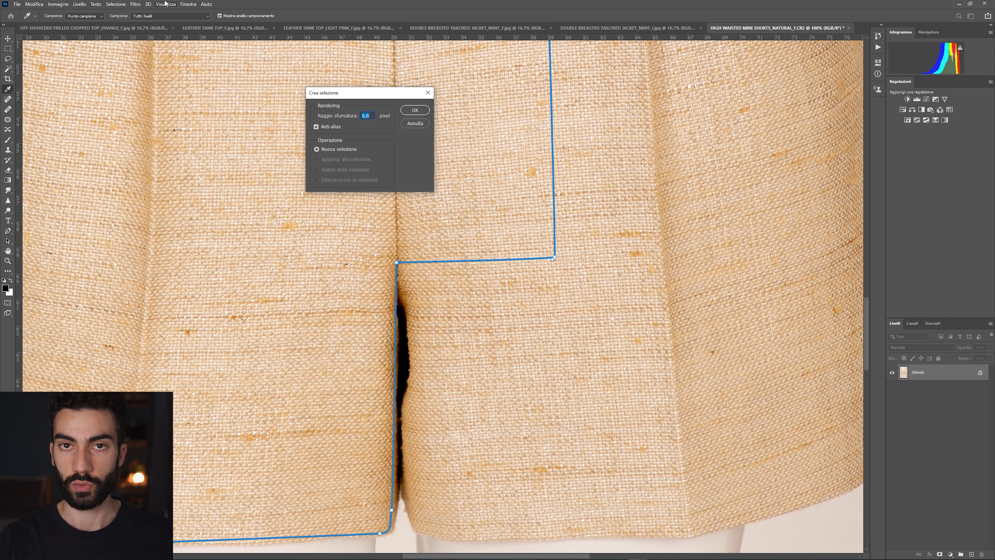
- Turn the path into a 0.6 px feathered selection and copy the half to a new layer
{"action": "key", "text": "Return"}
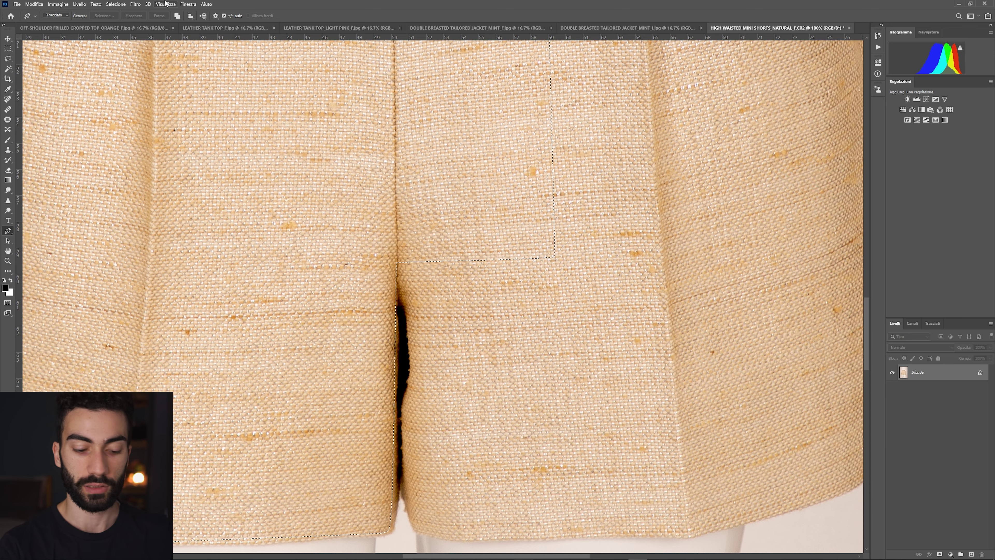
{"action": "key", "text": "ctrl+j"}
{"action": "key", "text": "ctrl+0"}
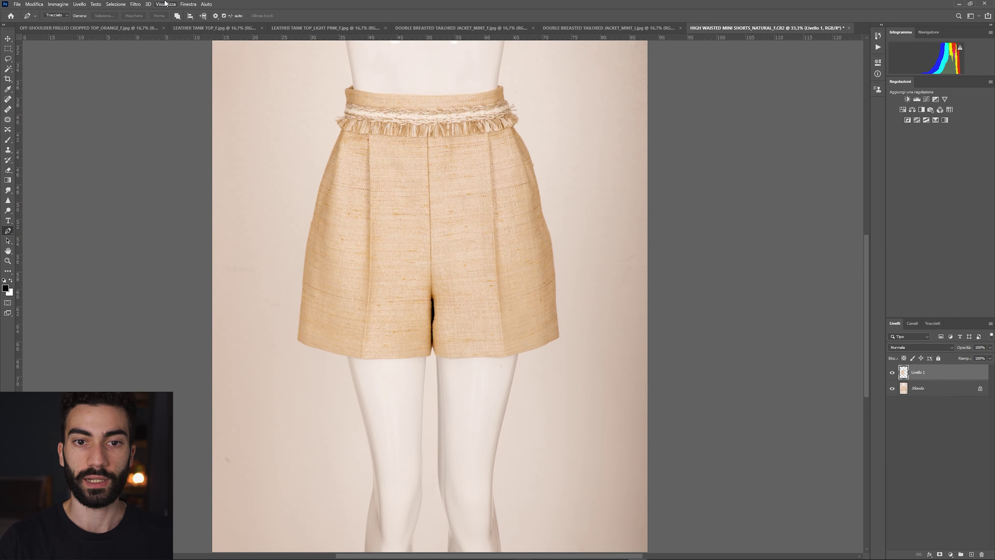
- Fill the background layer with white and show the guides
{"action": "left_click", "coordinate": [936, 389]}
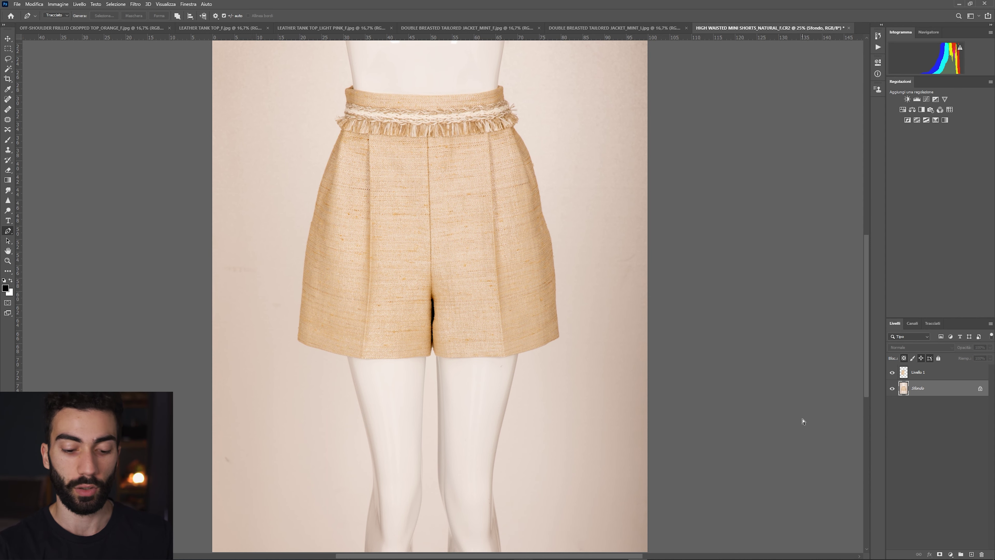
{"action": "key", "text": "ctrl+BackSpace"}
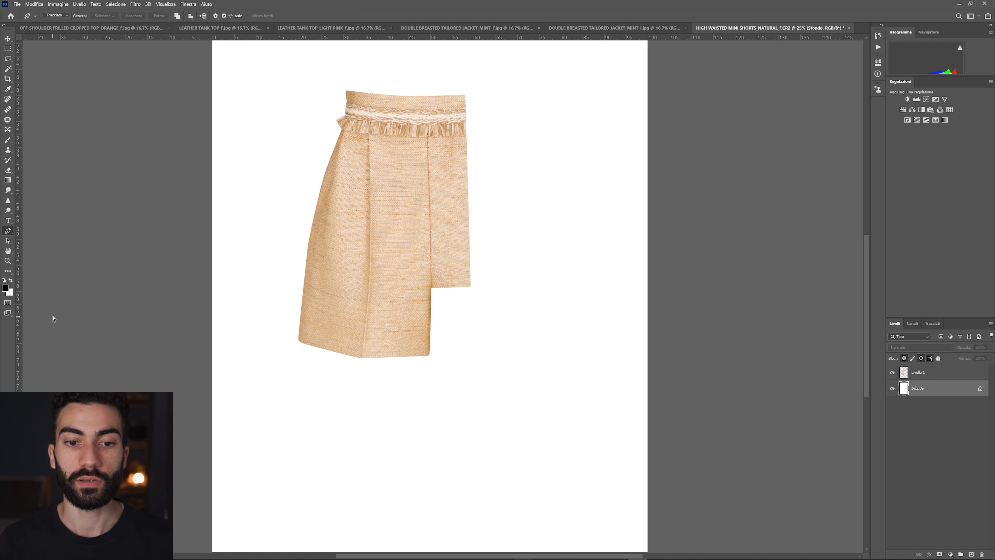
{"action": "key", "text": "ctrl+semicolon"}
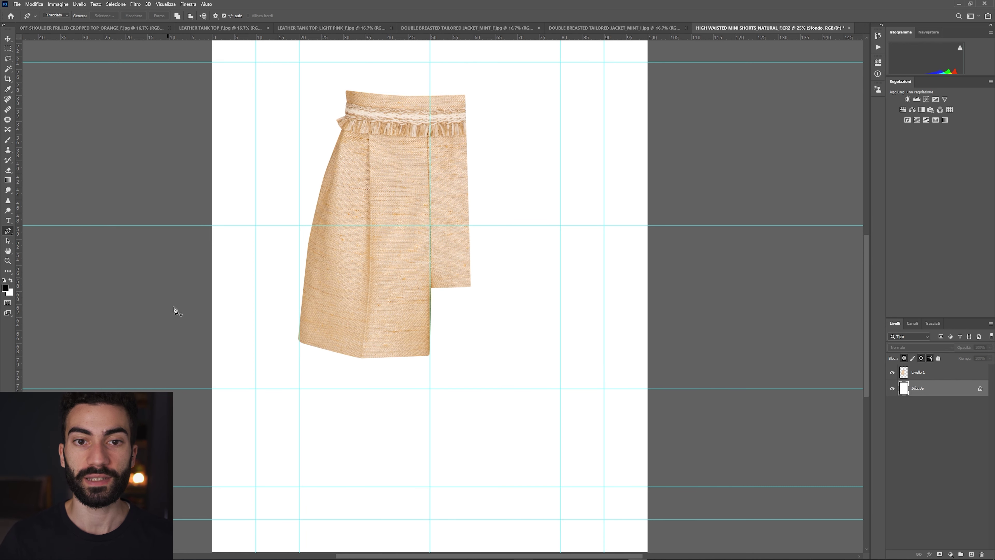
- Nudge the half-shorts layer slightly left using free transform
{"action": "key", "text": "ctrl+minus"}
{"action": "key", "text": "ctrl+plus"}
{"action": "key", "text": "ctrl+plus"}
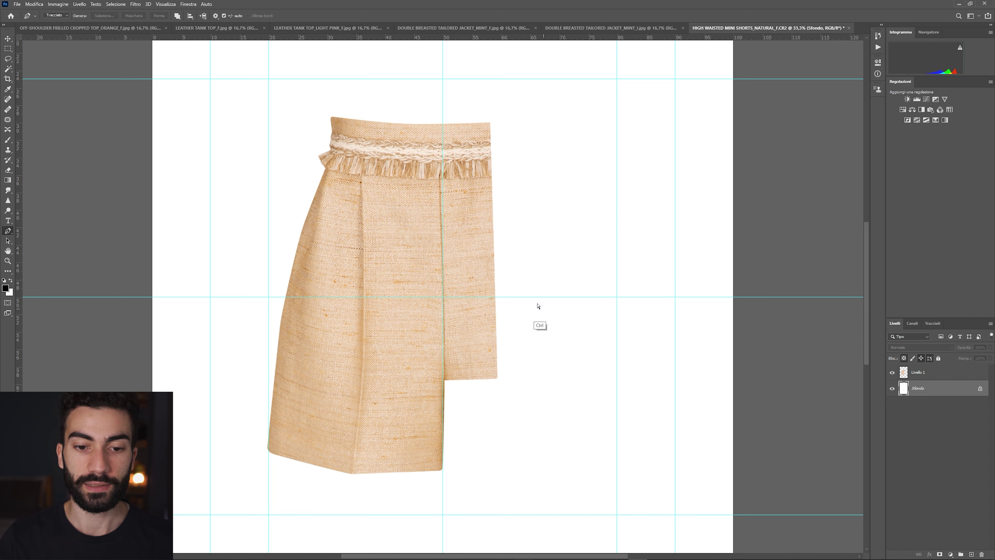
{"action": "key", "text": "ctrl+plus"}
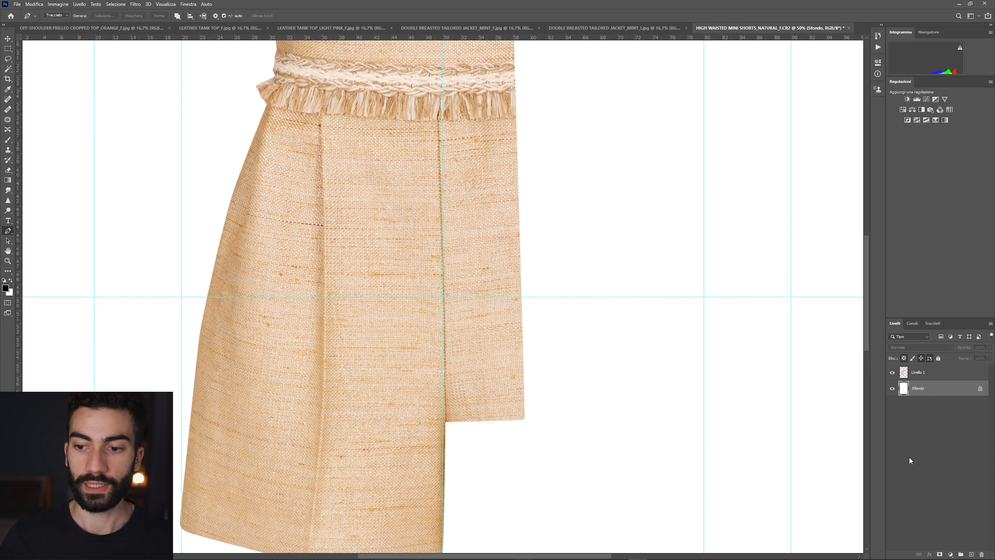
{"action": "left_click", "coordinate": [940, 374]}
{"action": "key", "text": "ctrl+t"}
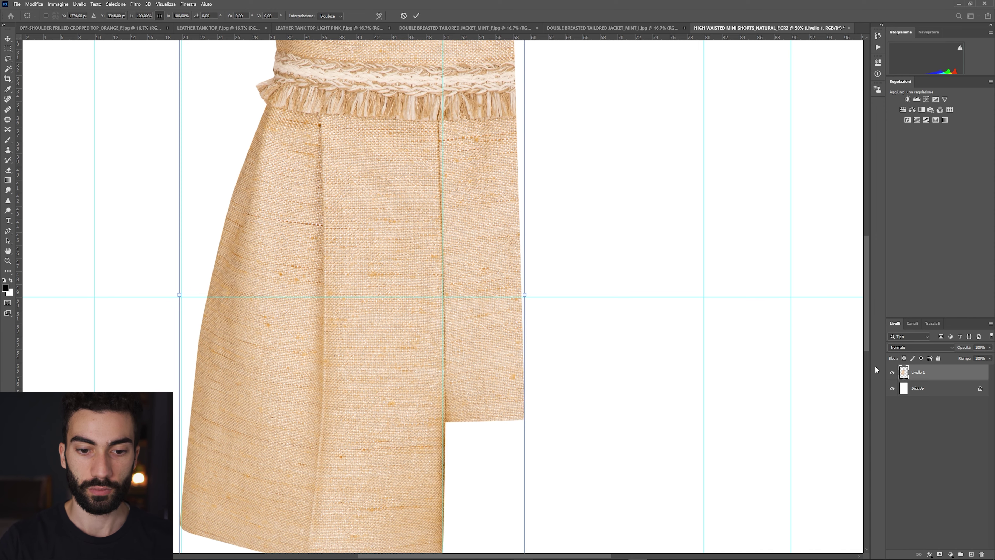
{"action": "key", "text": "shift+Left"}
{"action": "key", "text": "Left"}
{"action": "key", "text": "Left"}
{"action": "key", "text": "Left"}
{"action": "key", "text": "Left"}
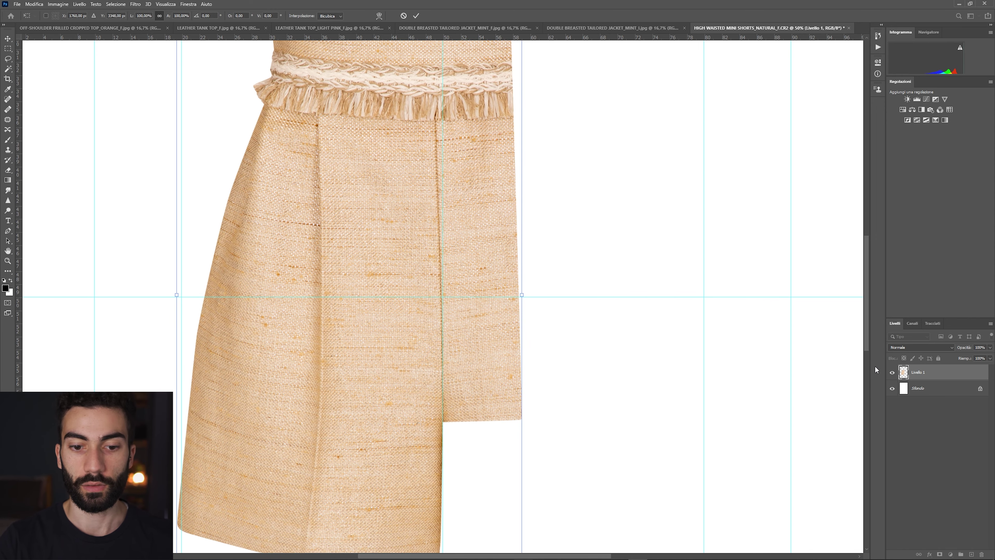
{"action": "key", "text": "Return"}
- Inspect the stepped inner hem corner, zoom out to the full page, and open Liquify
{"action": "key", "text": "p"}
{"action": "scroll", "coordinate": [875, 366], "scroll_direction": "down", "scroll_amount": 2}
{"action": "key", "text": "ctrl+plus"}
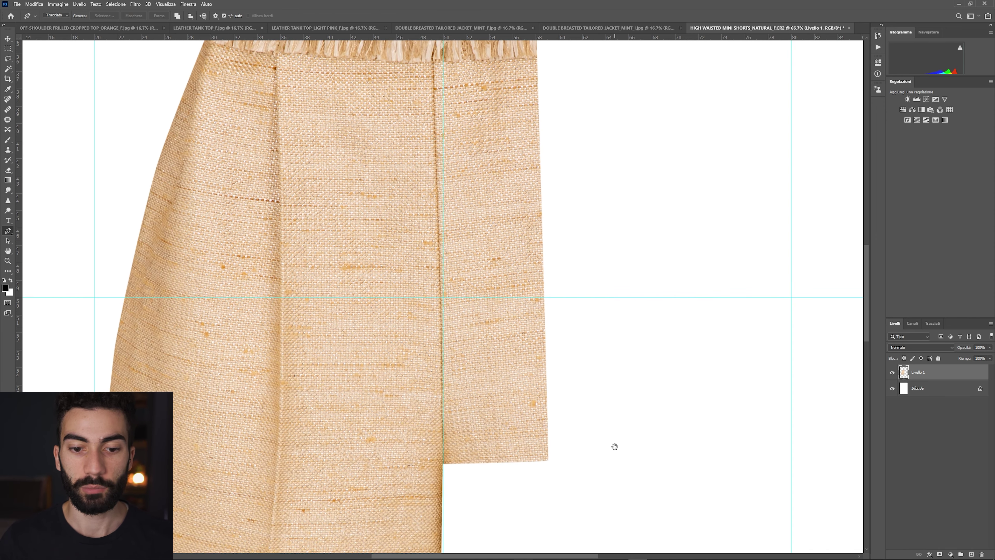
{"action": "left_click_drag", "start_coordinate": [614, 447], "coordinate": [539, 301]}
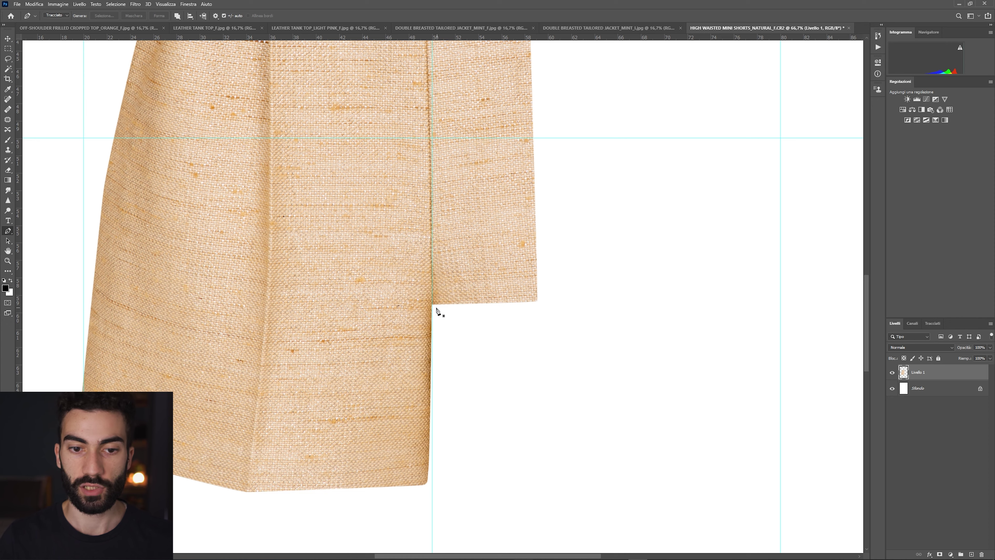
{"action": "key", "text": "ctrl+minus"}
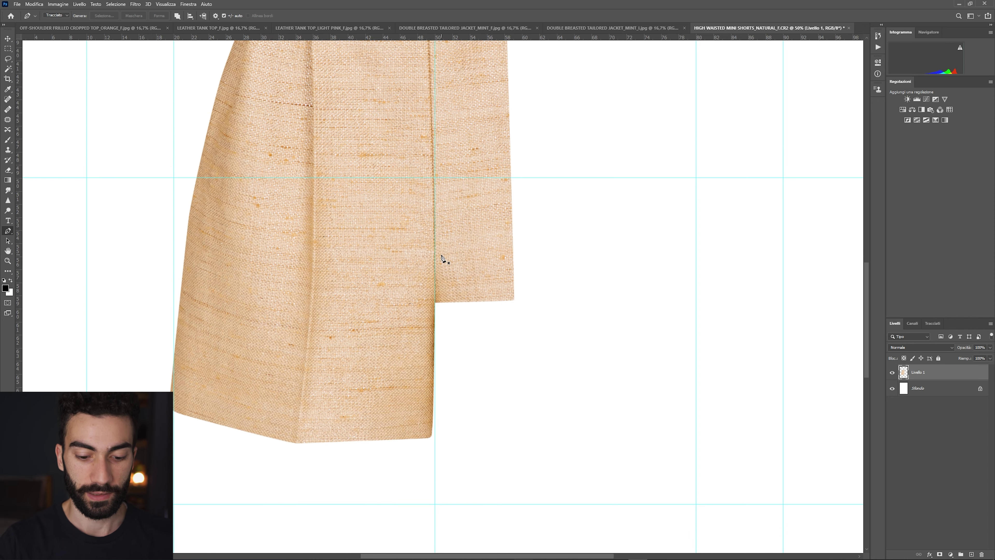
{"action": "key", "text": "ctrl+minus"}
{"action": "key", "text": "ctrl+minus"}
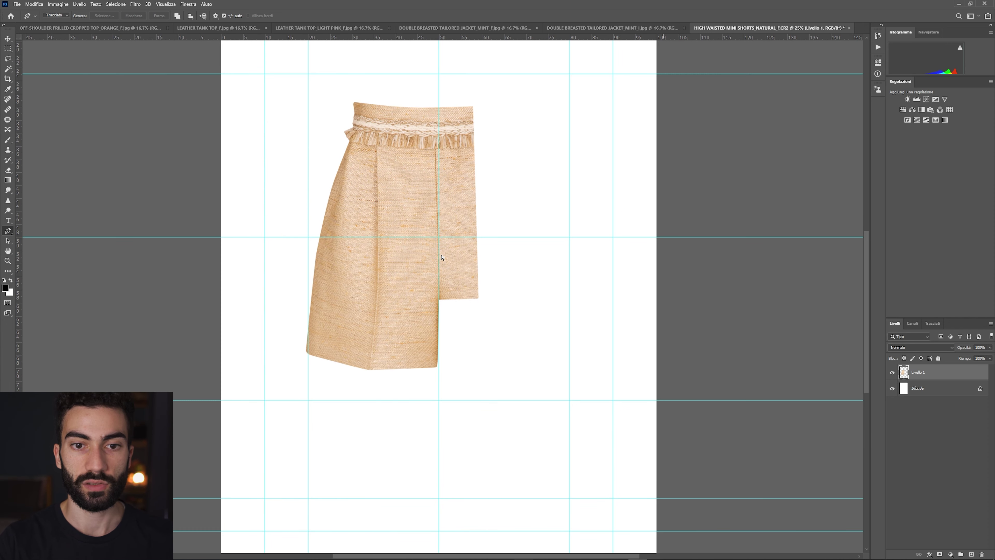
{"action": "key", "text": "ctrl+minus"}
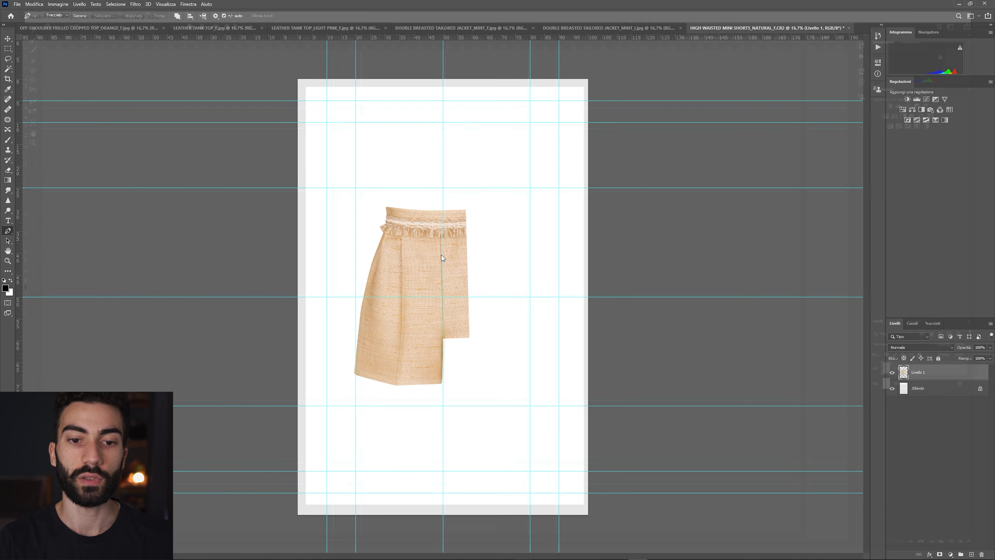
{"action": "key", "text": "ctrl+shift+x"}
{"action": "left_click", "coordinate": [442, 256], "text": "ctrl"}
- Forward-warp the waistband and centre seam edges, pushing the top-left corner inward
{"action": "left_click", "coordinate": [441, 255], "text": "ctrl"}
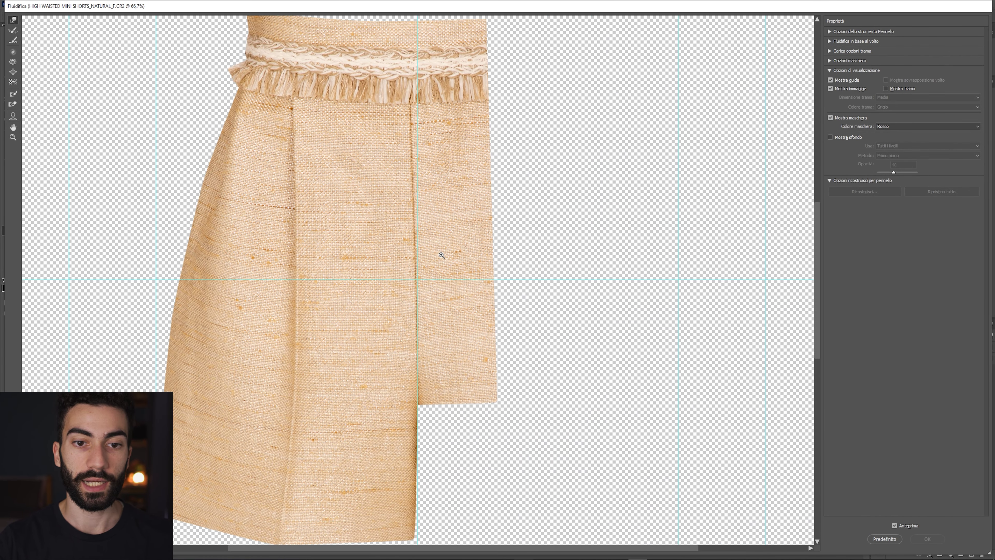
{"action": "key", "text": "f"}
{"action": "mouse_move", "coordinate": [402, 199]}
{"action": "left_mouse_down"}
{"action": "mouse_move", "coordinate": [400, 279]}
{"action": "mouse_move", "coordinate": [367, 212]}
{"action": "left_mouse_up"}
{"action": "key", "text": "ctrl+z"}
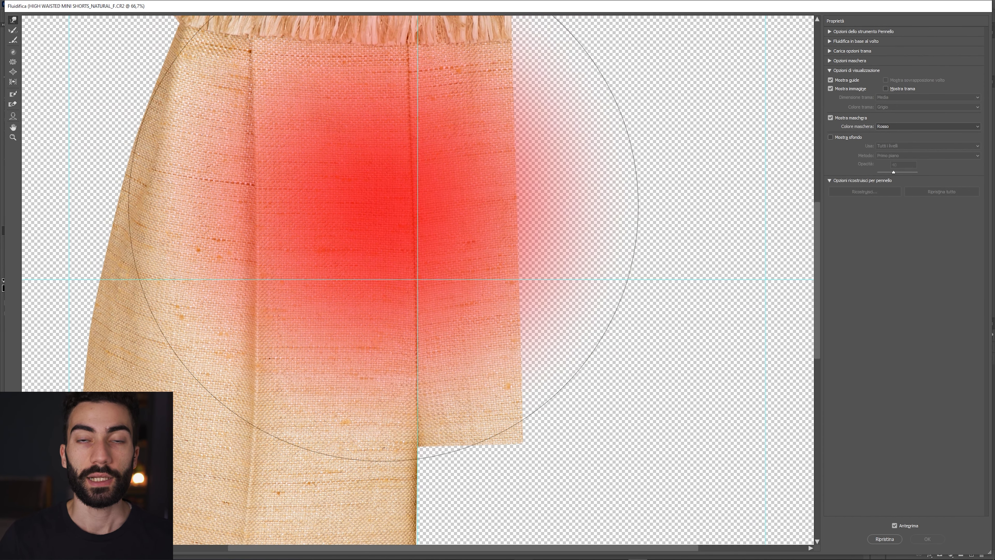
{"action": "left_click_drag", "start_coordinate": [408, 122], "coordinate": [413, 240]}
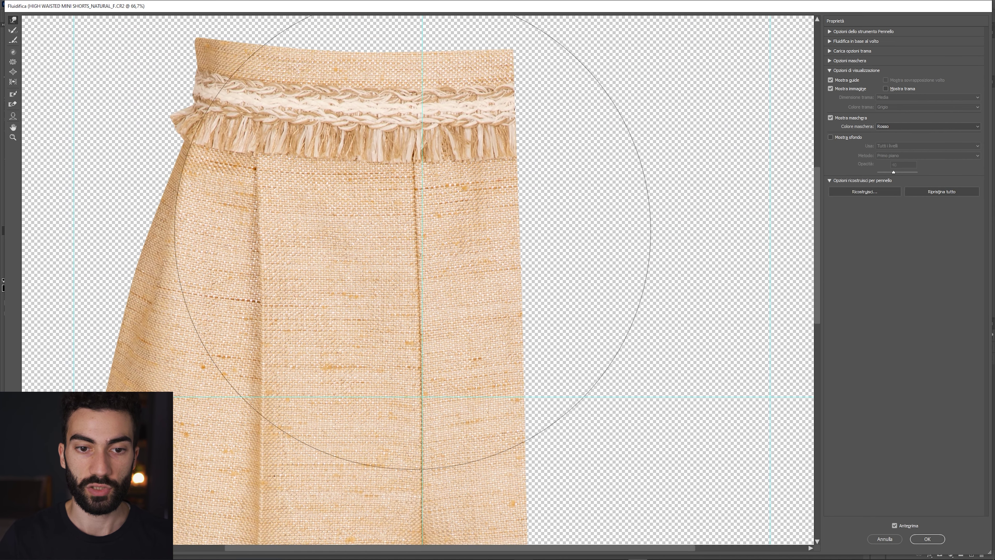
{"action": "left_click_drag", "start_coordinate": [393, 195], "coordinate": [400, 185]}
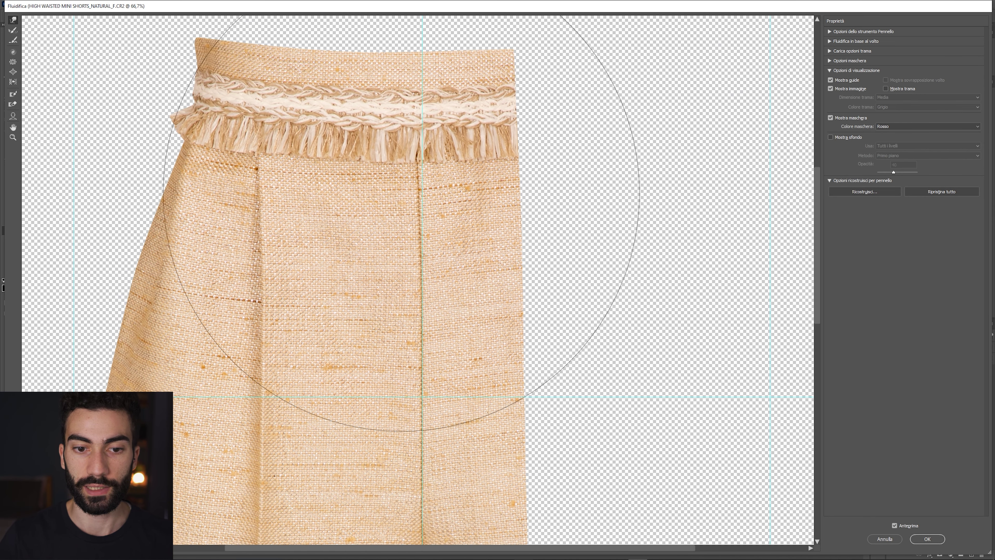
{"action": "mouse_move", "coordinate": [374, 84]}
{"action": "left_mouse_down"}
{"action": "mouse_move", "coordinate": [386, 84]}
{"action": "mouse_move", "coordinate": [398, 54]}
{"action": "mouse_move", "coordinate": [415, 158]}
{"action": "left_mouse_up"}
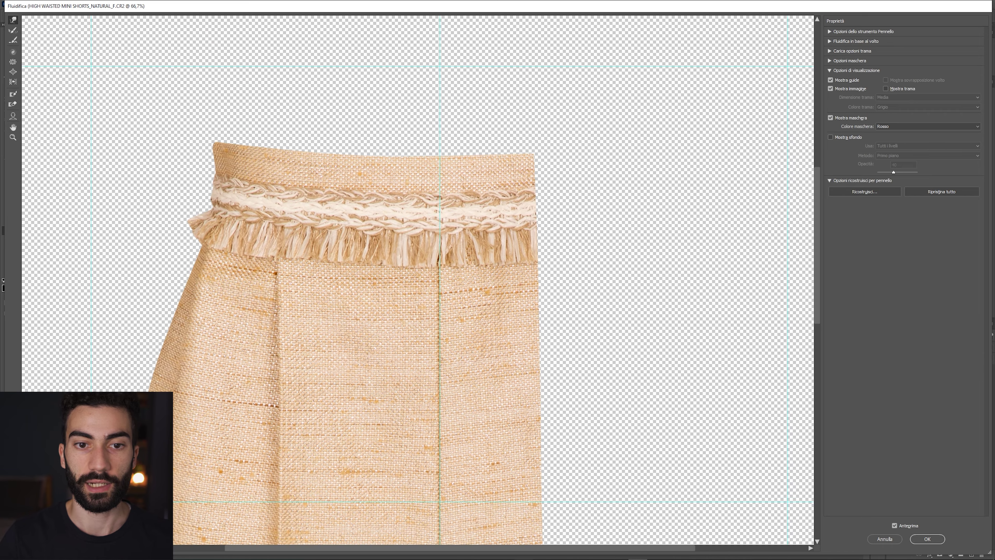
{"action": "left_click", "coordinate": [418, 125]}
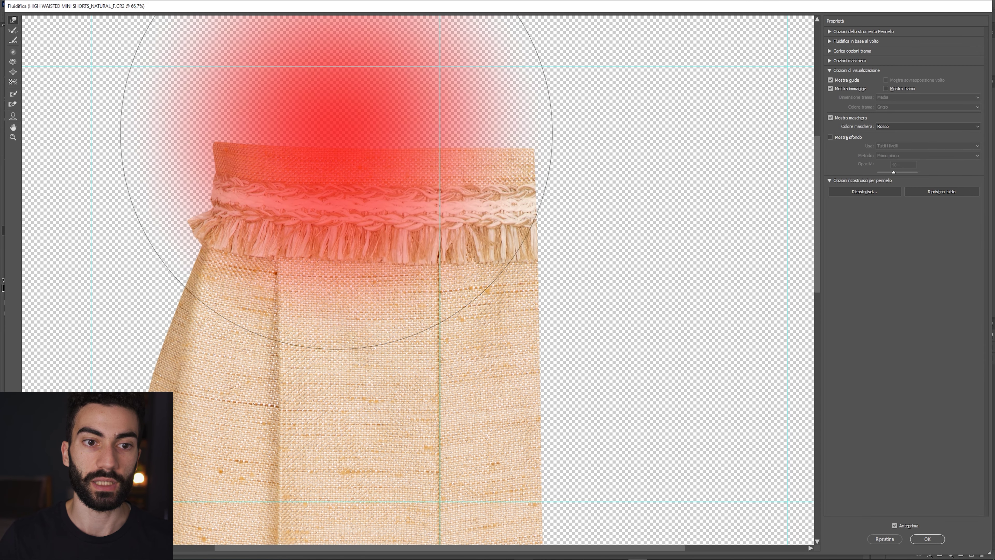
{"action": "left_click_drag", "start_coordinate": [418, 126], "coordinate": [284, 189]}
{"action": "key", "text": "bracketleft"}
{"action": "key", "text": "bracketleft"}
{"action": "key", "text": "bracketleft"}
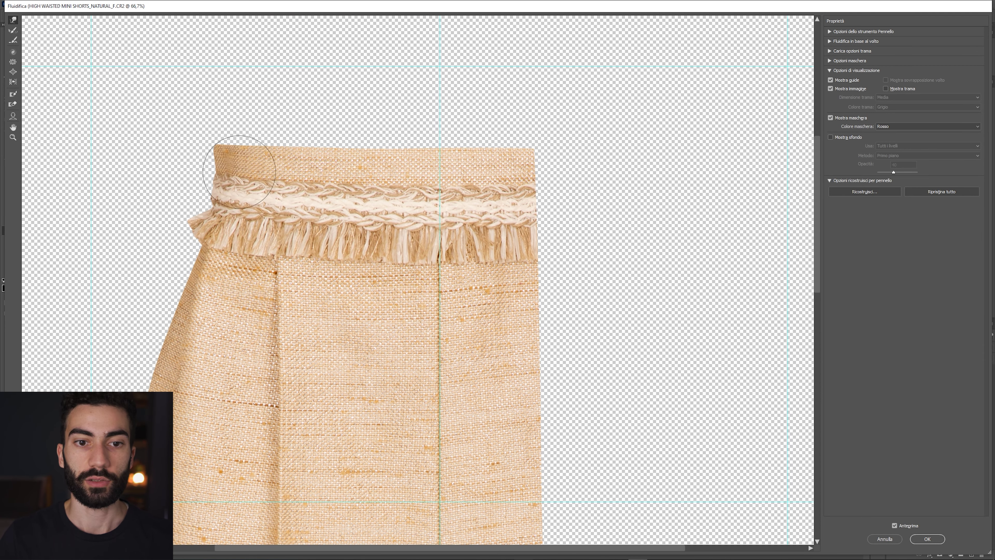
{"action": "left_click_drag", "start_coordinate": [215, 160], "coordinate": [224, 176]}
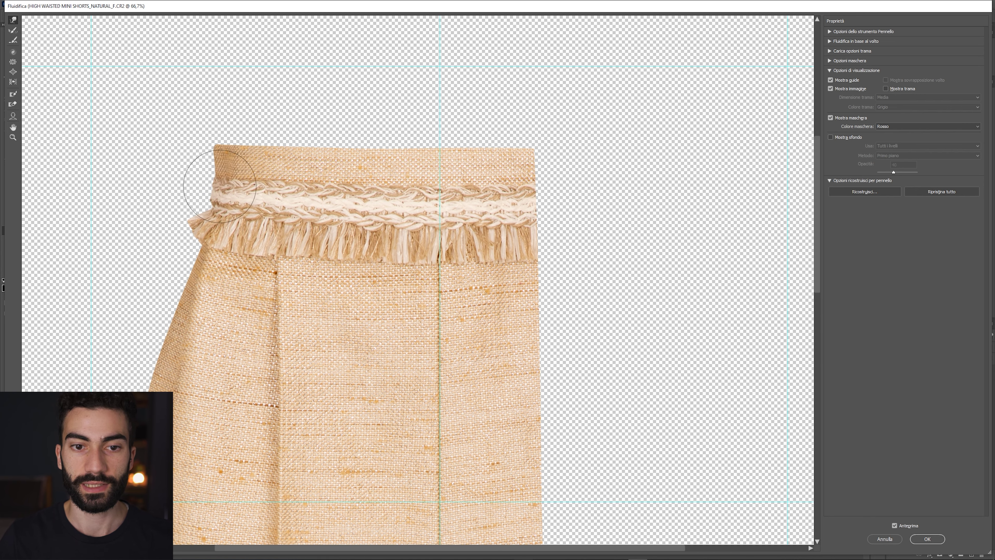
{"action": "left_click_drag", "start_coordinate": [435, 173], "coordinate": [539, 167]}
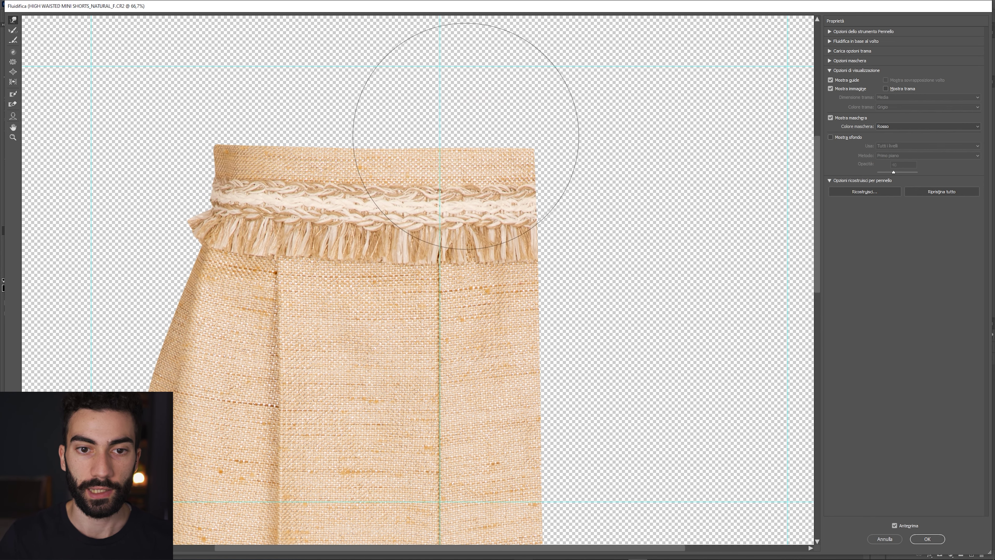
- Check the hem of the reshaped shorts and marquee-select their left part
{"action": "left_click_drag", "start_coordinate": [463, 530], "coordinate": [497, 341]}
{"action": "left_click_drag", "start_coordinate": [491, 382], "coordinate": [502, 272]}
{"action": "mouse_move", "coordinate": [503, 359]}
{"action": "left_mouse_down"}
{"action": "mouse_move", "coordinate": [503, 234]}
{"action": "mouse_move", "coordinate": [561, 368]}
{"action": "left_mouse_up"}
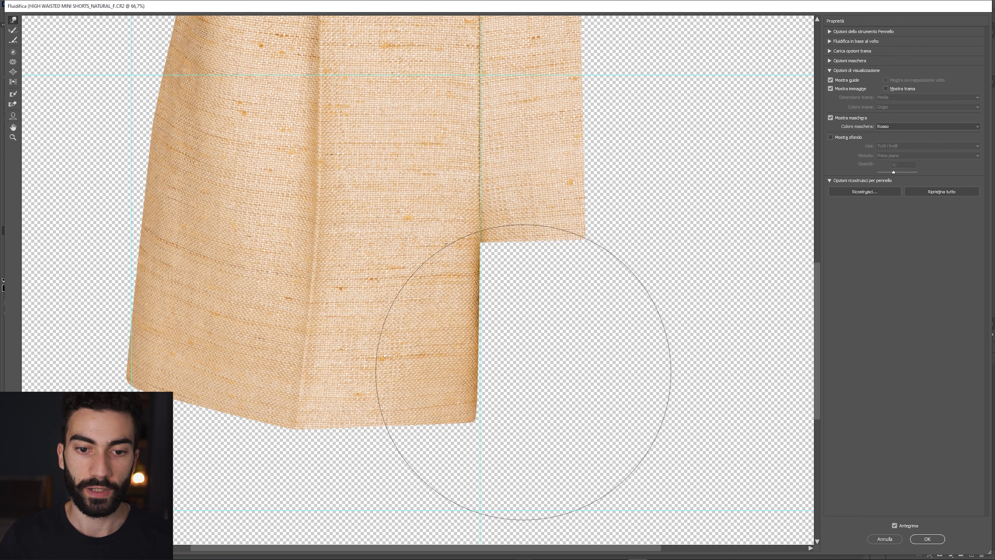
{"action": "left_click", "coordinate": [289, 352], "text": "alt"}
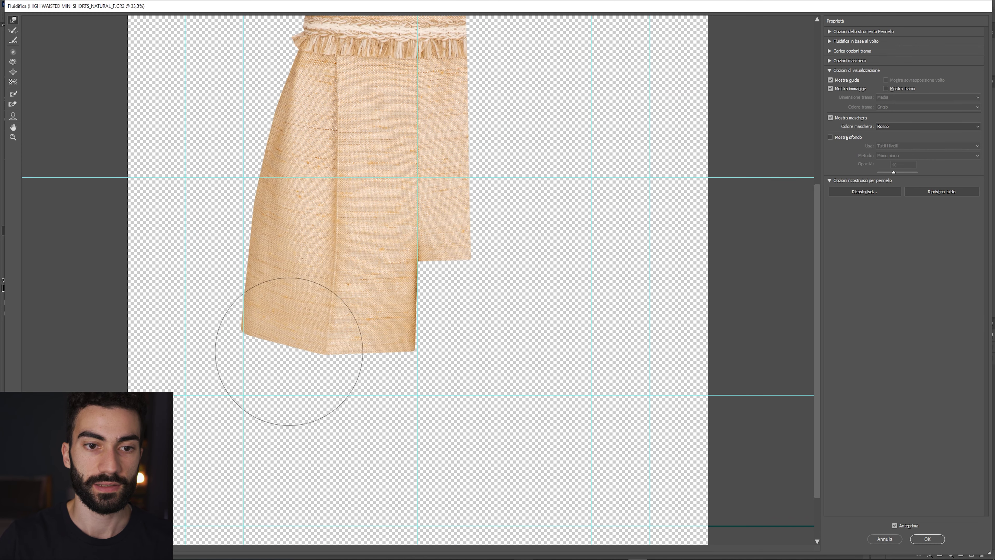
{"action": "scroll", "coordinate": [389, 204], "scroll_direction": "up", "scroll_amount": 2}
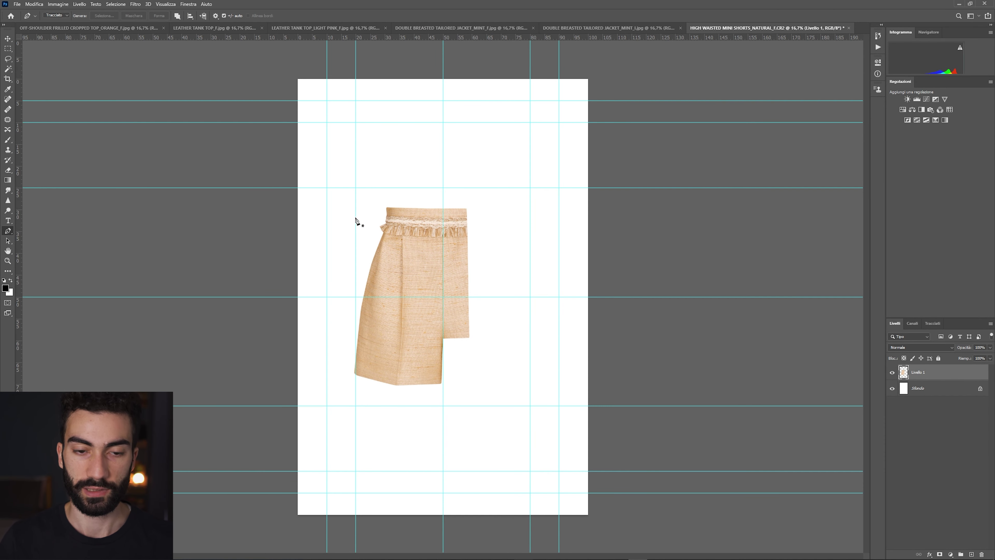
{"action": "key", "text": "m"}
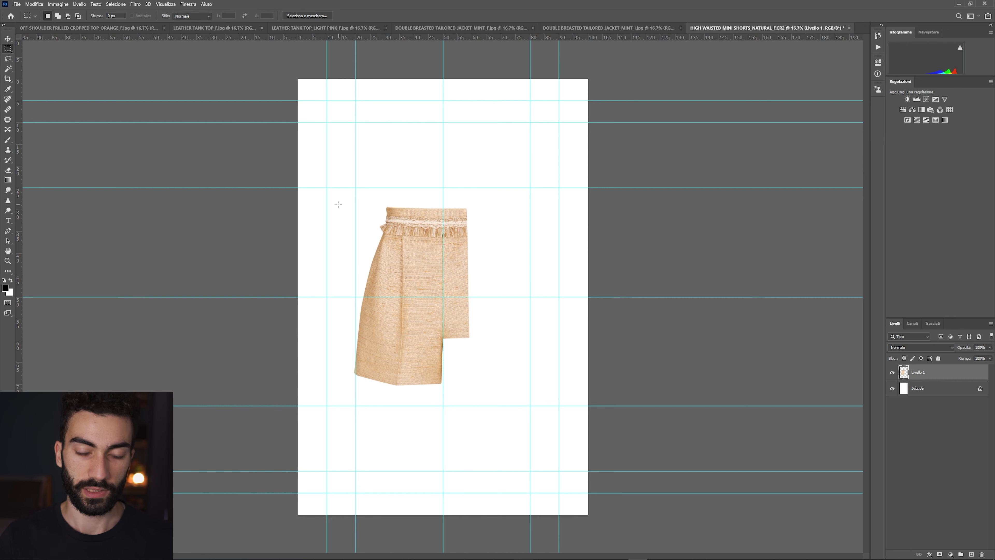
{"action": "left_click_drag", "start_coordinate": [335, 193], "coordinate": [439, 406]}
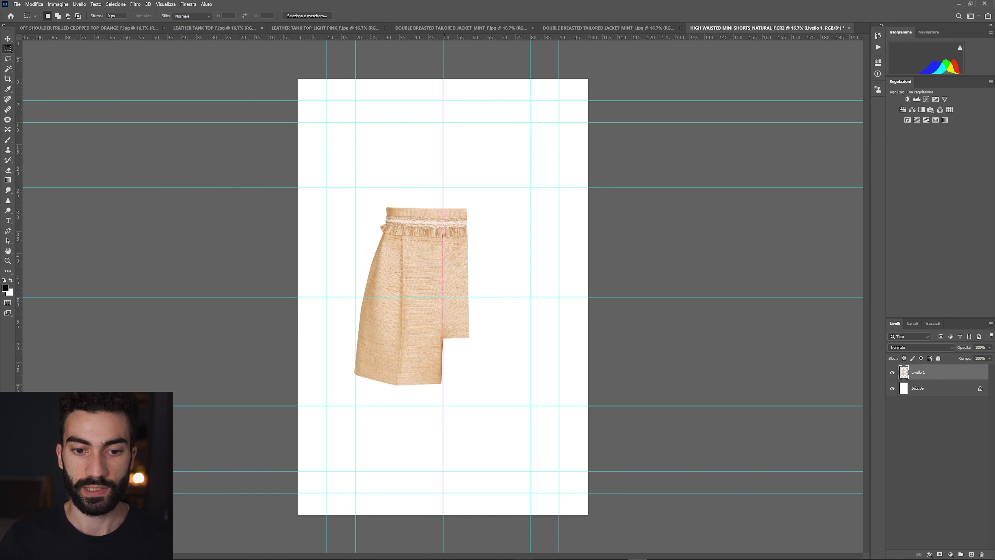
- Duplicate the left half, flip it horizontally, move it right to complete the shorts, hide guides
{"action": "mouse_move", "coordinate": [446, 402]}
{"action": "left_mouse_down"}
{"action": "mouse_move", "coordinate": [342, 193]}
{"action": "mouse_move", "coordinate": [443, 406]}
{"action": "left_mouse_up"}
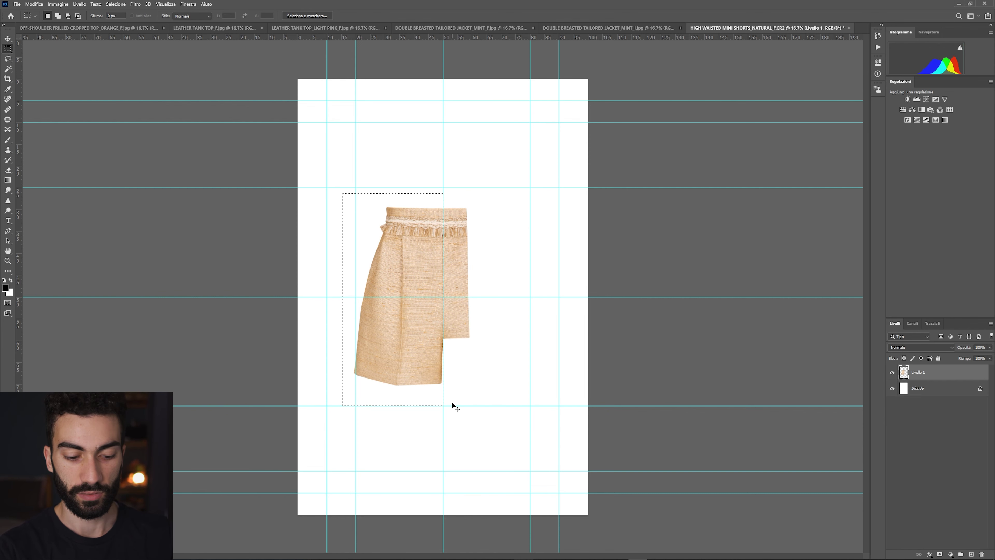
{"action": "key", "text": "ctrl+j"}
{"action": "key", "text": "ctrl+t"}
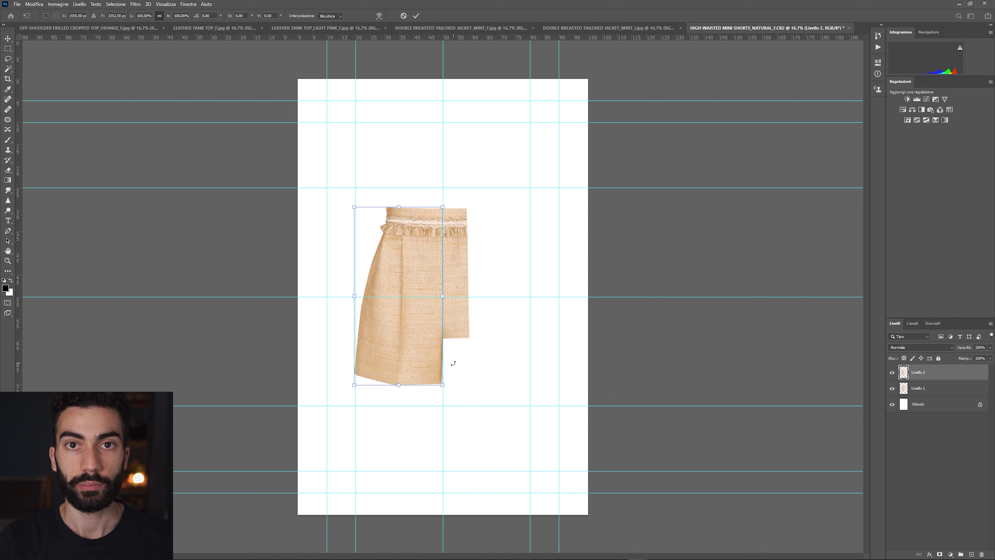
{"action": "right_click", "coordinate": [417, 350]}
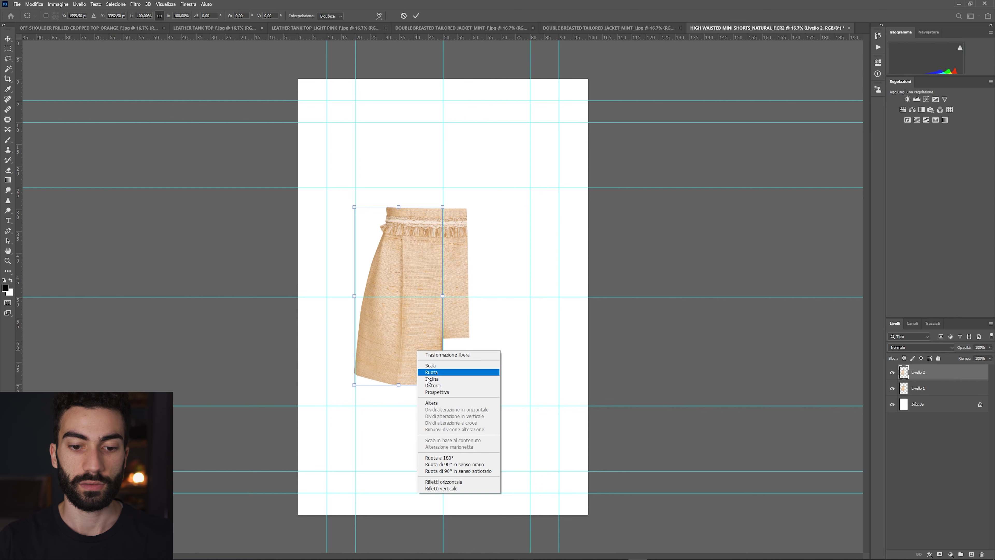
{"action": "left_click", "coordinate": [460, 485]}
{"action": "left_click_drag", "start_coordinate": [424, 350], "coordinate": [510, 359]}
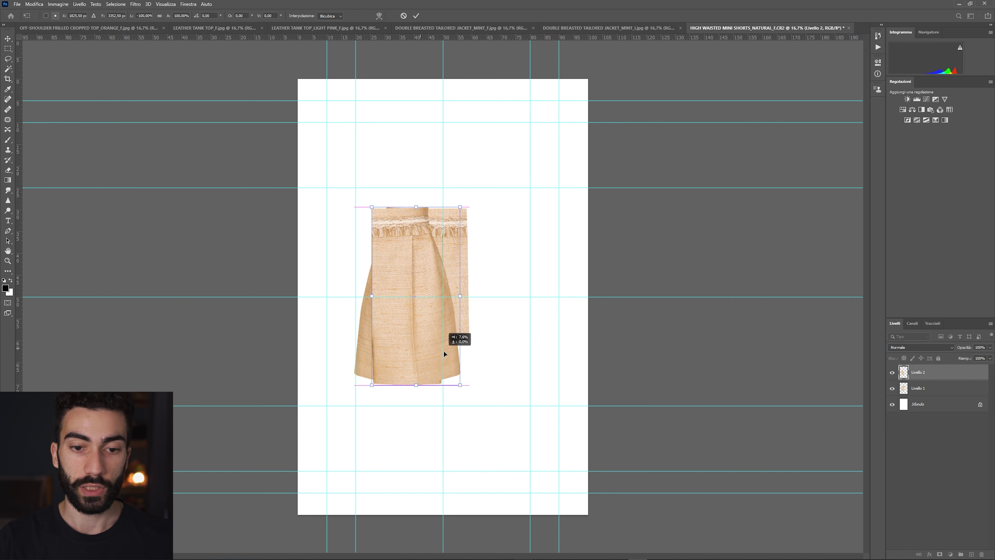
{"action": "key", "text": "Return"}
{"action": "key", "text": "m"}
{"action": "key", "text": "ctrl+semicolon"}
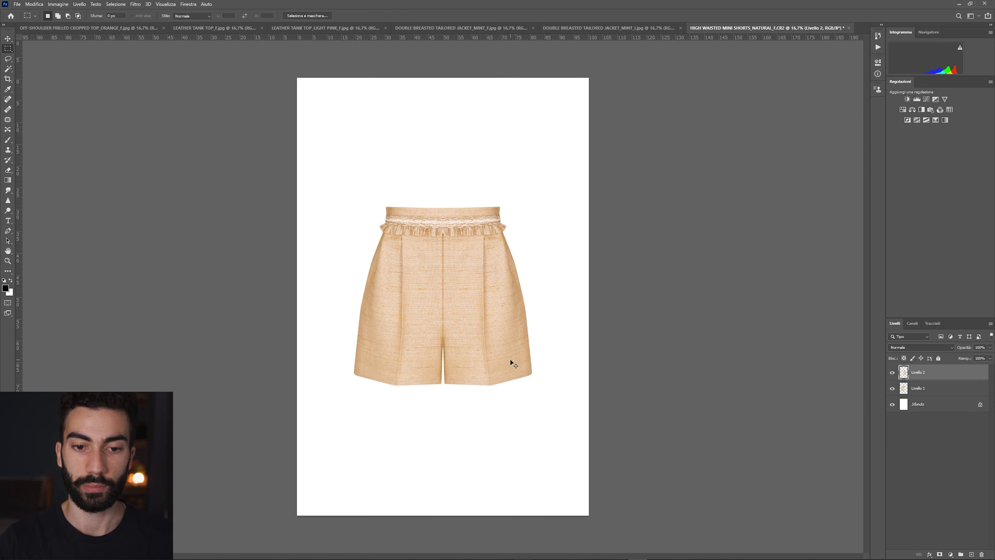
- Mask the mirrored half's layer and paint black along the centre seam into the fringe
{"action": "key", "text": "ctrl+plus"}
{"action": "key", "text": "ctrl+plus"}
{"action": "key", "text": "ctrl+plus"}
{"action": "key", "text": "ctrl+plus"}
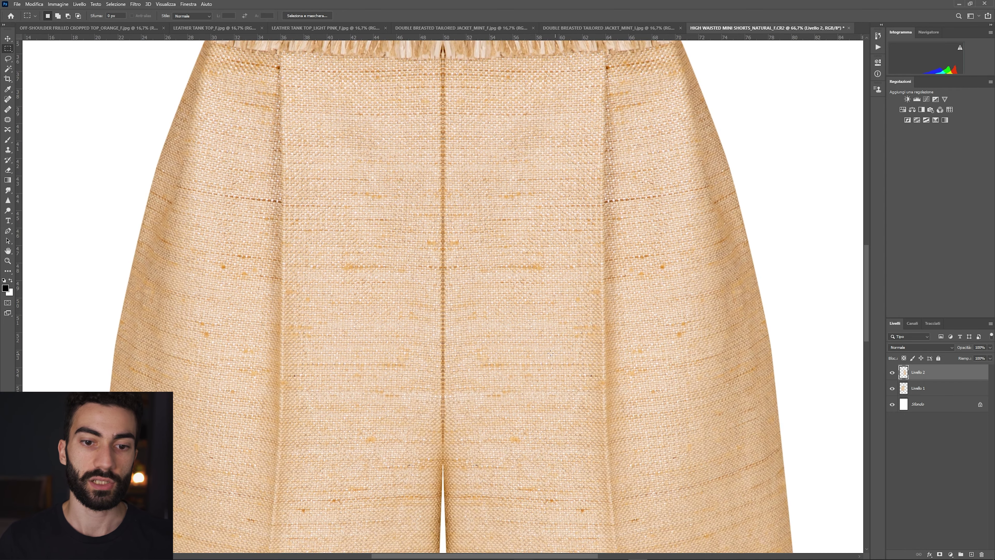
{"action": "left_click_drag", "start_coordinate": [490, 175], "coordinate": [468, 298]}
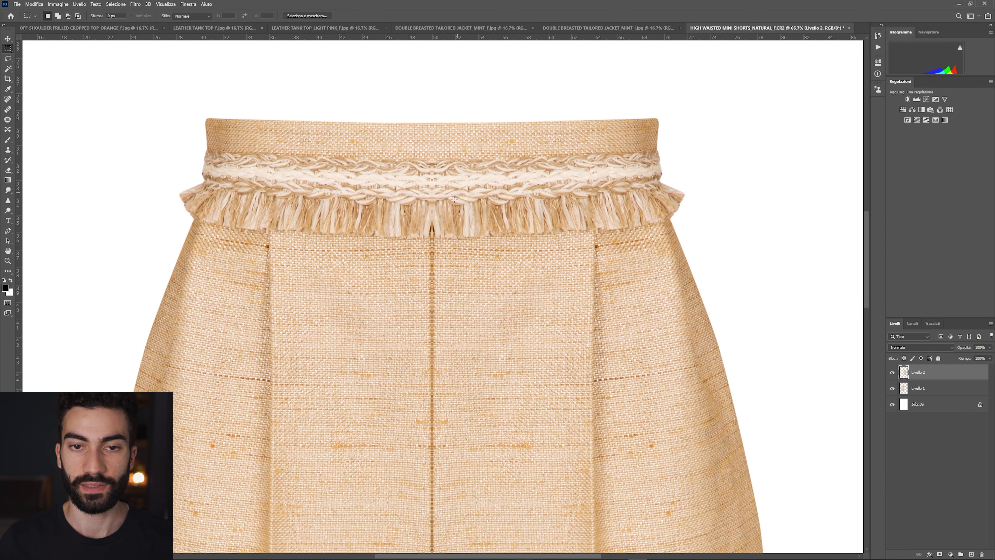
{"action": "left_click_drag", "start_coordinate": [485, 374], "coordinate": [509, 168]}
{"action": "left_click", "coordinate": [940, 554]}
{"action": "key", "text": "b"}
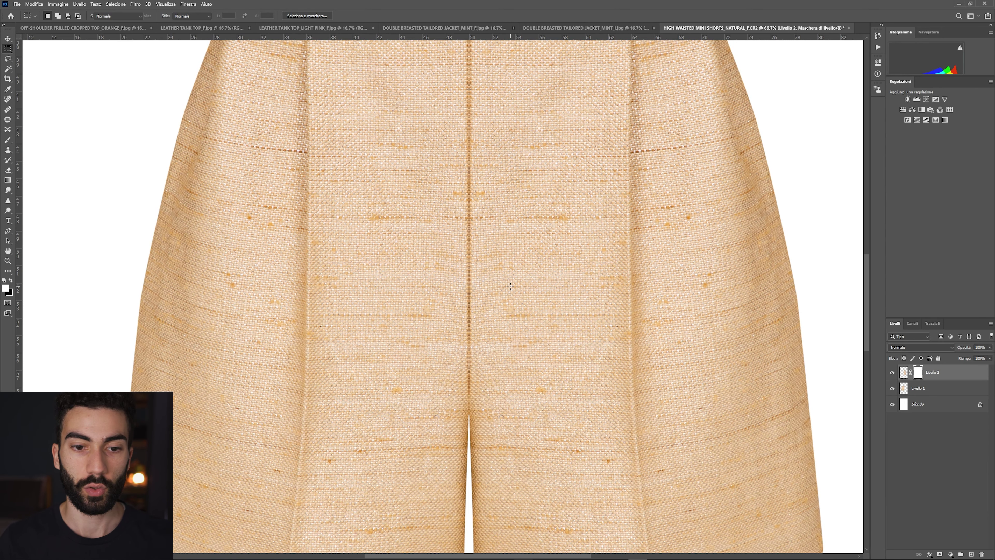
{"action": "mouse_move", "coordinate": [522, 268]}
{"action": "left_mouse_down"}
{"action": "mouse_move", "coordinate": [425, 263]}
{"action": "mouse_move", "coordinate": [331, 239]}
{"action": "left_mouse_up"}
{"action": "key", "text": "x"}
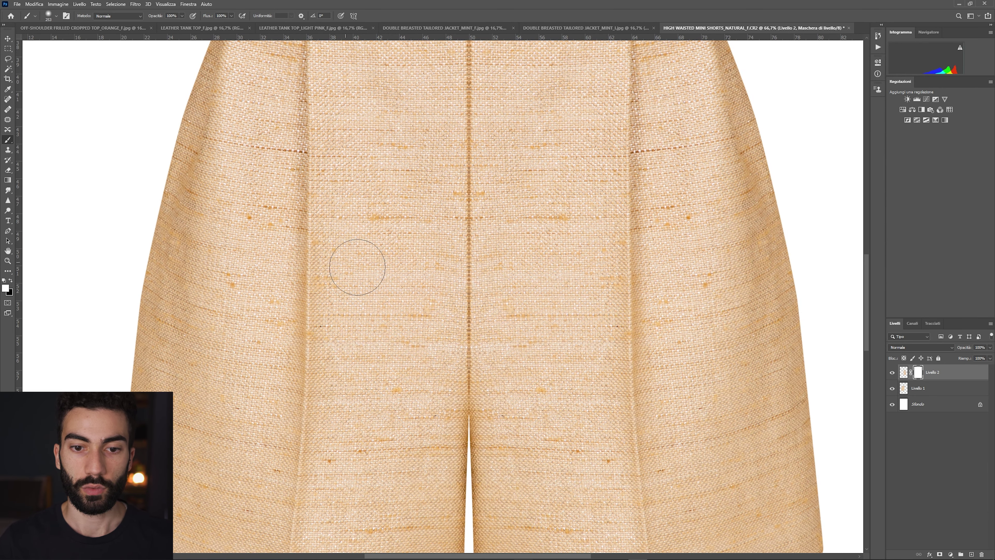
{"action": "mouse_move", "coordinate": [462, 320]}
{"action": "left_mouse_down"}
{"action": "mouse_move", "coordinate": [447, 316]}
{"action": "mouse_move", "coordinate": [431, 352]}
{"action": "left_mouse_up"}
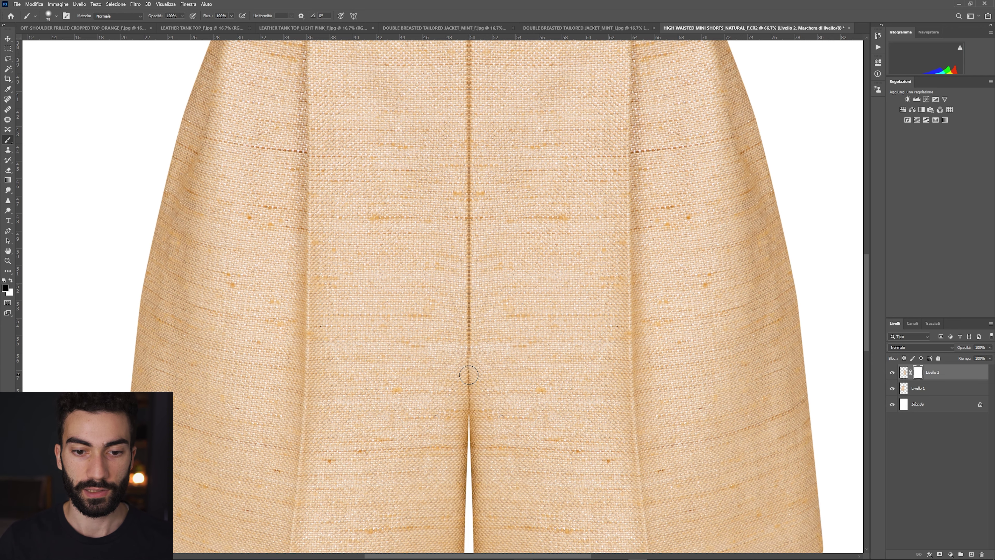
{"action": "scroll", "coordinate": [472, 263], "scroll_direction": "up", "scroll_amount": 5}
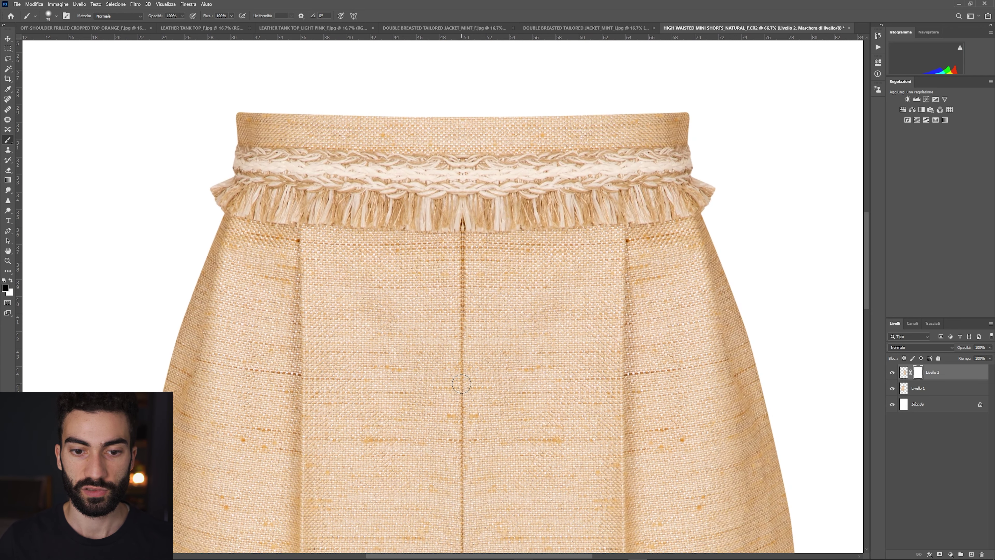
{"action": "mouse_move", "coordinate": [461, 384]}
{"action": "left_mouse_down"}
{"action": "mouse_move", "coordinate": [465, 172]}
{"action": "mouse_move", "coordinate": [474, 170]}
{"action": "left_mouse_up"}
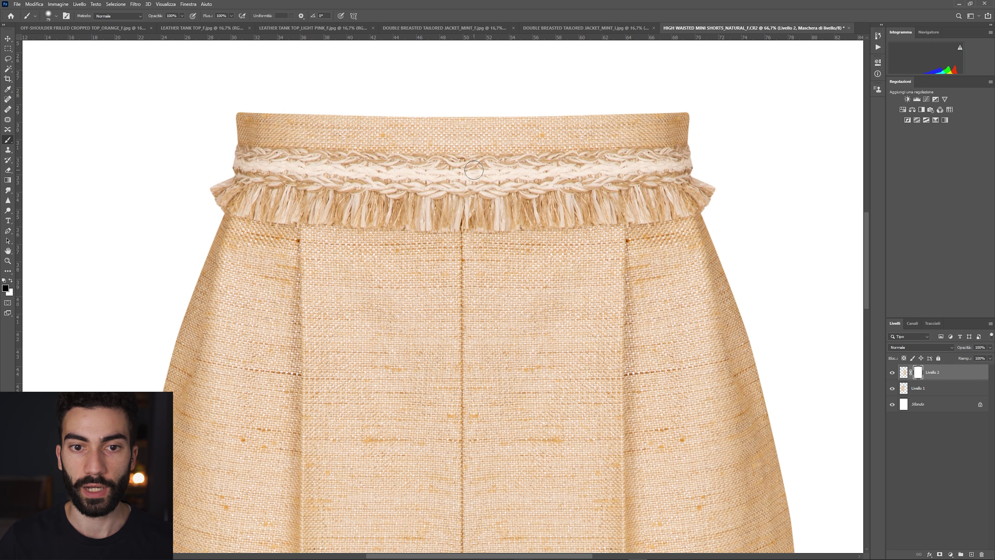
- Zoom out to the full page and merge the two halves into one layer
{"action": "key", "text": "ctrl+minus"}
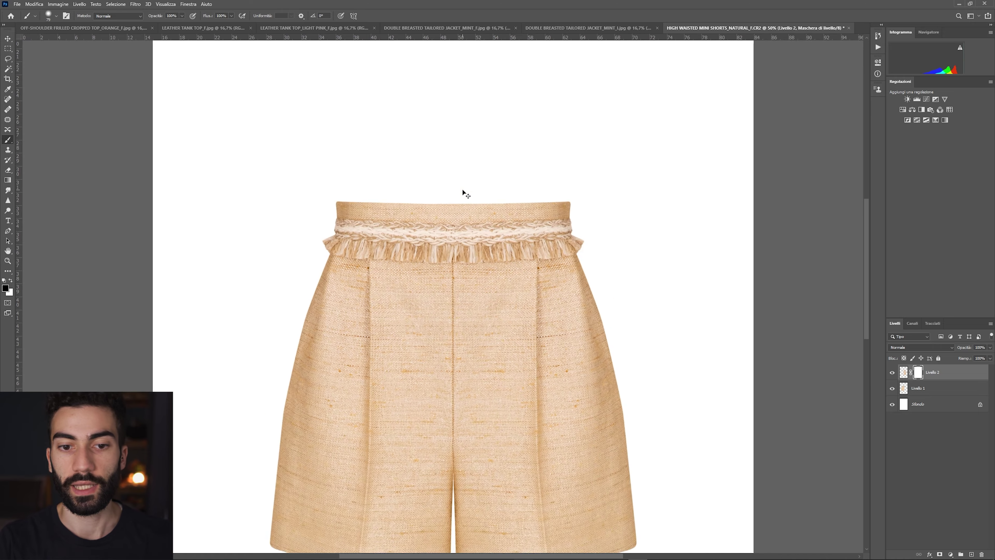
{"action": "key", "text": "ctrl+minus"}
{"action": "key", "text": "ctrl+minus"}
{"action": "key", "text": "ctrl+minus"}
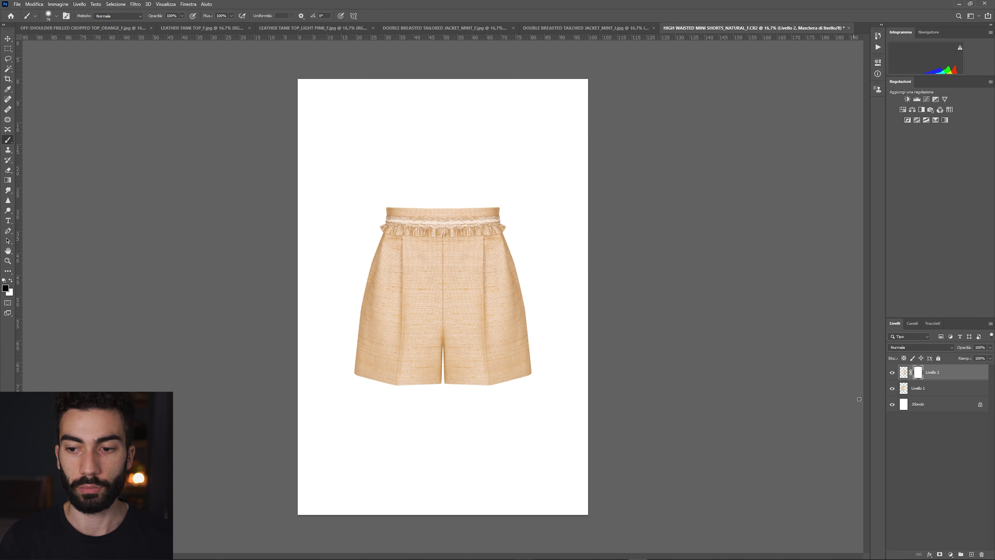
{"action": "left_click", "coordinate": [945, 389], "text": "ctrl"}
{"action": "key", "text": "ctrl+e"}
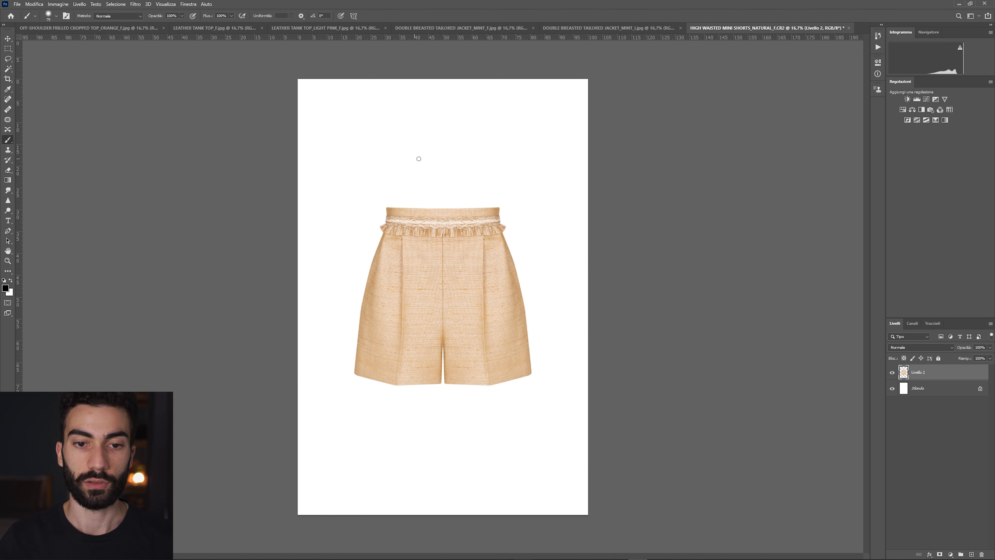
- Crop at Original Ratio, pulling the top and bottom edges in toward the shorts
{"action": "key", "text": "c"}
{"action": "left_click", "coordinate": [80, 16]}
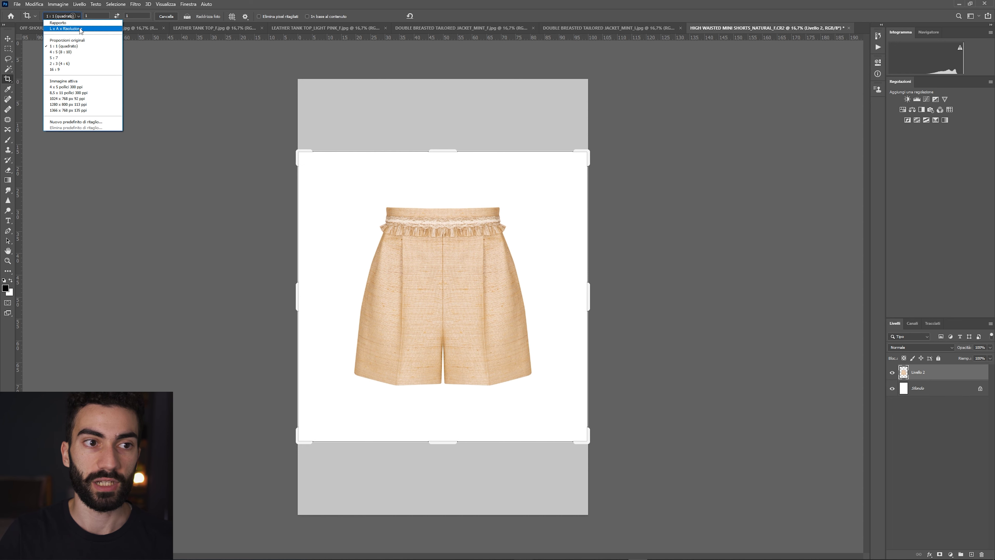
{"action": "left_click", "coordinate": [59, 34]}
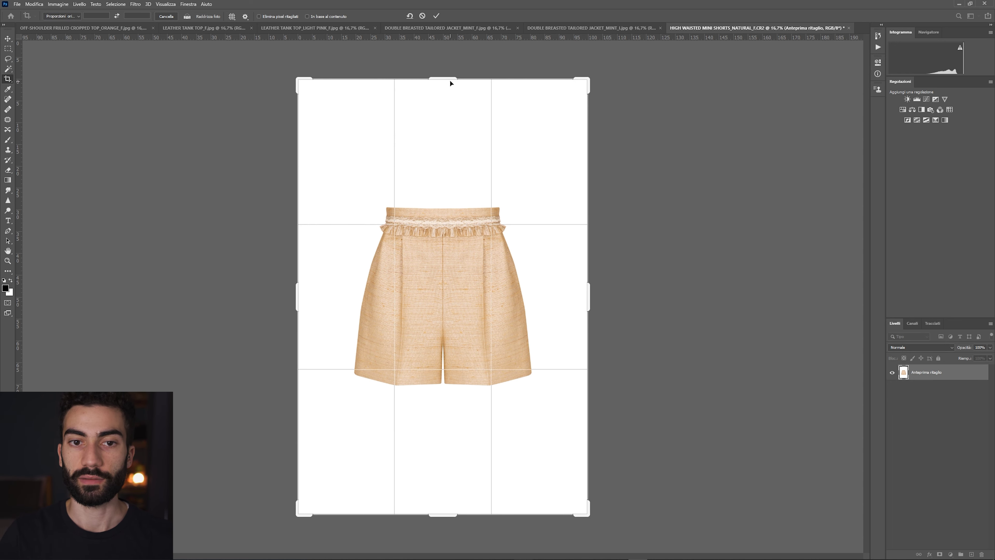
{"action": "left_click_drag", "start_coordinate": [447, 81], "coordinate": [448, 79]}
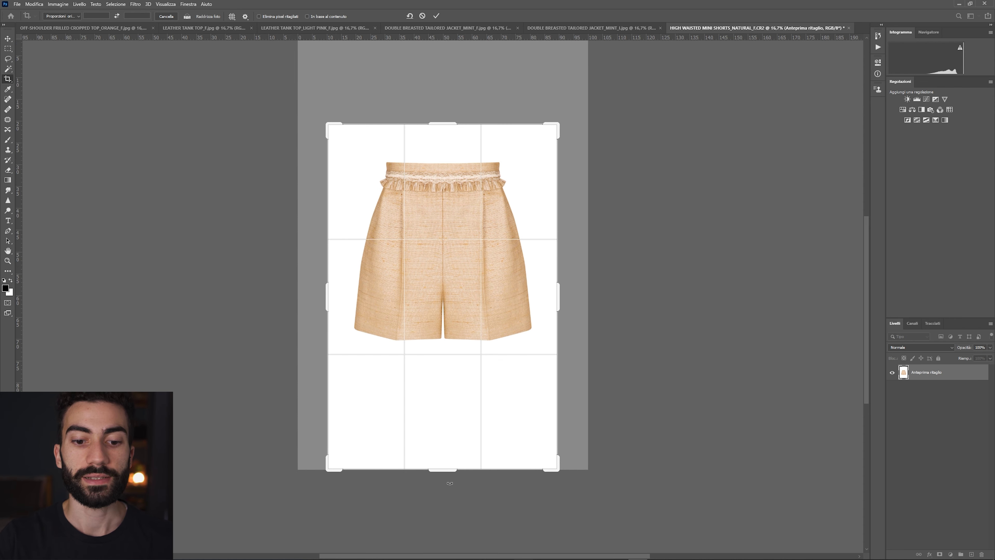
{"action": "left_click_drag", "start_coordinate": [443, 470], "coordinate": [442, 433]}
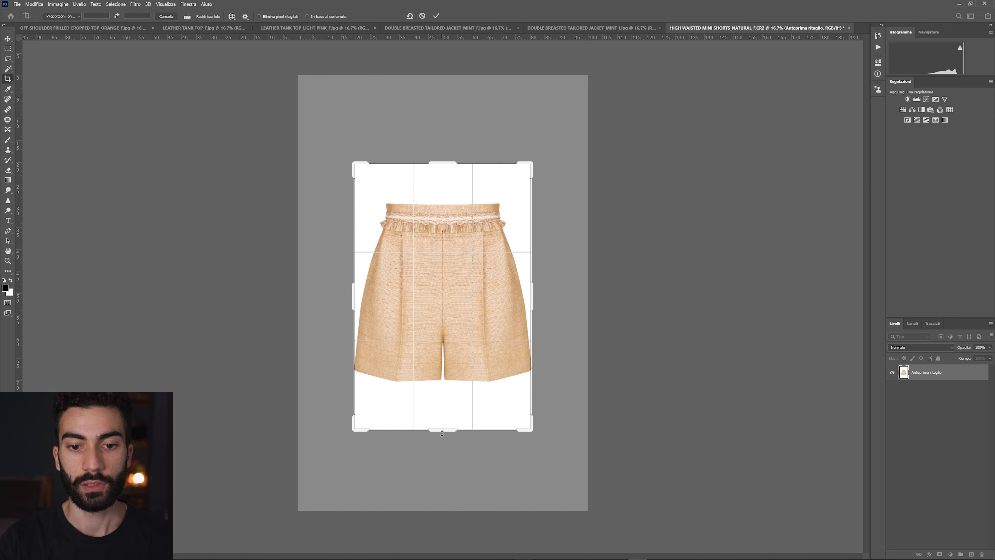
{"action": "key", "text": "Return"}
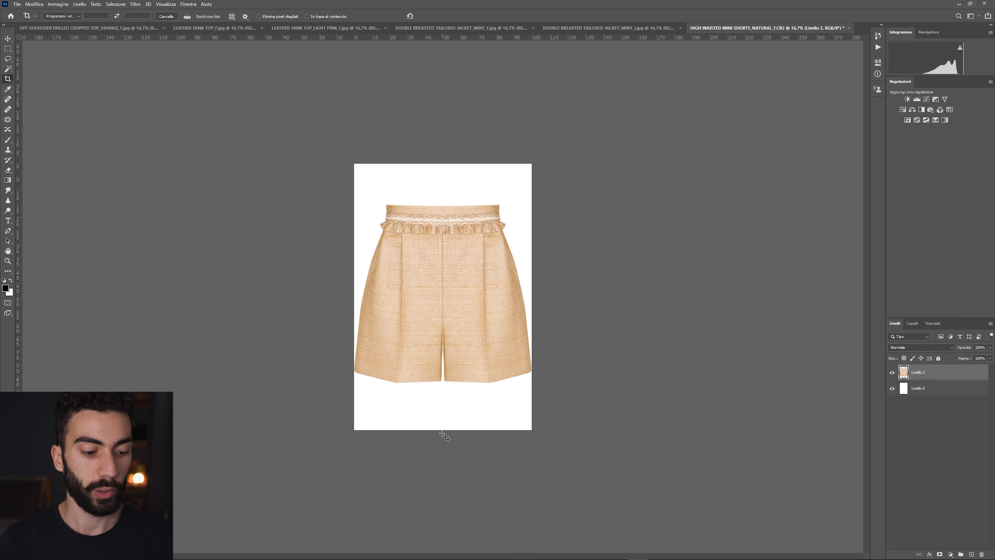
- Enlarge the canvas to 110% width and height, then flatten the image
{"action": "key", "text": "ctrl"}
{"action": "key", "text": "ctrl+alt+c"}
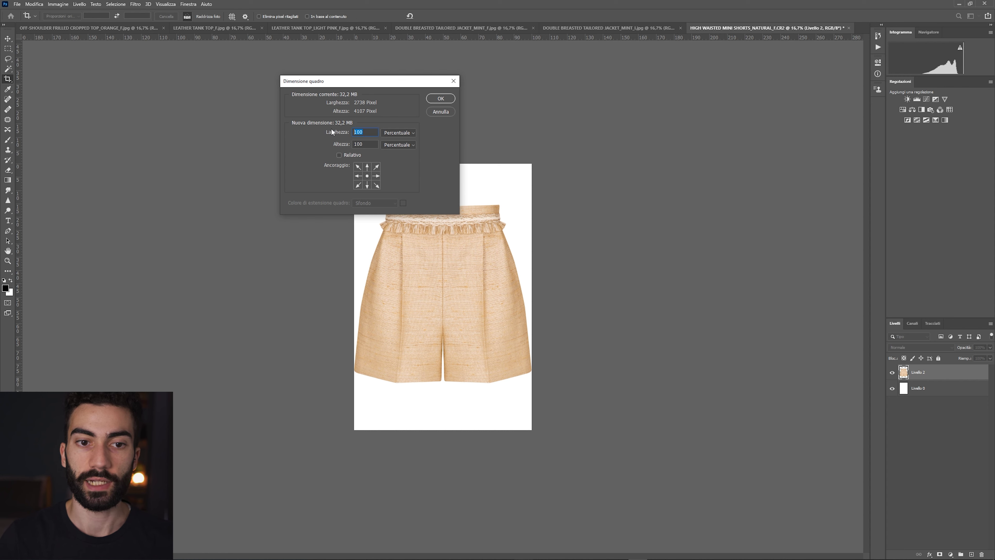
{"action": "type", "text": "11011"}
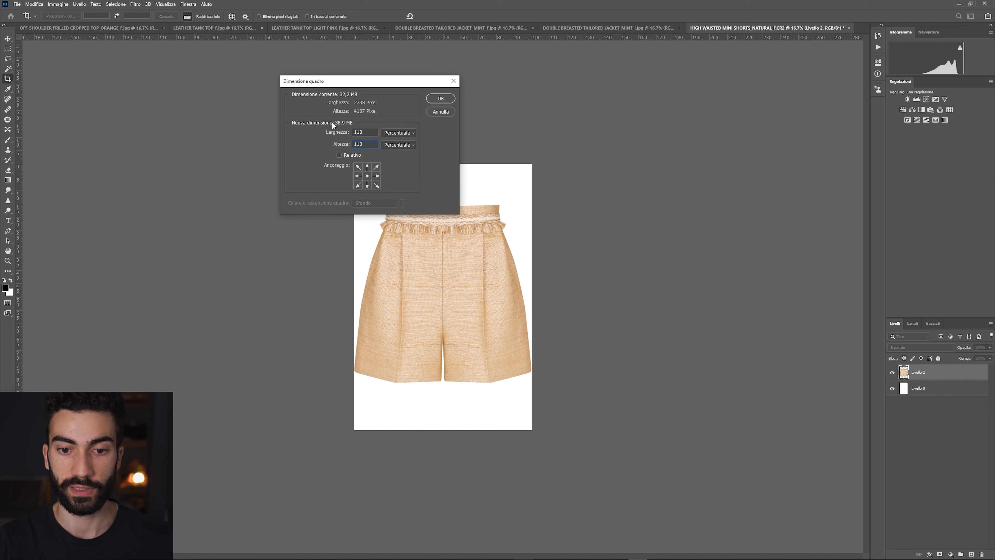
{"action": "key", "text": "Return"}
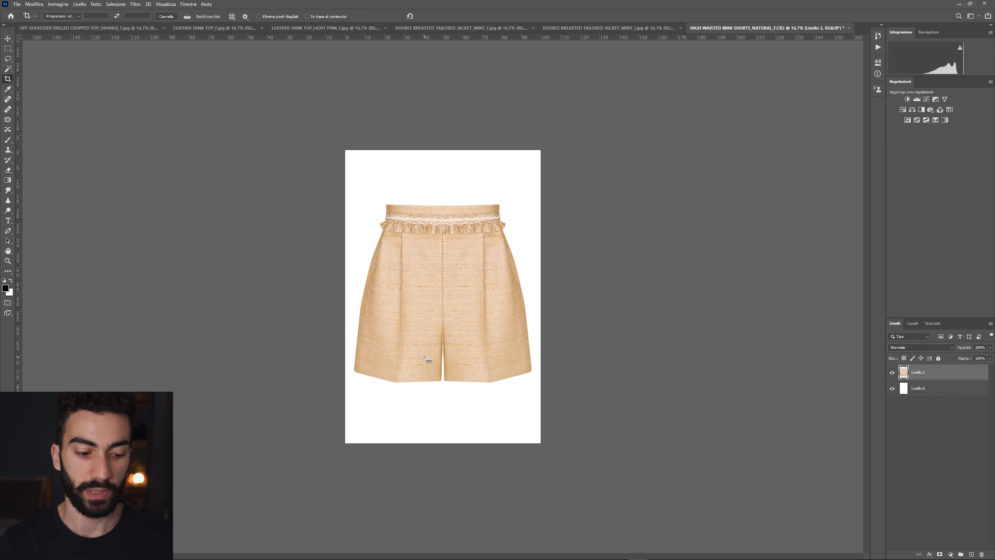
{"action": "key", "text": "ctrl+shift+e"}
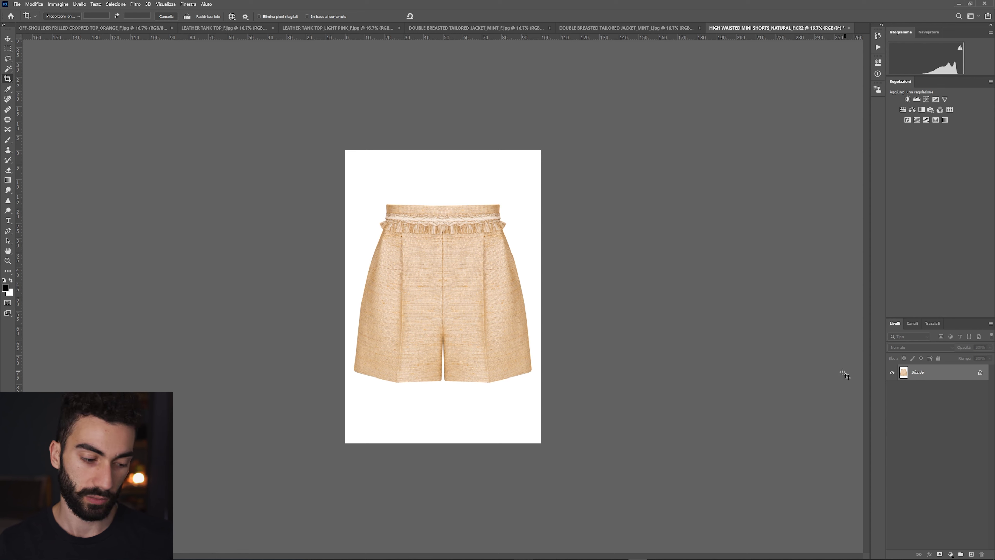
{"action": "key", "text": "ctrl"}
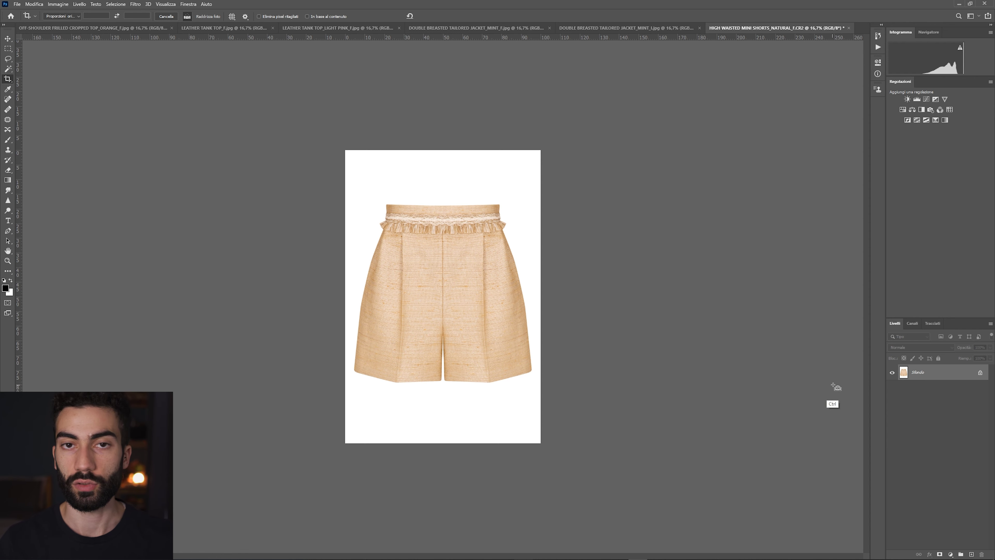
{"action": "left_click", "coordinate": [40, 4]}
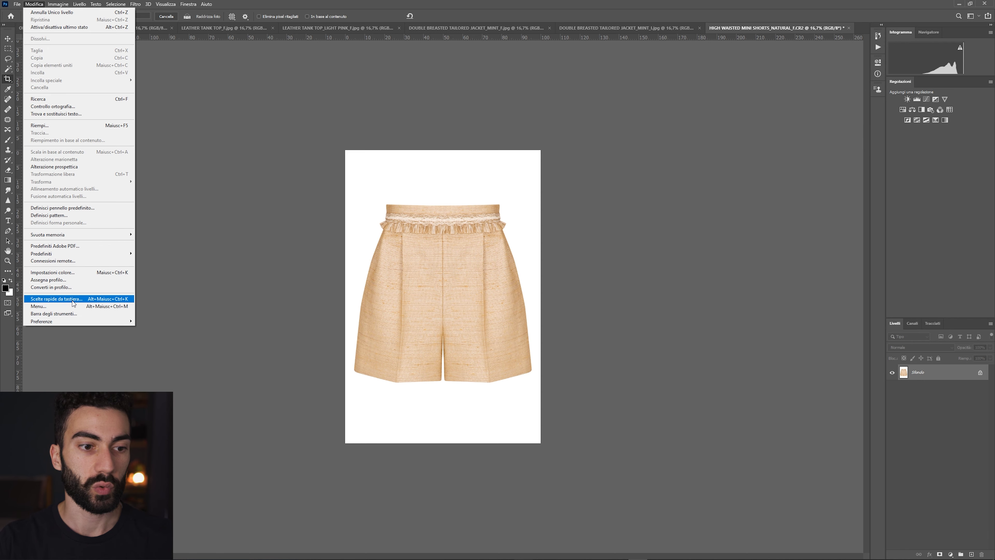
{"action": "left_click", "coordinate": [72, 300]}
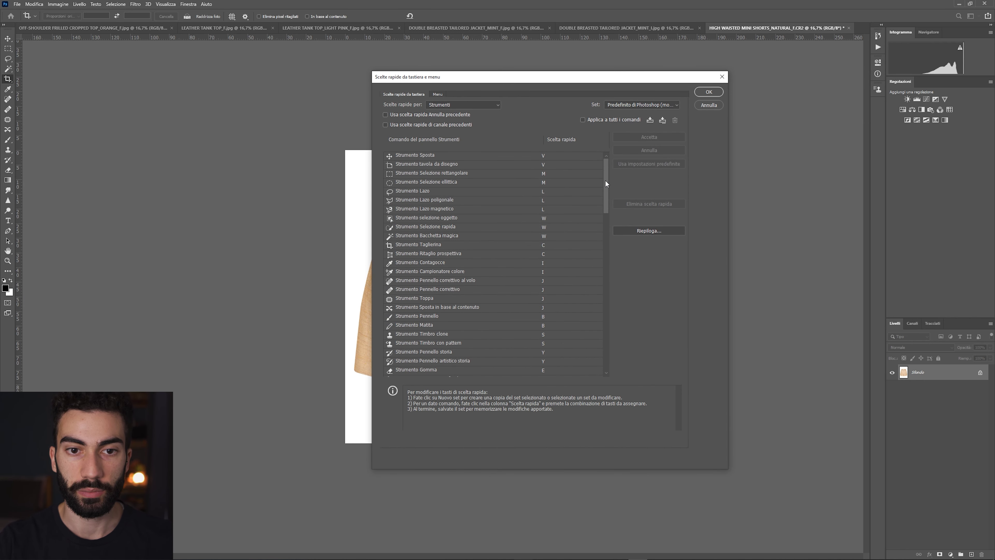
{"action": "left_click", "coordinate": [437, 94]}
{"action": "scroll", "coordinate": [615, 176], "scroll_direction": "down", "scroll_amount": 15}
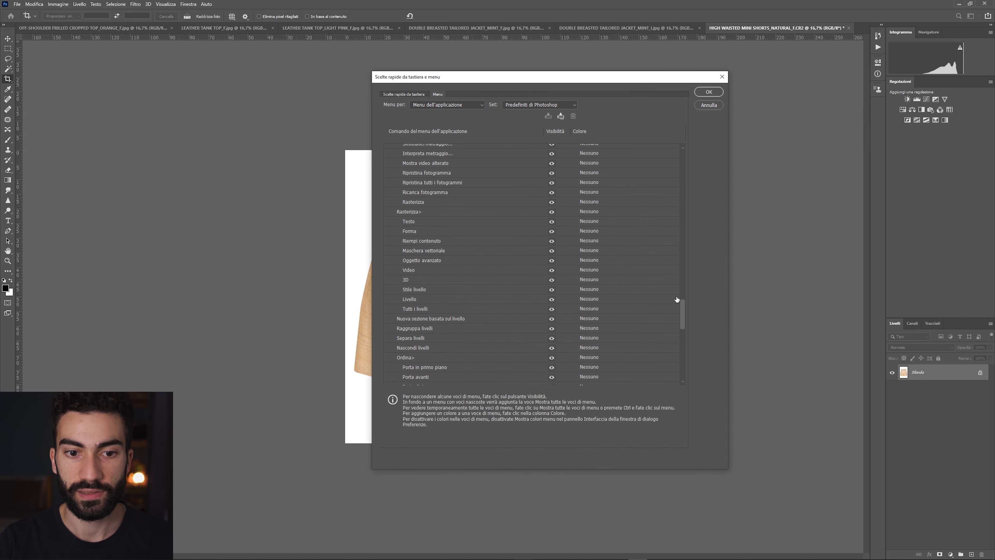
{"action": "mouse_move", "coordinate": [684, 310]}
{"action": "left_mouse_down"}
{"action": "mouse_move", "coordinate": [681, 217]}
{"action": "mouse_move", "coordinate": [688, 364]}
{"action": "left_mouse_up"}
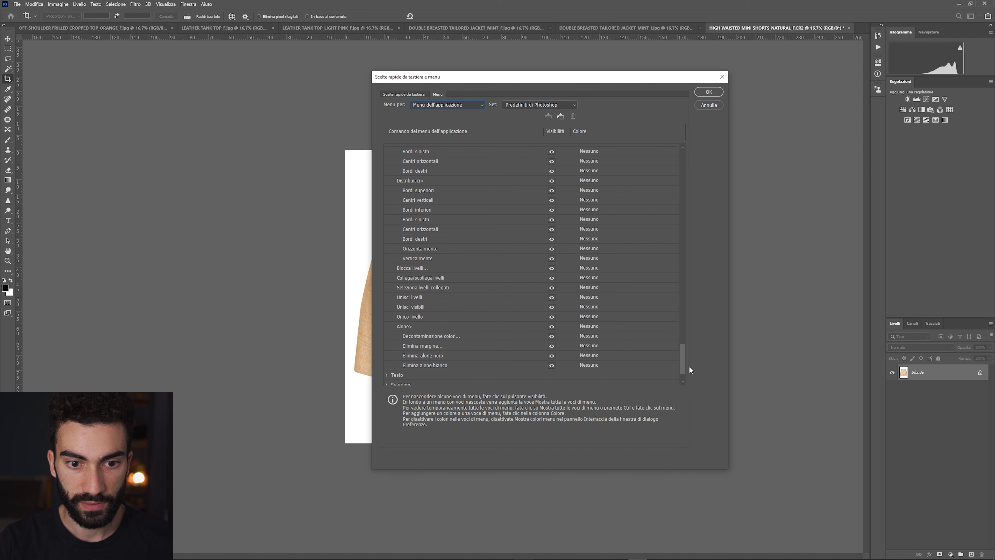
{"action": "left_click", "coordinate": [433, 298]}
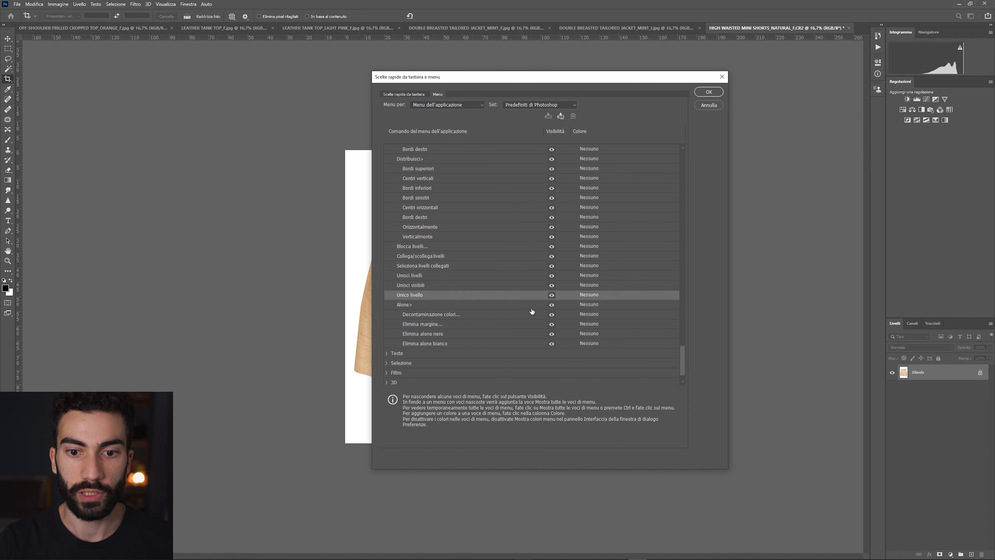
{"action": "left_click", "coordinate": [593, 294]}
{"action": "left_click", "coordinate": [637, 294]}
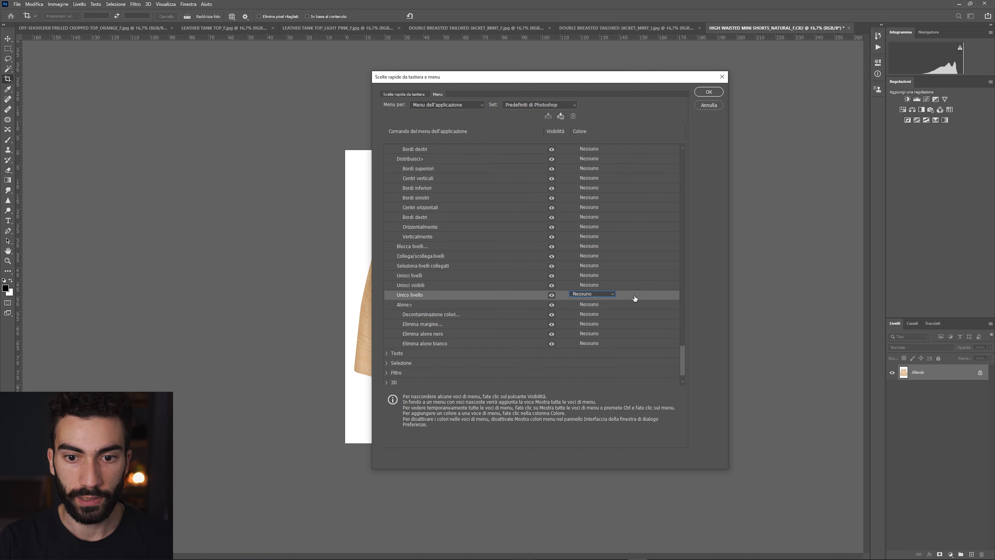
{"action": "left_click", "coordinate": [722, 78]}
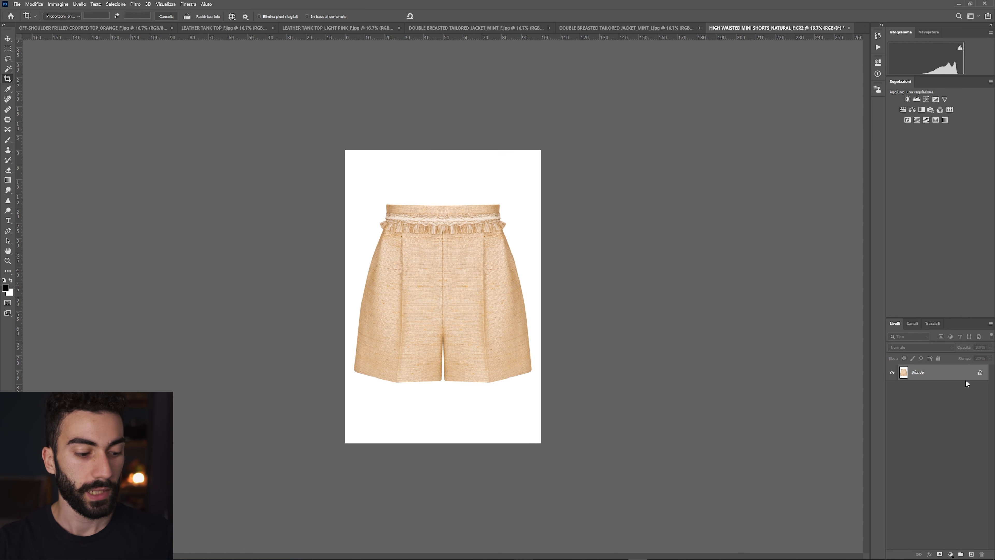
- Dismiss the Save As prompt for the shorts and switch to the mint double-breasted jacket photo
{"action": "key", "text": "ctrl+shift+s"}
{"action": "key", "text": "Return"}
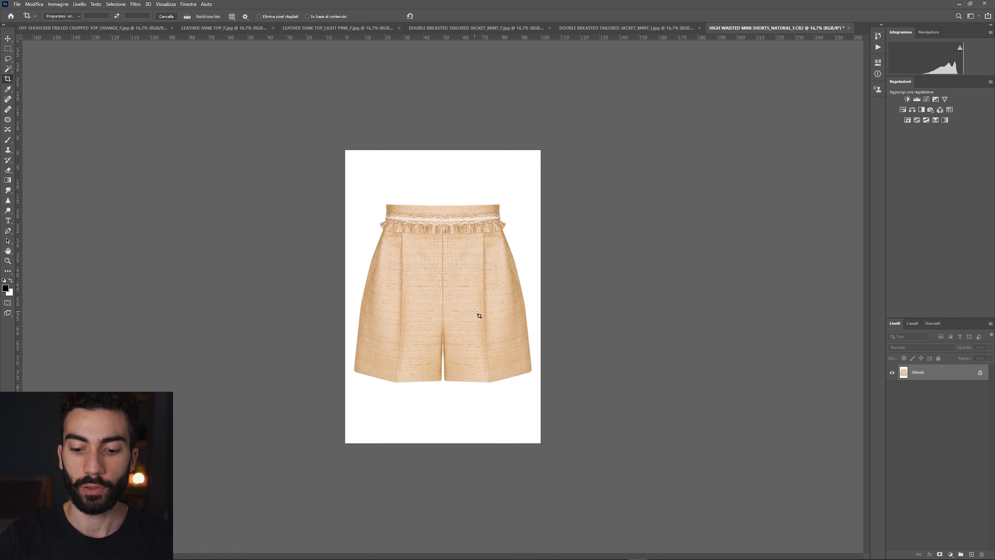
{"action": "key", "text": "ctrl+plus"}
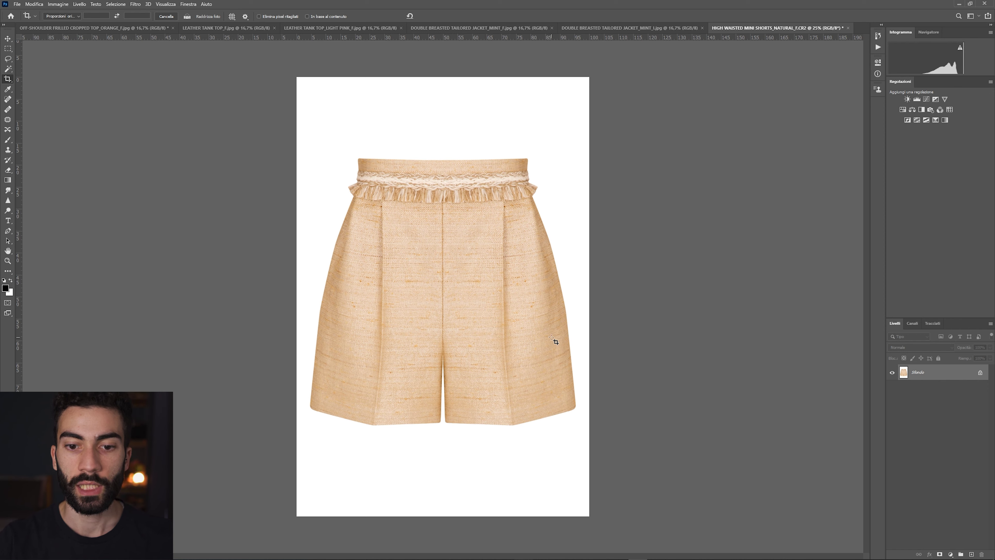
{"action": "left_click", "coordinate": [527, 28]}
- Cancel the pending crop and zoom in on the jacket for Pen tracing
{"action": "key", "text": "Escape"}
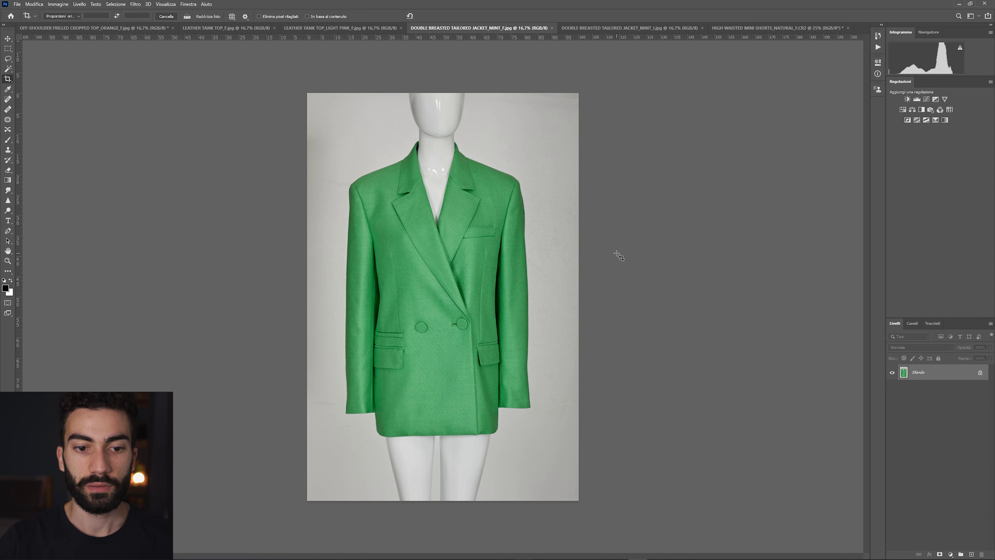
{"action": "key", "text": "ctrl+plus"}
{"action": "key", "text": "ctrl+plus"}
{"action": "key", "text": "ctrl+plus"}
{"action": "key", "text": "ctrl+plus"}
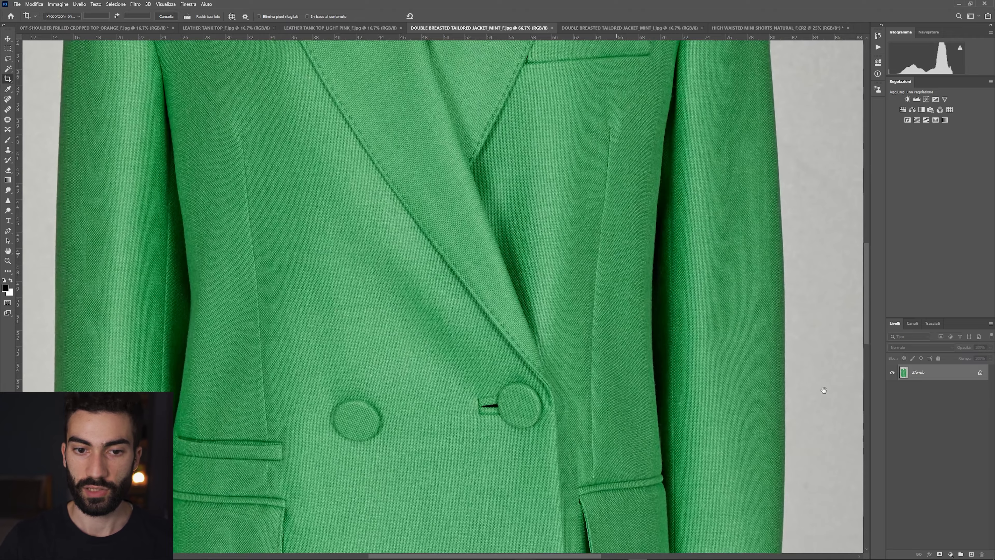
{"action": "scroll", "coordinate": [824, 389], "scroll_direction": "down", "scroll_amount": 6}
{"action": "key", "text": "ctrl+plus"}
{"action": "key", "text": "p"}
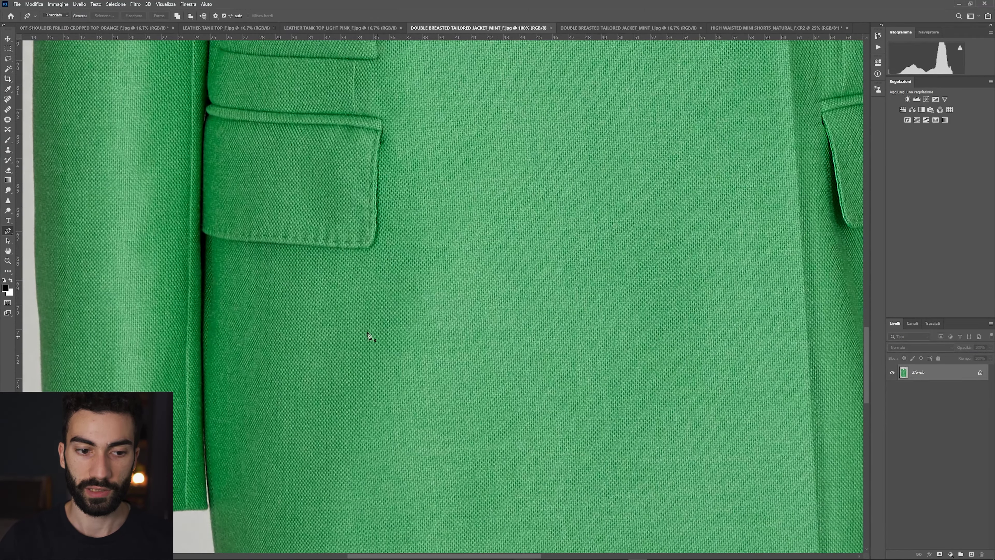
{"action": "left_click_drag", "start_coordinate": [369, 336], "coordinate": [441, 300]}
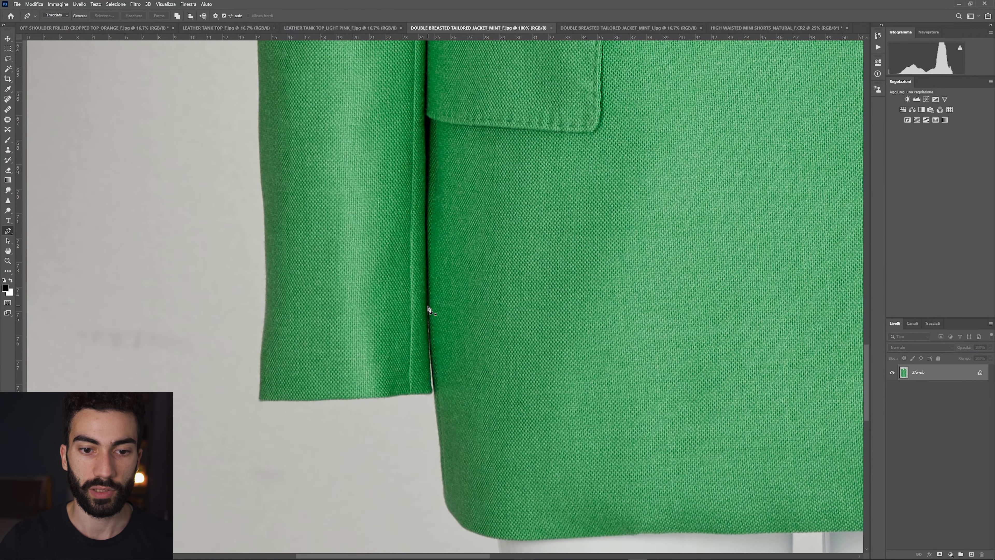
- Trace the left sleeve cuff, outer sleeve edge and shoulder up to the collar top
{"action": "left_click", "coordinate": [428, 305]}
{"action": "left_click", "coordinate": [429, 392]}
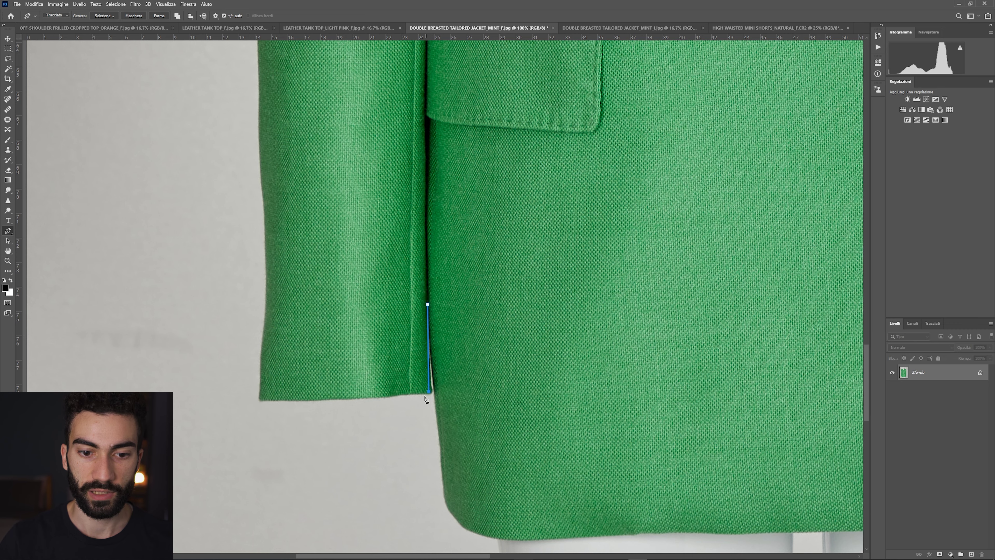
{"action": "left_click", "coordinate": [267, 397]}
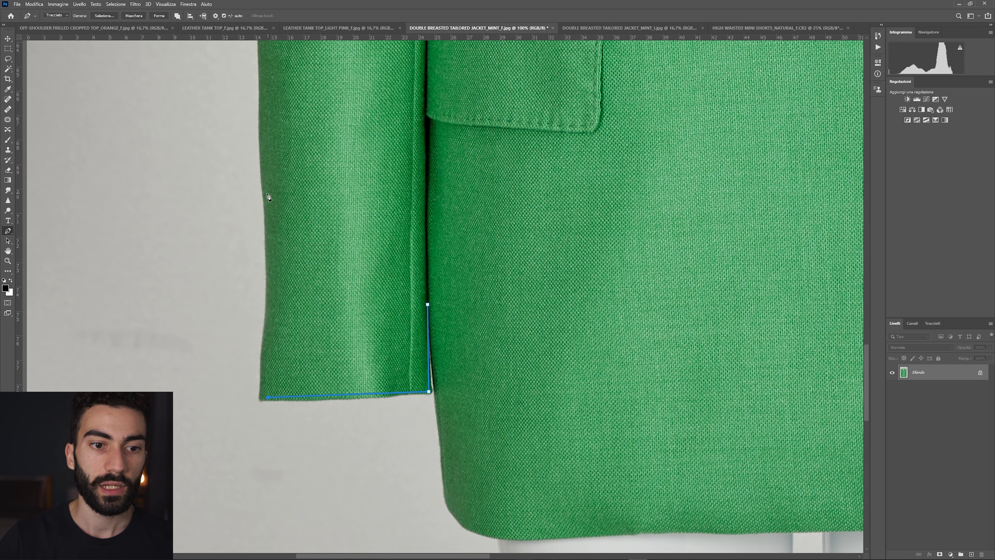
{"action": "left_click_drag", "start_coordinate": [274, 135], "coordinate": [253, 527]}
{"action": "left_click", "coordinate": [245, 103]}
{"action": "left_click_drag", "start_coordinate": [252, 93], "coordinate": [256, 196]}
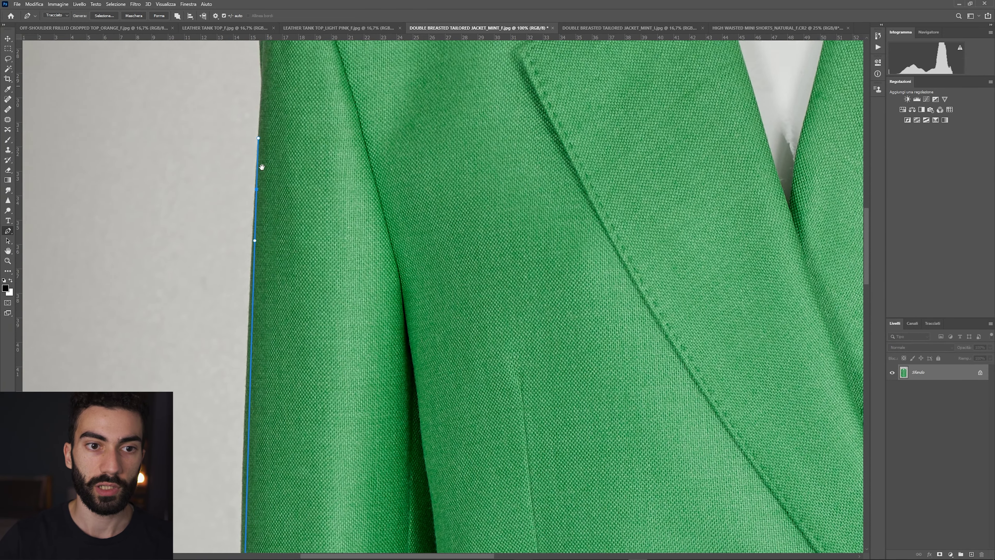
{"action": "left_click_drag", "start_coordinate": [254, 112], "coordinate": [230, 404]}
{"action": "left_click", "coordinate": [251, 203]}
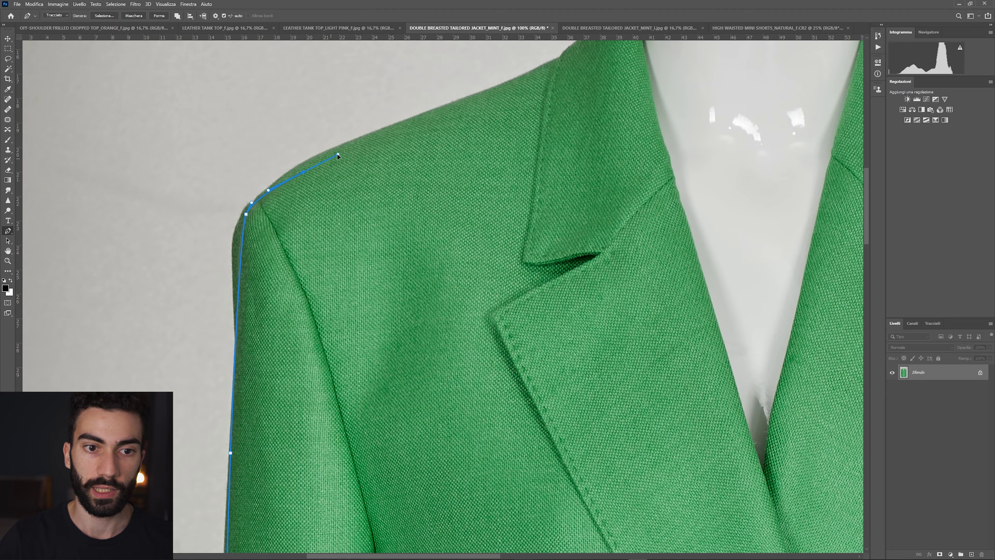
{"action": "left_click_drag", "start_coordinate": [335, 158], "coordinate": [146, 303]}
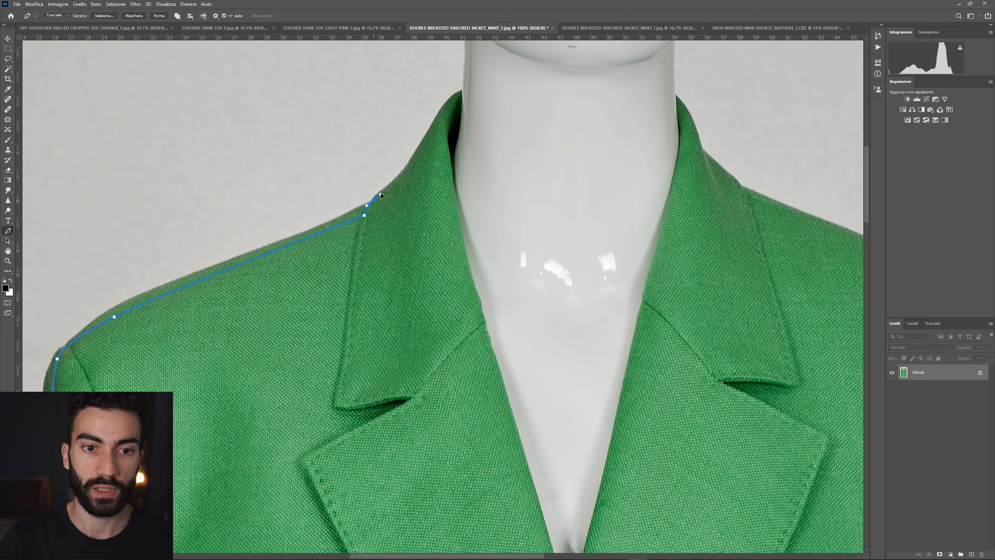
{"action": "left_click_drag", "start_coordinate": [443, 111], "coordinate": [442, 106]}
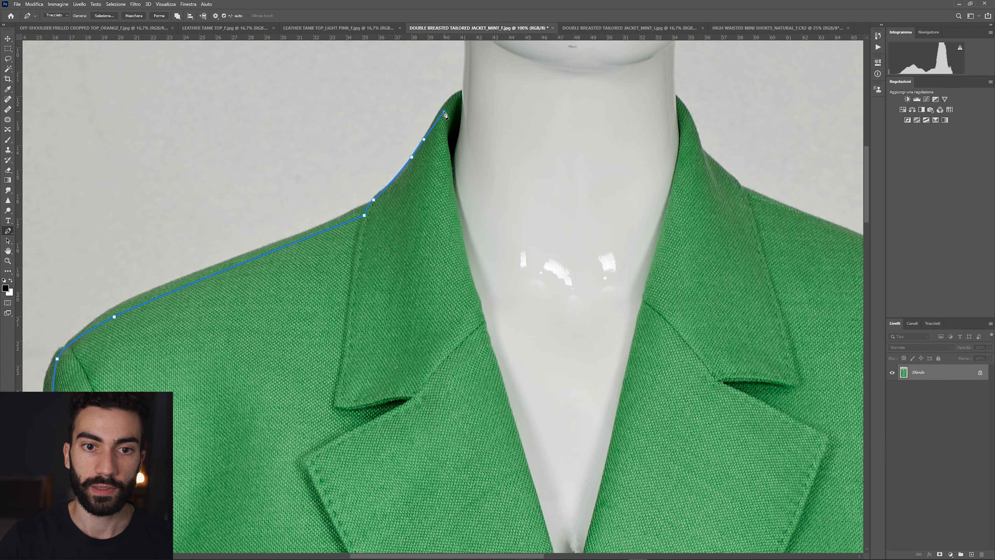
{"action": "left_click_drag", "start_coordinate": [467, 274], "coordinate": [438, 228]}
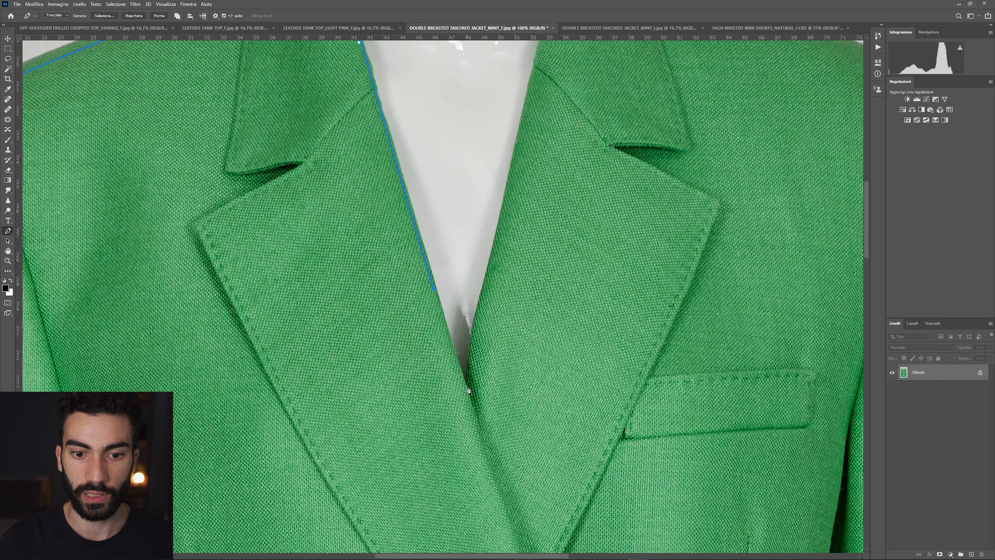
- Continue the path along the right lapel, collar and shoulder line
{"action": "key", "text": "ctrl+z"}
{"action": "left_click", "coordinate": [512, 165]}
{"action": "scroll", "coordinate": [516, 163], "scroll_direction": "up", "scroll_amount": 8}
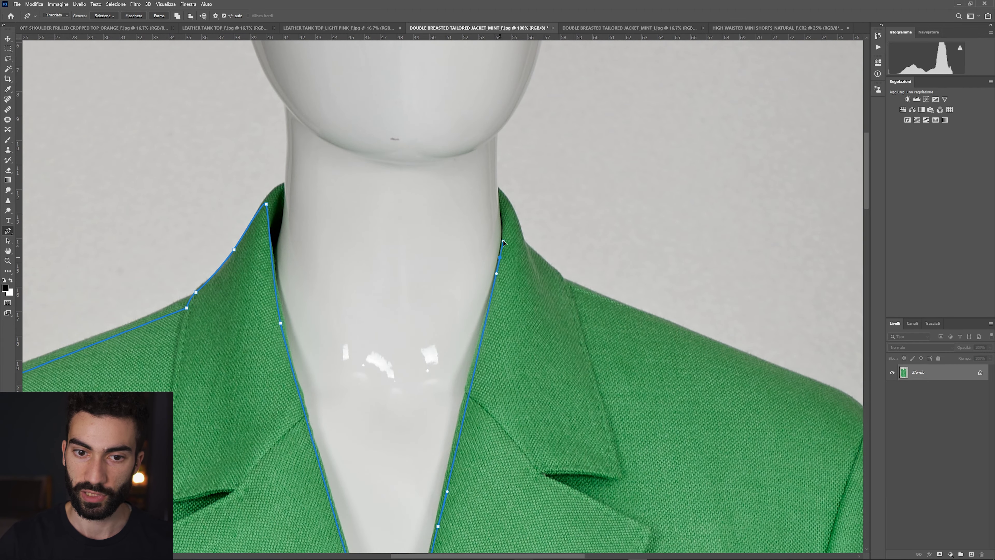
{"action": "left_click", "coordinate": [507, 207]}
{"action": "left_click", "coordinate": [533, 250]}
{"action": "left_click", "coordinate": [561, 277]}
{"action": "left_click_drag", "start_coordinate": [739, 352], "coordinate": [473, 275]}
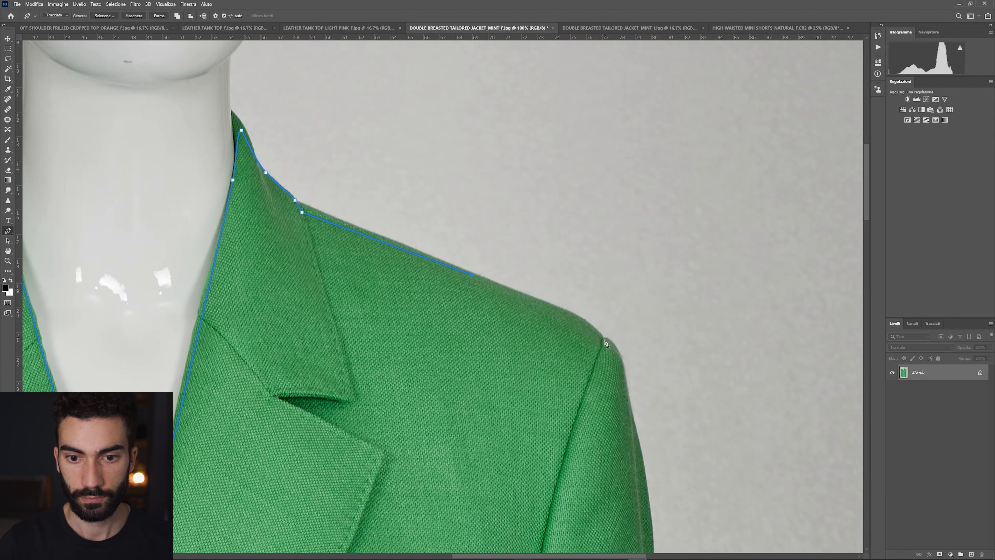
- Trace down the right sleeve's outer edge and around its cuff
{"action": "left_click", "coordinate": [607, 343]}
{"action": "scroll", "coordinate": [420, 409], "scroll_direction": "down", "scroll_amount": 10}
{"action": "left_click", "coordinate": [509, 283]}
{"action": "left_click", "coordinate": [516, 406]}
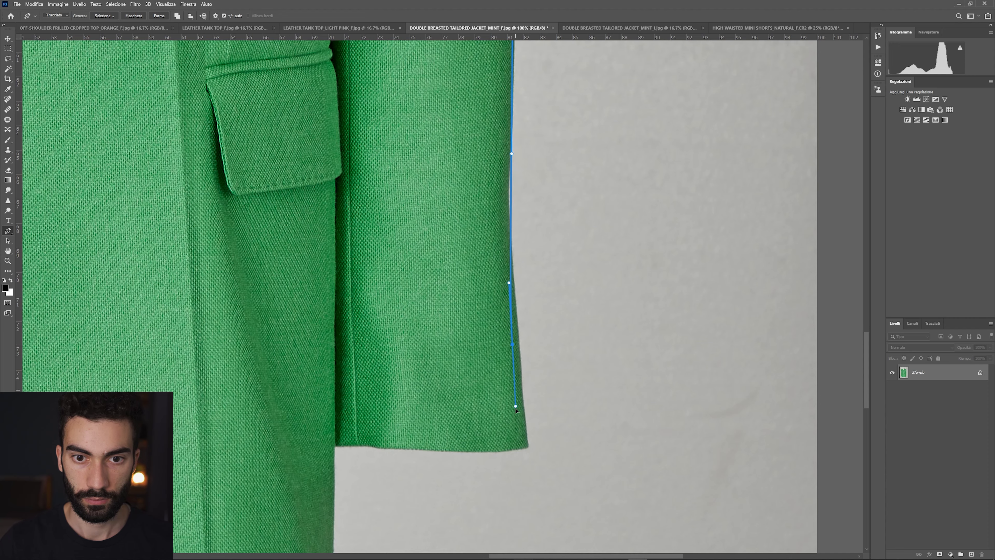
{"action": "left_click", "coordinate": [511, 447]}
{"action": "left_click", "coordinate": [342, 446]}
{"action": "left_click", "coordinate": [336, 369]}
- Trace along the hem, close the path and set Make Selection to 0.6 px feather
{"action": "left_click_drag", "start_coordinate": [364, 468], "coordinate": [527, 289]}
{"action": "left_click", "coordinate": [494, 372]}
{"action": "left_click", "coordinate": [477, 414]}
{"action": "left_click", "coordinate": [437, 426]}
{"action": "left_click", "coordinate": [372, 429]}
{"action": "left_click_drag", "start_coordinate": [370, 432], "coordinate": [677, 450]}
{"action": "left_click", "coordinate": [468, 451]}
{"action": "left_click", "coordinate": [374, 455]}
{"action": "left_click", "coordinate": [262, 452]}
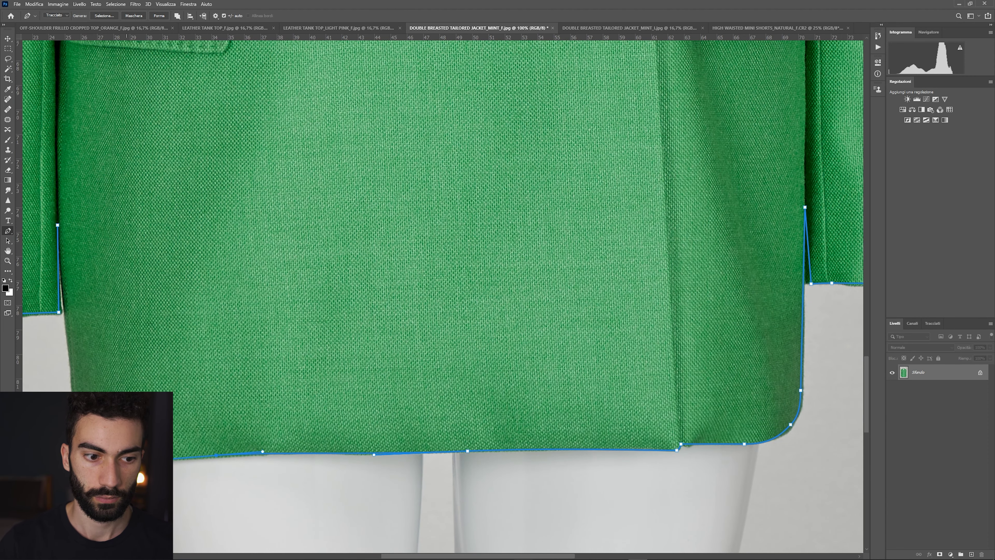
{"action": "left_click", "coordinate": [58, 226]}
{"action": "left_click", "coordinate": [104, 16]}
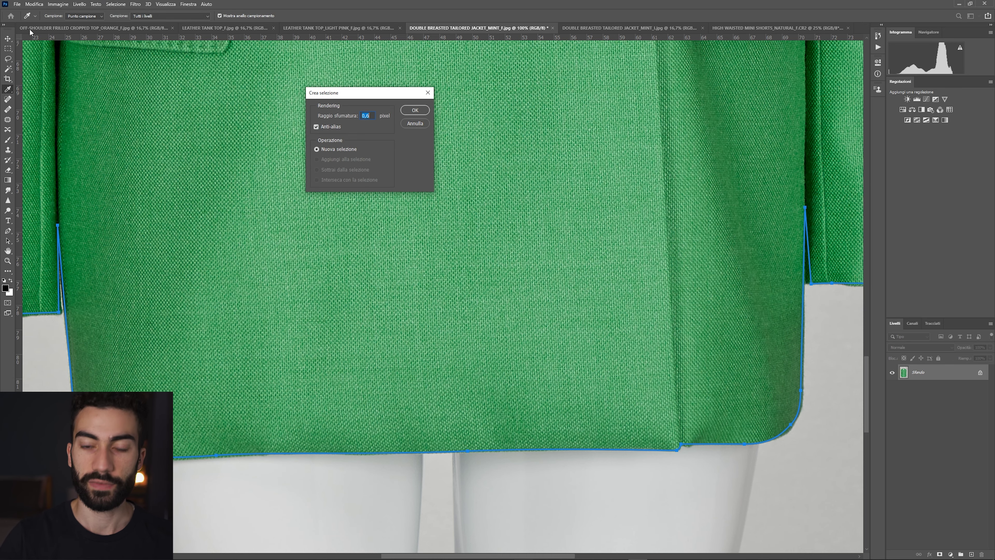
- Copy the selected jacket to its own layer and fill the Sfondo background white
{"action": "key", "text": "Return"}
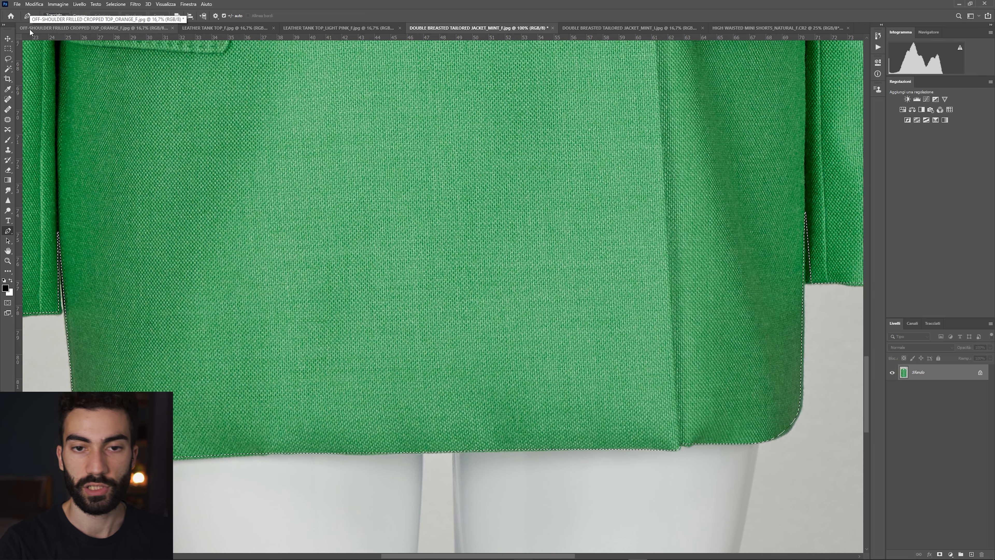
{"action": "key", "text": "ctrl+minus"}
{"action": "key", "text": "ctrl+minus"}
{"action": "key", "text": "ctrl+j"}
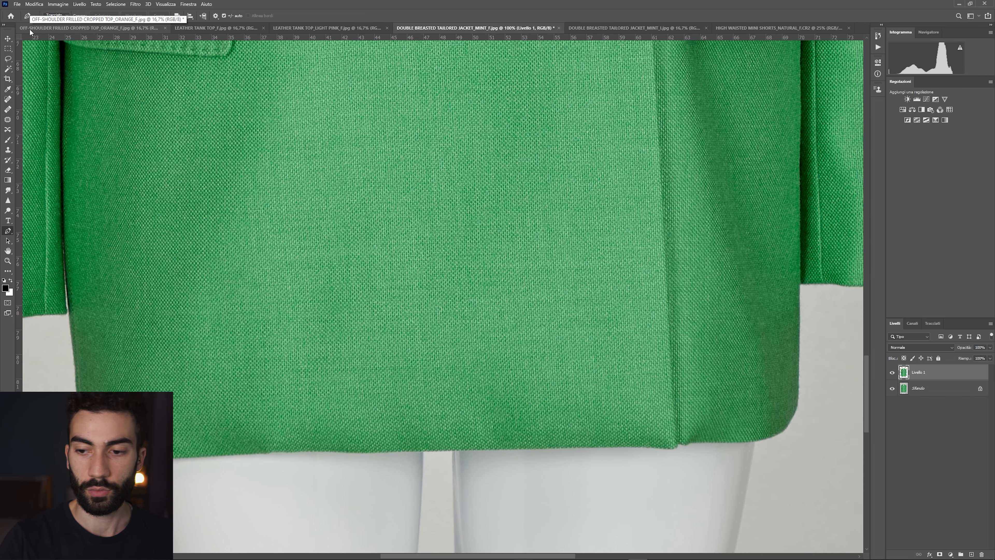
{"action": "key", "text": "ctrl+minus"}
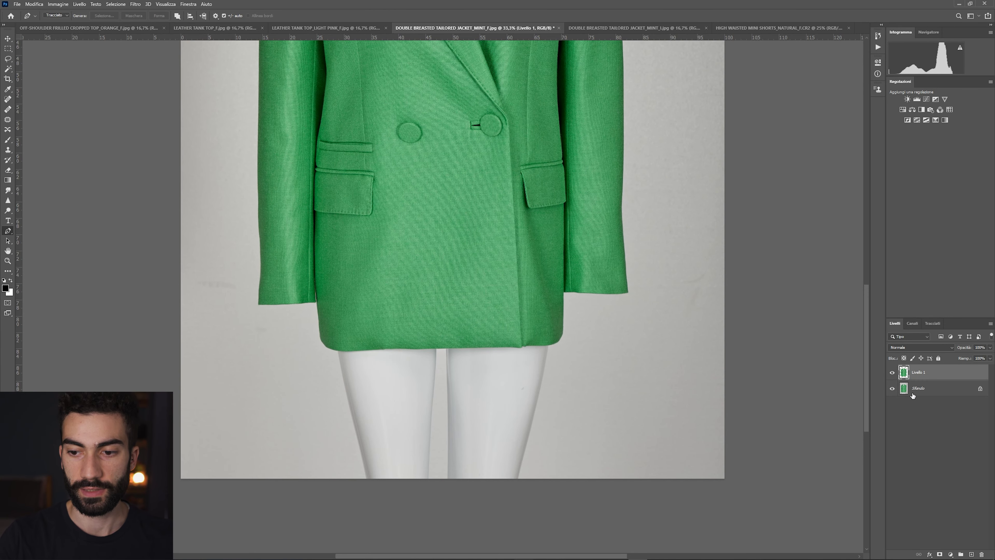
{"action": "left_click", "coordinate": [914, 389]}
{"action": "key", "text": "ctrl+BackSpace"}
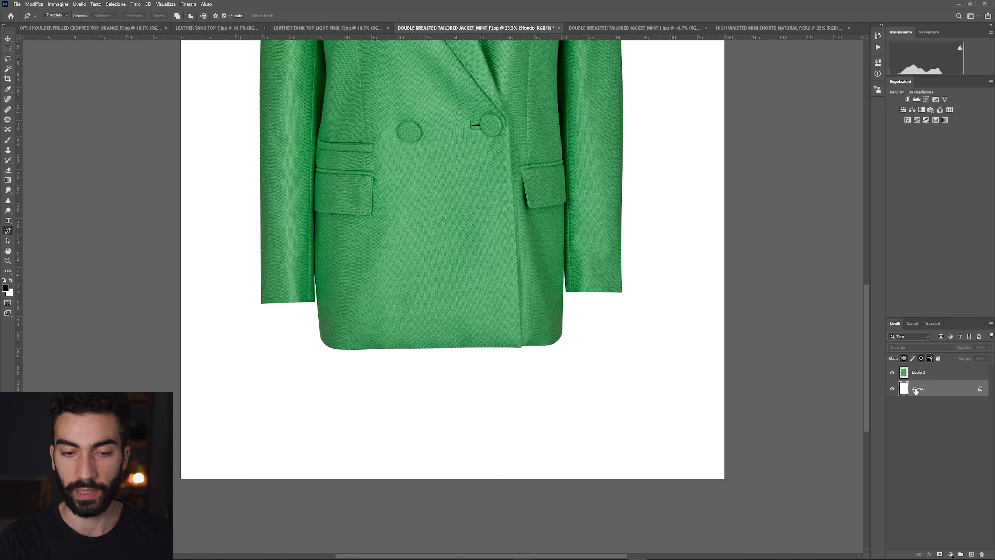
- Show guides and nudge the jacket layer onto them with Free Transform
{"action": "key", "text": "ctrl+minus"}
{"action": "key", "text": "ctrl+minus"}
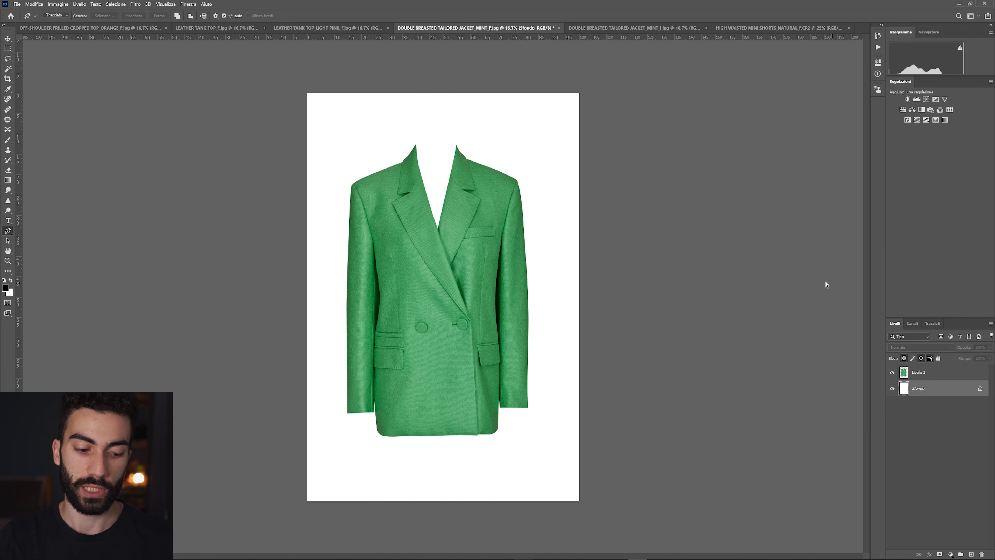
{"action": "key", "text": "ctrl+semicolon"}
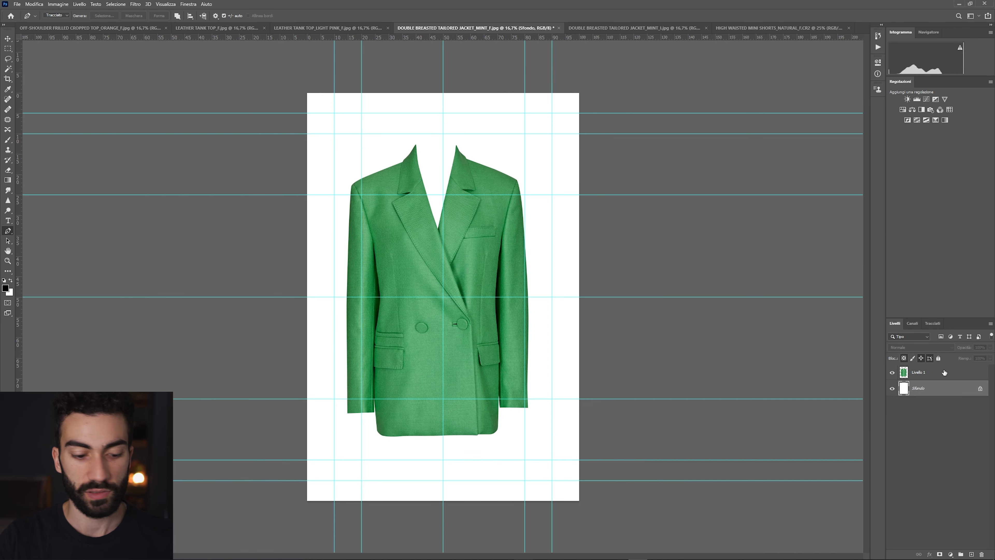
{"action": "left_click", "coordinate": [944, 372]}
{"action": "key", "text": "ctrl+t"}
{"action": "left_click_drag", "start_coordinate": [452, 255], "coordinate": [459, 259]}
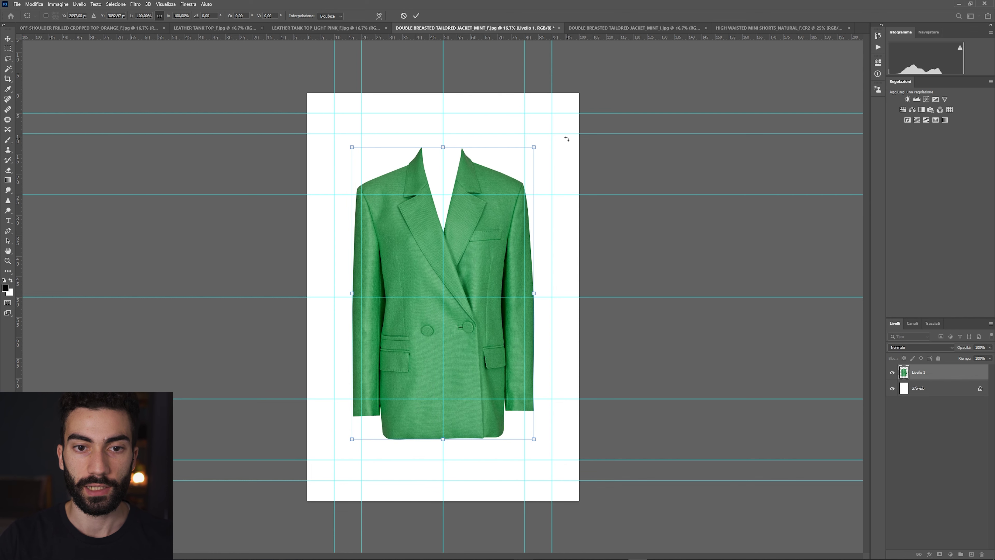
{"action": "key", "text": "Return"}
- Open the jacket layer in Liquify with Ctrl+Shift+X
{"action": "key", "text": "p"}
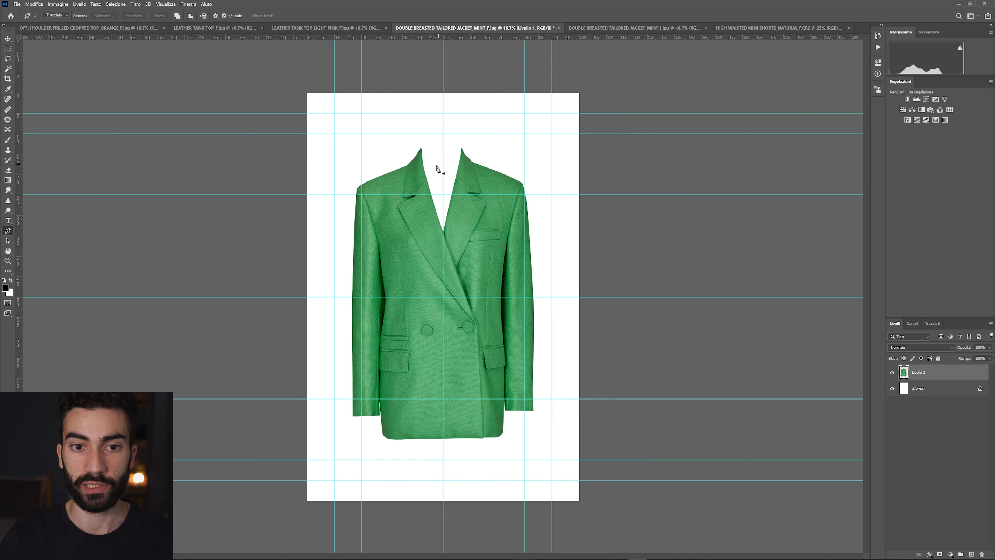
{"action": "key", "text": "ctrl+shift"}
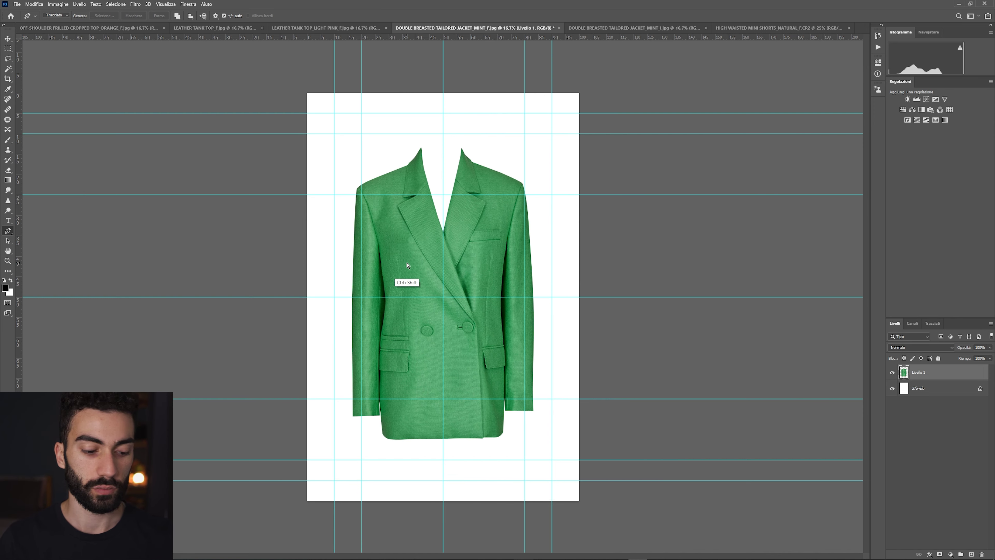
{"action": "key", "text": "ctrl+shift+x"}
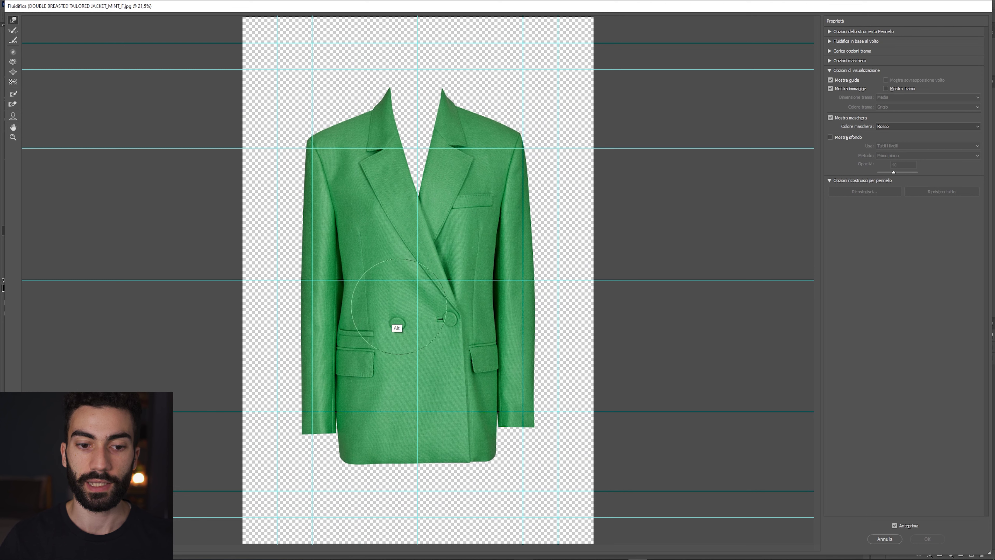
- Try Freeze Mask strokes on the left chest and neckline, undoing each one
{"action": "mouse_move", "coordinate": [357, 405]}
{"action": "left_mouse_down"}
{"action": "mouse_move", "coordinate": [408, 466]}
{"action": "mouse_move", "coordinate": [314, 460]}
{"action": "left_mouse_up"}
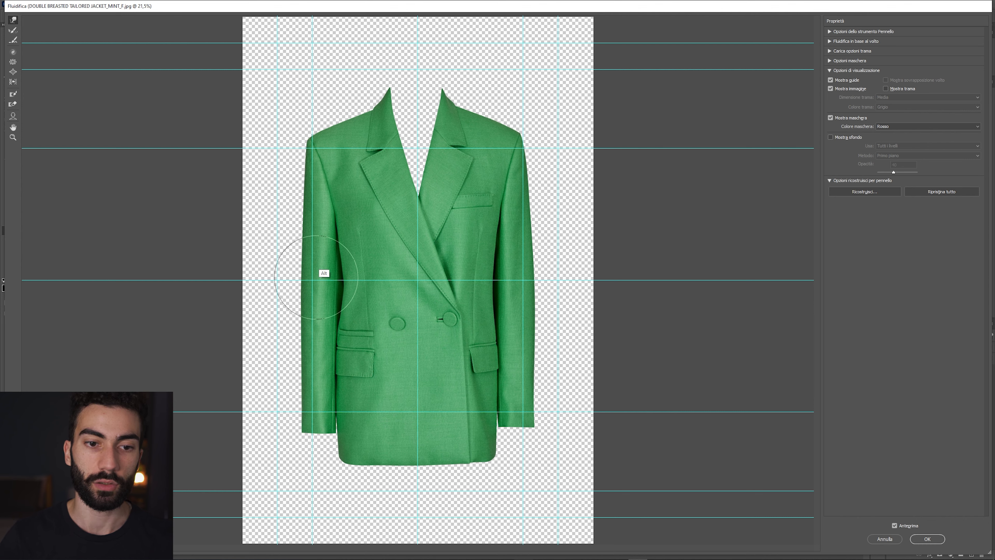
{"action": "left_click", "coordinate": [366, 257]}
{"action": "key", "text": "ctrl+z"}
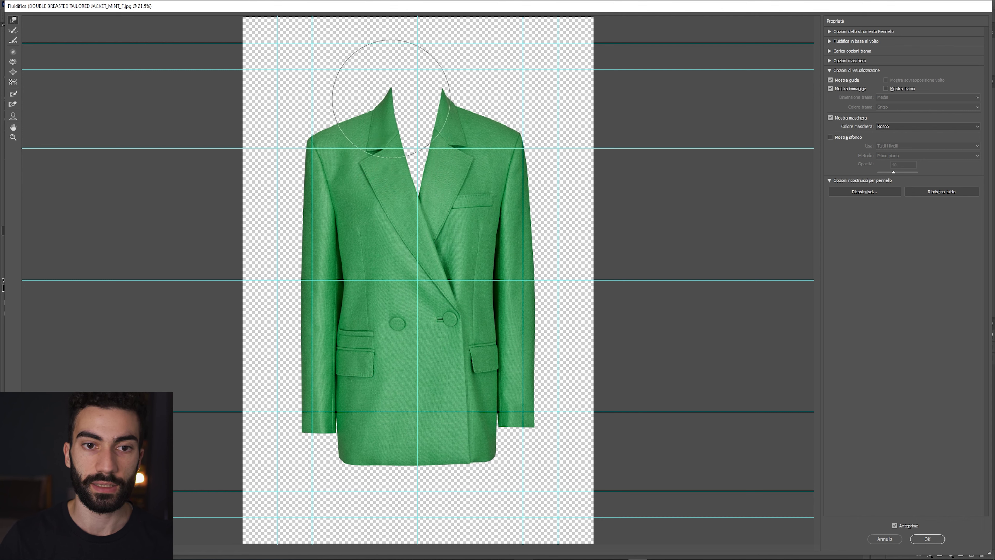
{"action": "left_click", "coordinate": [403, 103]}
{"action": "key", "text": "ctrl+z"}
{"action": "left_click", "coordinate": [364, 264]}
{"action": "key", "text": "ctrl+z"}
{"action": "left_click", "coordinate": [333, 271]}
{"action": "key", "text": "ctrl+z"}
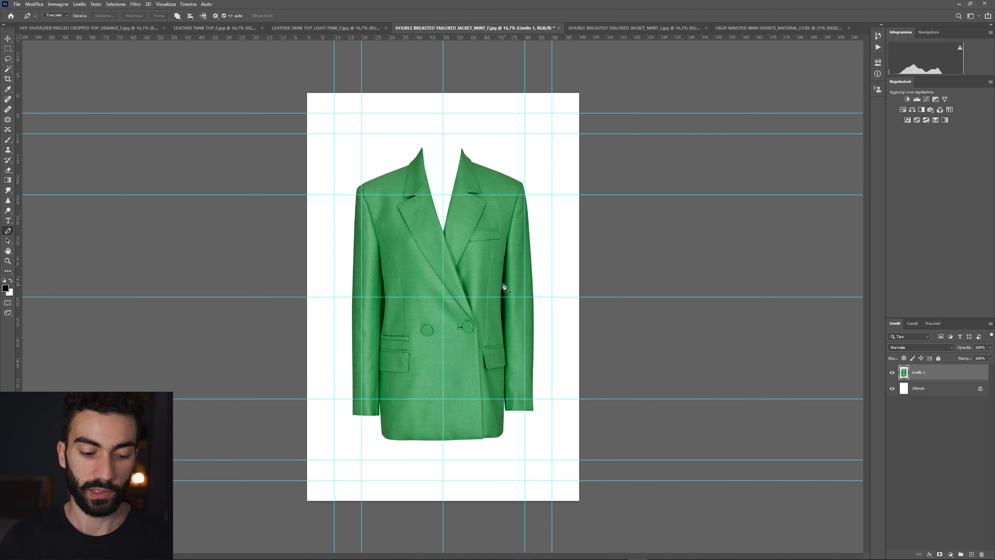
- Marquee-select the jacket's left half and copy it to a new layer
{"action": "key", "text": "m"}
{"action": "left_click_drag", "start_coordinate": [324, 126], "coordinate": [434, 449]}
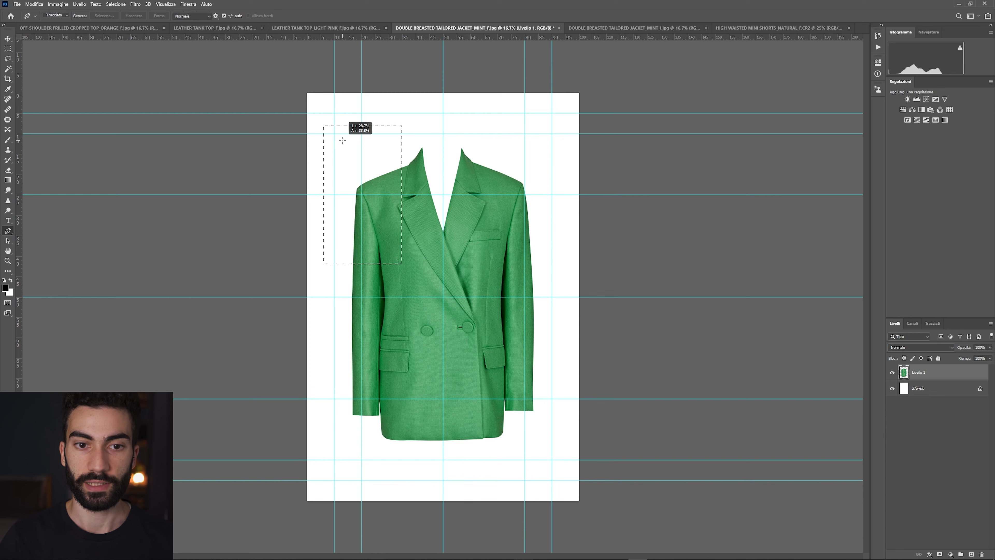
{"action": "left_click_drag", "start_coordinate": [324, 126], "coordinate": [443, 466]}
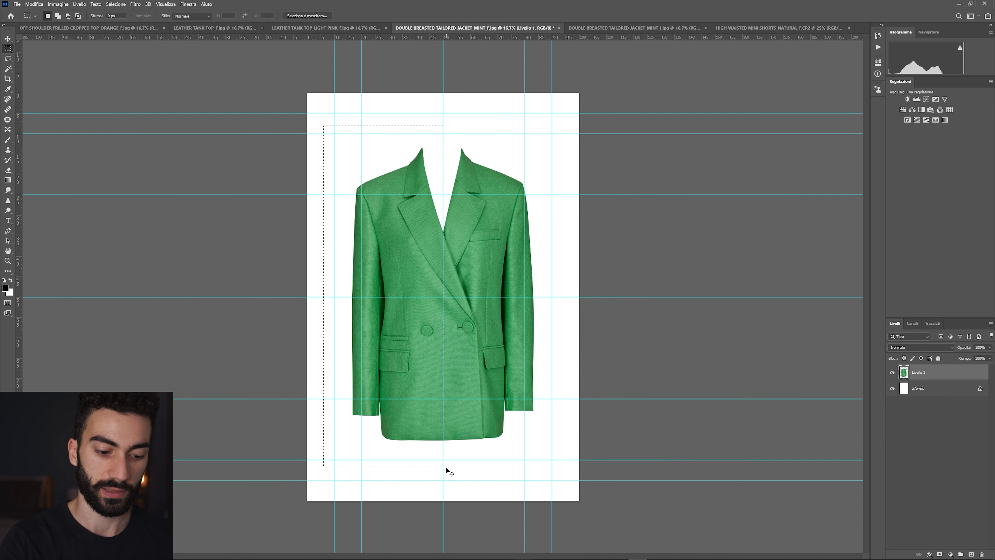
{"action": "key", "text": "ctrl+j"}
- Flip the copied half horizontally, move it to the right side, and load its pixels
{"action": "key", "text": "ctrl+t"}
{"action": "right_click", "coordinate": [430, 346]}
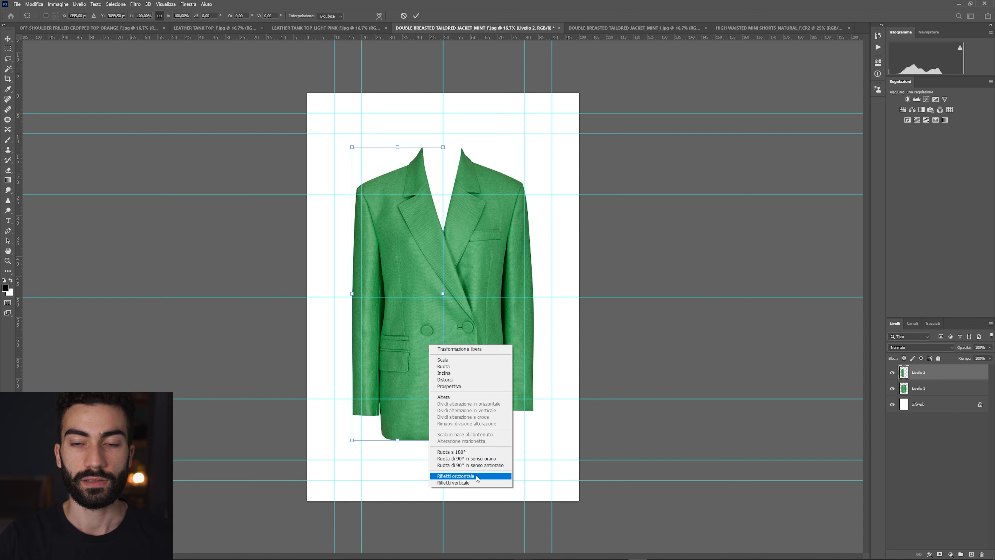
{"action": "left_click", "coordinate": [477, 476]}
{"action": "mouse_move", "coordinate": [407, 367]}
{"action": "left_mouse_down"}
{"action": "mouse_move", "coordinate": [507, 369]}
{"action": "mouse_move", "coordinate": [498, 368]}
{"action": "left_mouse_up"}
{"action": "key", "text": "Return"}
{"action": "key", "text": "m"}
{"action": "left_click", "coordinate": [892, 372]}
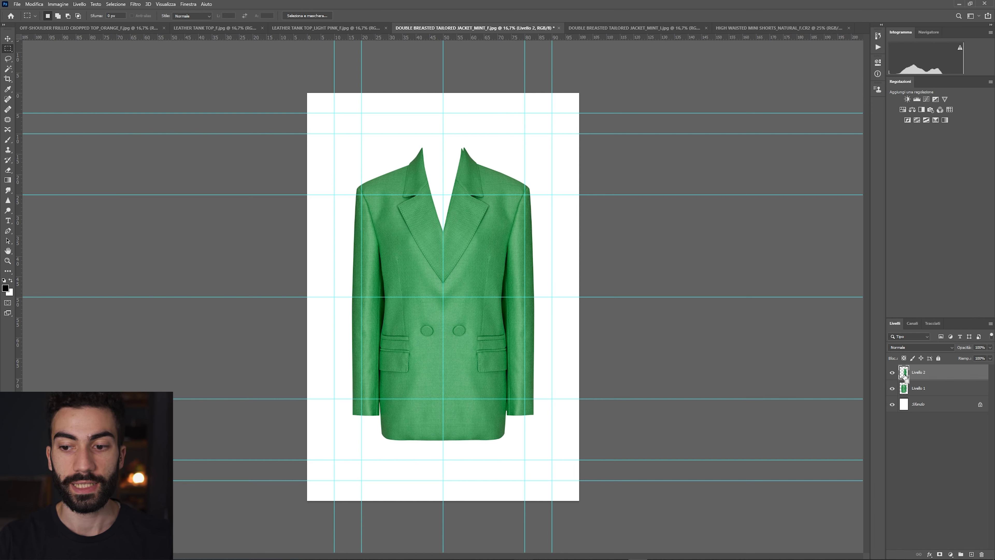
{"action": "left_click", "coordinate": [905, 376], "text": "ctrl"}
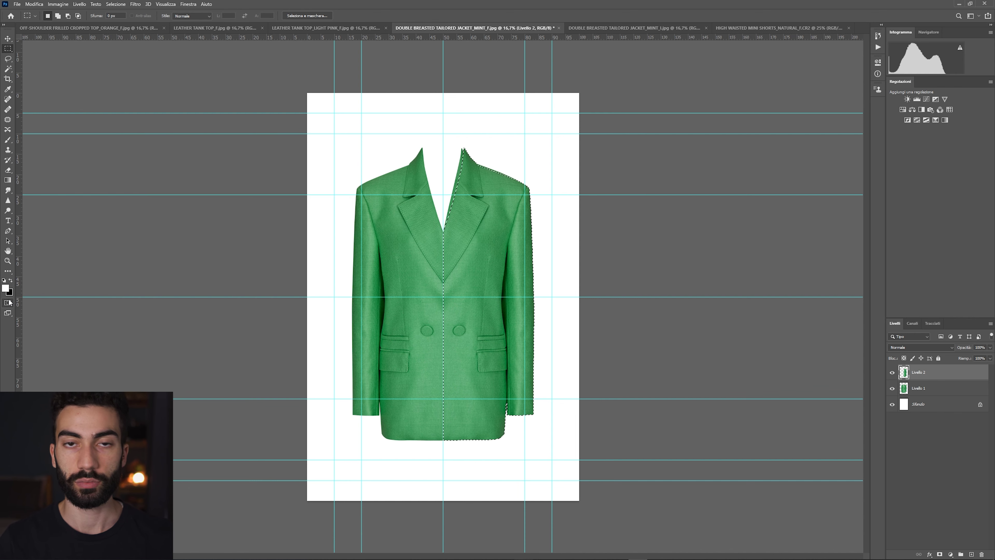
- Fill the mirrored half's selection black, then open Livello 1 in Liquify
{"action": "key", "text": "d"}
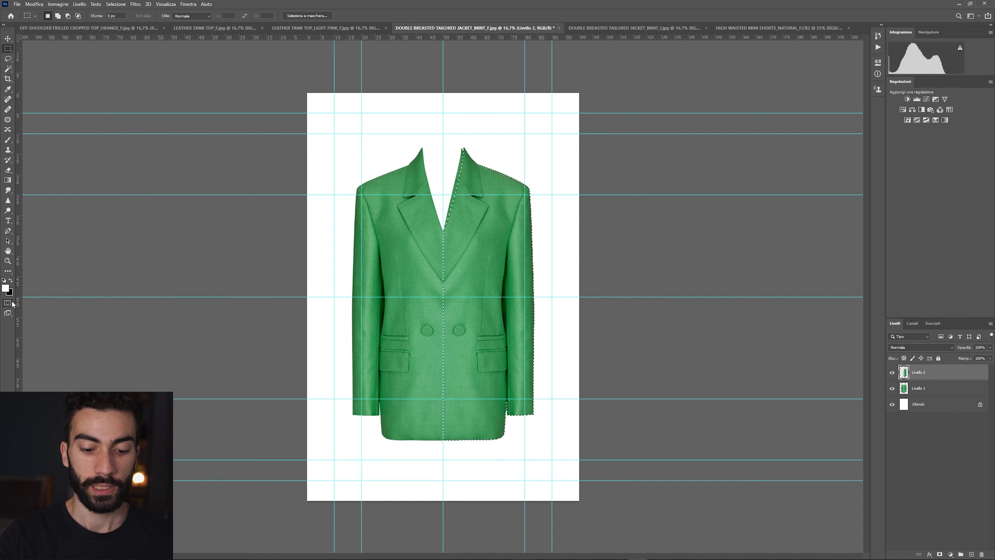
{"action": "key", "text": "ctrl+BackSpace"}
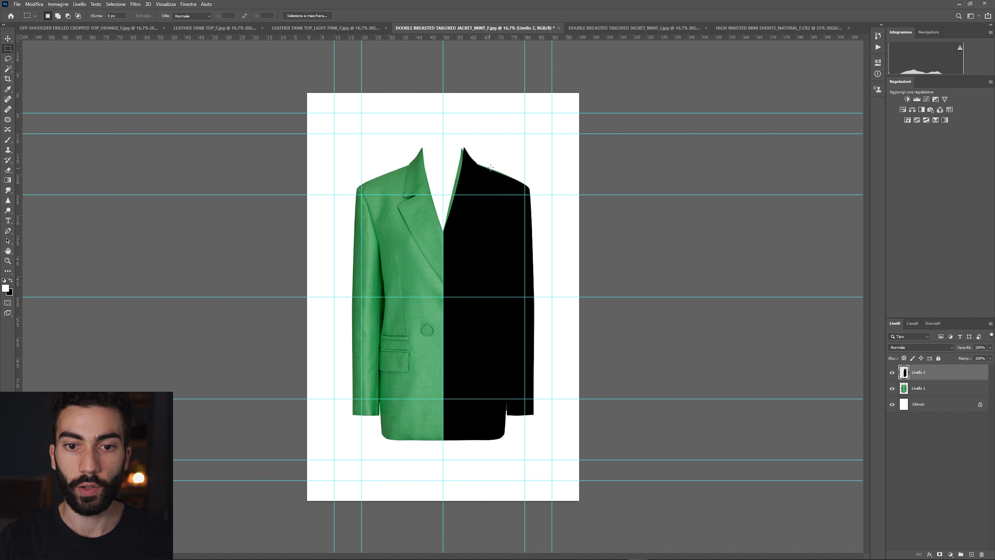
{"action": "left_click", "coordinate": [919, 389]}
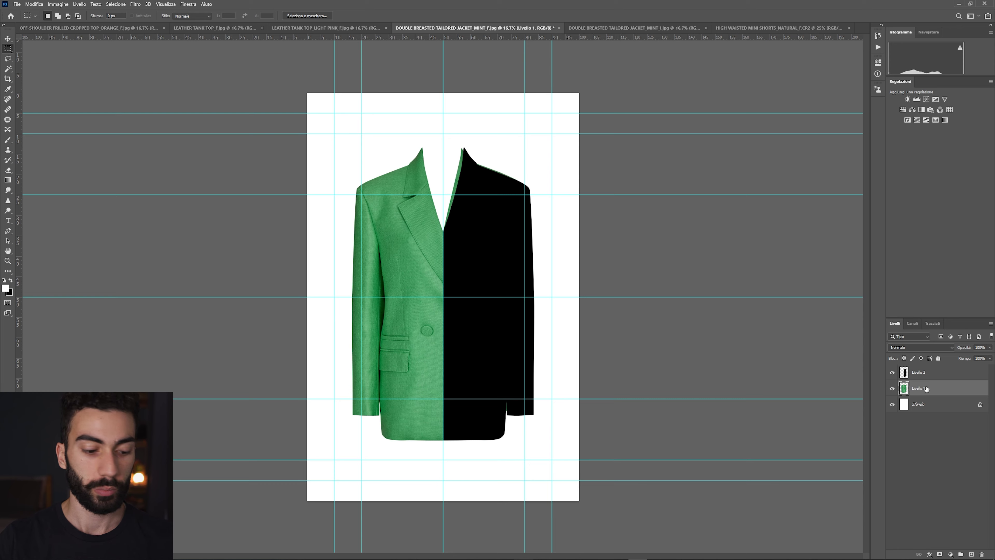
{"action": "key", "text": "ctrl+shift+x"}
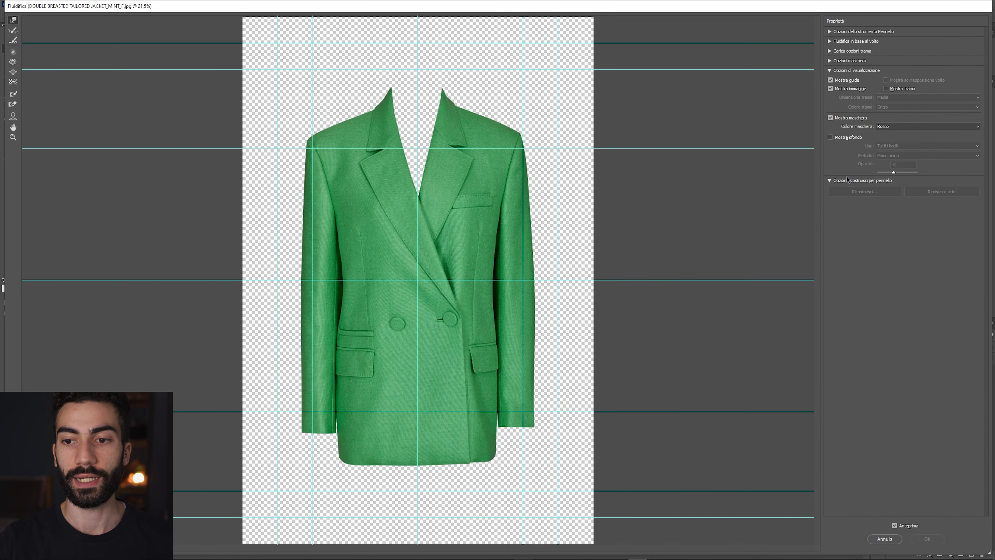
- Show Livello 2 as the Liquify backdrop and zoom in on the jacket
{"action": "left_click", "coordinate": [830, 138]}
{"action": "left_click", "coordinate": [892, 148]}
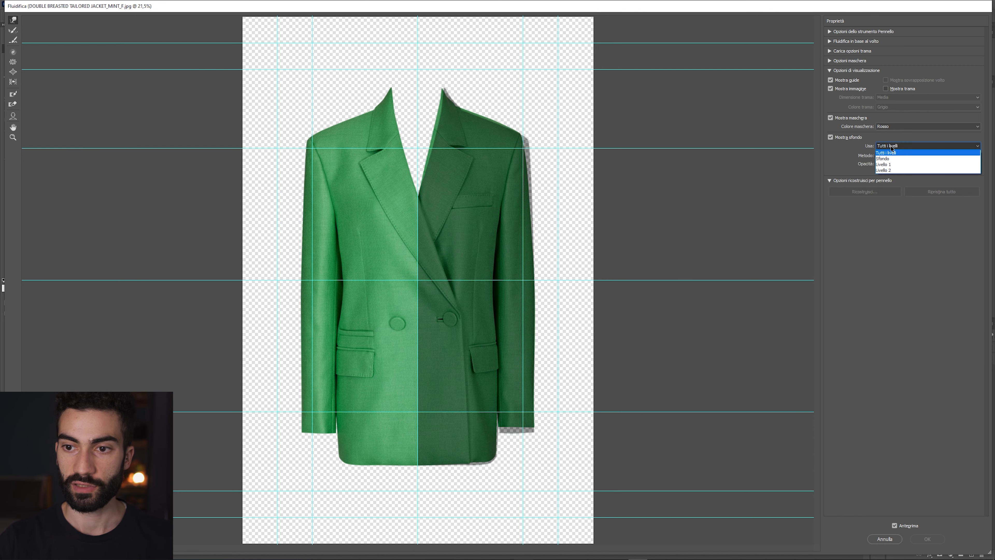
{"action": "left_click", "coordinate": [892, 161]}
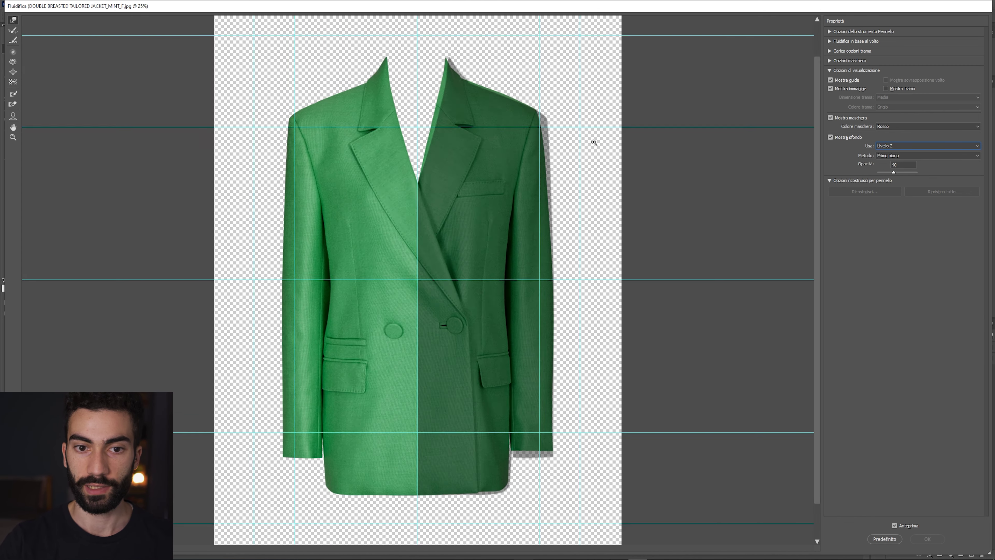
{"action": "key", "text": "ctrl+plus"}
{"action": "key", "text": "ctrl+plus"}
{"action": "key", "text": "ctrl+plus"}
{"action": "scroll", "coordinate": [477, 194], "scroll_direction": "up", "scroll_amount": 3}
- Push the right lapel and collar up and outward, freezing the right shoulder
{"action": "left_click_drag", "start_coordinate": [493, 300], "coordinate": [521, 226]}
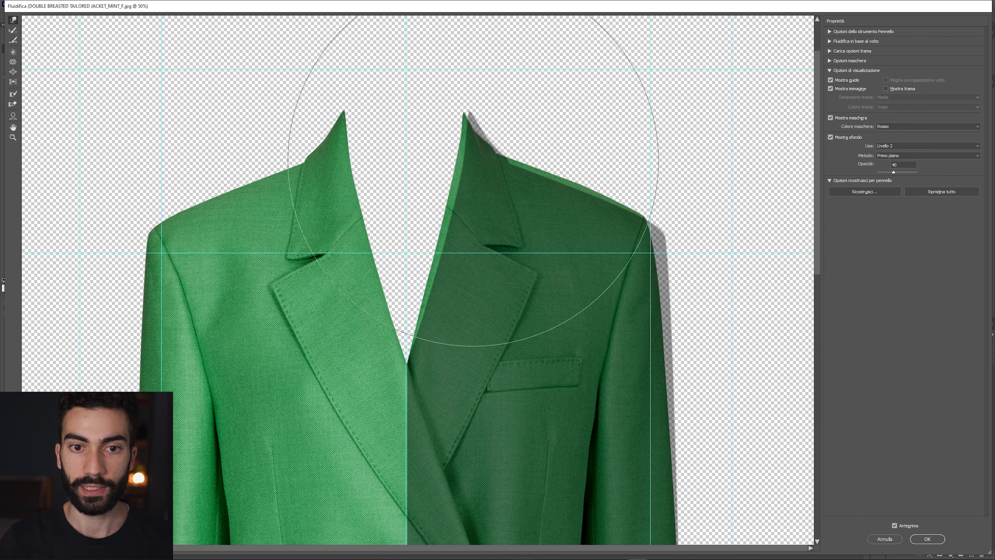
{"action": "left_click_drag", "start_coordinate": [493, 234], "coordinate": [533, 149]}
{"action": "left_click_drag", "start_coordinate": [466, 133], "coordinate": [411, 133]}
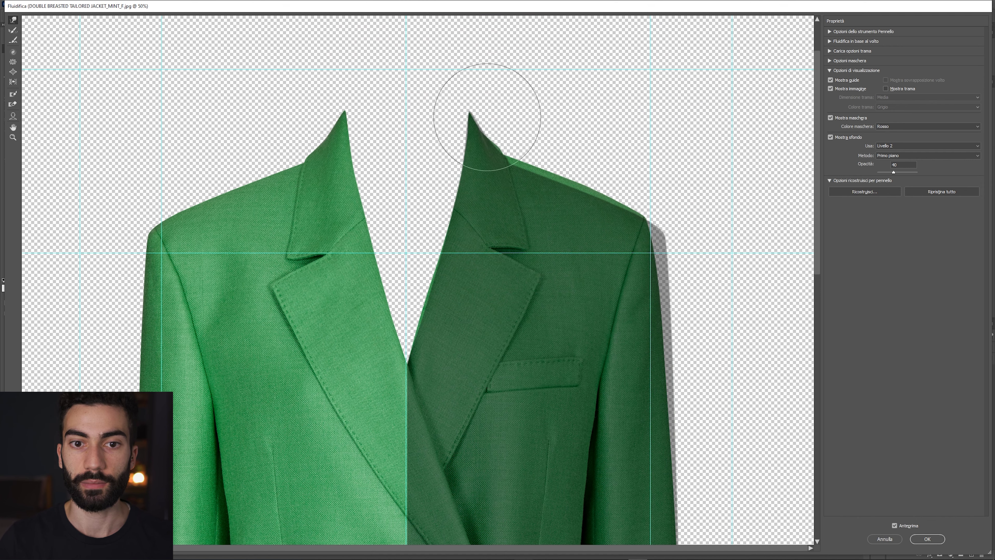
{"action": "left_click_drag", "start_coordinate": [557, 178], "coordinate": [700, 182]}
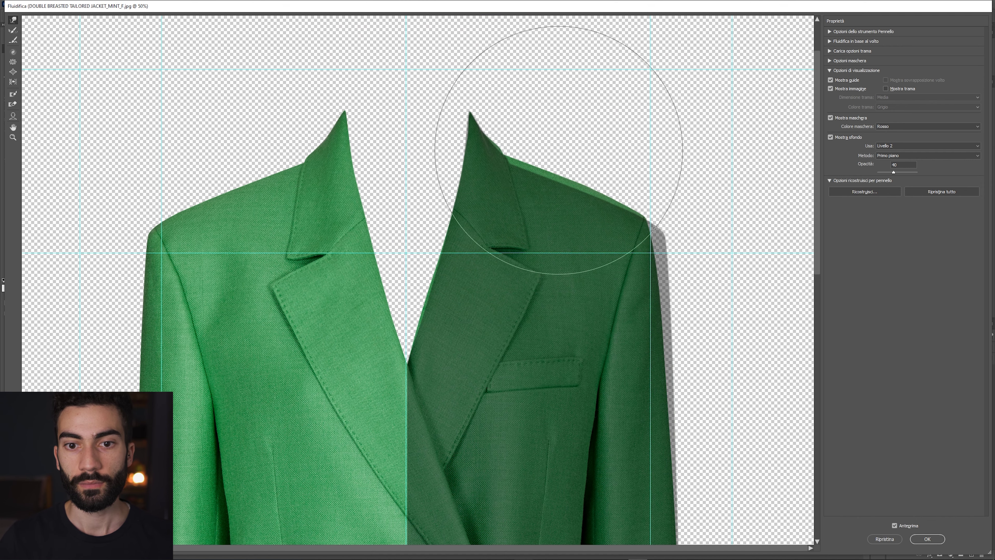
{"action": "scroll", "coordinate": [595, 222], "scroll_direction": "down", "scroll_amount": 1}
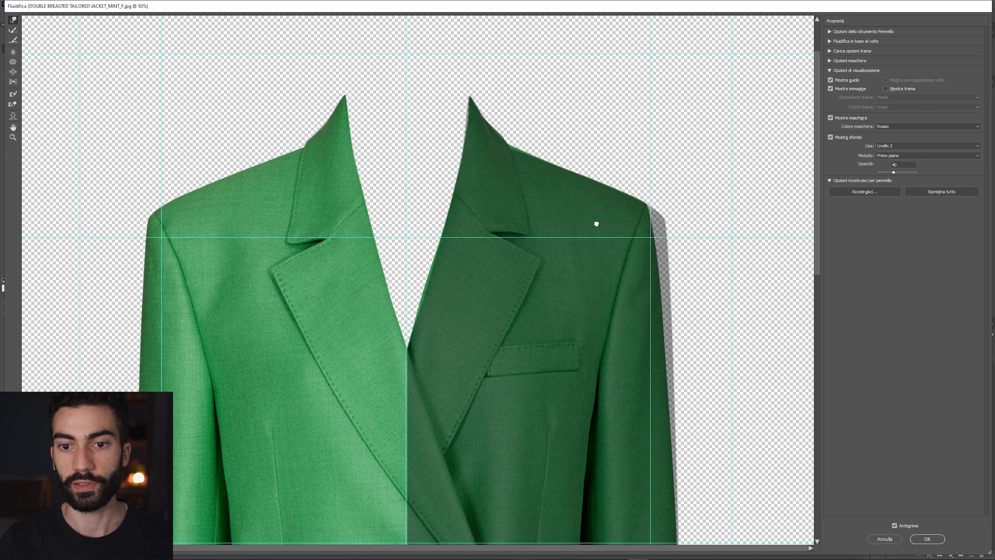
{"action": "scroll", "coordinate": [595, 222], "scroll_direction": "down", "scroll_amount": 2}
{"action": "left_click_drag", "start_coordinate": [588, 188], "coordinate": [706, 192]}
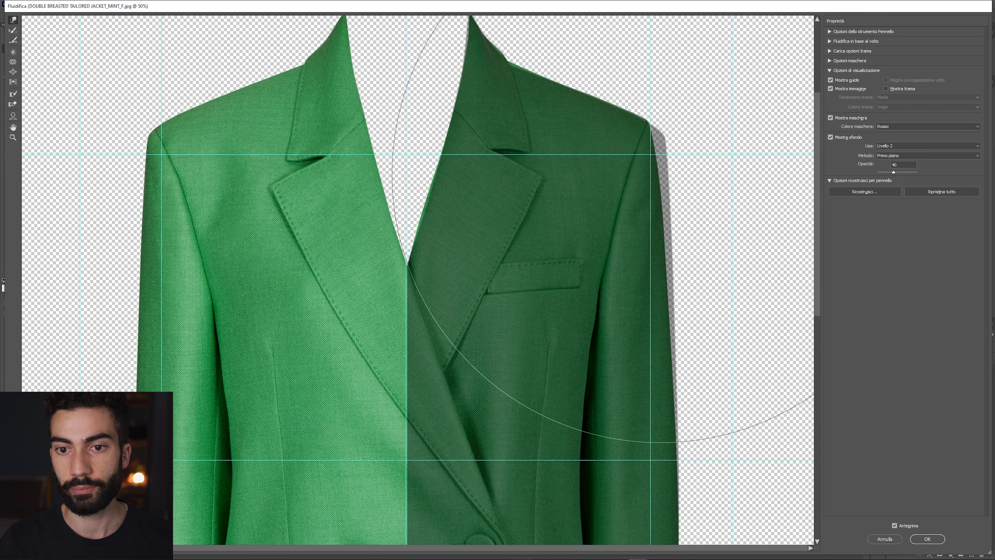
{"action": "left_click", "coordinate": [700, 173]}
{"action": "left_click_drag", "start_coordinate": [699, 173], "coordinate": [555, 111]}
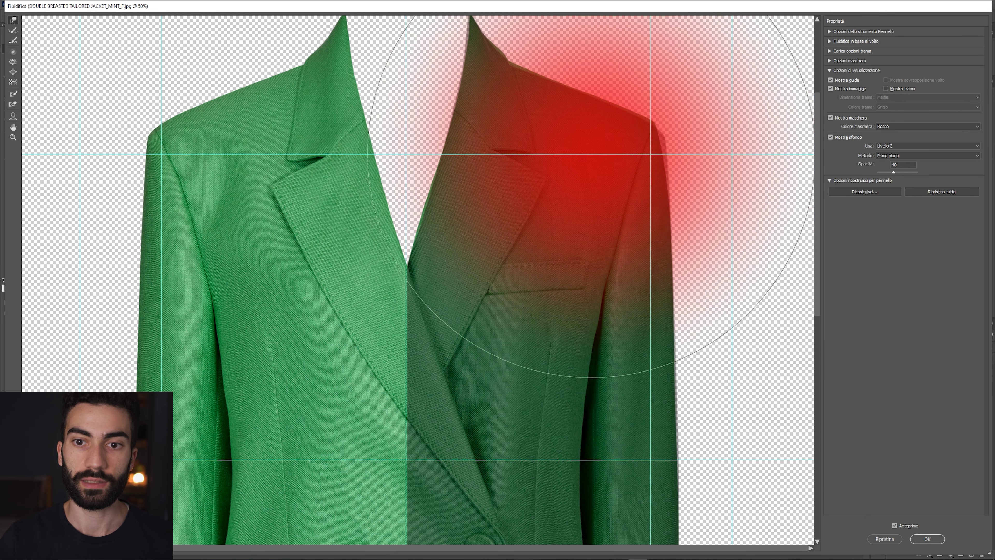
{"action": "left_click_drag", "start_coordinate": [673, 104], "coordinate": [790, 114]}
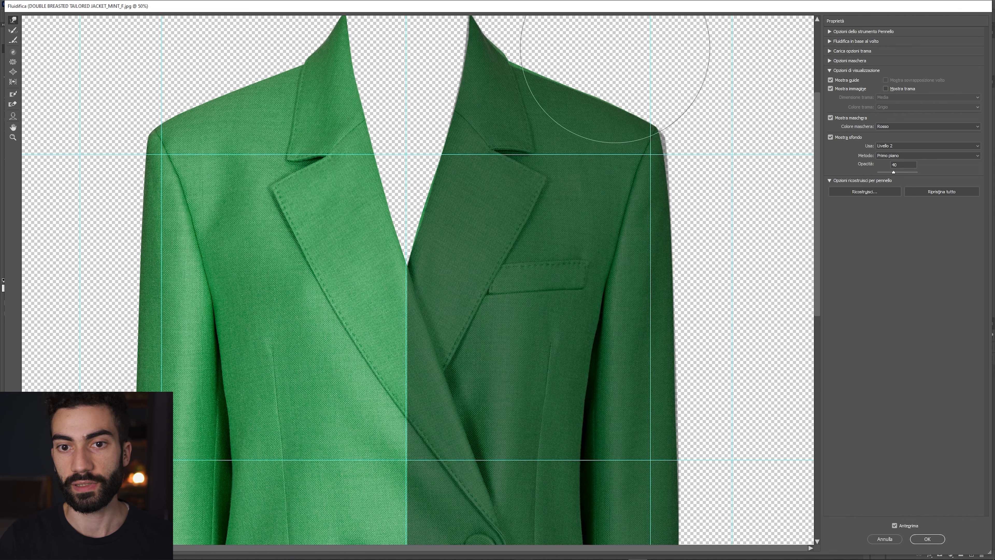
{"action": "left_click_drag", "start_coordinate": [633, 133], "coordinate": [710, 144]}
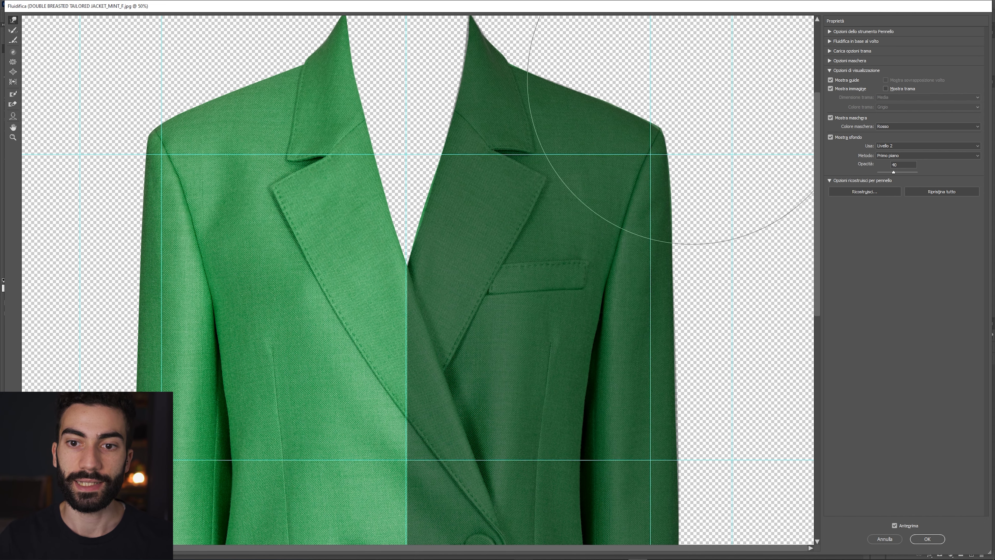
{"action": "left_click_drag", "start_coordinate": [612, 88], "coordinate": [537, 88]}
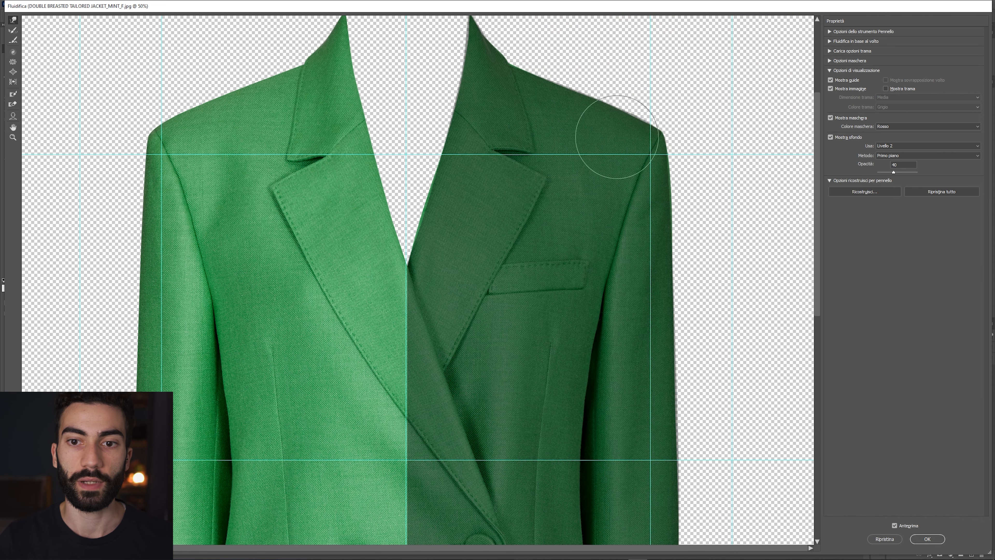
- Warp the right sleeve and pocket slightly downward, apply Liquify, and hide Livello 2
{"action": "mouse_move", "coordinate": [640, 334]}
{"action": "left_mouse_down"}
{"action": "mouse_move", "coordinate": [612, 190]}
{"action": "mouse_move", "coordinate": [612, 290]}
{"action": "left_mouse_up"}
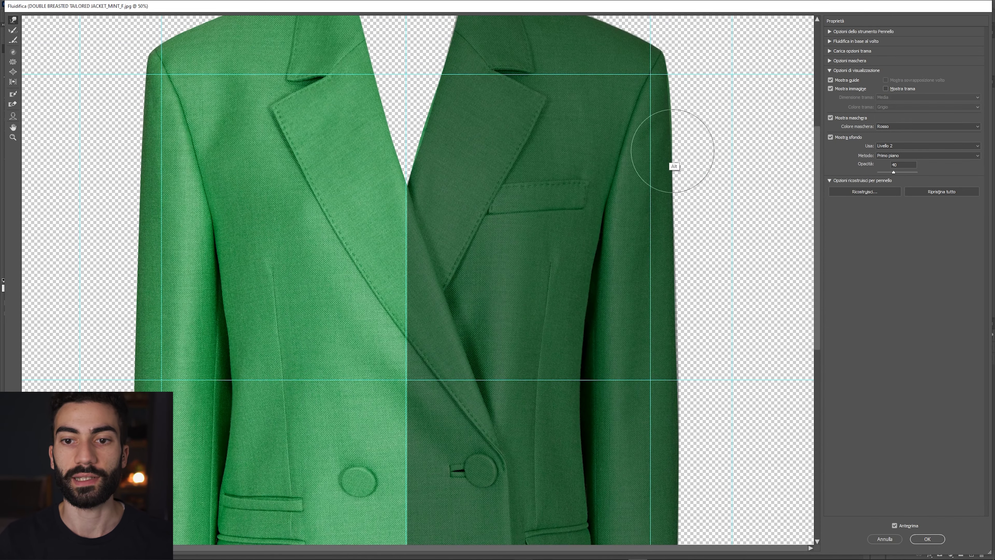
{"action": "left_click_drag", "start_coordinate": [740, 189], "coordinate": [807, 189]}
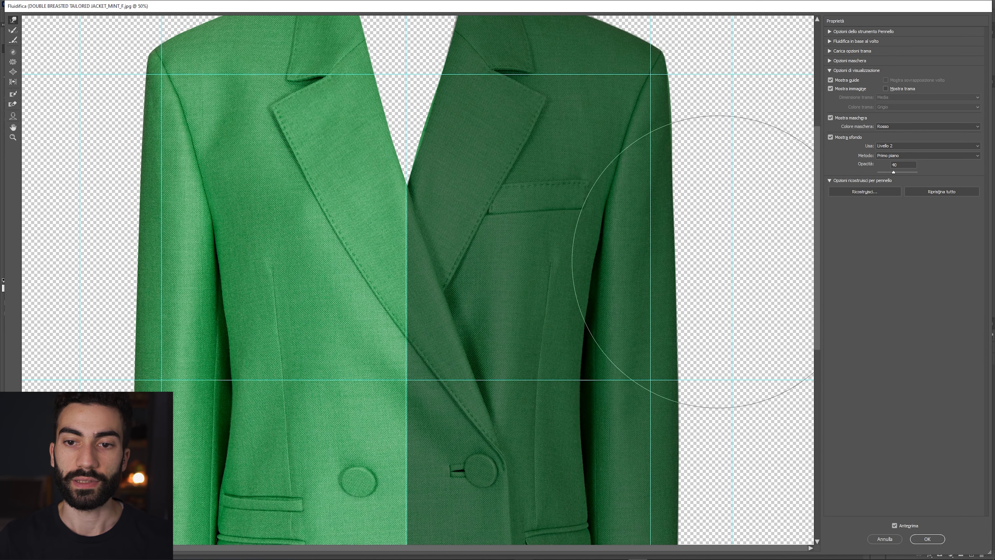
{"action": "left_click_drag", "start_coordinate": [663, 382], "coordinate": [663, 86]}
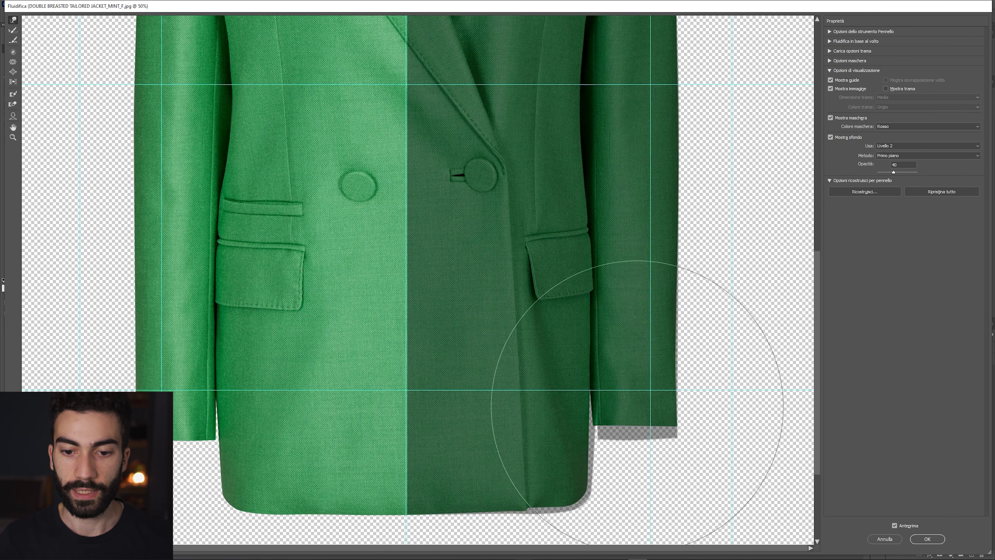
{"action": "left_click_drag", "start_coordinate": [635, 392], "coordinate": [722, 378], "text": "alt"}
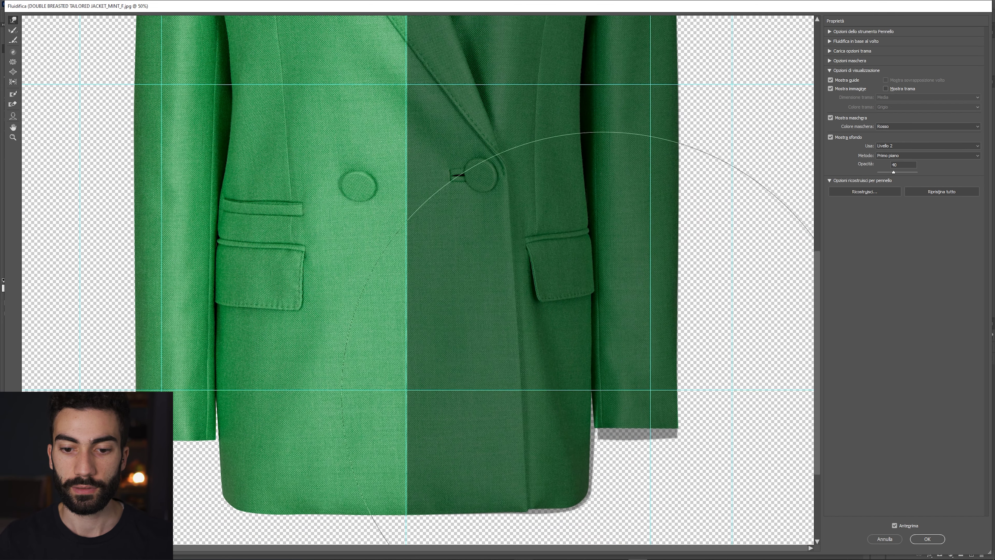
{"action": "left_click_drag", "start_coordinate": [663, 388], "coordinate": [567, 366]}
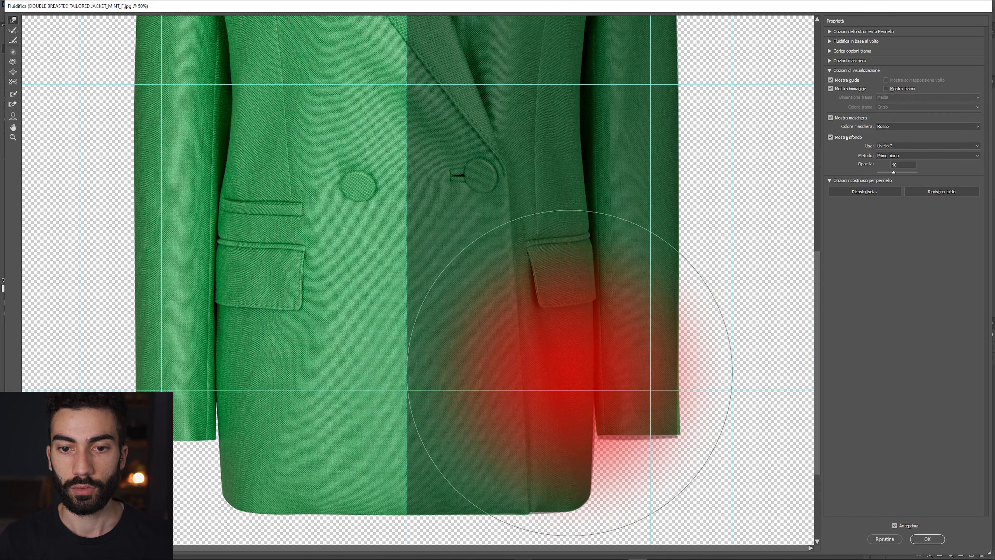
{"action": "left_click_drag", "start_coordinate": [660, 412], "coordinate": [582, 415], "text": "alt"}
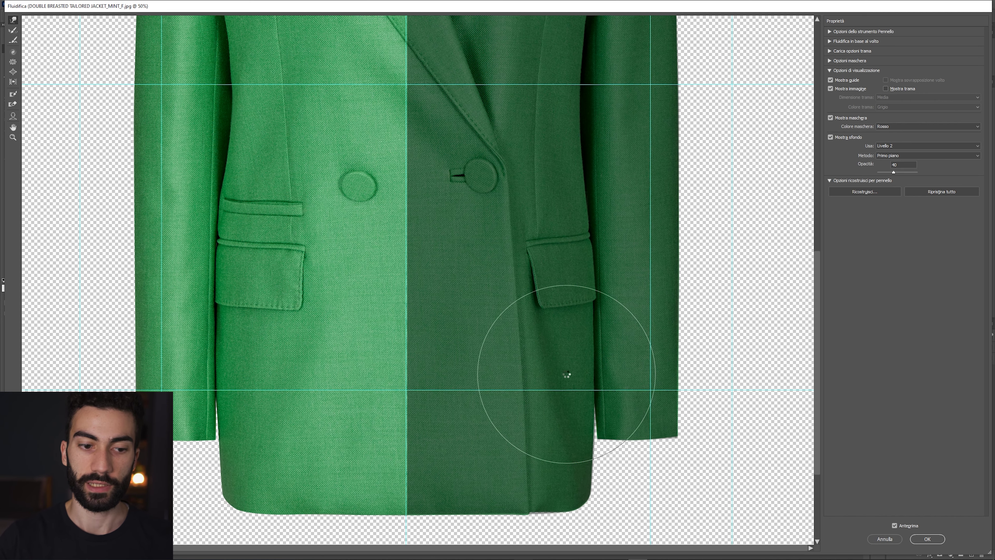
{"action": "key", "text": "Return"}
{"action": "left_click", "coordinate": [893, 372]}
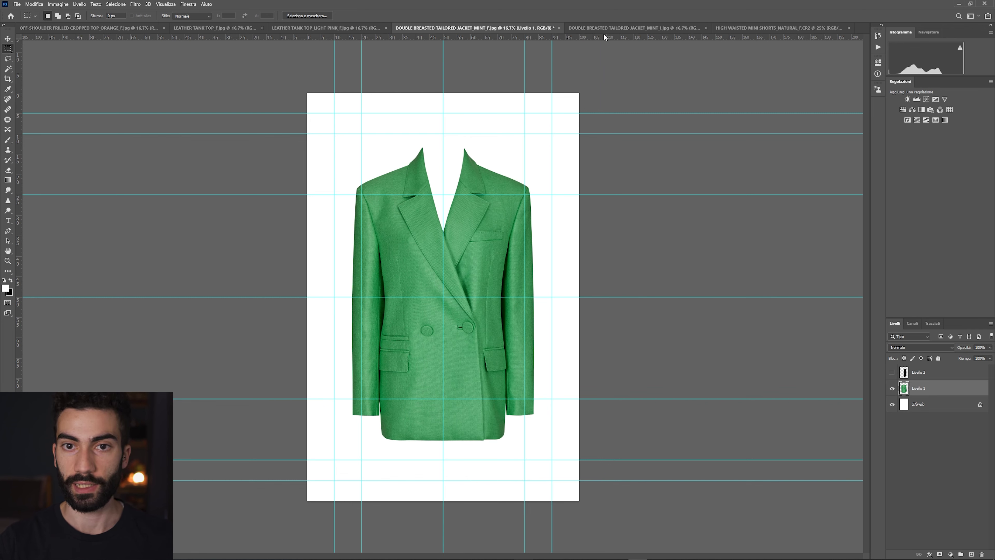
- In the MINT_I back-view photo, pen-trace a closed path around the inner collar and lining
{"action": "key", "text": "ctrl+Tab"}
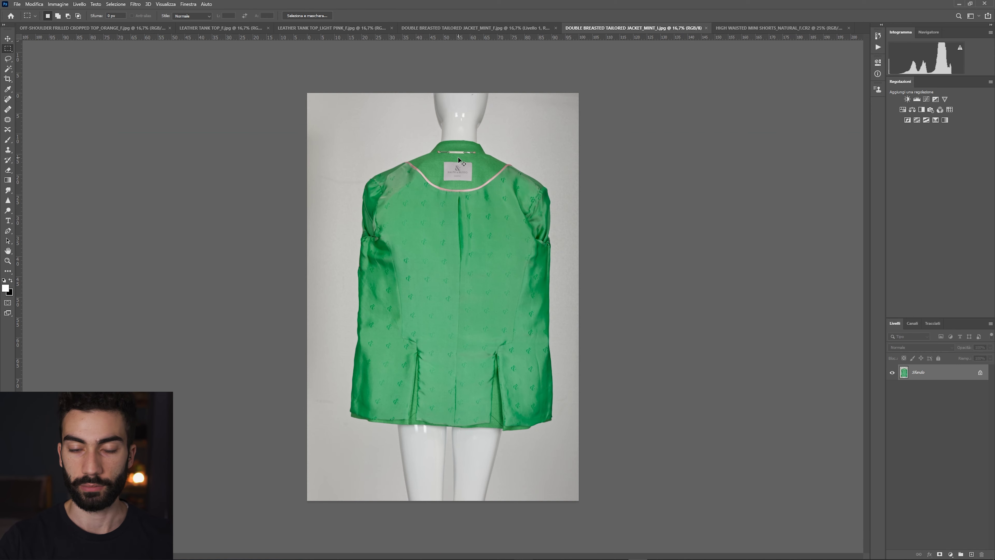
{"action": "key", "text": "ctrl+plus"}
{"action": "key", "text": "ctrl+plus"}
{"action": "key", "text": "ctrl+plus"}
{"action": "key", "text": "ctrl+plus"}
{"action": "key", "text": "p"}
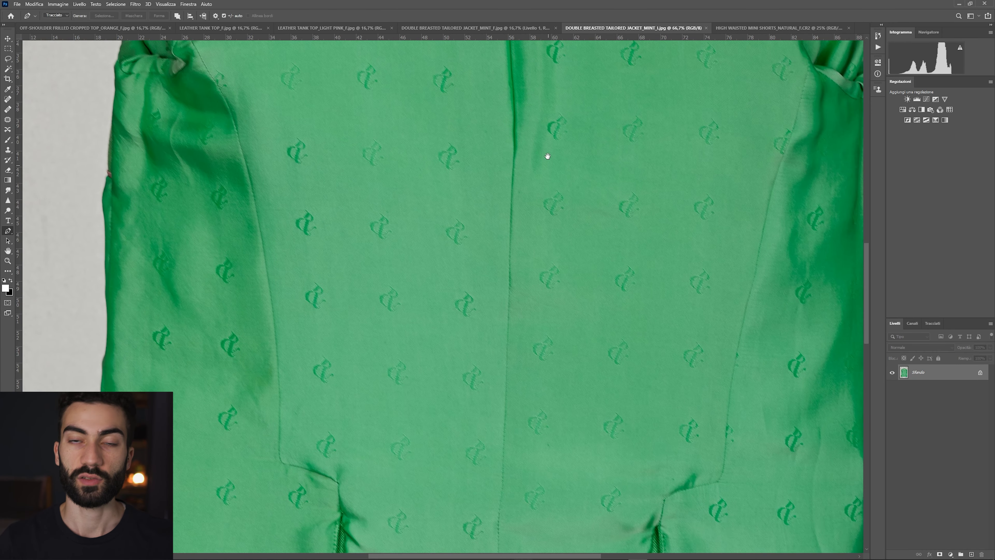
{"action": "left_click_drag", "start_coordinate": [558, 184], "coordinate": [520, 328]}
{"action": "left_click", "coordinate": [266, 466]}
{"action": "scroll", "coordinate": [274, 353], "scroll_direction": "up", "scroll_amount": 5}
{"action": "left_click", "coordinate": [285, 249]}
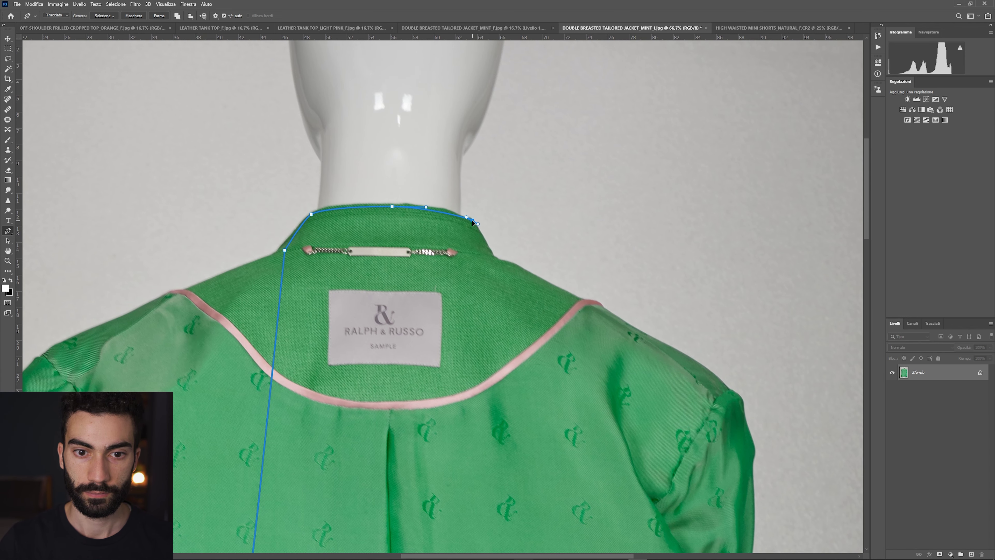
{"action": "scroll", "coordinate": [506, 331], "scroll_direction": "down", "scroll_amount": 5}
{"action": "left_click", "coordinate": [556, 440]}
{"action": "left_click", "coordinate": [371, 501]}
- Turn the path into a selection, copy the lining piece, and deselect
{"action": "left_click", "coordinate": [111, 16]}
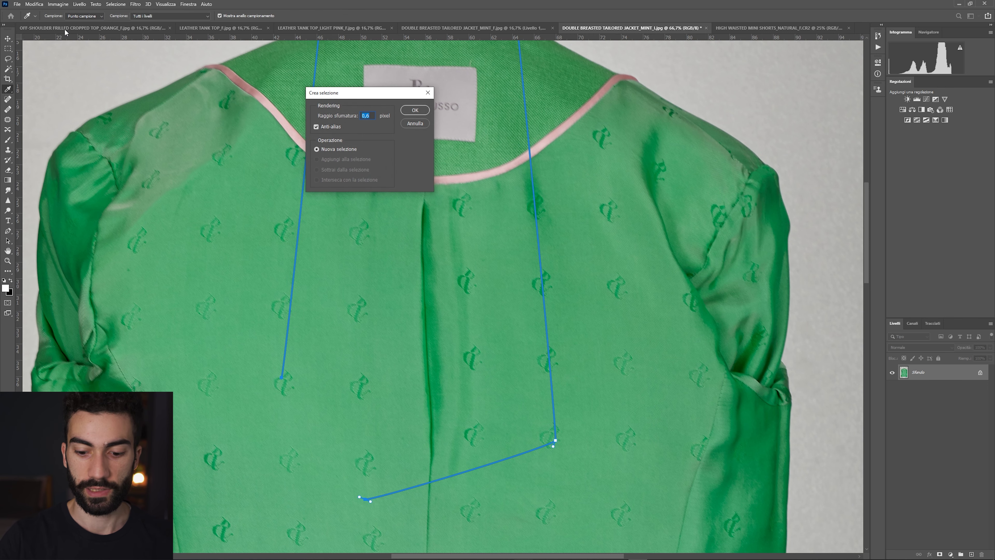
{"action": "key", "text": "Return"}
{"action": "key", "text": "ctrl+shift+alt+n"}
{"action": "key", "text": "shift+BackSpace"}
{"action": "key", "text": "ctrl+d"}
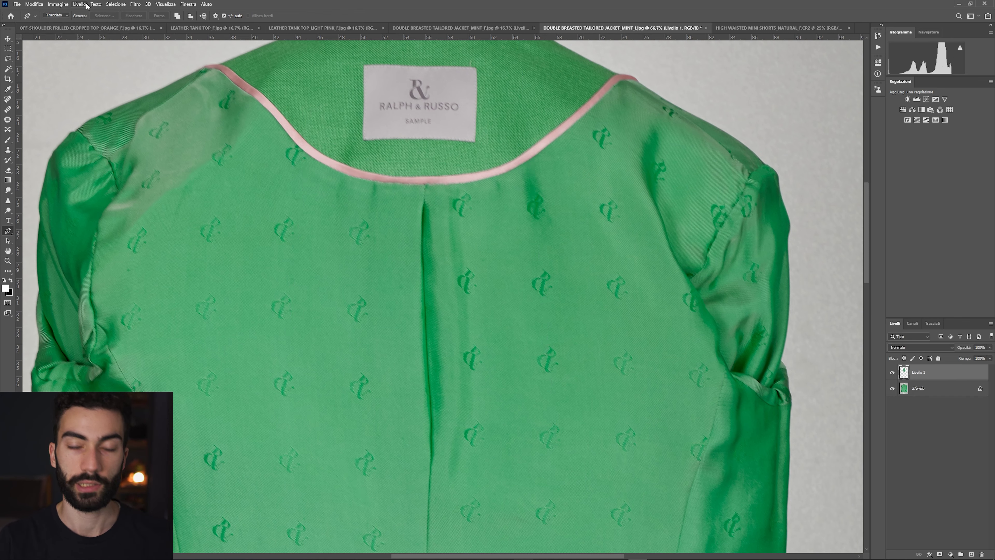
{"action": "left_click", "coordinate": [445, 28]}
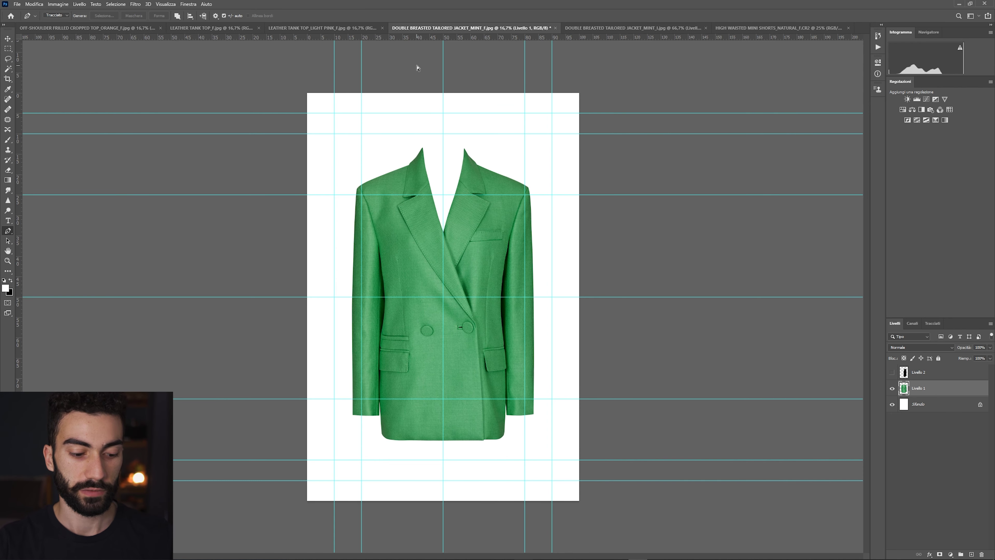
- Paste the inner collar, move Livello 3 below Livello 1, and position it in the neck
{"action": "key", "text": "ctrl+v"}
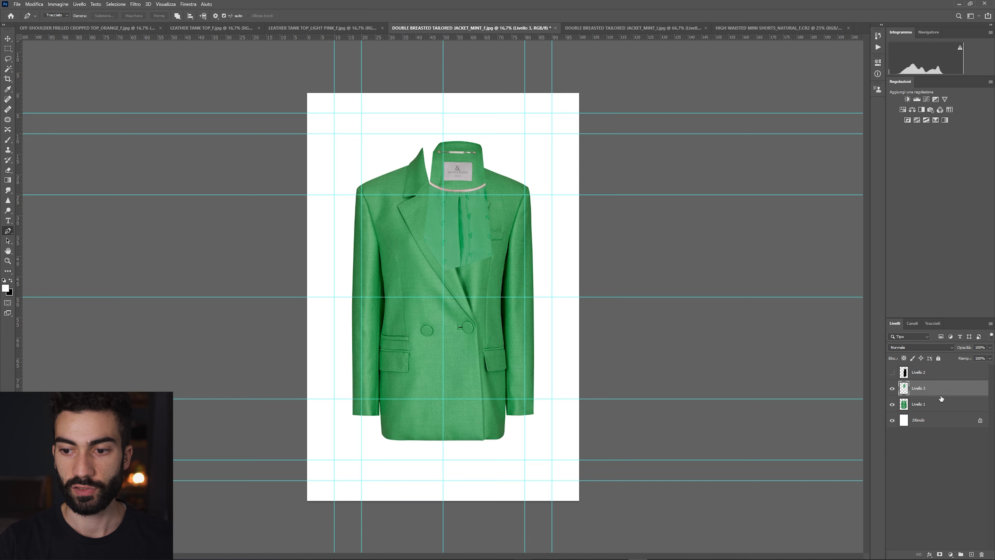
{"action": "left_click_drag", "start_coordinate": [942, 398], "coordinate": [946, 412]}
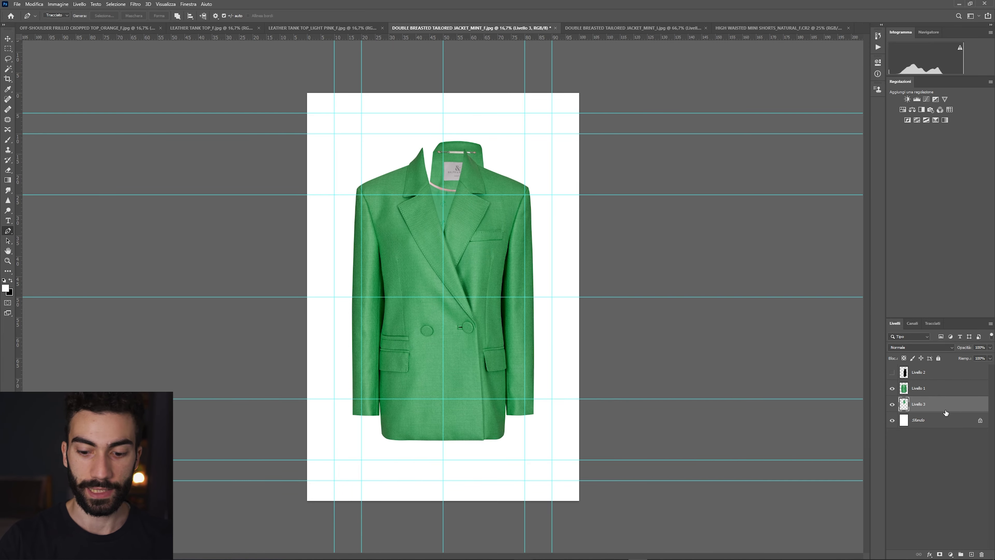
{"action": "key", "text": "ctrl+plus"}
{"action": "key", "text": "ctrl+plus"}
{"action": "key", "text": "ctrl+plus"}
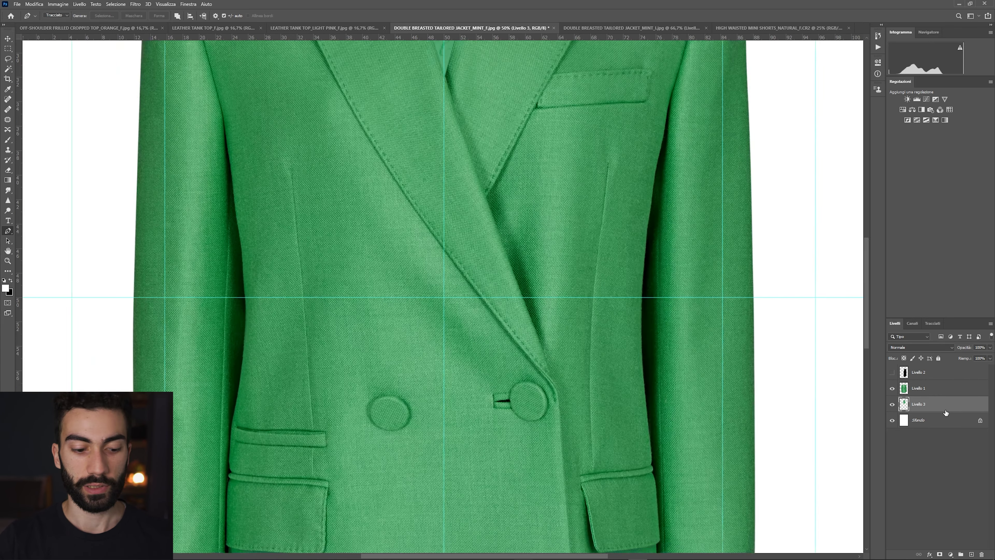
{"action": "key", "text": "ctrl+plus"}
{"action": "key", "text": "ctrl+t"}
{"action": "mouse_move", "coordinate": [359, 193]}
{"action": "left_mouse_down"}
{"action": "mouse_move", "coordinate": [579, 254]}
{"action": "mouse_move", "coordinate": [519, 267]}
{"action": "left_mouse_up"}
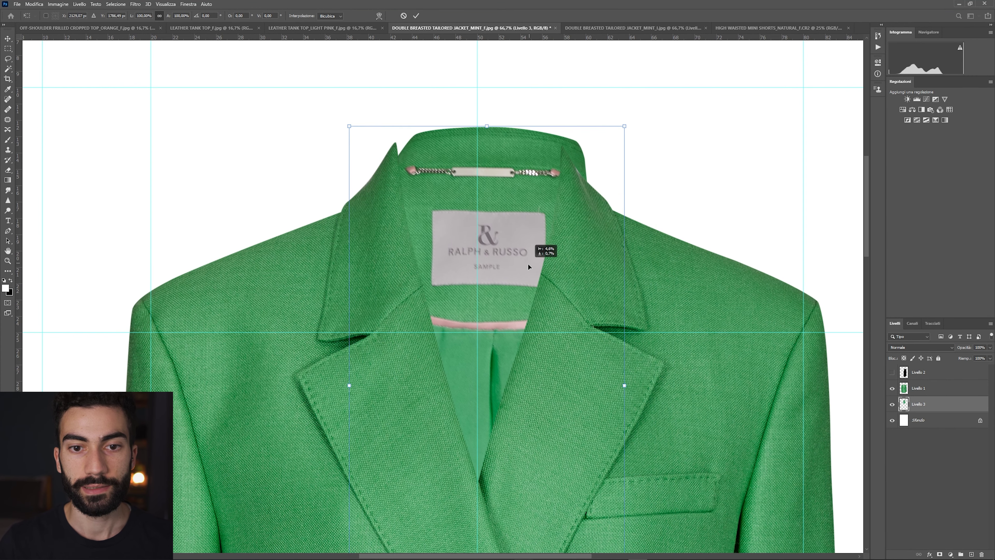
{"action": "left_click_drag", "start_coordinate": [519, 267], "coordinate": [519, 266]}
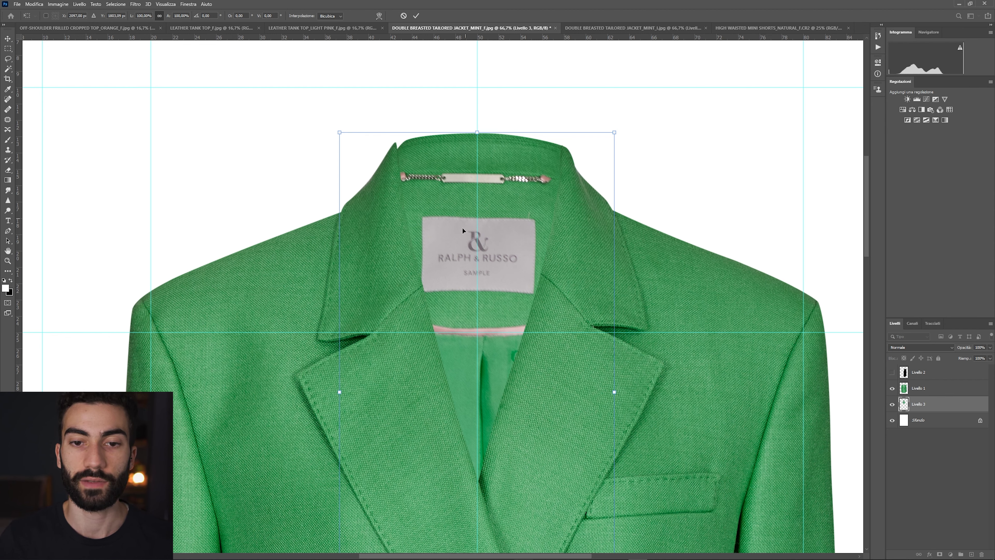
- Warp the collar's upper corners to fit the neckline and apply
{"action": "left_click", "coordinate": [379, 16]}
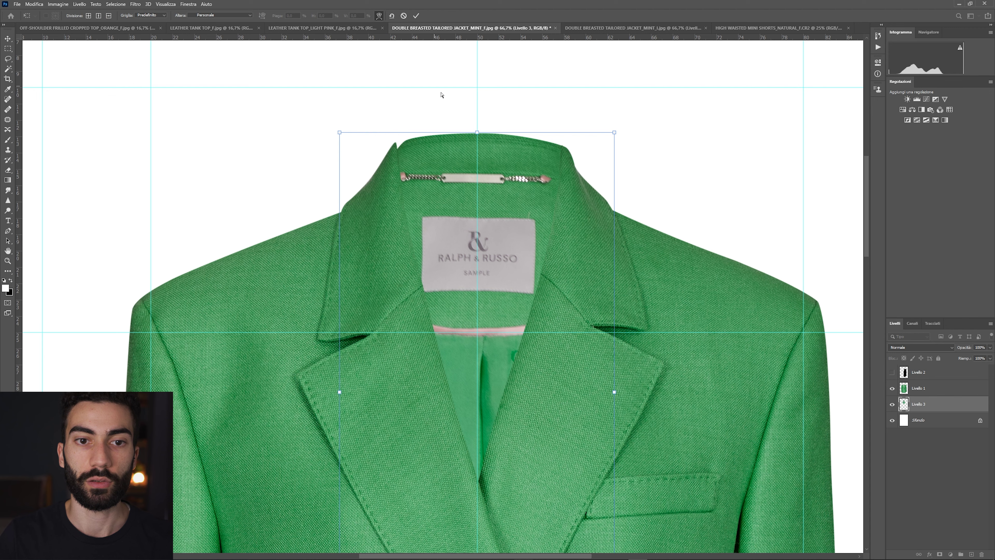
{"action": "mouse_move", "coordinate": [404, 148]}
{"action": "left_mouse_down"}
{"action": "mouse_move", "coordinate": [393, 151]}
{"action": "mouse_move", "coordinate": [402, 154]}
{"action": "left_mouse_up"}
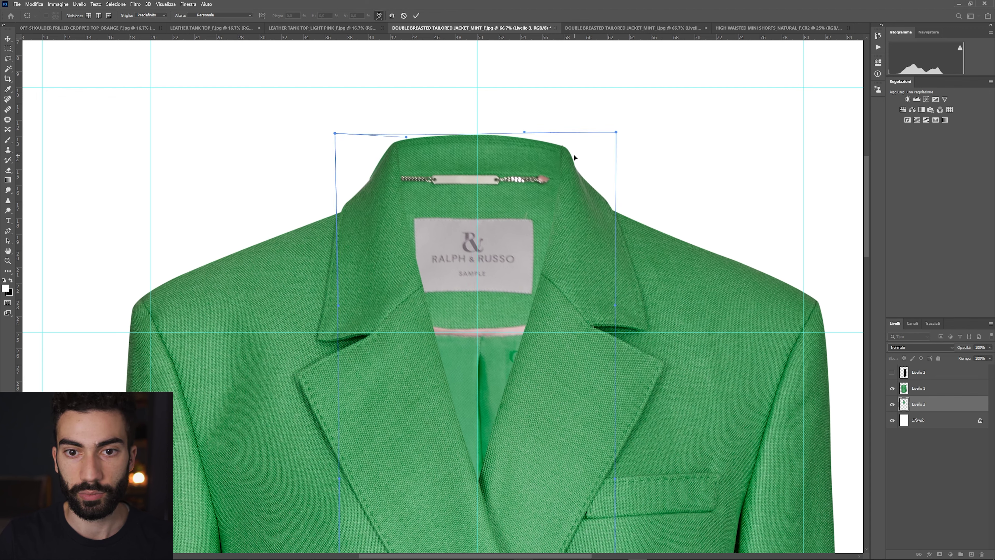
{"action": "left_click_drag", "start_coordinate": [573, 155], "coordinate": [575, 153]}
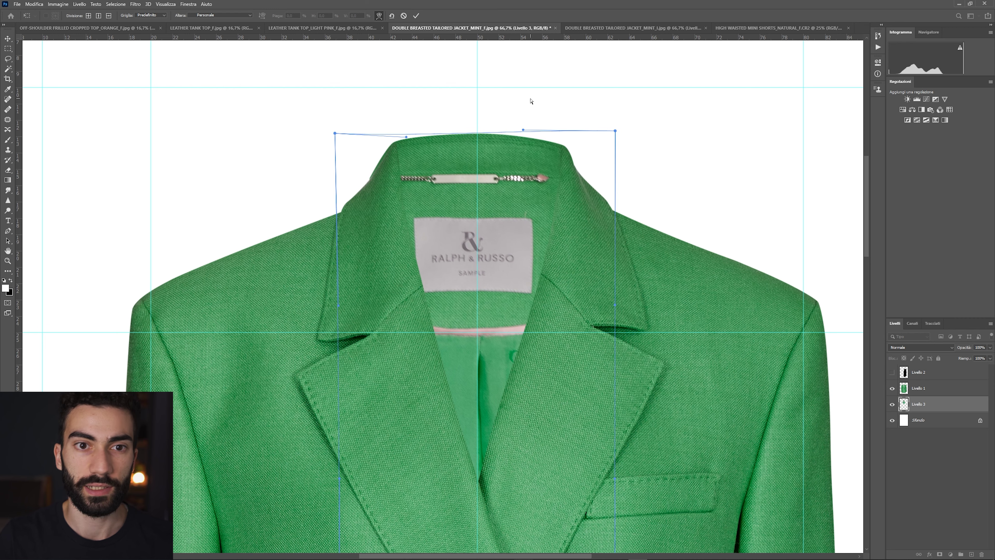
{"action": "key", "text": "Return"}
- Shrink the Eraser brush to about 60 px
{"action": "key", "text": "e"}
{"action": "left_click_drag", "start_coordinate": [453, 158], "coordinate": [309, 218]}
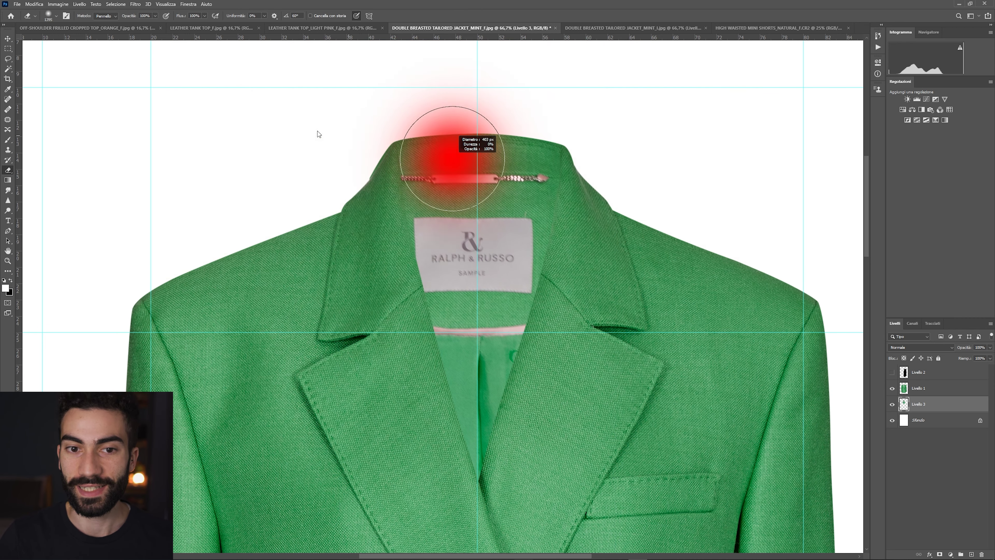
{"action": "left_click_drag", "start_coordinate": [384, 149], "coordinate": [385, 152]}
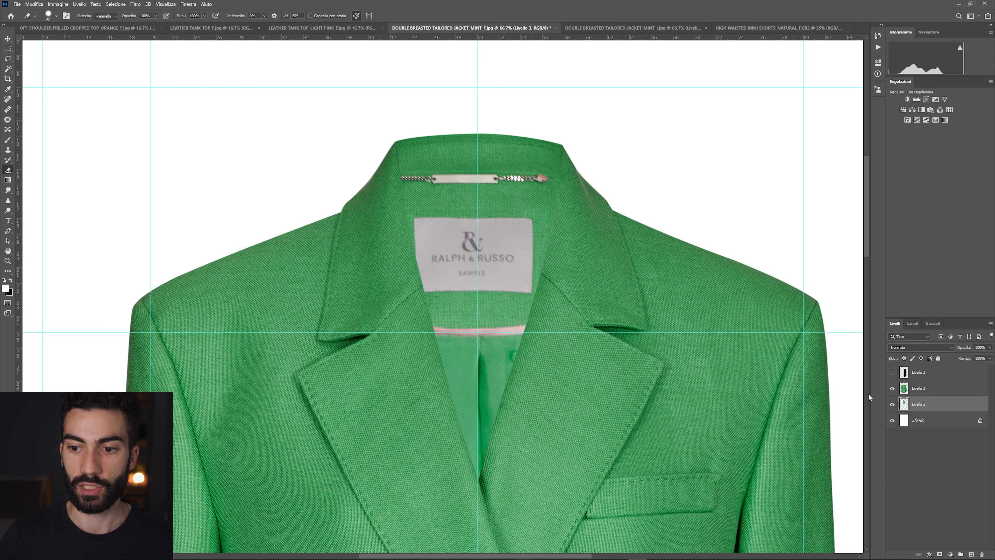
- Show Livello 3 and warp its collar so the neck label and centre seam line up
{"action": "left_click", "coordinate": [892, 404]}
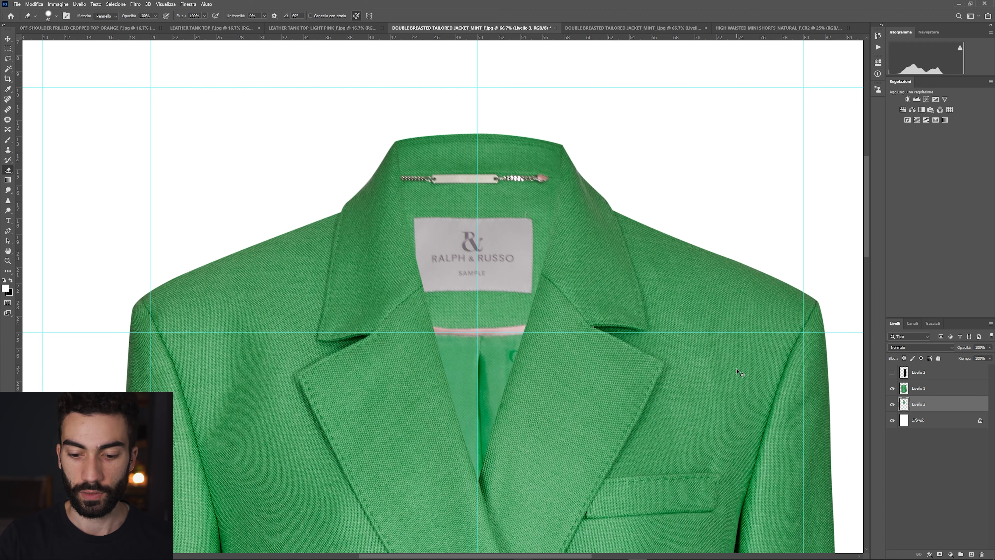
{"action": "key", "text": "ctrl+minus"}
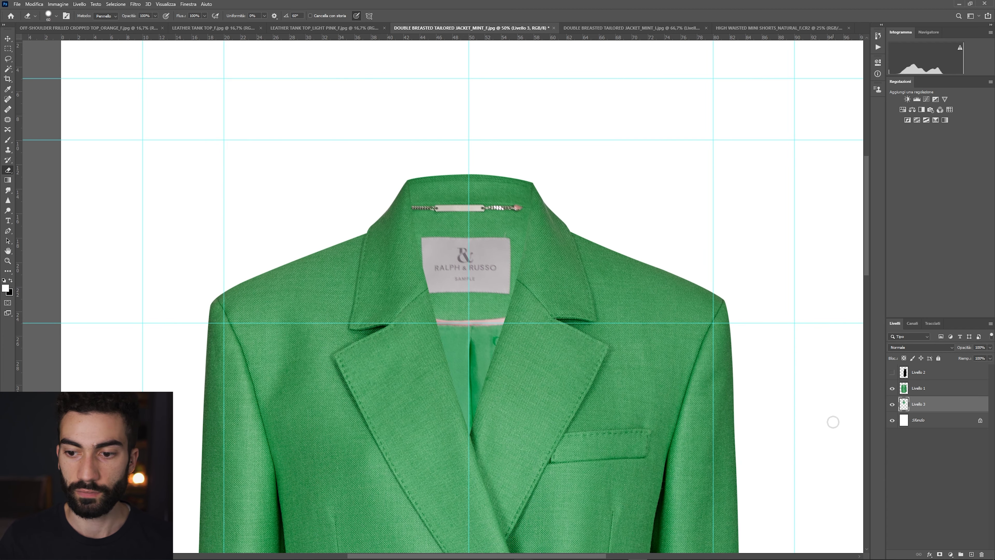
{"action": "key", "text": "ctrl+t"}
{"action": "left_click", "coordinate": [379, 16]}
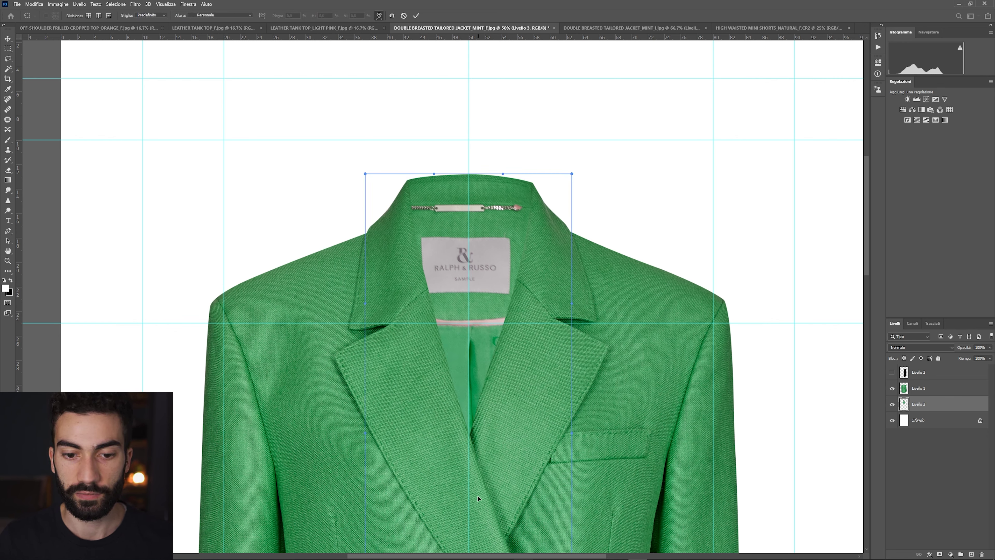
{"action": "left_click_drag", "start_coordinate": [477, 496], "coordinate": [475, 498]}
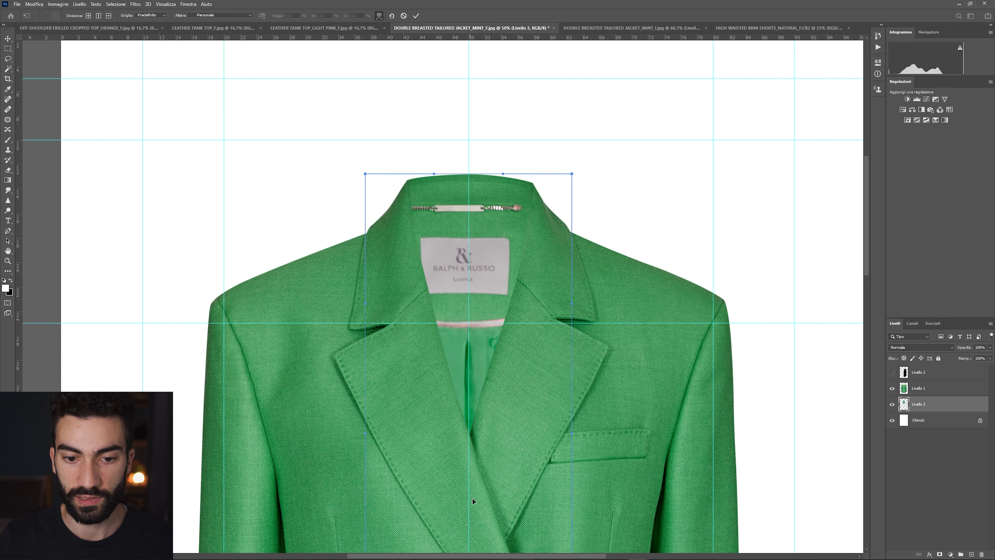
{"action": "key", "text": "Return"}
{"action": "key", "text": "e"}
- Hide the guides, compare with the other jacket document, then open Liquify on the collar layer
{"action": "key", "text": "ctrl+h"}
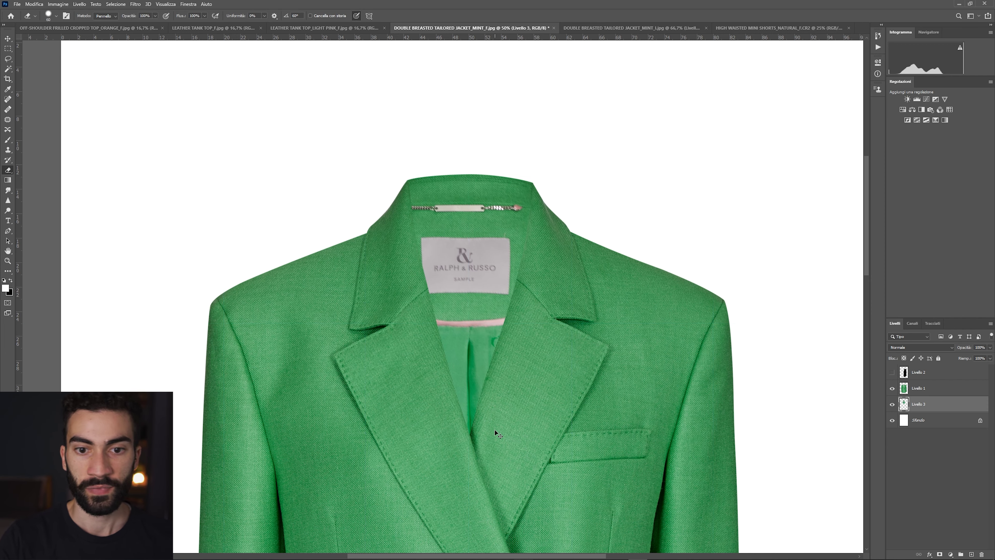
{"action": "key", "text": "ctrl+Tab"}
{"action": "key", "text": "ctrl+shift+Tab"}
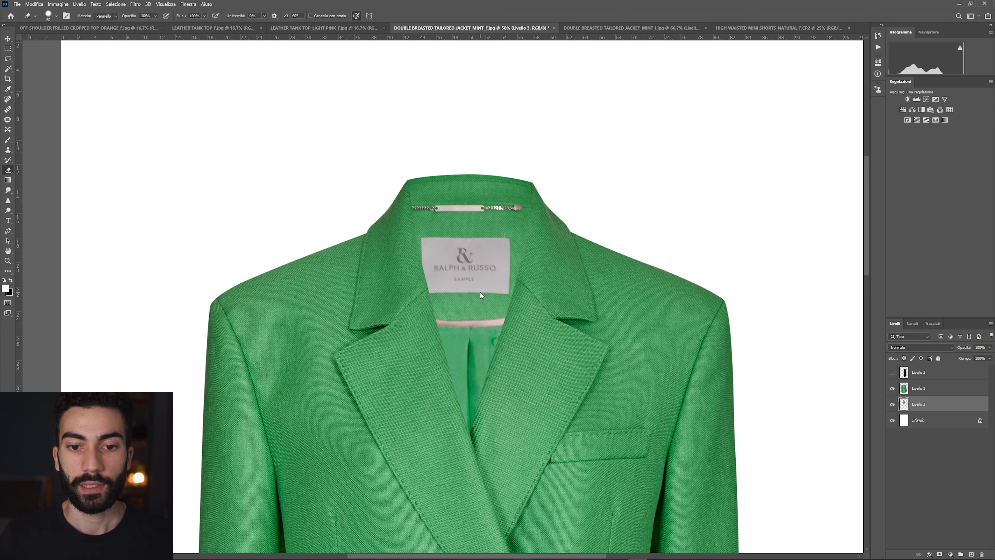
{"action": "key", "text": "ctrl+Tab"}
{"action": "key", "text": "ctrl+shift+Tab"}
{"action": "key", "text": "ctrl+shift+z"}
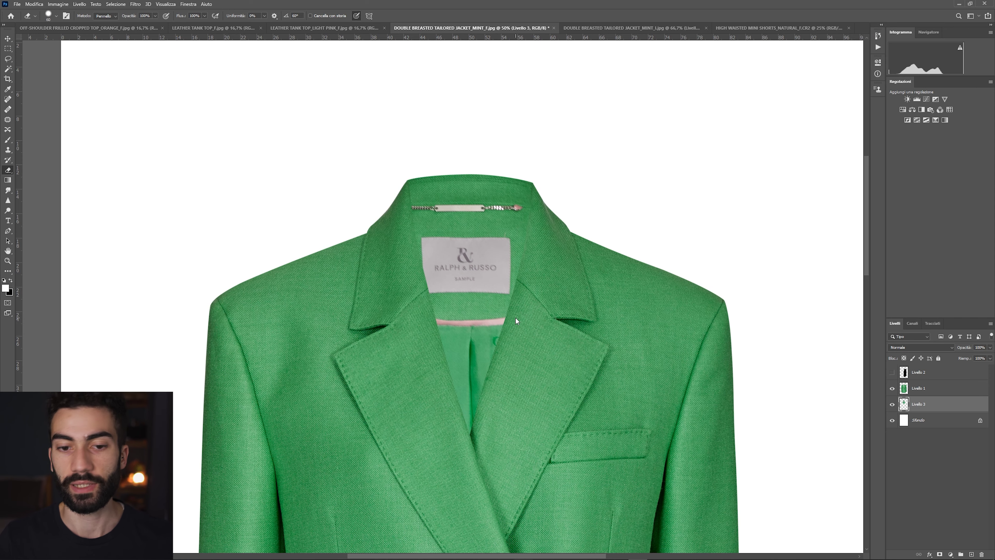
{"action": "key", "text": "ctrl+shift+x"}
- Zoom the Liquify preview and bring the collar label into view
{"action": "right_click", "coordinate": [451, 141]}
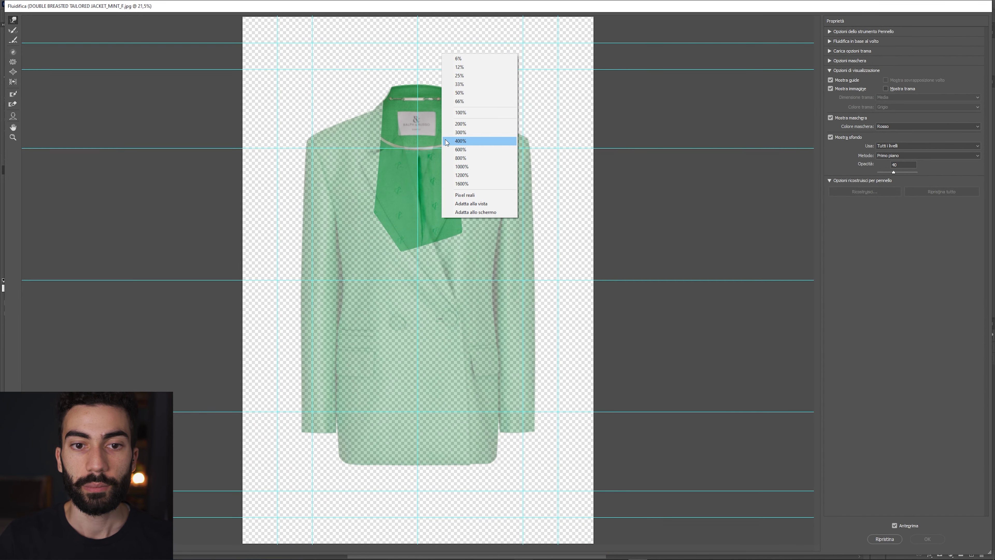
{"action": "key", "text": "alt"}
{"action": "right_click", "coordinate": [418, 145]}
{"action": "left_click", "coordinate": [431, 140]}
{"action": "right_click", "coordinate": [428, 140]}
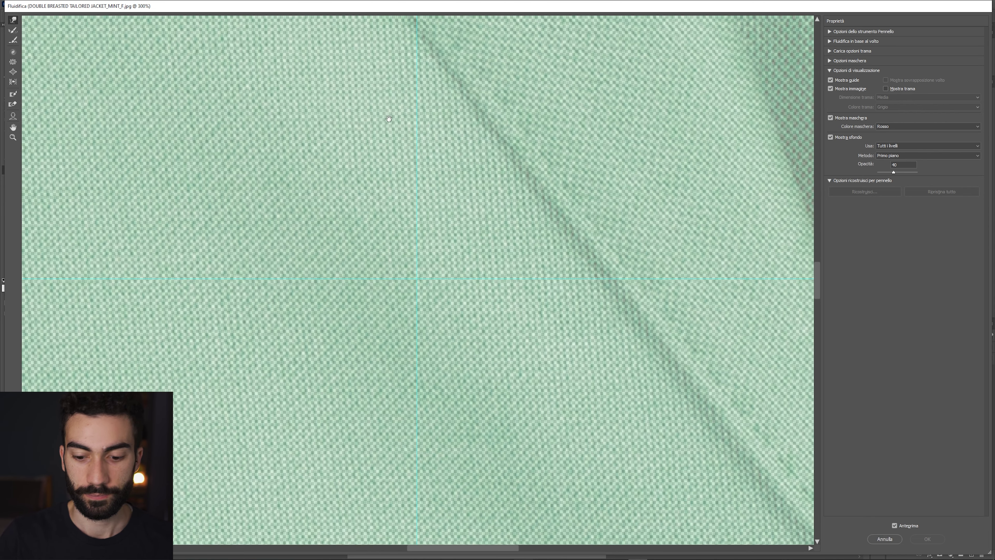
{"action": "key", "text": "ctrl+minus"}
{"action": "key", "text": "ctrl+minus"}
{"action": "mouse_move", "coordinate": [408, 138]}
{"action": "left_mouse_down"}
{"action": "mouse_move", "coordinate": [399, 317]}
{"action": "mouse_move", "coordinate": [452, 439]}
{"action": "mouse_move", "coordinate": [448, 464]}
{"action": "left_mouse_up"}
- Freeze-mask the collar label with a smaller brush and apply the Liquify result
{"action": "left_click_drag", "start_coordinate": [407, 274], "coordinate": [451, 284]}
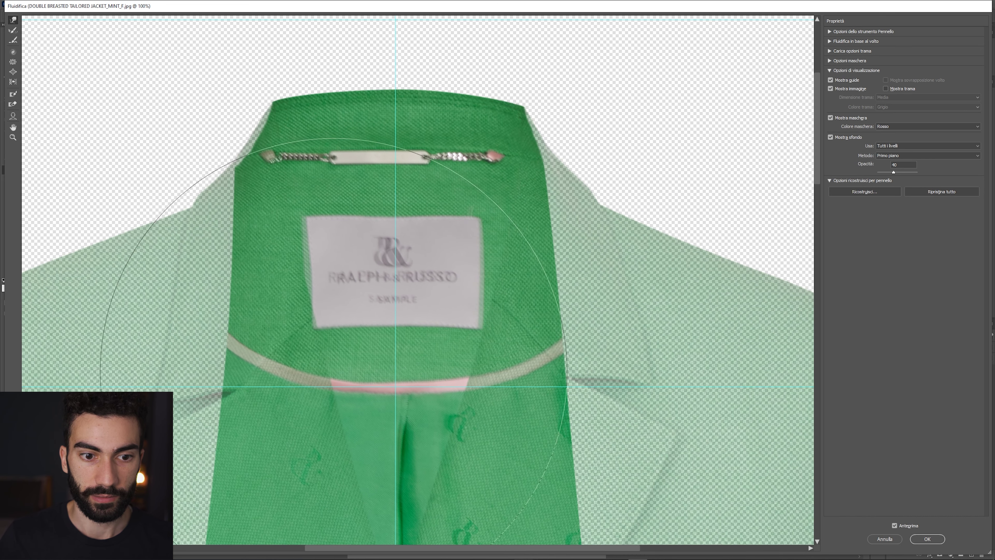
{"action": "left_click_drag", "start_coordinate": [500, 296], "coordinate": [473, 248]}
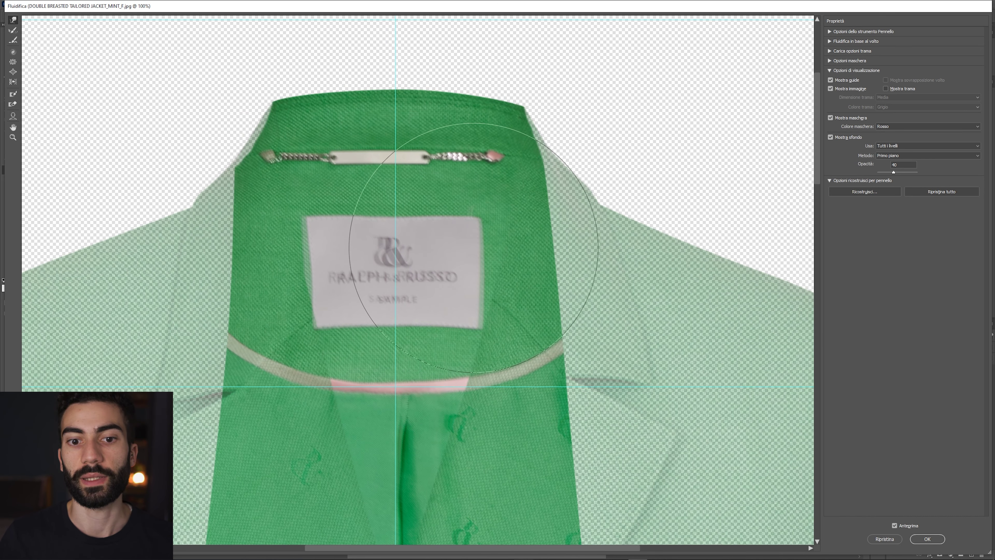
{"action": "left_click_drag", "start_coordinate": [289, 222], "coordinate": [309, 237]}
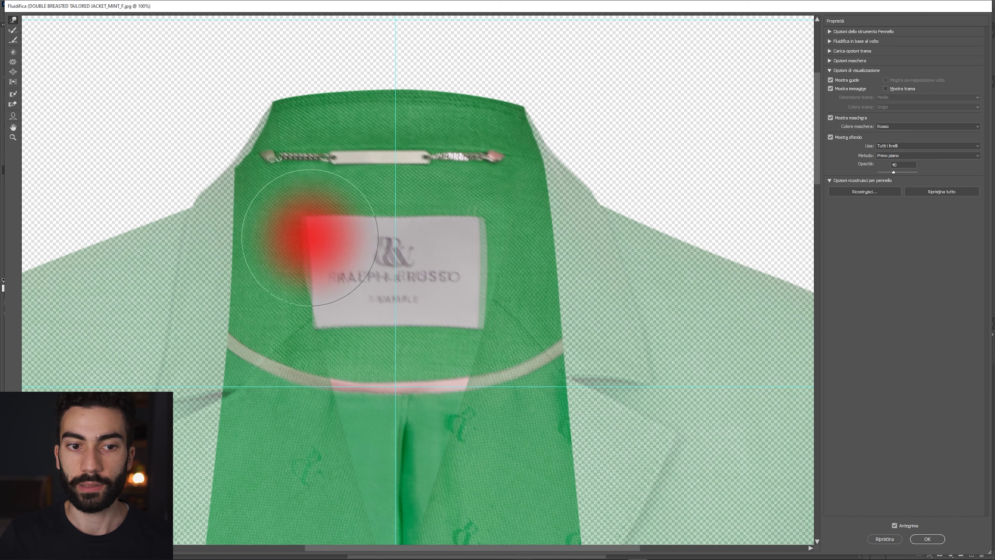
{"action": "key", "text": "ctrl+alt+z"}
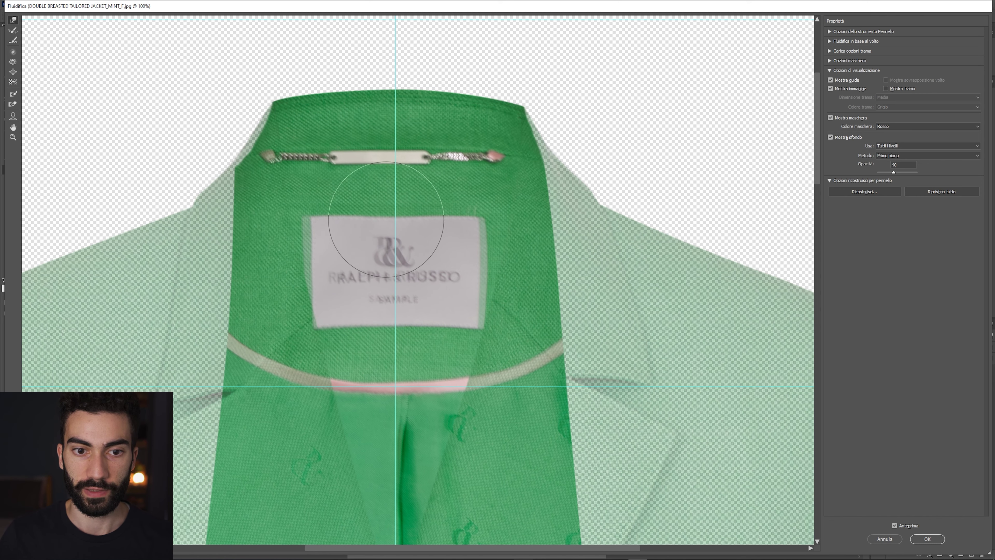
{"action": "mouse_move", "coordinate": [472, 431]}
{"action": "left_mouse_down"}
{"action": "mouse_move", "coordinate": [482, 308]}
{"action": "mouse_move", "coordinate": [474, 288]}
{"action": "left_mouse_up"}
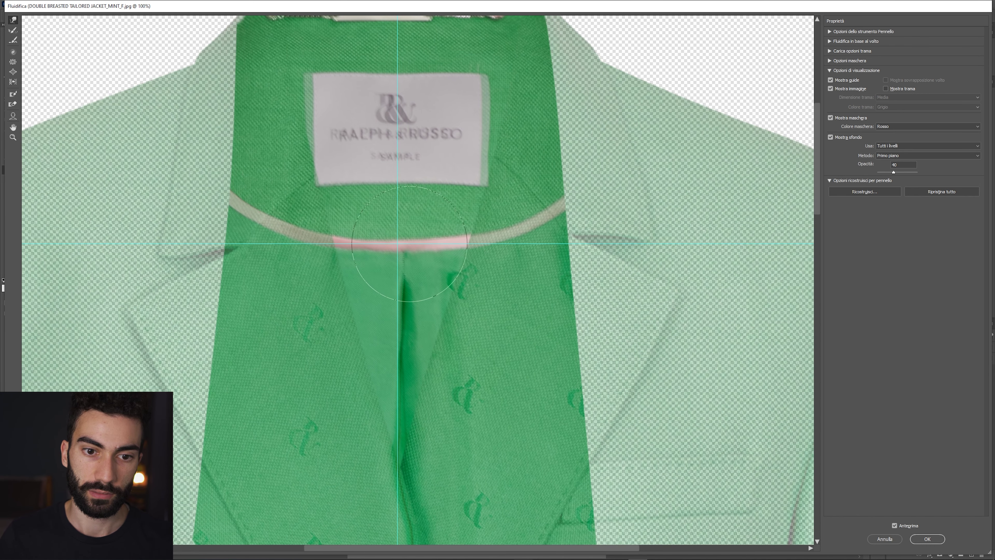
{"action": "key", "text": "ctrl+0"}
{"action": "key", "text": "Return"}
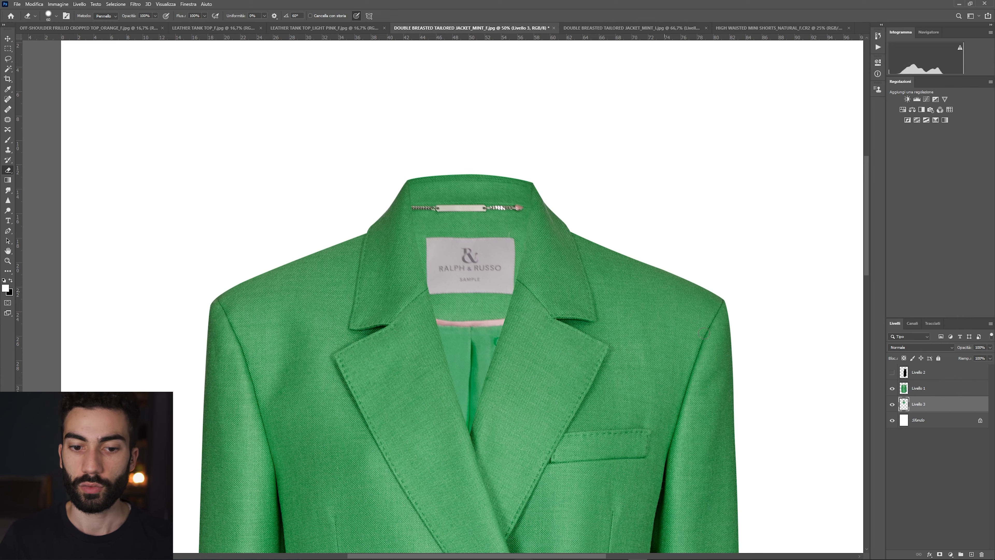
- Load Livello 3 as a selection, soft-paint it at 10% opacity with a ~1440 px brush, then deselect
{"action": "left_click", "coordinate": [908, 410], "text": "ctrl"}
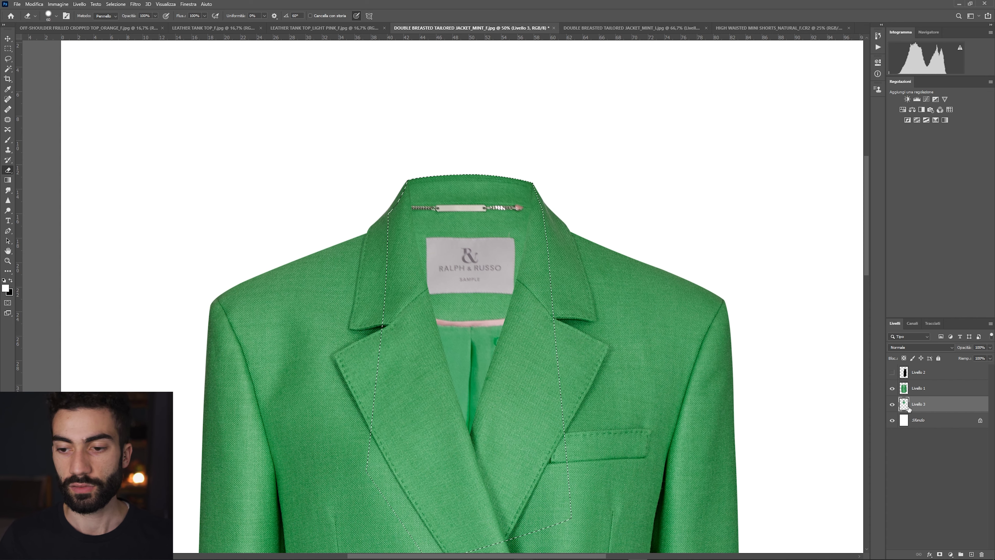
{"action": "key", "text": "ctrl+minus"}
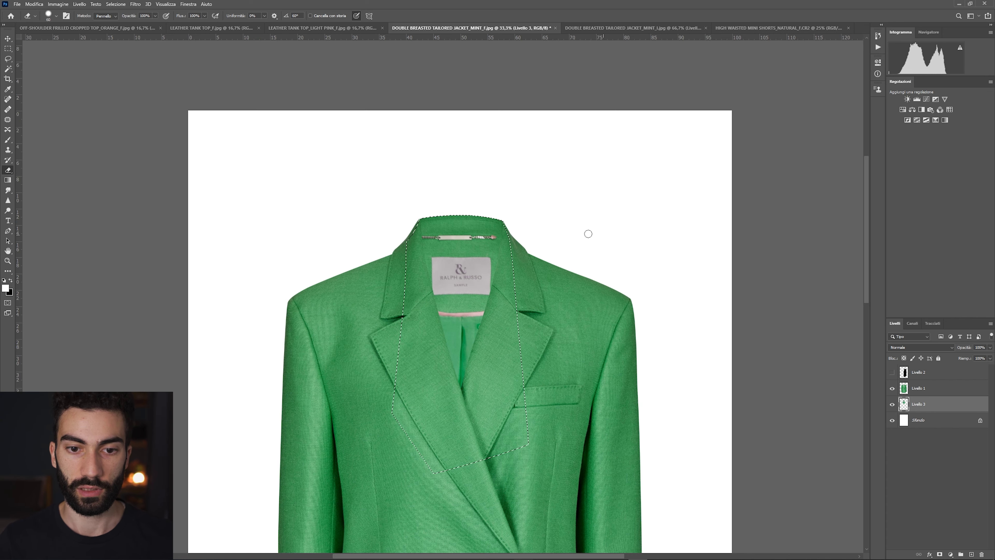
{"action": "key", "text": "b"}
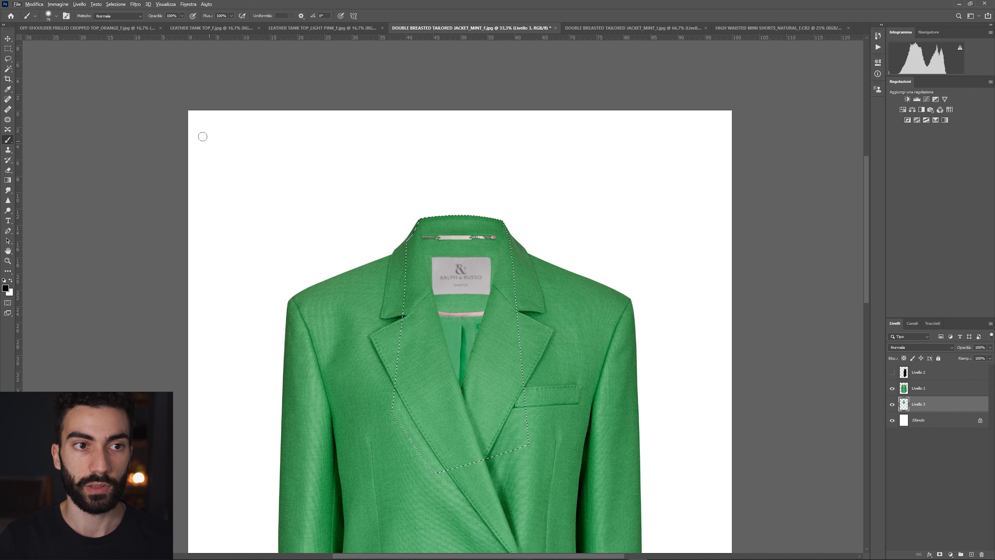
{"action": "right_click", "coordinate": [483, 307], "text": "alt"}
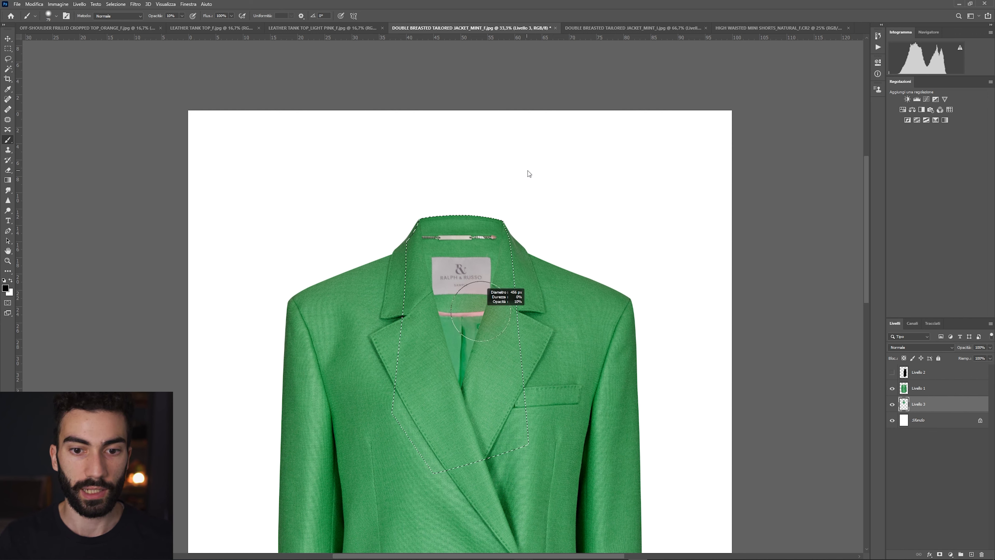
{"action": "left_click_drag", "start_coordinate": [527, 174], "coordinate": [527, 168]}
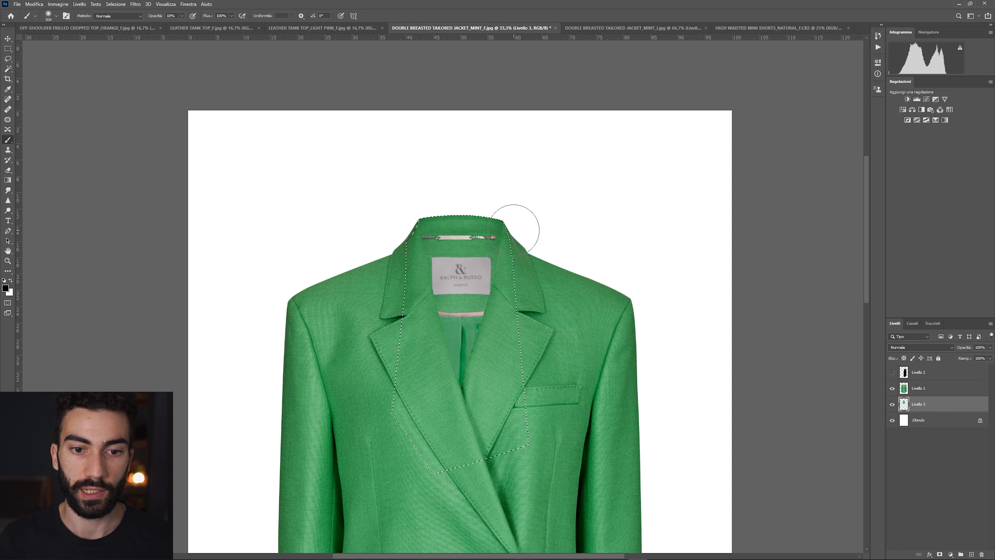
{"action": "left_click_drag", "start_coordinate": [427, 368], "coordinate": [455, 367]}
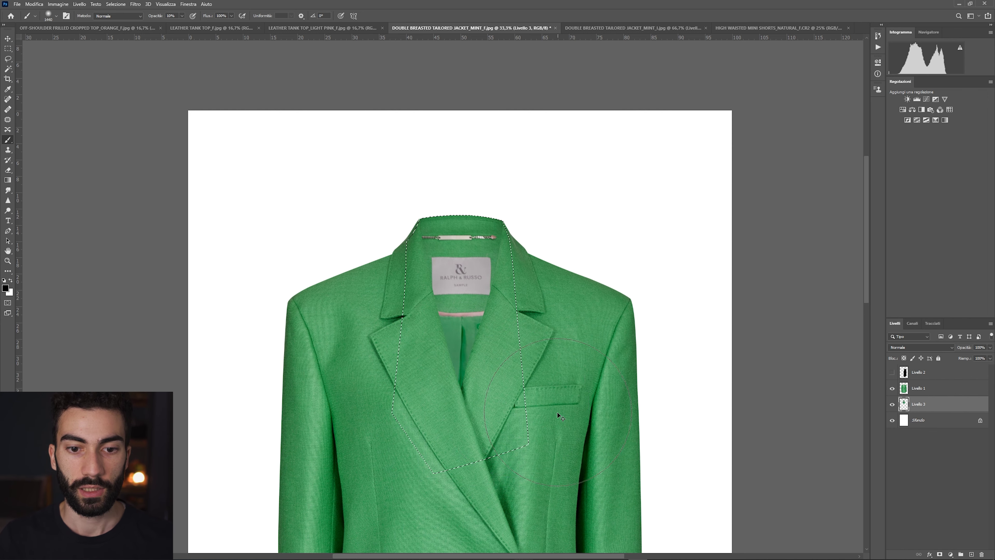
{"action": "key", "text": "ctrl+d"}
{"action": "key", "text": "ctrl+minus"}
{"action": "key", "text": "ctrl+minus"}
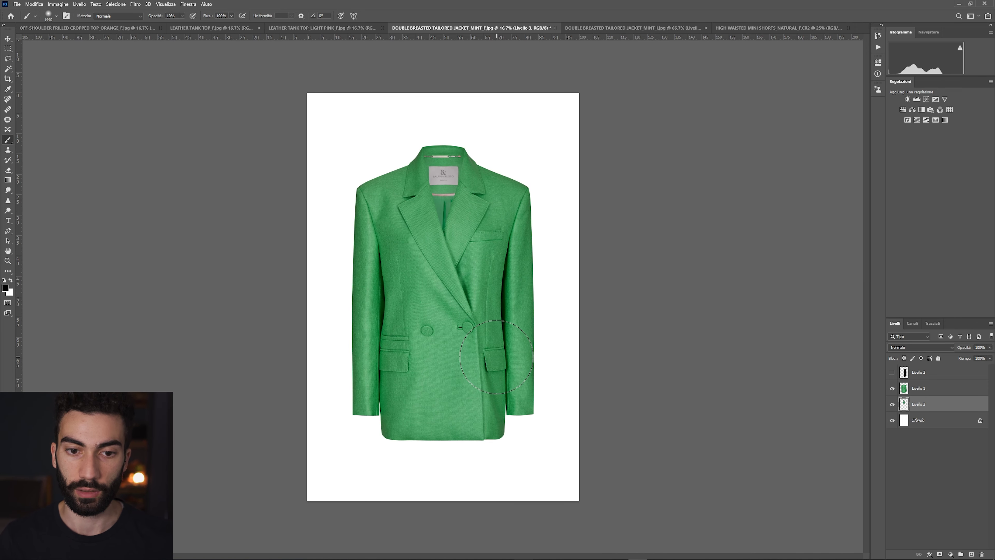
{"action": "key", "text": "ctrl+shift+f"}
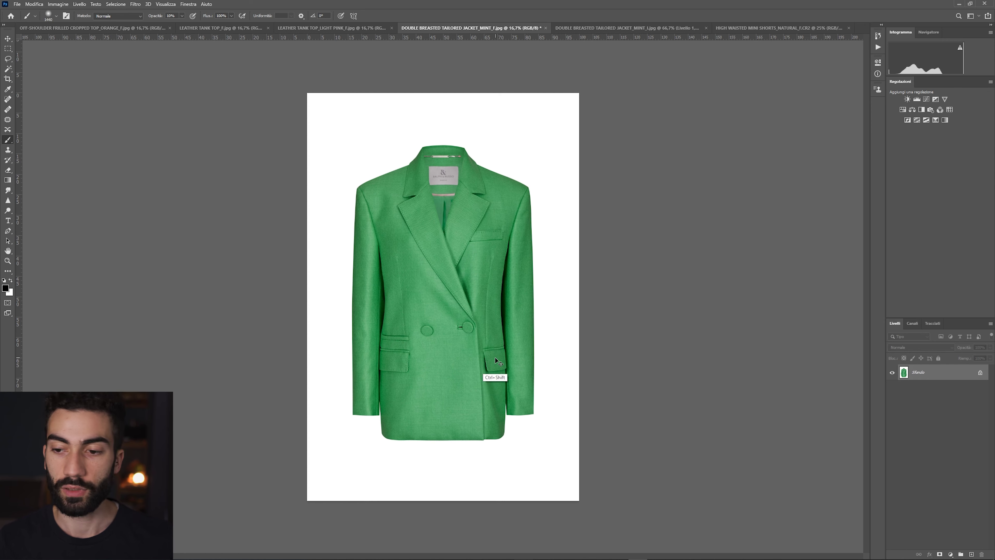
{"action": "key", "text": "c"}
{"action": "left_click_drag", "start_coordinate": [455, 94], "coordinate": [457, 135]}
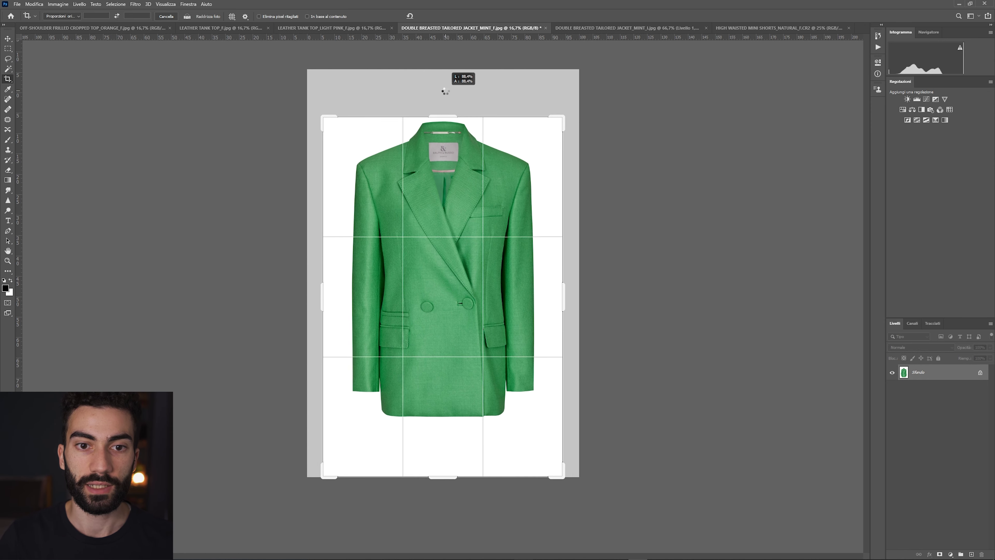
{"action": "left_click_drag", "start_coordinate": [441, 475], "coordinate": [455, 449]}
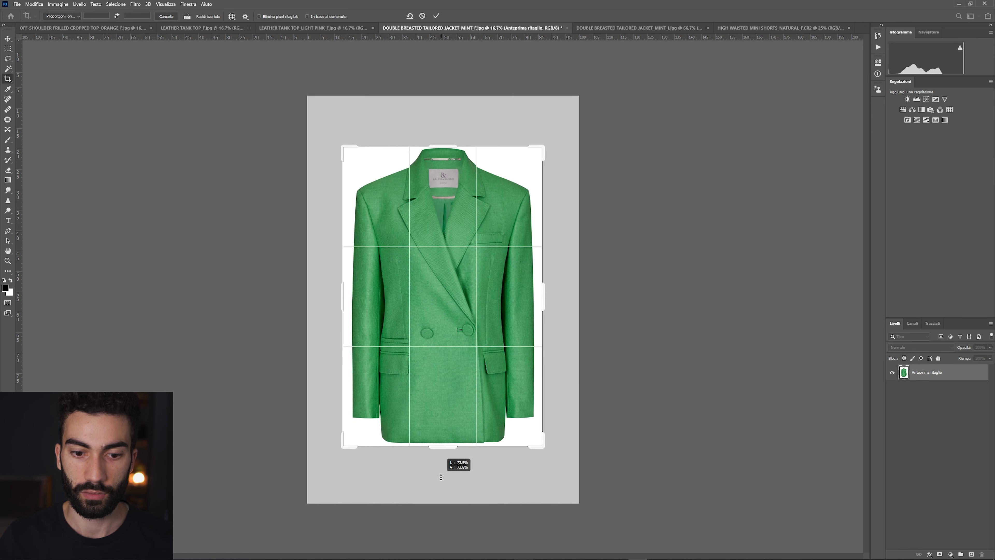
{"action": "key", "text": "Return"}
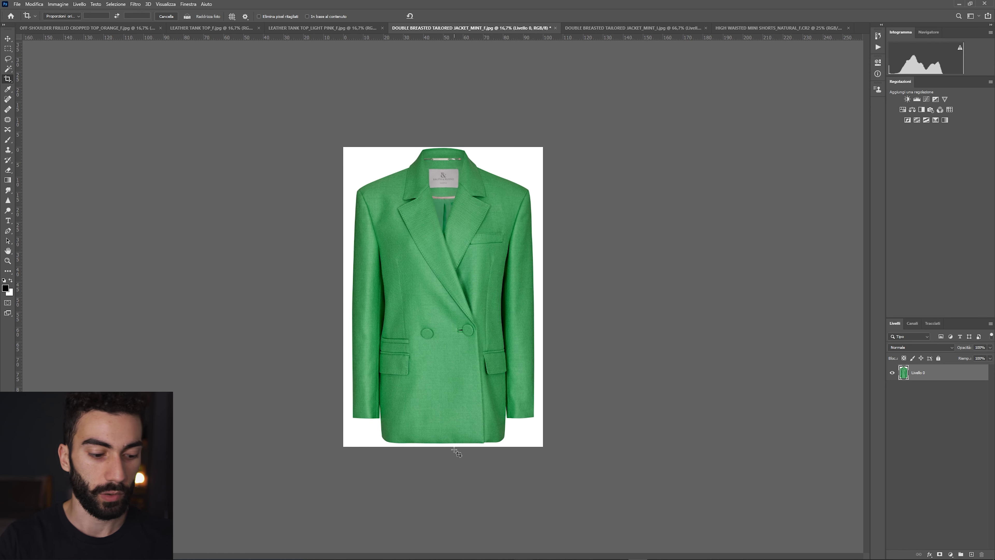
{"action": "key", "text": "ctrl+alt+c"}
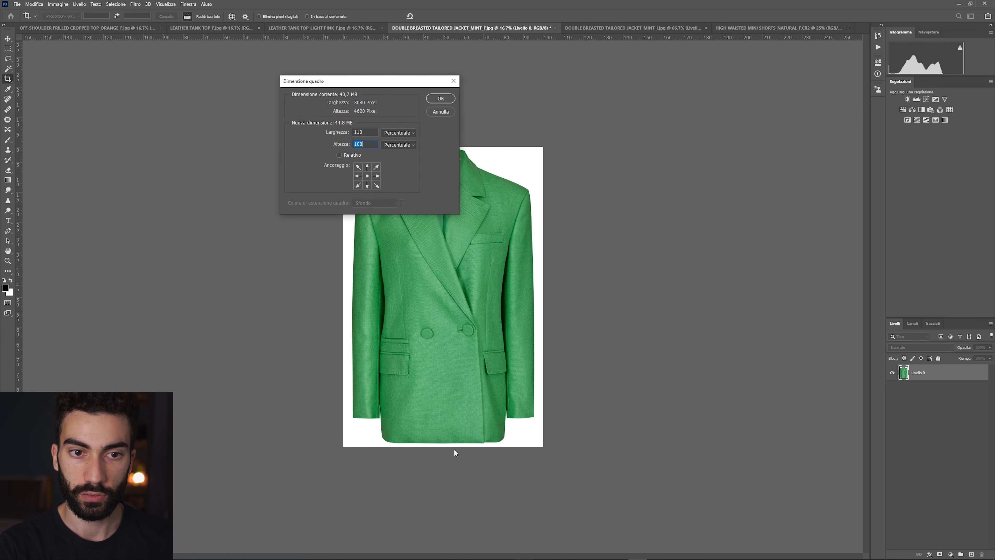
{"action": "type", "text": "110"}
{"action": "key", "text": "Return"}
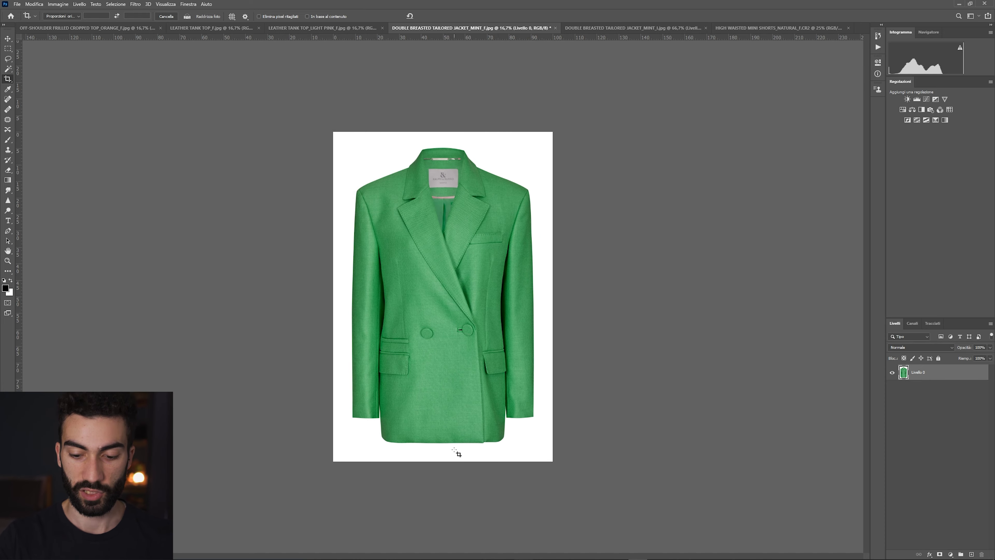
{"action": "key", "text": "ctrl+minus"}
{"action": "key", "text": "ctrl+plus"}
{"action": "key", "text": "ctrl+plus"}
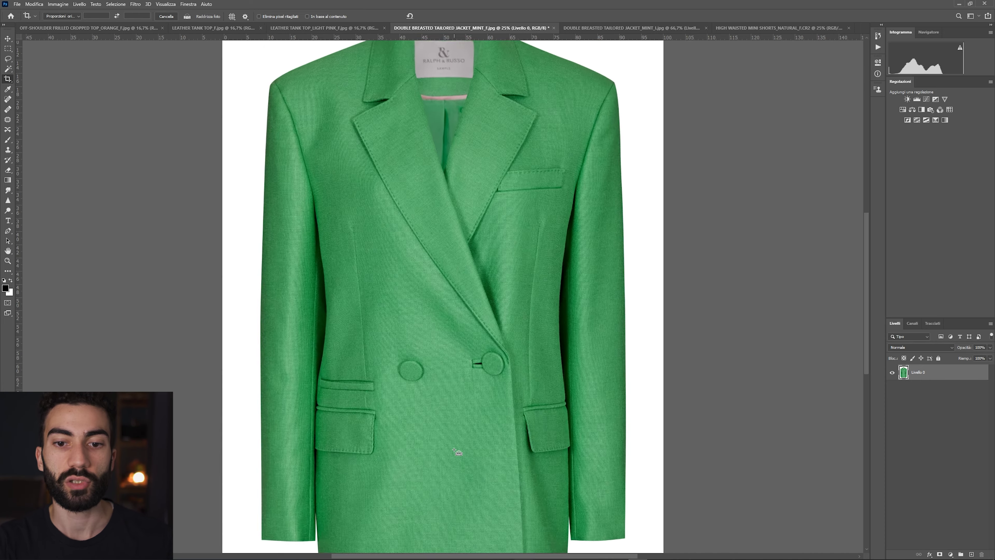
{"action": "key", "text": "ctrl+plus"}
{"action": "left_click_drag", "start_coordinate": [393, 305], "coordinate": [434, 151]}
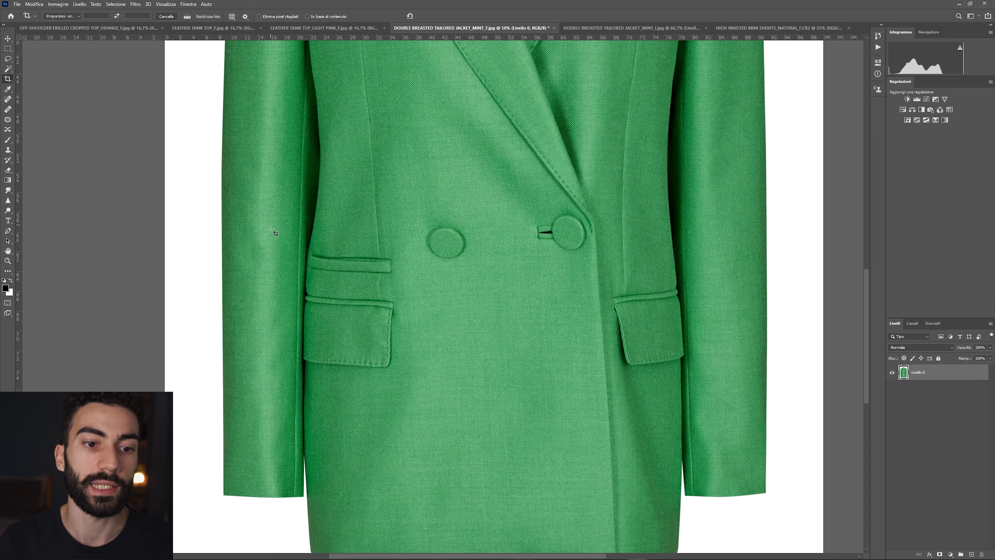
{"action": "scroll", "coordinate": [344, 360], "scroll_direction": "up", "scroll_amount": 5}
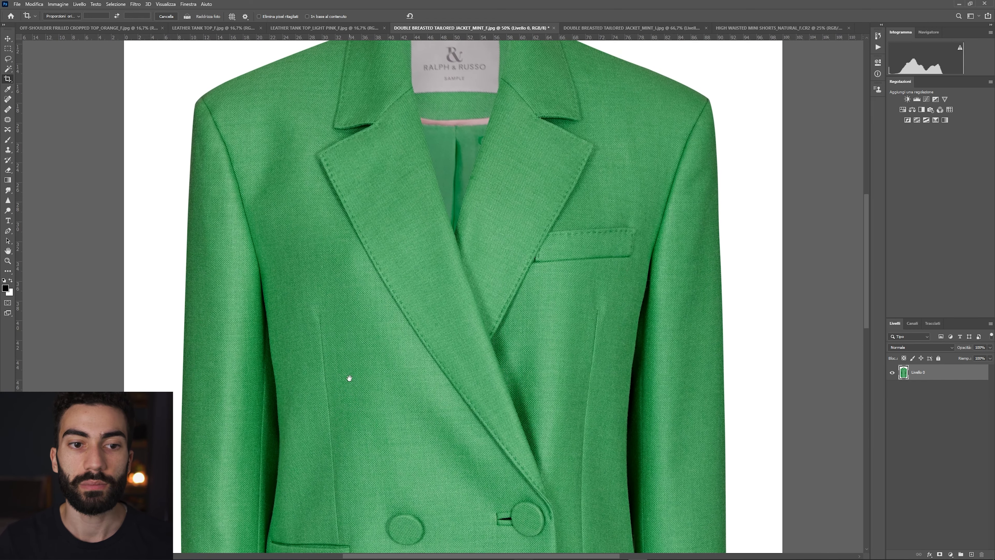
{"action": "key", "text": "ctrl+minus"}
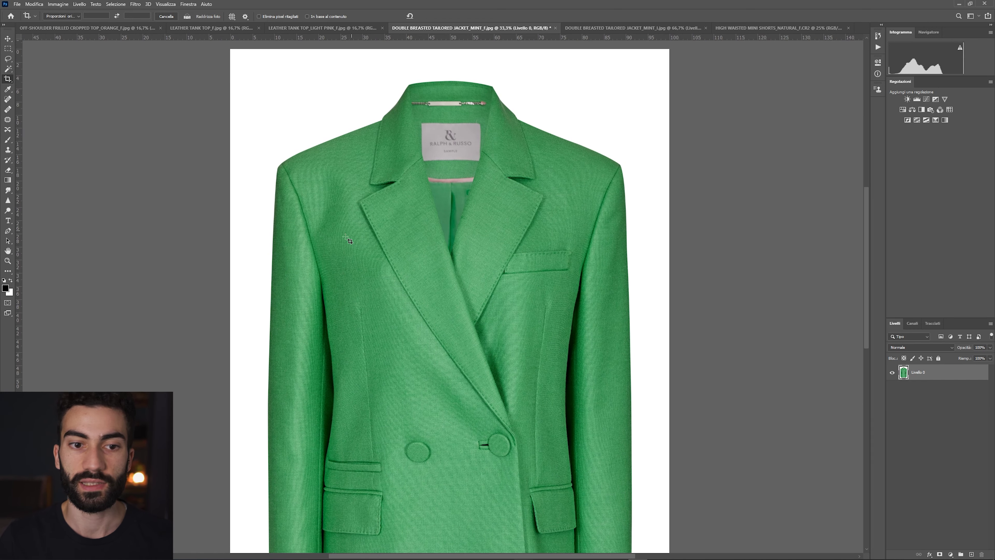
{"action": "key", "text": "ctrl+minus"}
{"action": "key", "text": "ctrl+plus"}
{"action": "key", "text": "ctrl+minus"}
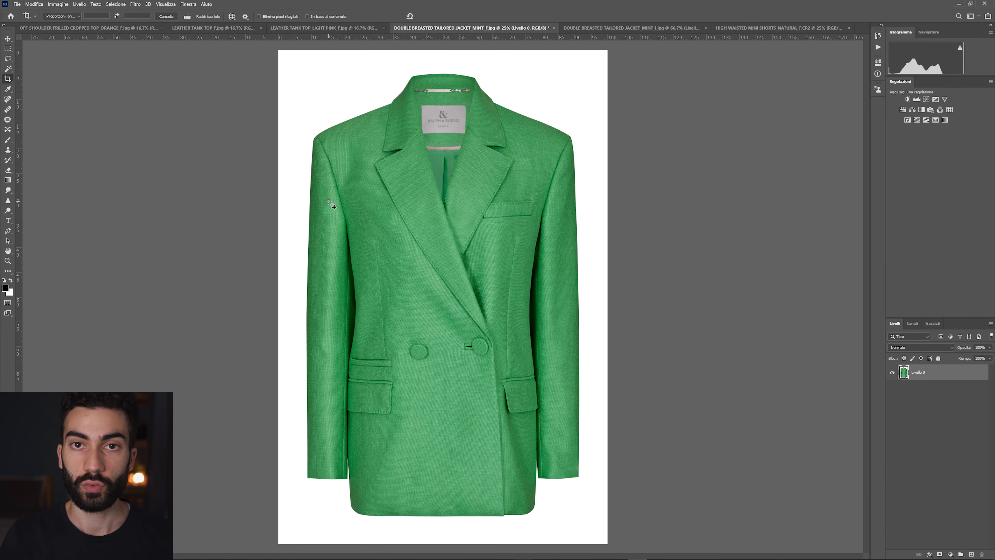
{"action": "key", "text": "ctrl+plus"}
{"action": "key", "text": "ctrl+plus"}
{"action": "key", "text": "ctrl+plus"}
{"action": "left_click_drag", "start_coordinate": [235, 269], "coordinate": [526, 202]}
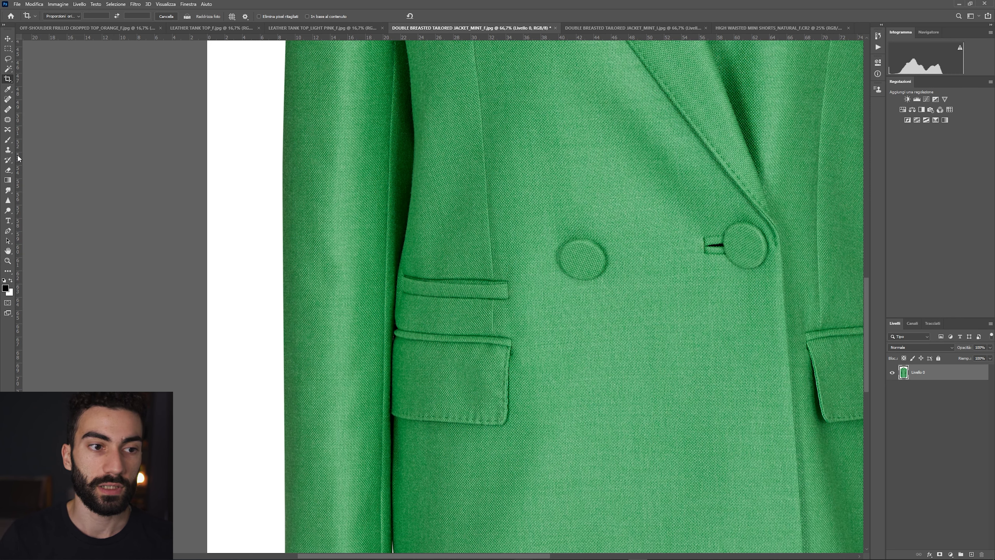
- Heal two blemishes near the pocket with the Healing Brush, sampling clean sleeve fabric
{"action": "left_click", "coordinate": [8, 109]}
{"action": "left_click", "coordinate": [355, 172], "text": "alt"}
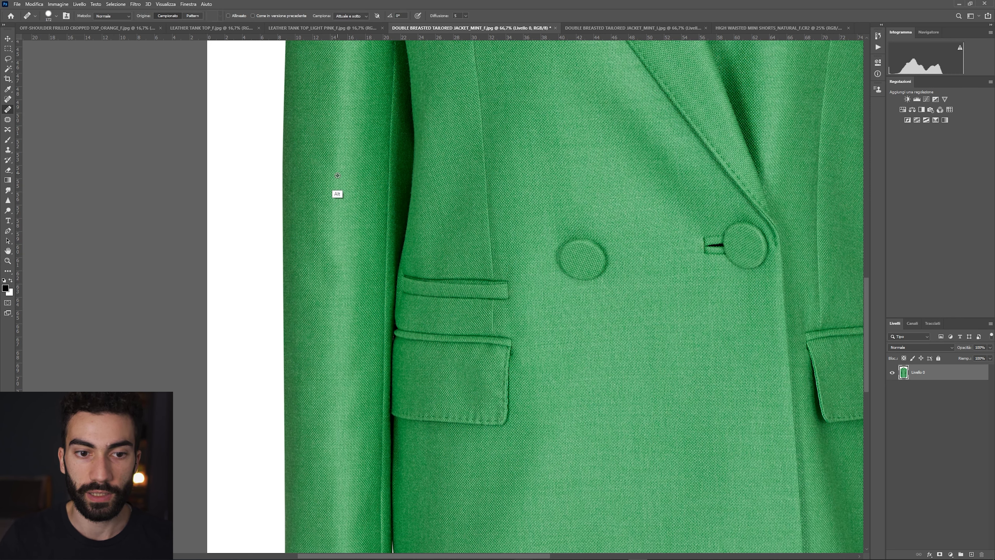
{"action": "left_click", "coordinate": [364, 352]}
{"action": "left_click", "coordinate": [345, 305]}
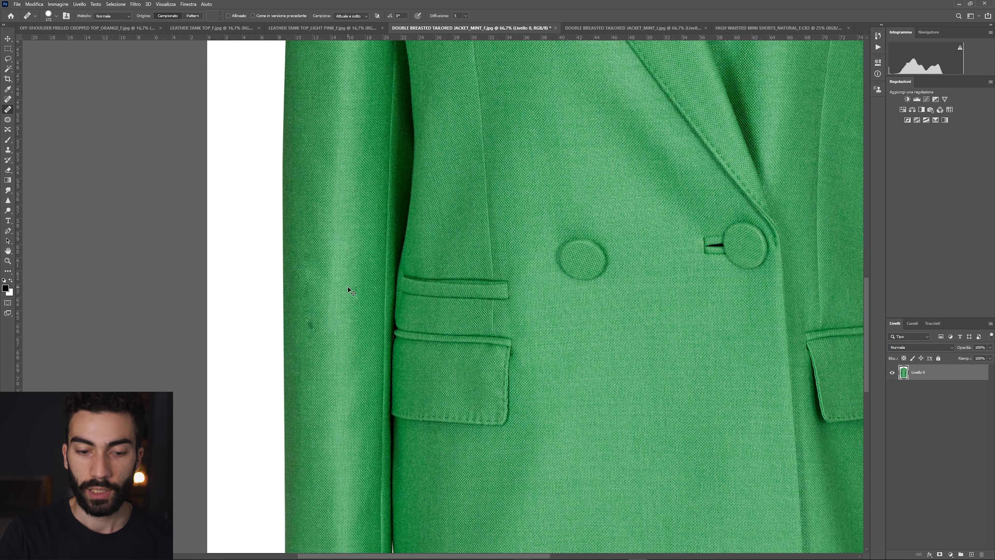
{"action": "key", "text": "ctrl+plus"}
{"action": "key", "text": "ctrl+plus"}
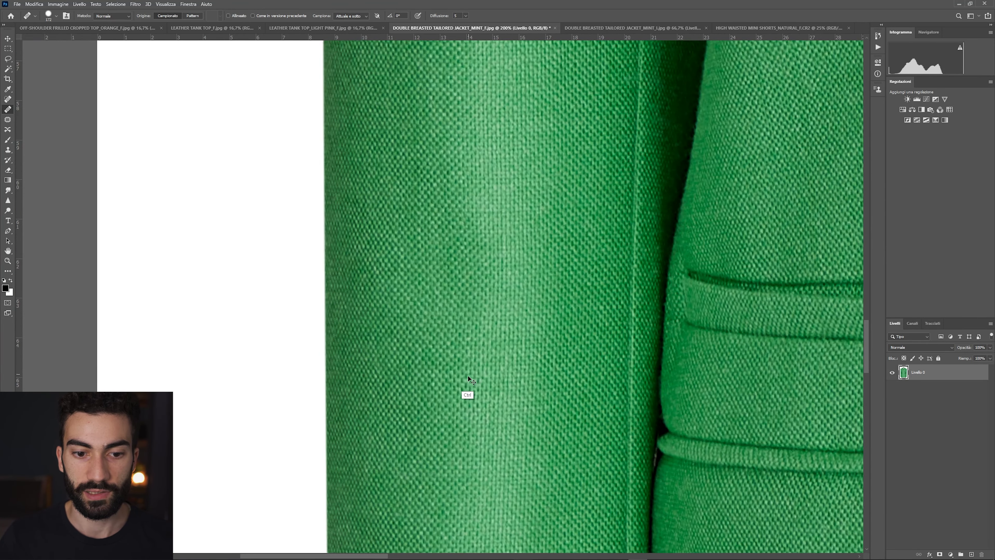
- Spot-heal the blemish running along the sleeve
{"action": "left_click", "coordinate": [8, 99]}
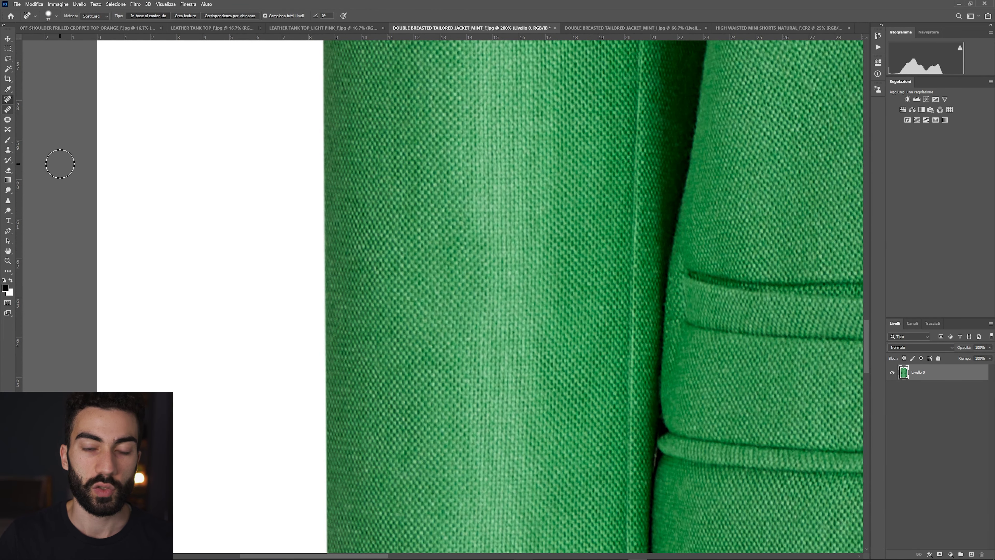
{"action": "key", "text": "ctrl+minus"}
{"action": "mouse_move", "coordinate": [443, 299]}
{"action": "left_mouse_down"}
{"action": "mouse_move", "coordinate": [452, 247]}
{"action": "mouse_move", "coordinate": [447, 259]}
{"action": "left_mouse_up"}
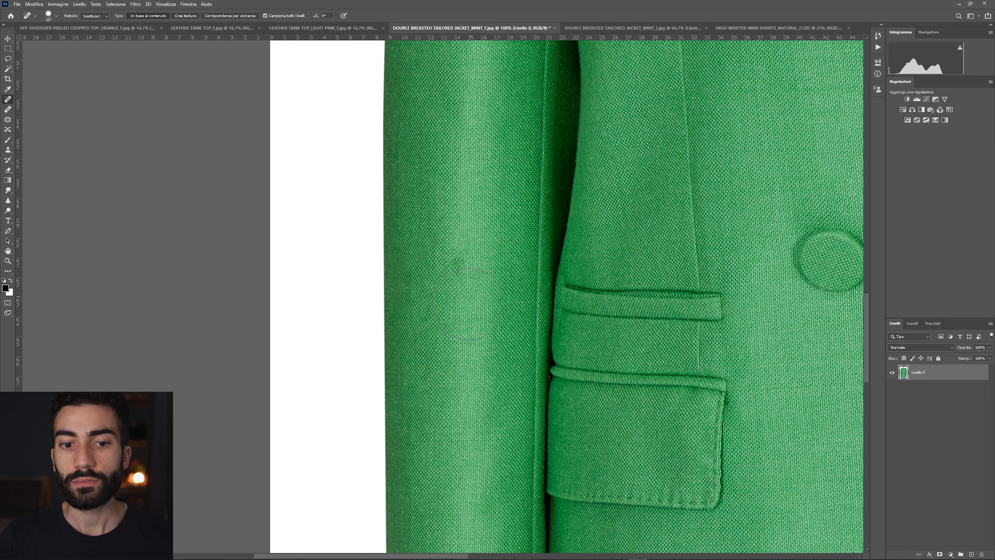
{"action": "key", "text": "ctrl+minus"}
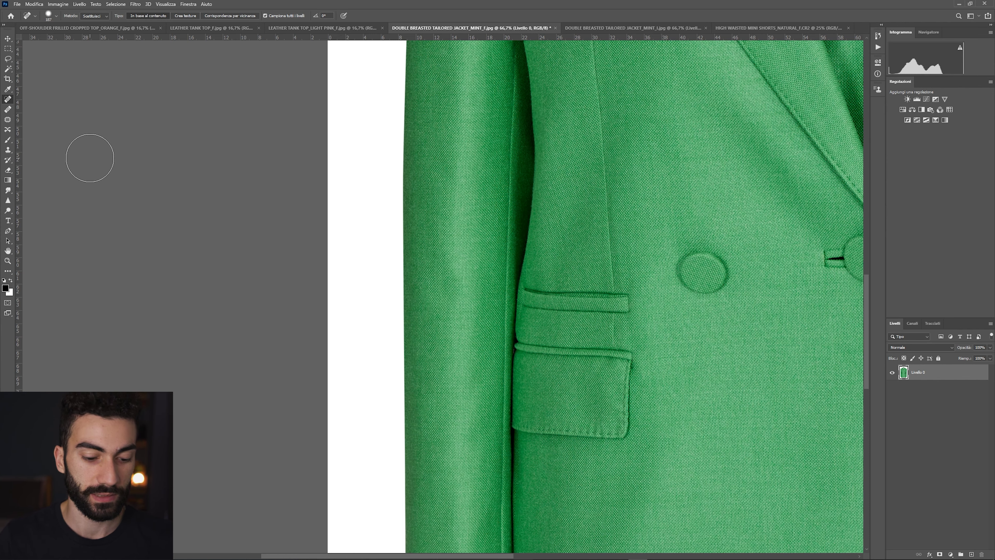
- Set up the Clone Stamp at about 249 px and 30% opacity, sampling clean sleeve fabric
{"action": "key", "text": "s"}
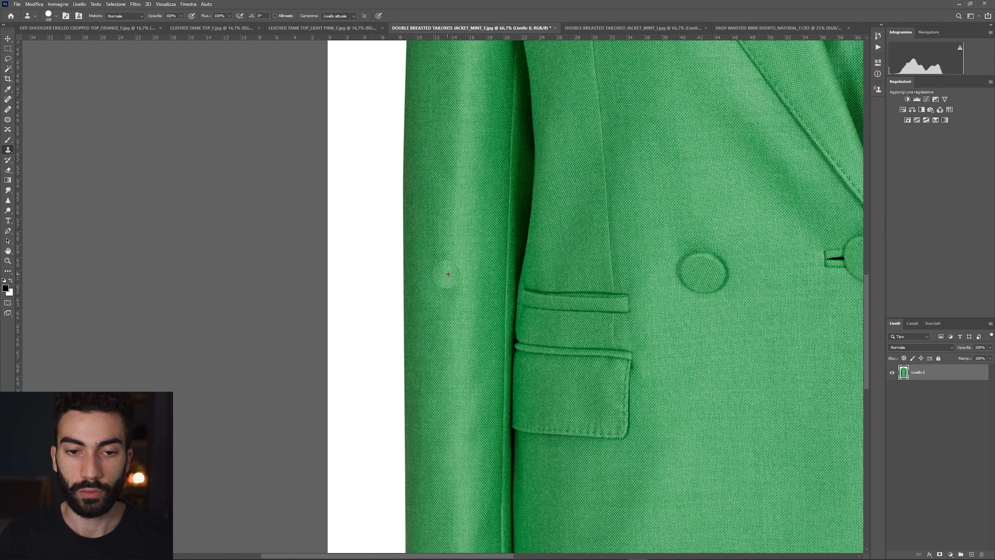
{"action": "left_click_drag", "start_coordinate": [448, 273], "coordinate": [467, 236]}
{"action": "key", "text": "3"}
{"action": "key", "text": "ctrl+minus"}
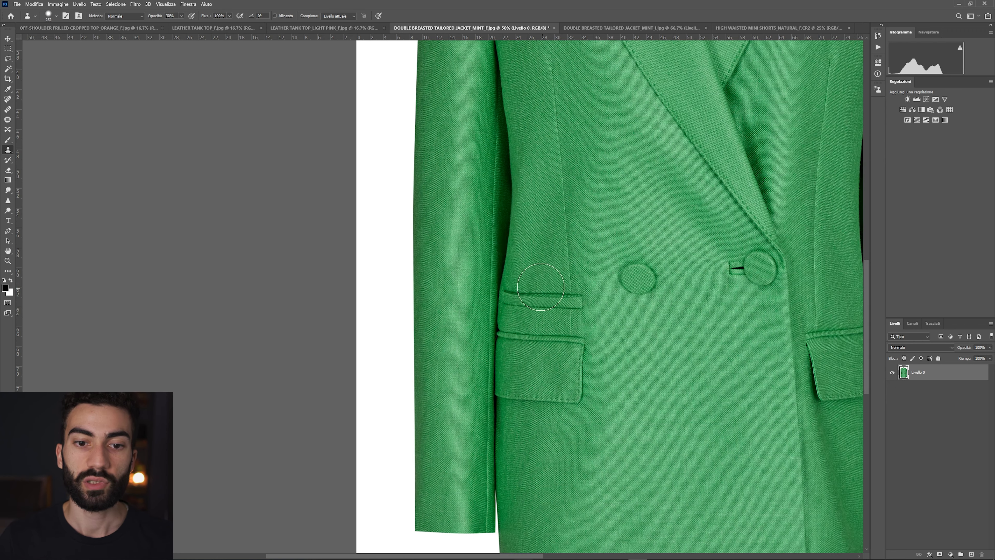
{"action": "left_click", "coordinate": [458, 214], "text": "alt"}
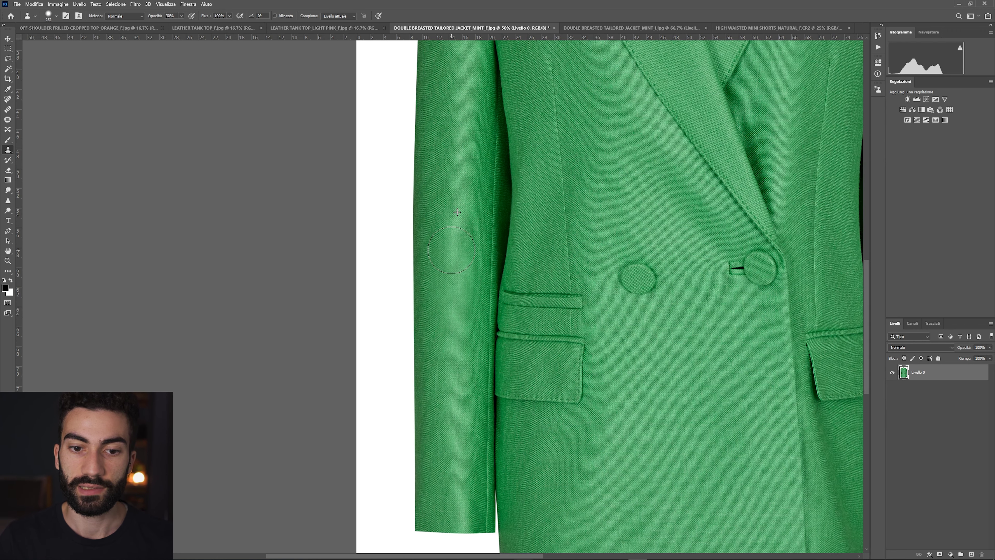
{"action": "scroll", "coordinate": [483, 427], "scroll_direction": "down", "scroll_amount": 2}
{"action": "scroll", "coordinate": [483, 427], "scroll_direction": "up", "scroll_amount": 3}
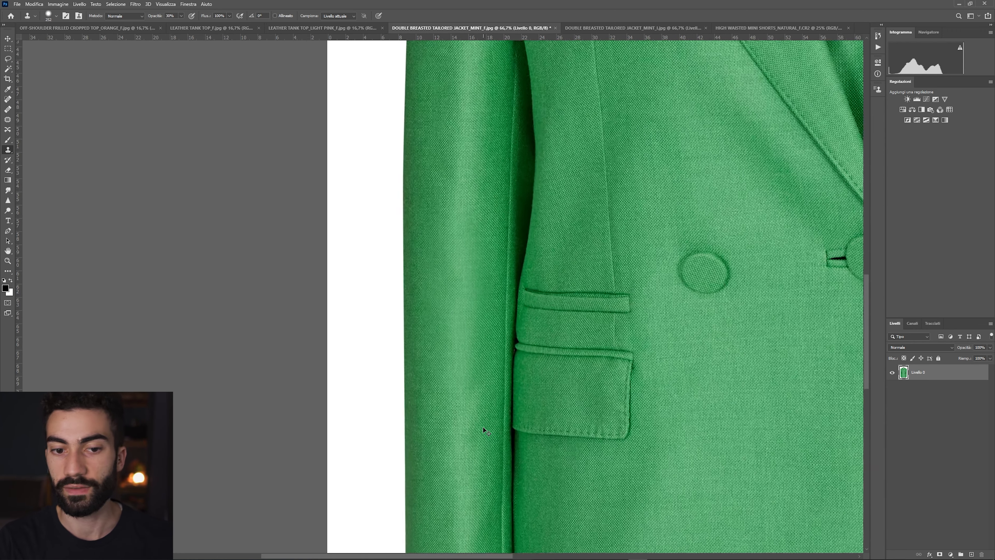
{"action": "scroll", "coordinate": [483, 427], "scroll_direction": "up", "scroll_amount": 1}
{"action": "scroll", "coordinate": [483, 426], "scroll_direction": "down", "scroll_amount": 1}
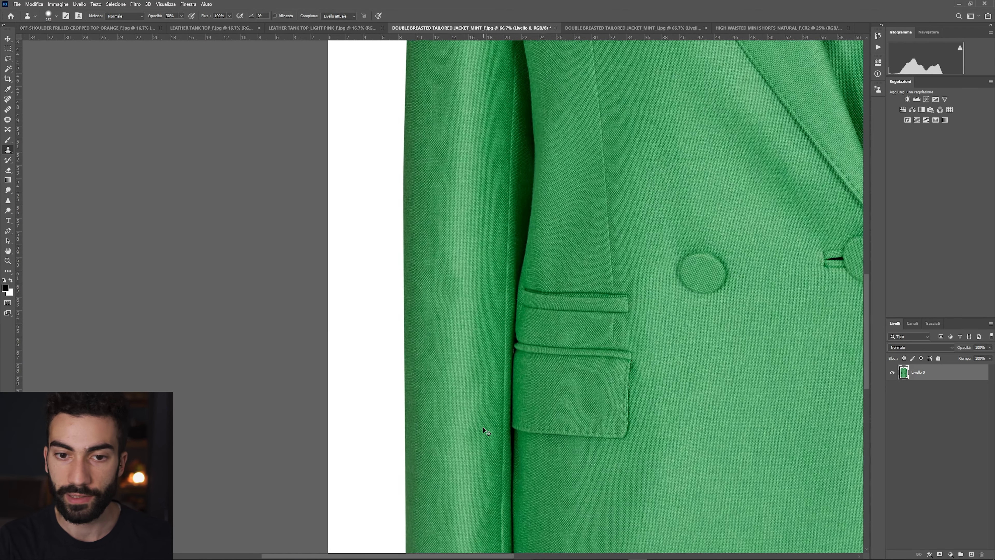
{"action": "scroll", "coordinate": [483, 427], "scroll_direction": "down", "scroll_amount": 2}
{"action": "scroll", "coordinate": [482, 427], "scroll_direction": "down", "scroll_amount": 1}
{"action": "scroll", "coordinate": [483, 427], "scroll_direction": "down", "scroll_amount": 1}
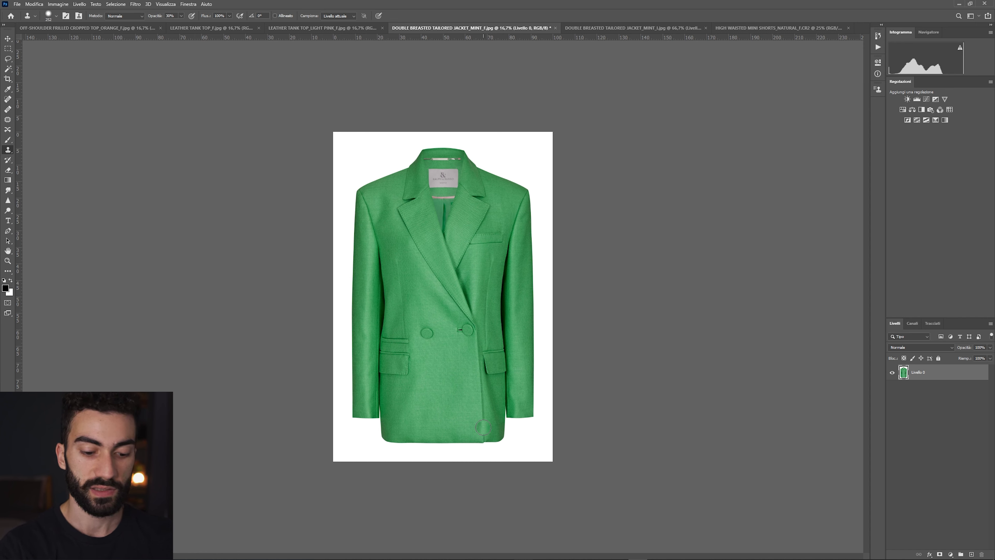
- Run frequency separation and blur the low layer with Dust & Scratches at radius 20
{"action": "key", "text": "F2"}
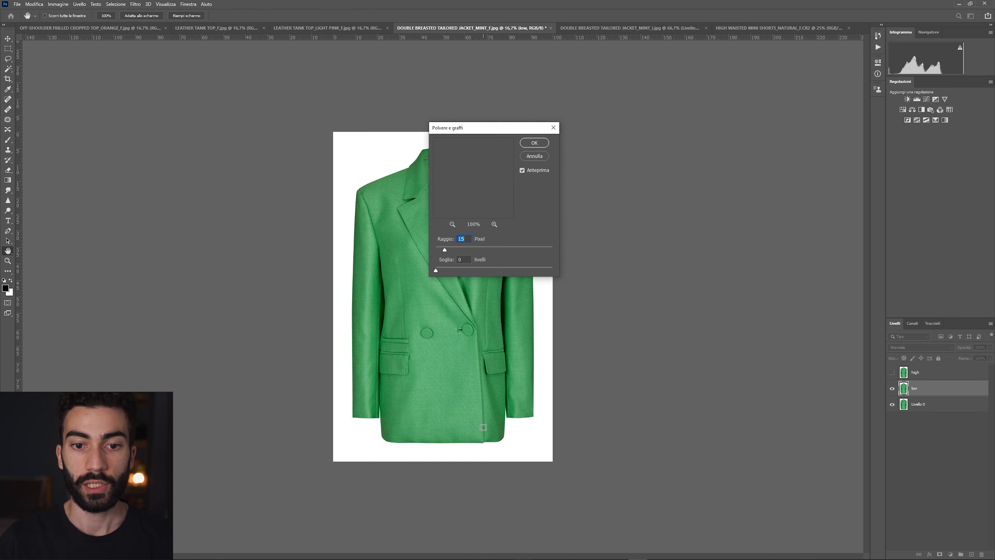
{"action": "key", "text": "ctrl+plus"}
{"action": "key", "text": "ctrl+plus"}
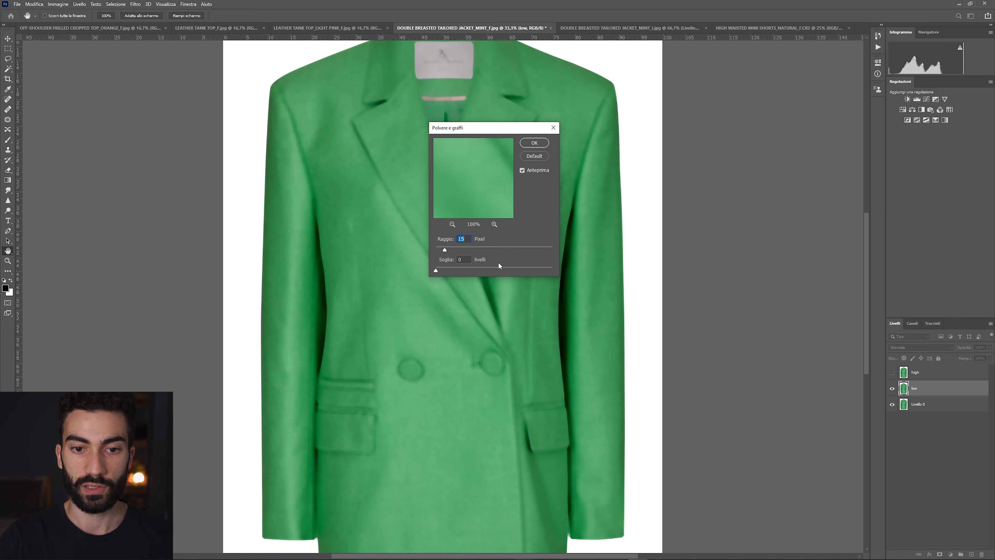
{"action": "key", "text": "ctrl+plus"}
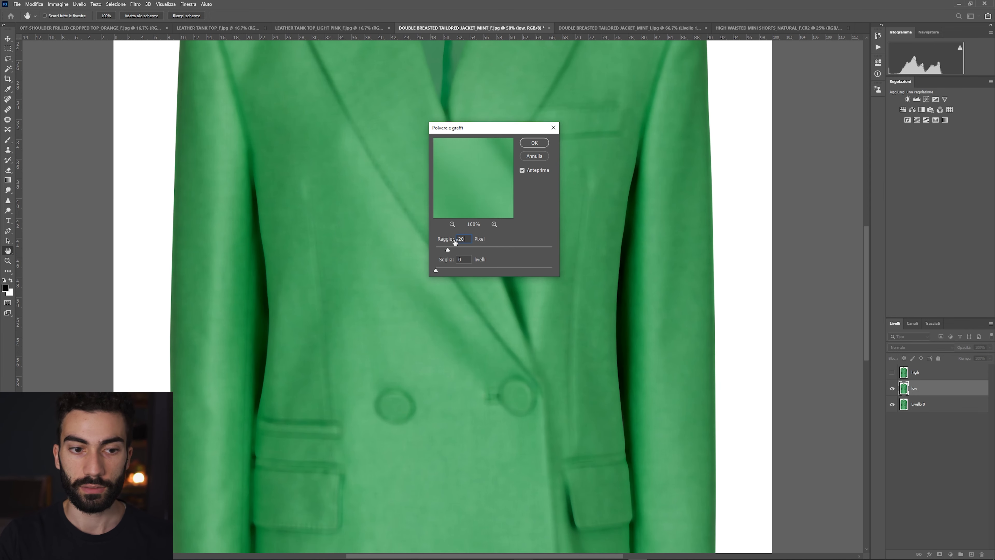
{"action": "key", "text": "Return"}
{"action": "key", "text": "s"}
- Group high and low into Gruppo 1, hide the high layer, and add a blank layer
{"action": "key", "text": "ctrl+g"}
{"action": "left_click", "coordinate": [901, 369]}
{"action": "key", "text": "ctrl+shift+alt+n"}
{"action": "scroll", "coordinate": [411, 247], "scroll_direction": "up", "scroll_amount": 3}
{"action": "left_click_drag", "start_coordinate": [404, 235], "coordinate": [411, 247]}
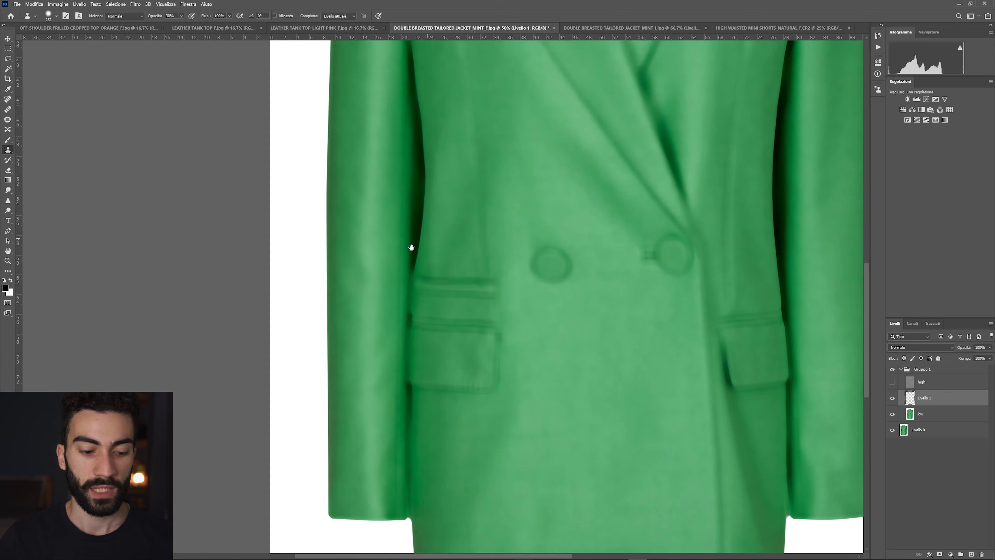
- Set the Mixer Brush to about 369 px over the collar, buttons and pockets
{"action": "key", "text": "b"}
{"action": "left_click_drag", "start_coordinate": [394, 255], "coordinate": [390, 175]}
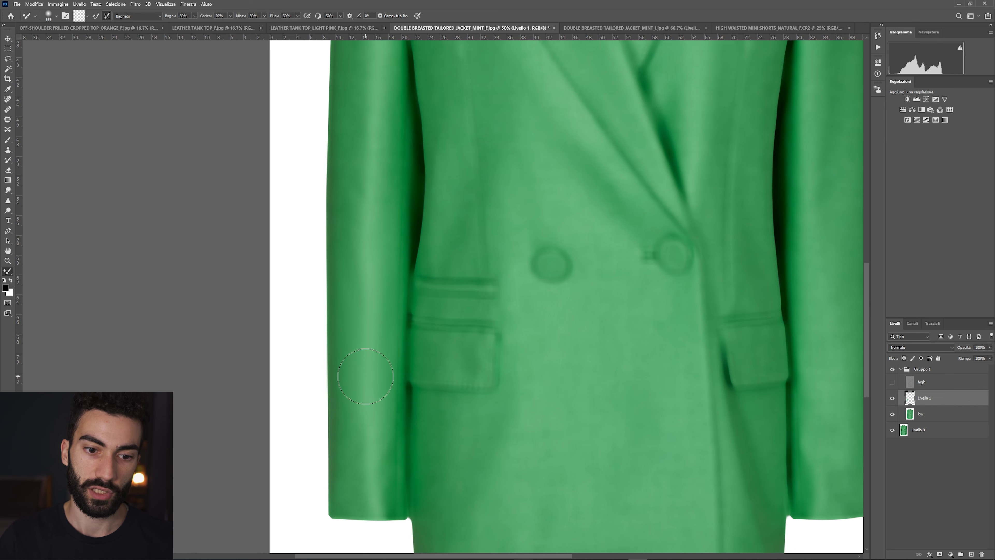
{"action": "left_click_drag", "start_coordinate": [376, 214], "coordinate": [343, 480]}
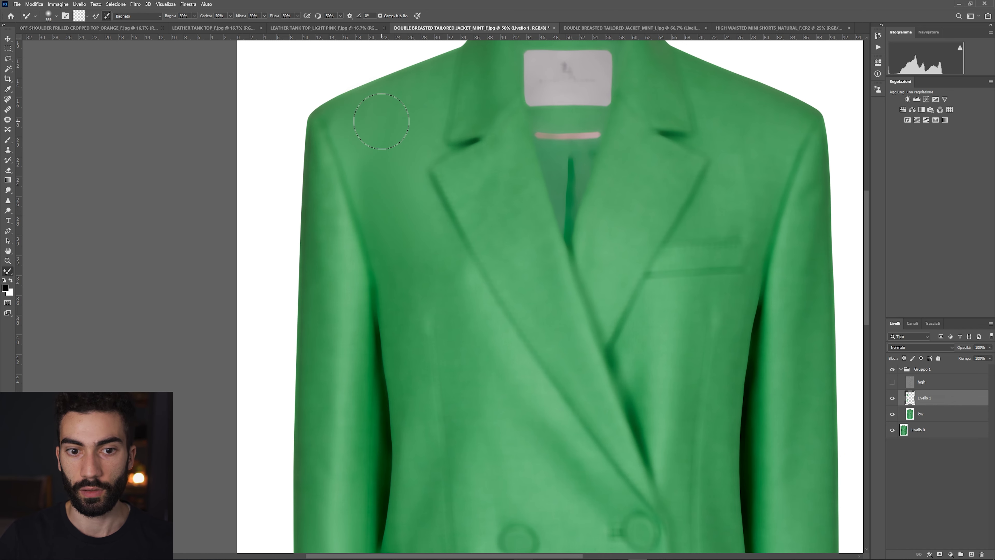
{"action": "left_click_drag", "start_coordinate": [464, 331], "coordinate": [350, 153]}
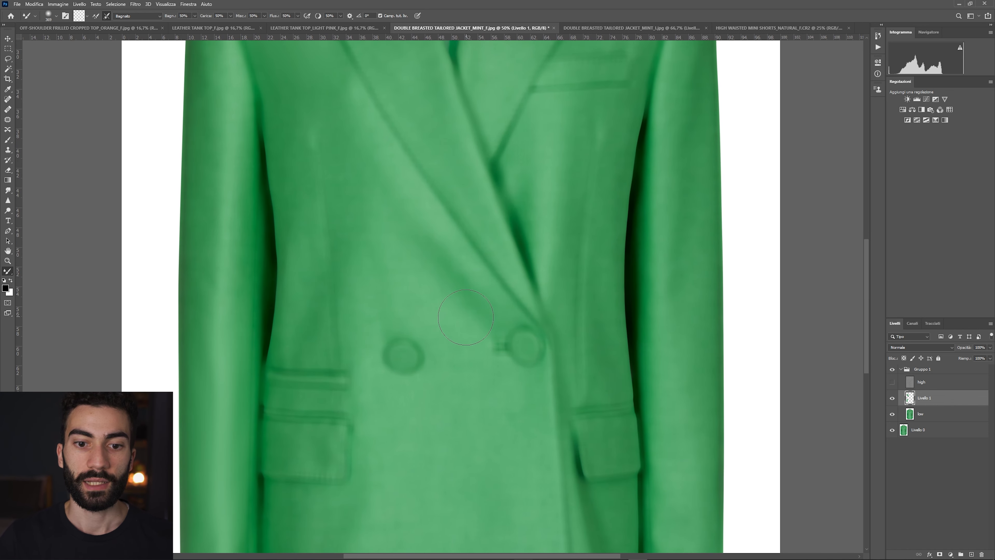
- Switch to the Healing Brush and size it to about 226
{"action": "left_click", "coordinate": [7, 109]}
{"action": "left_click_drag", "start_coordinate": [494, 430], "coordinate": [485, 458]}
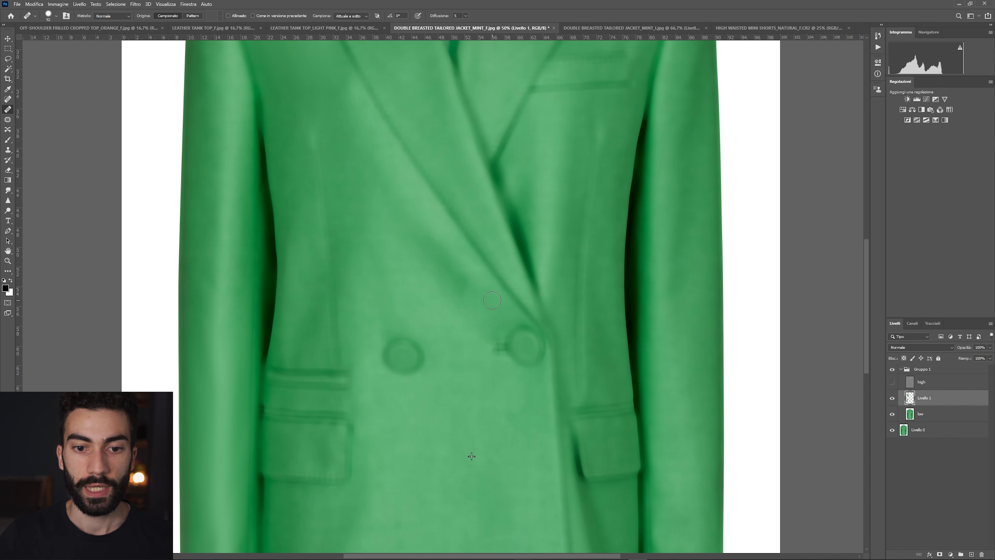
{"action": "left_click_drag", "start_coordinate": [480, 302], "coordinate": [509, 302]}
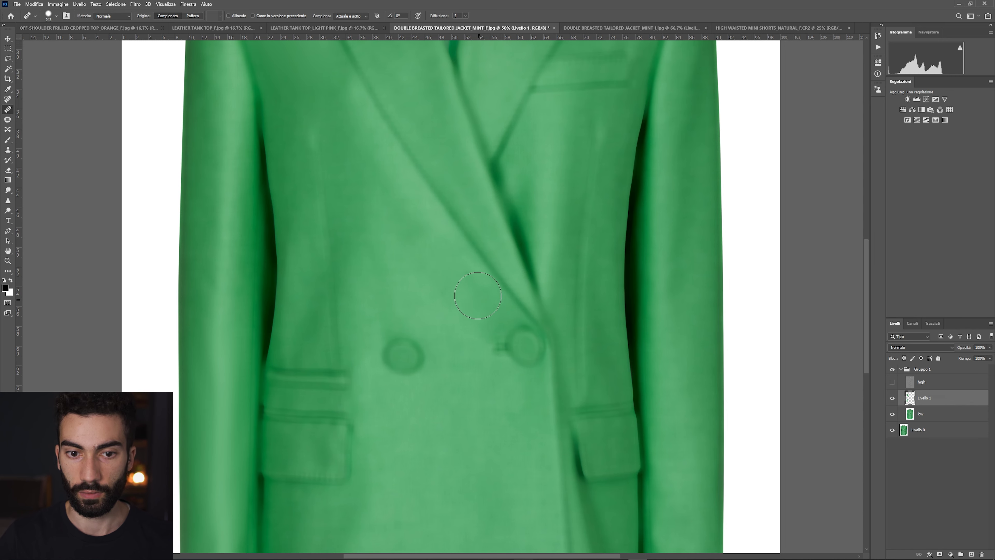
{"action": "left_click_drag", "start_coordinate": [445, 252], "coordinate": [437, 249]}
{"action": "scroll", "coordinate": [614, 150], "scroll_direction": "up", "scroll_amount": 5}
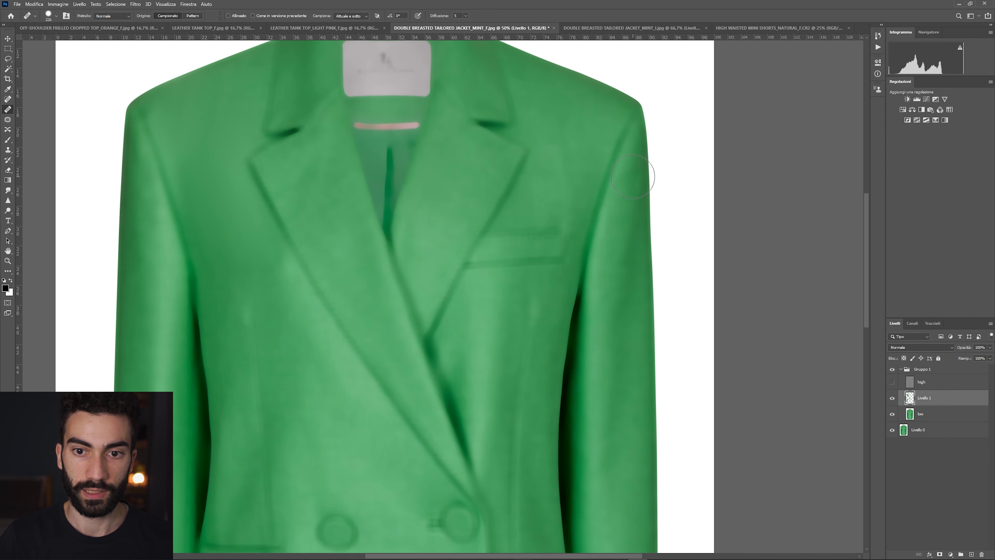
- Smooth the tones along the sleeve's inner edge with a ~301 px Mixer Brush
{"action": "key", "text": "b"}
{"action": "left_click_drag", "start_coordinate": [627, 189], "coordinate": [607, 203]}
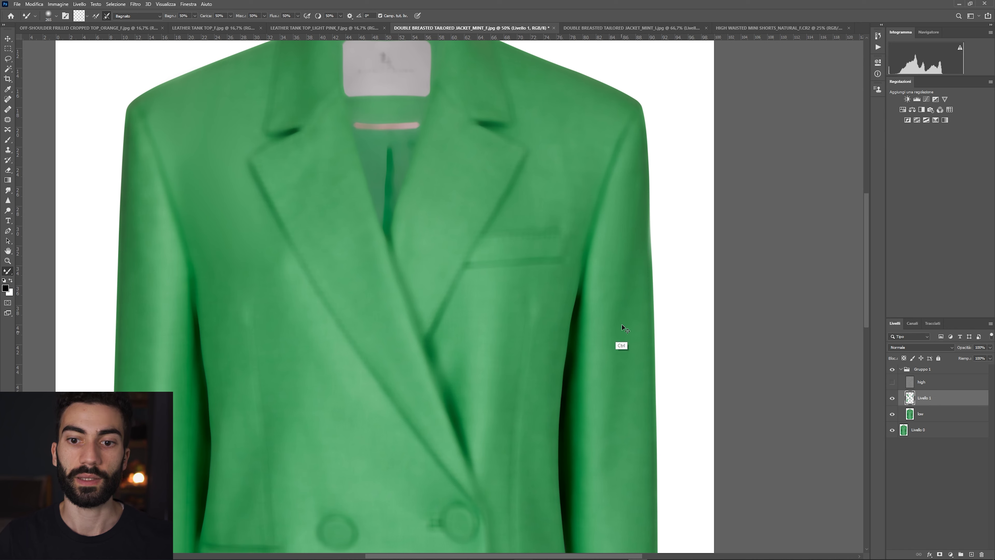
{"action": "left_click_drag", "start_coordinate": [610, 381], "coordinate": [589, 189]}
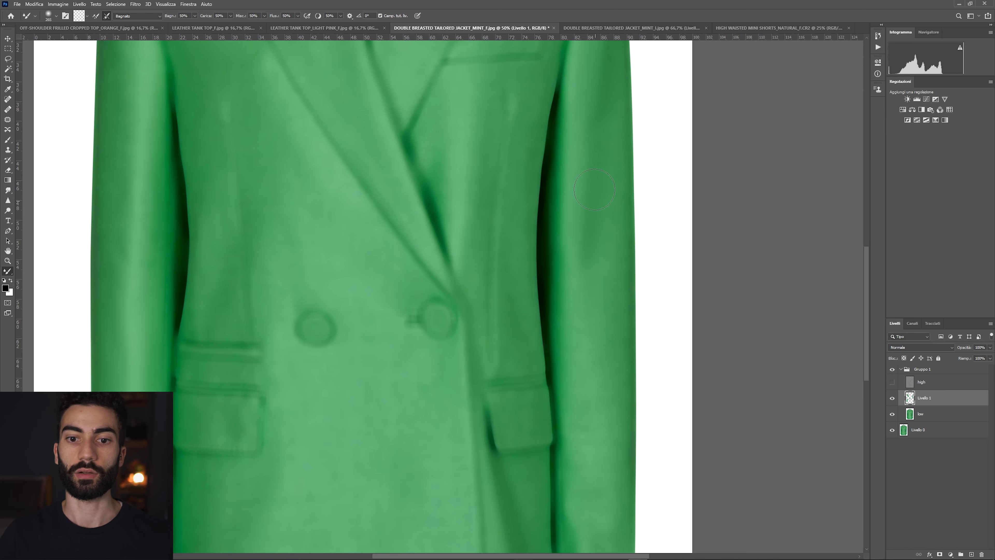
{"action": "scroll", "coordinate": [593, 120], "scroll_direction": "down", "scroll_amount": 1}
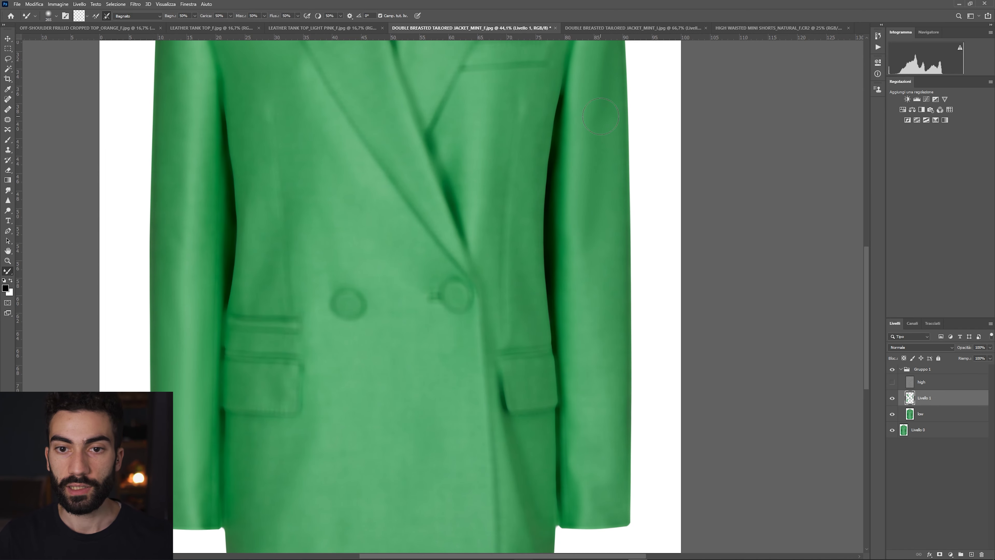
{"action": "left_click_drag", "start_coordinate": [597, 304], "coordinate": [584, 252]}
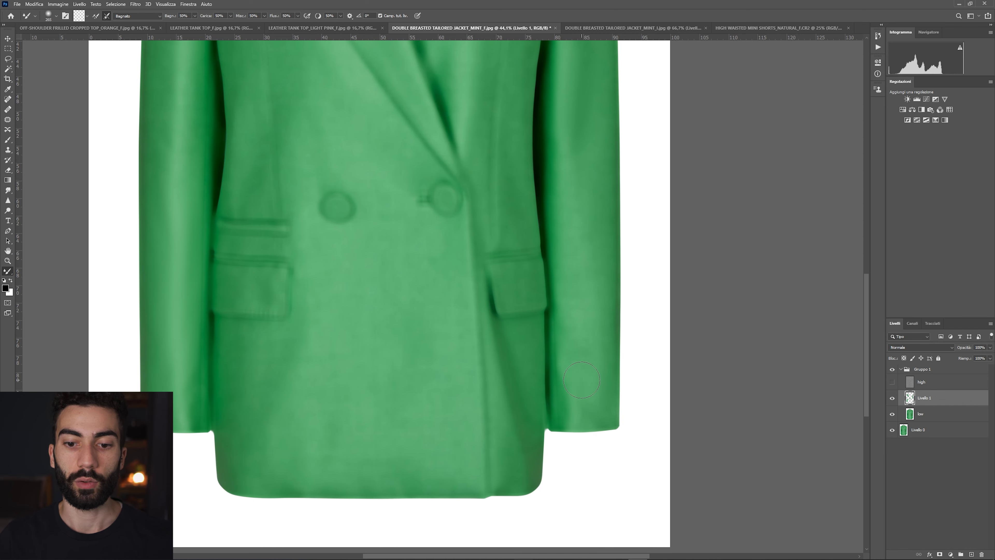
{"action": "left_click_drag", "start_coordinate": [571, 412], "coordinate": [565, 337]}
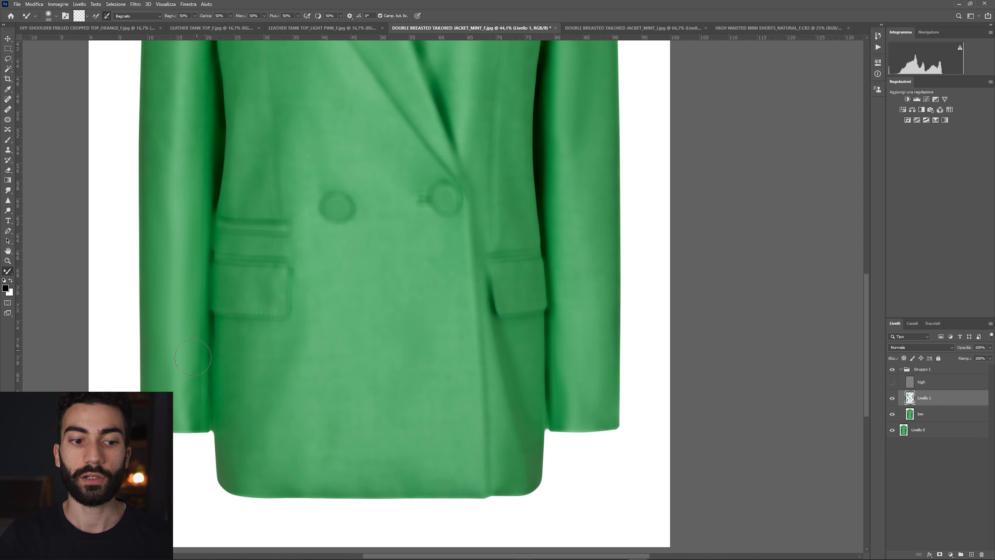
- Blend the upper jacket and collar, varying the Mixer Brush between about 160 and 527 px
{"action": "left_click_drag", "start_coordinate": [349, 370], "coordinate": [411, 311]}
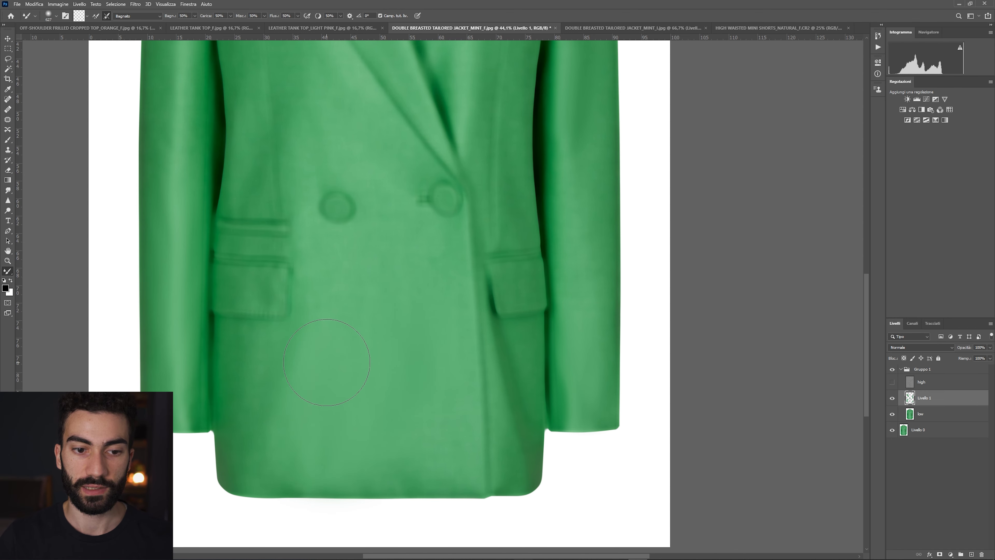
{"action": "left_click_drag", "start_coordinate": [500, 368], "coordinate": [492, 370]}
{"action": "left_click_drag", "start_coordinate": [451, 199], "coordinate": [507, 382]}
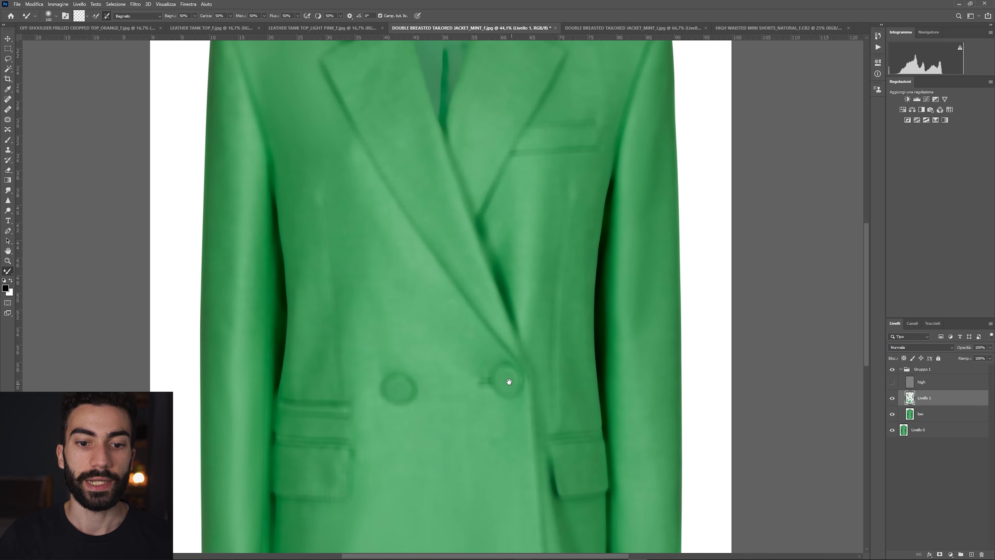
{"action": "left_click_drag", "start_coordinate": [359, 212], "coordinate": [344, 311]}
{"action": "mouse_move", "coordinate": [323, 367]}
{"action": "left_mouse_down"}
{"action": "mouse_move", "coordinate": [367, 369]}
{"action": "mouse_move", "coordinate": [340, 238]}
{"action": "left_mouse_up"}
{"action": "left_click_drag", "start_coordinate": [337, 283], "coordinate": [309, 284]}
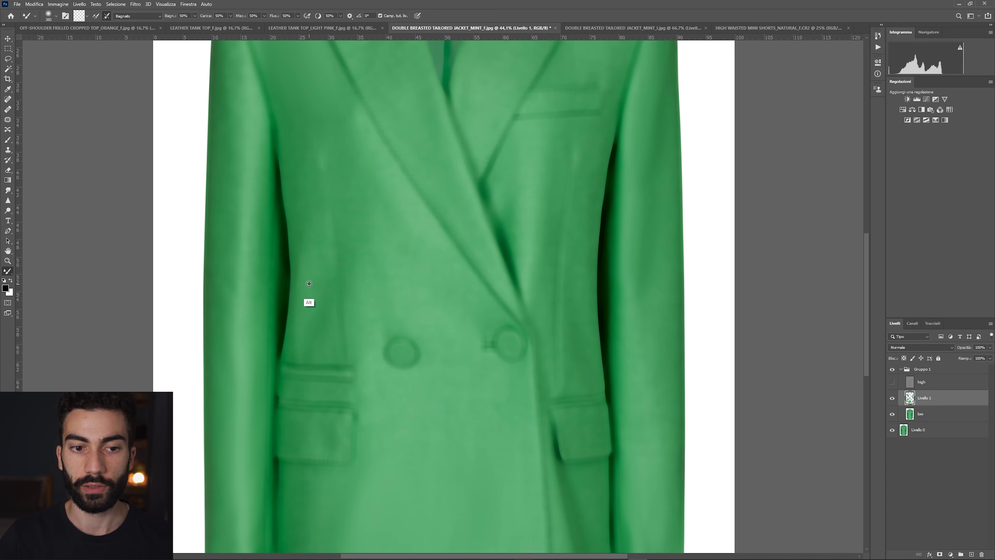
{"action": "mouse_move", "coordinate": [366, 238]}
{"action": "left_mouse_down"}
{"action": "mouse_move", "coordinate": [387, 250]}
{"action": "mouse_move", "coordinate": [339, 281]}
{"action": "left_mouse_up"}
{"action": "key", "text": "ctrl+minus"}
{"action": "key", "text": "ctrl+minus"}
{"action": "key", "text": "ctrl+minus"}
- Show the high texture layer, compare with Gruppo 1 toggled, then view the light pink tank top
{"action": "left_click", "coordinate": [892, 382]}
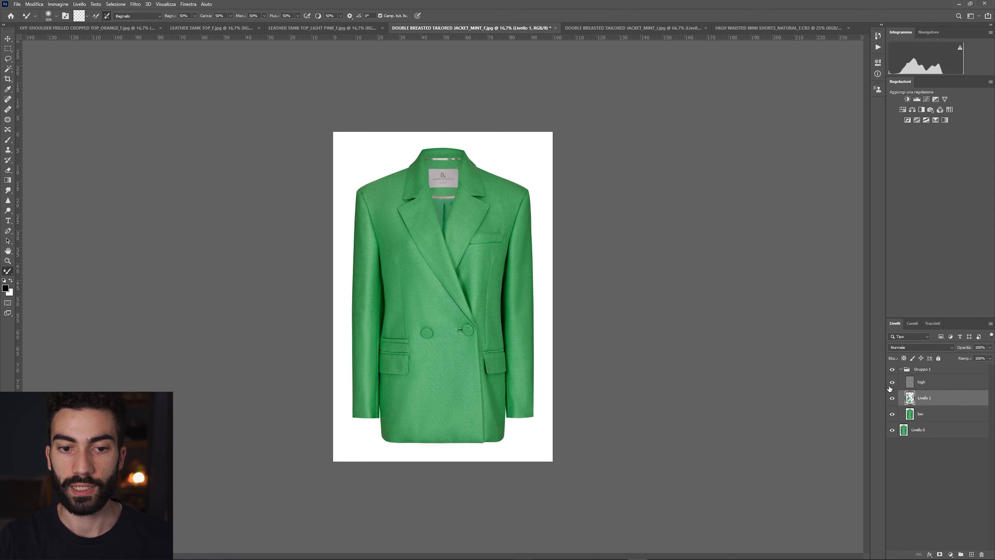
{"action": "left_click", "coordinate": [892, 371]}
{"action": "left_click", "coordinate": [893, 371]}
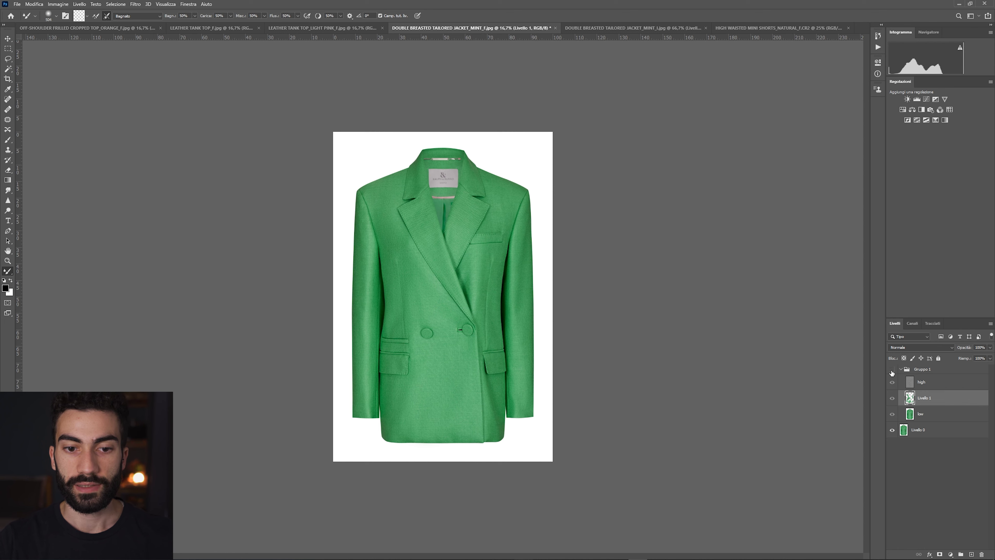
{"action": "left_click", "coordinate": [892, 371]}
{"action": "left_click", "coordinate": [892, 371]}
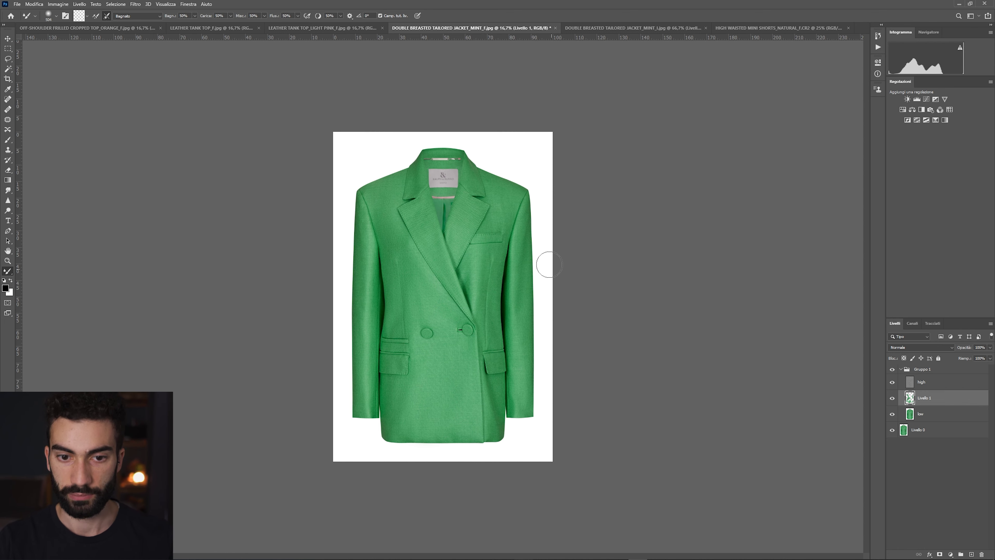
{"action": "left_click", "coordinate": [282, 28]}
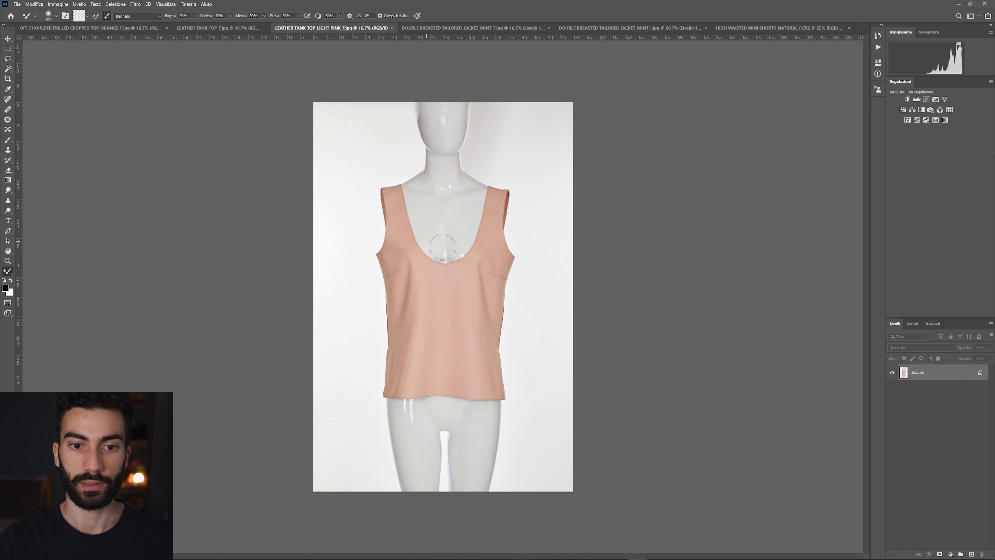
- Switch to the green LEATHER TANK TOP_F image and zoom in on it
{"action": "left_click", "coordinate": [220, 28]}
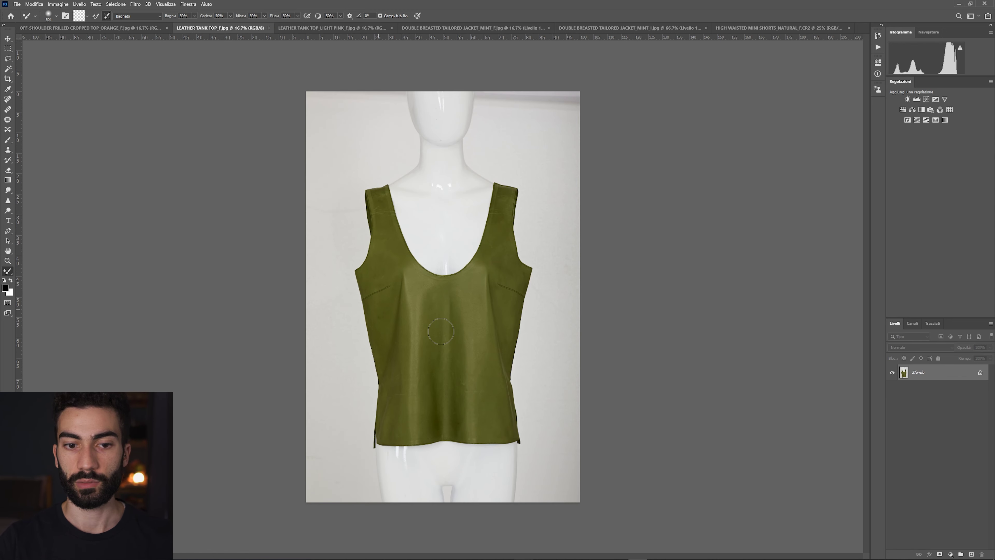
{"action": "key", "text": "ctrl+plus"}
{"action": "key", "text": "ctrl+plus"}
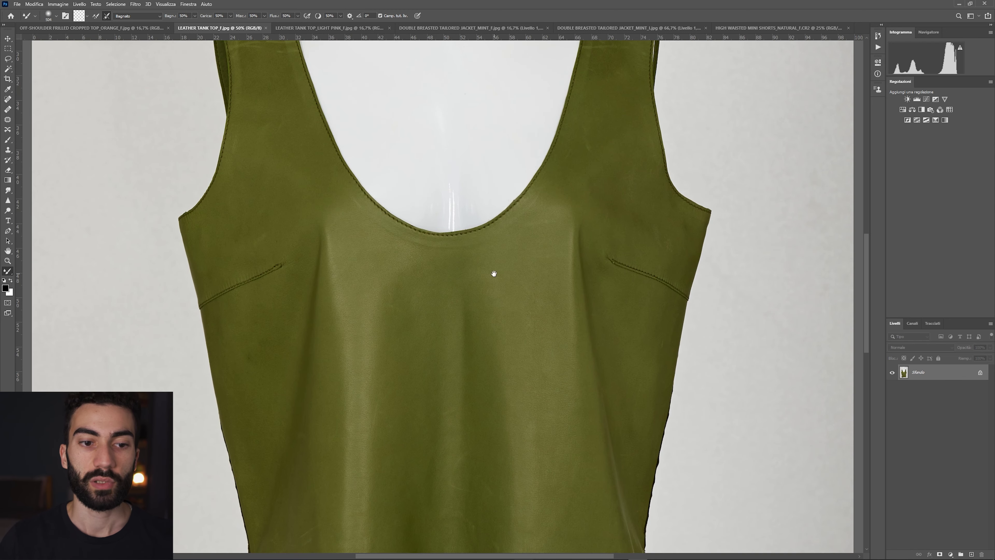
{"action": "key", "text": "ctrl+plus"}
{"action": "scroll", "coordinate": [533, 40], "scroll_direction": "down", "scroll_amount": 5}
{"action": "key", "text": "ctrl+plus"}
- Trace a Pen path from the hem corner up the side seam to the armhole
{"action": "key", "text": "p"}
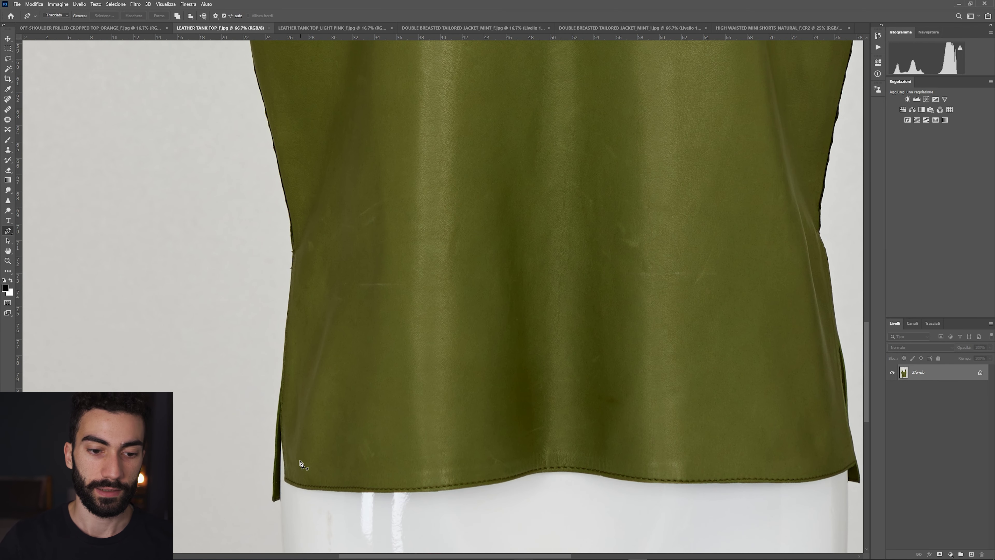
{"action": "left_click", "coordinate": [285, 479]}
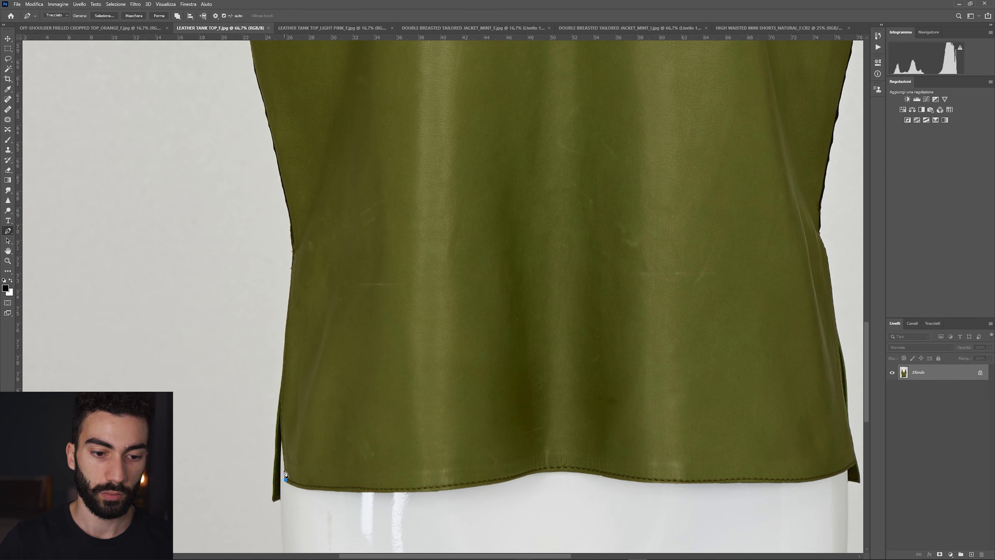
{"action": "left_click_drag", "start_coordinate": [296, 250], "coordinate": [294, 215]}
{"action": "left_click_drag", "start_coordinate": [302, 169], "coordinate": [329, 268]}
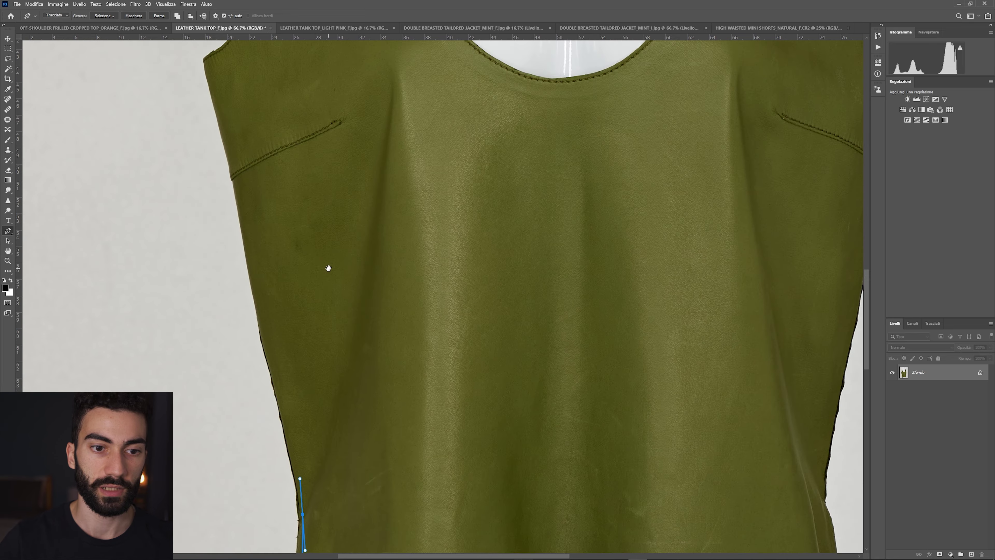
{"action": "left_click_drag", "start_coordinate": [235, 191], "coordinate": [227, 155]}
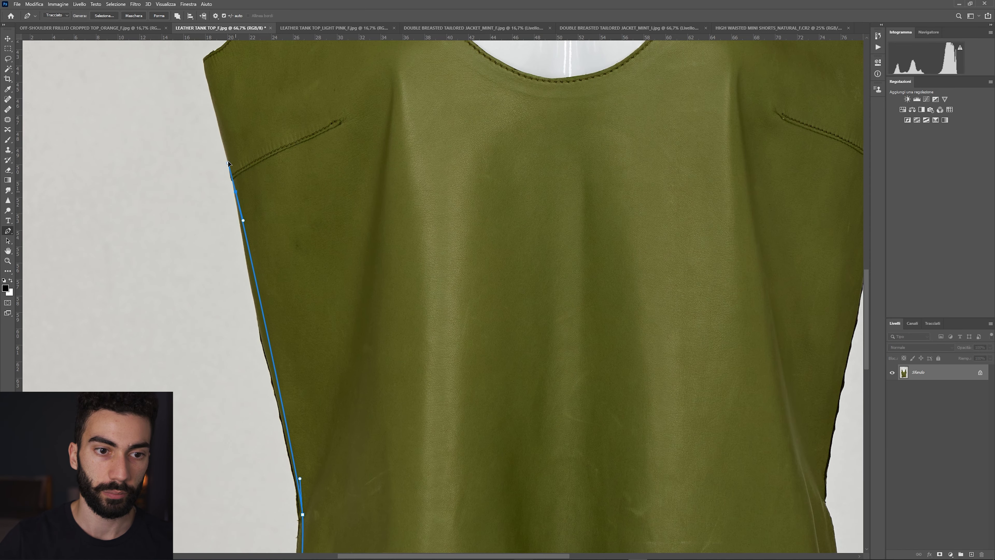
{"action": "left_click", "coordinate": [204, 58]}
{"action": "key", "text": "ctrl+plus"}
{"action": "scroll", "coordinate": [356, 267], "scroll_direction": "up", "scroll_amount": 5}
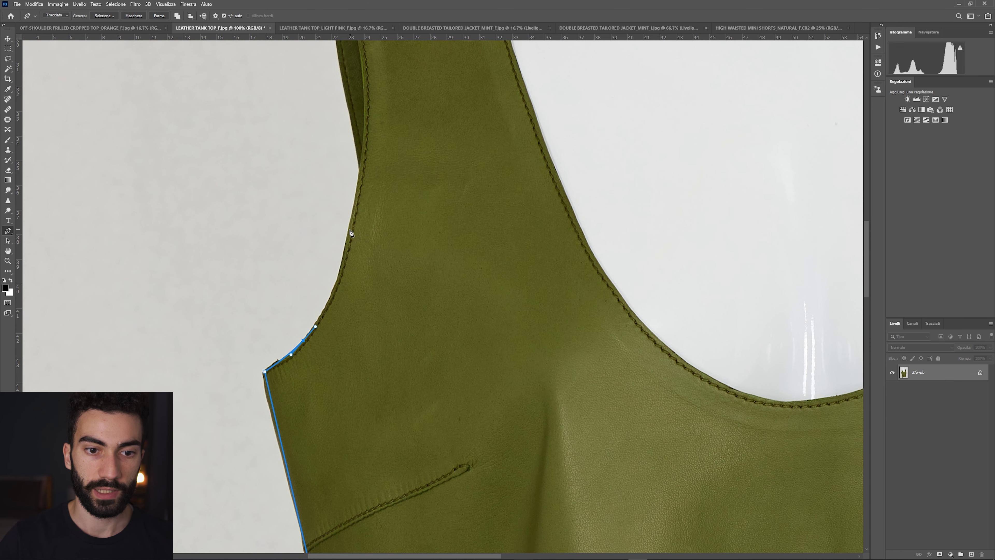
- Continue the path up the armhole, around the strap top, and along the neckline to its centre
{"action": "left_click", "coordinate": [356, 193]}
{"action": "scroll", "coordinate": [337, 236], "scroll_direction": "up", "scroll_amount": 8}
{"action": "left_click_drag", "start_coordinate": [317, 260], "coordinate": [314, 219]}
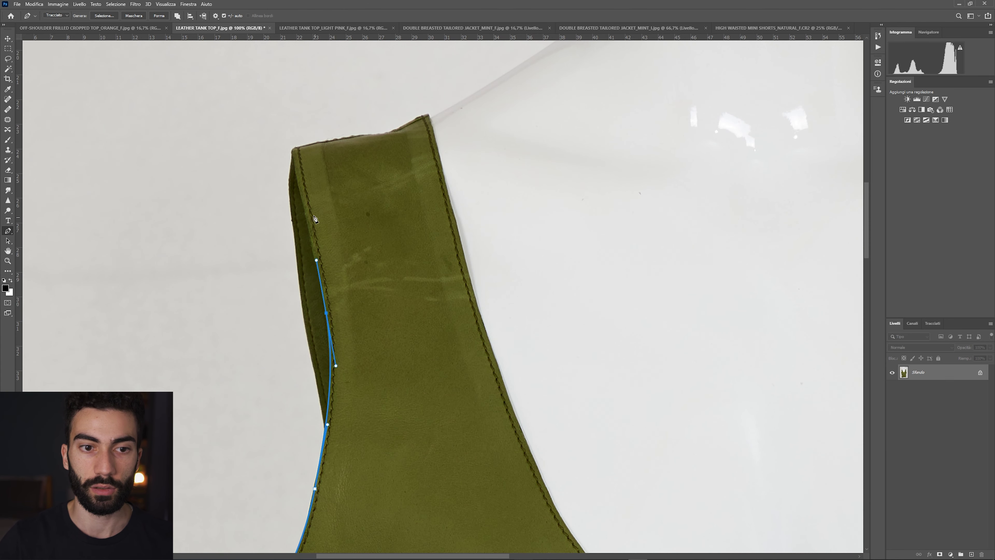
{"action": "left_click", "coordinate": [297, 151]}
{"action": "left_click", "coordinate": [432, 129]}
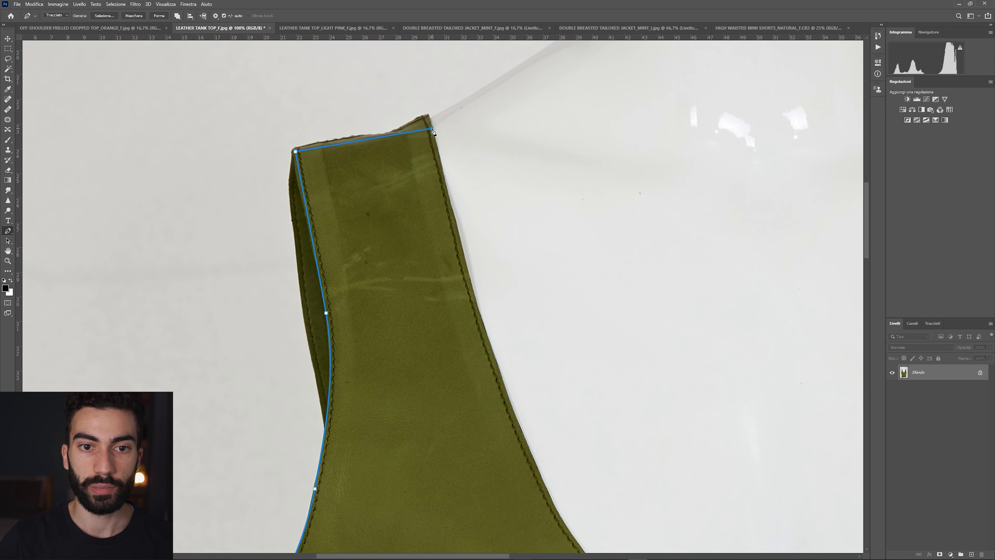
{"action": "left_click", "coordinate": [477, 311]}
{"action": "left_click", "coordinate": [512, 413]}
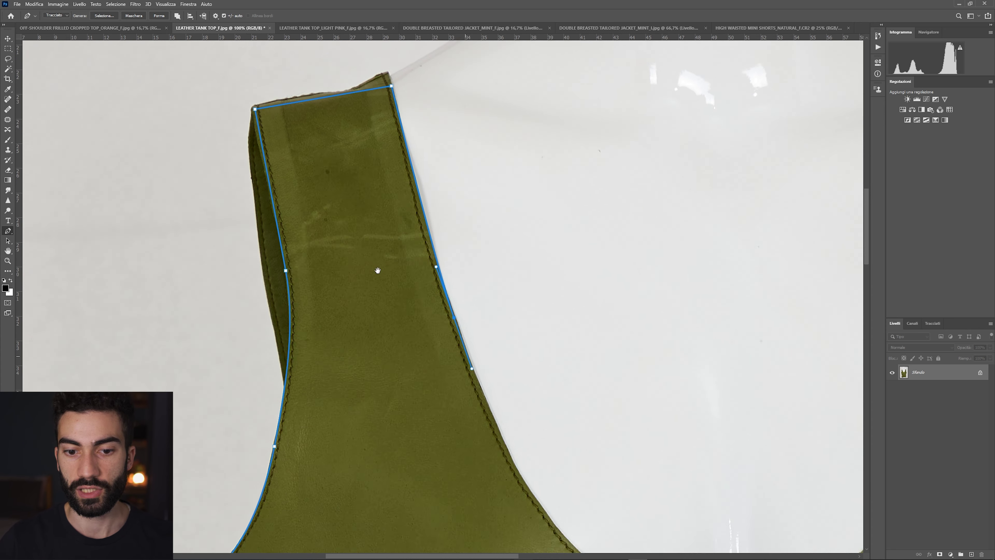
{"action": "left_click_drag", "start_coordinate": [594, 496], "coordinate": [354, 266]}
{"action": "left_click_drag", "start_coordinate": [457, 429], "coordinate": [593, 535]}
{"action": "left_click", "coordinate": [457, 429], "text": "alt"}
{"action": "left_click_drag", "start_coordinate": [555, 428], "coordinate": [607, 415]}
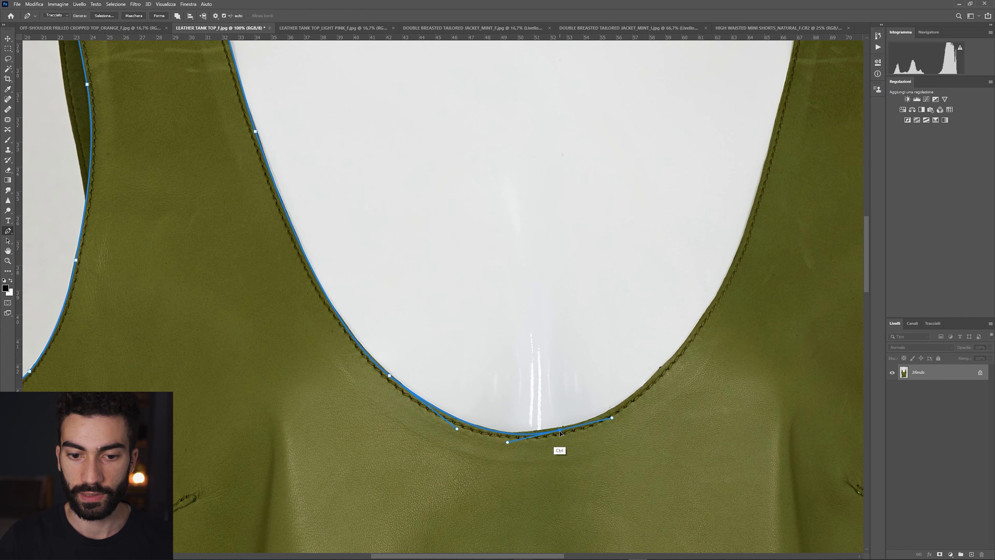
- Run the path down the centre line and leftward along the hem, then make it a selection
{"action": "left_click_drag", "start_coordinate": [627, 508], "coordinate": [629, 96]}
{"action": "left_click_drag", "start_coordinate": [604, 444], "coordinate": [610, 443]}
{"action": "left_click_drag", "start_coordinate": [623, 524], "coordinate": [598, 227]}
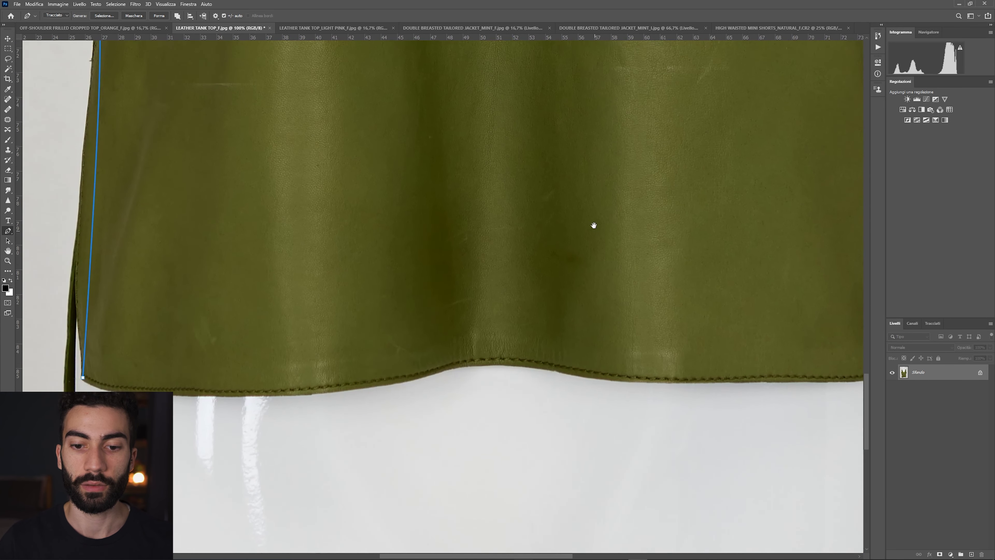
{"action": "left_click", "coordinate": [564, 370]}
{"action": "left_click_drag", "start_coordinate": [473, 363], "coordinate": [470, 363]}
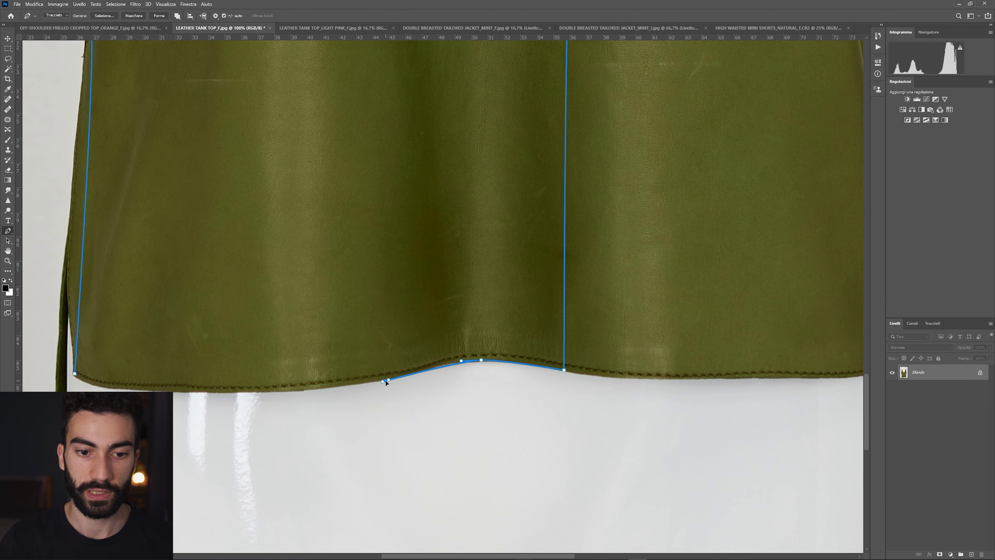
{"action": "left_click", "coordinate": [424, 370]}
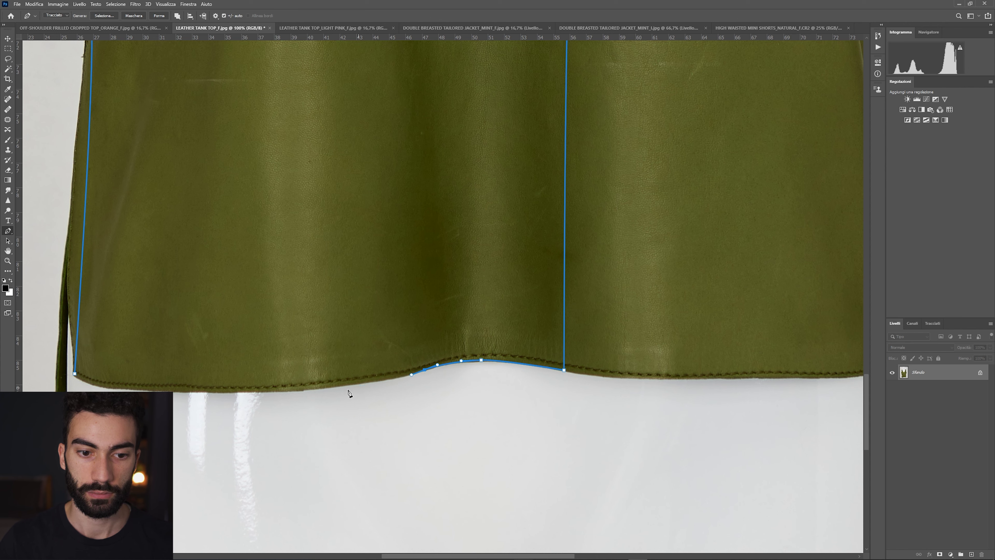
{"action": "left_click_drag", "start_coordinate": [308, 388], "coordinate": [307, 389]}
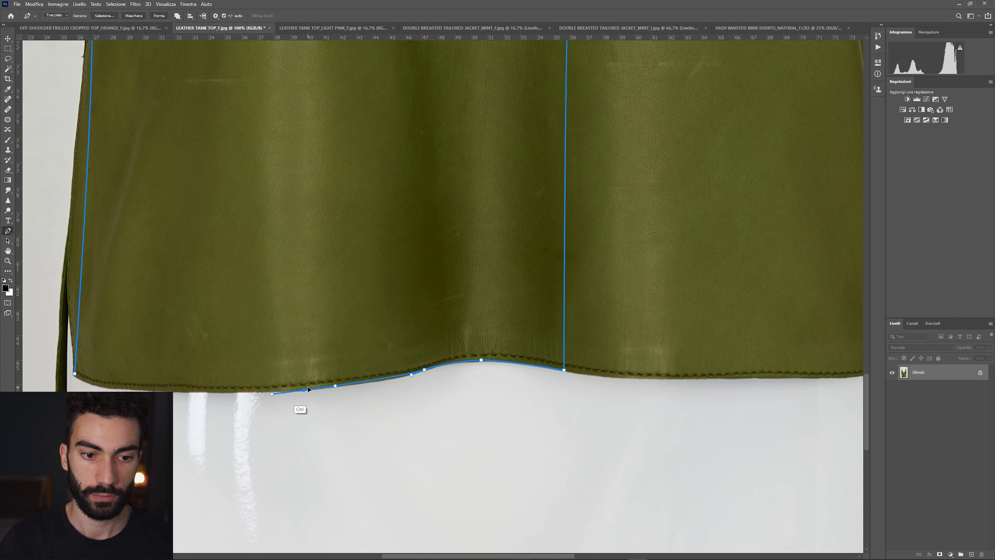
{"action": "left_click_drag", "start_coordinate": [122, 390], "coordinate": [104, 389]}
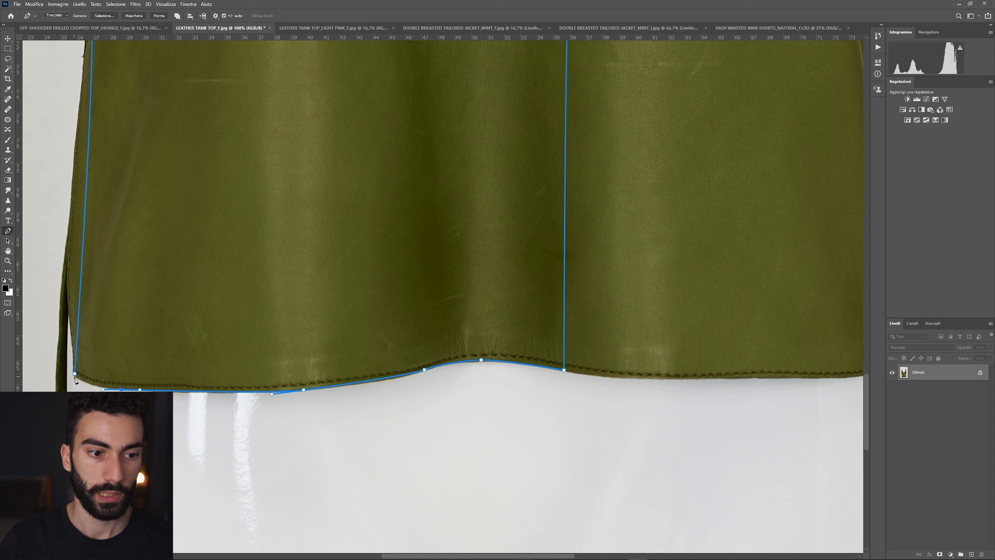
{"action": "left_click", "coordinate": [105, 16]}
- Copy the selected left half onto its own layer and fill the background layer with white
{"action": "key", "text": "Return"}
{"action": "key", "text": "ctrl+j"}
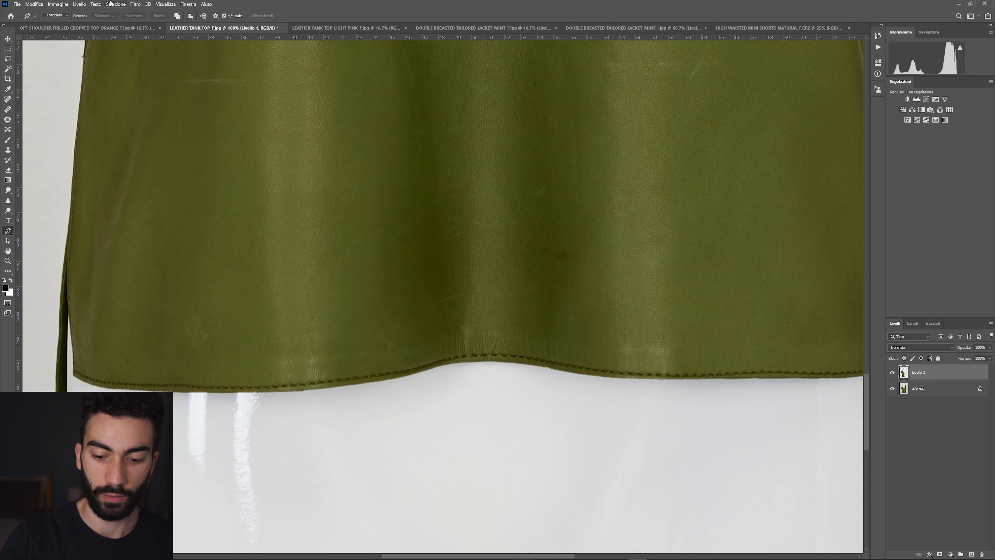
{"action": "key", "text": "ctrl+minus"}
{"action": "key", "text": "ctrl+0"}
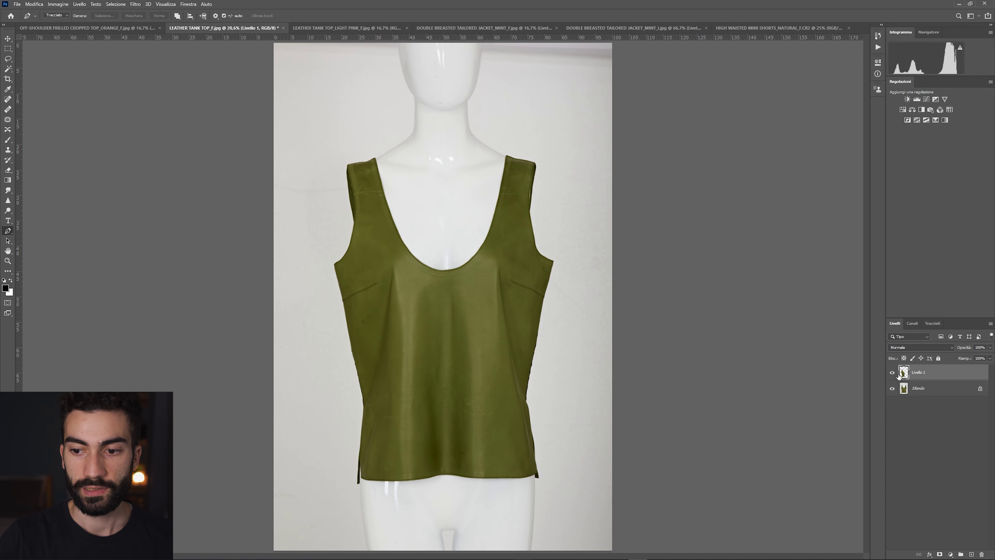
{"action": "left_click", "coordinate": [936, 393]}
{"action": "key", "text": "ctrl+BackSpace"}
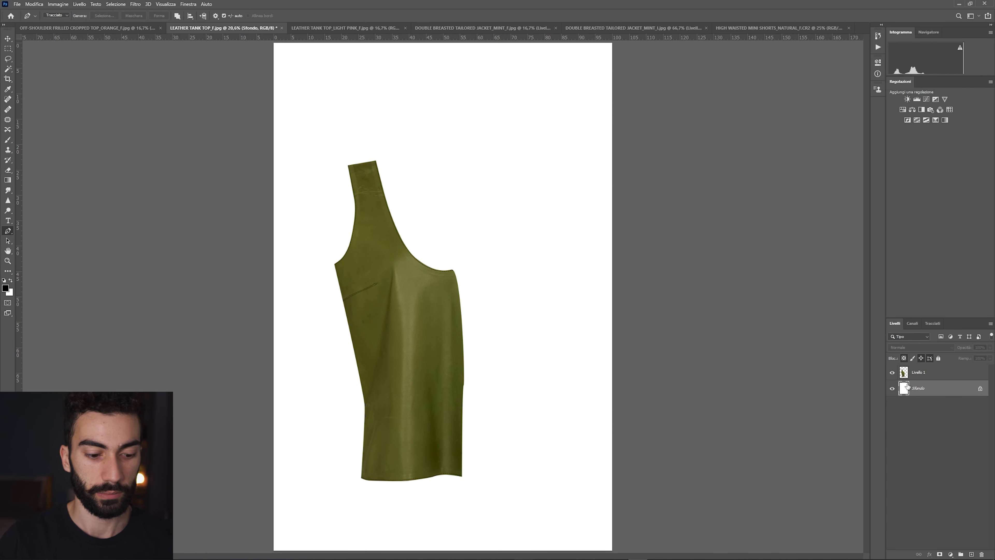
- Rotate the half tank top about 0.8° to stand straight, then bring up Liquify
{"action": "key", "text": "ctrl+semicolon"}
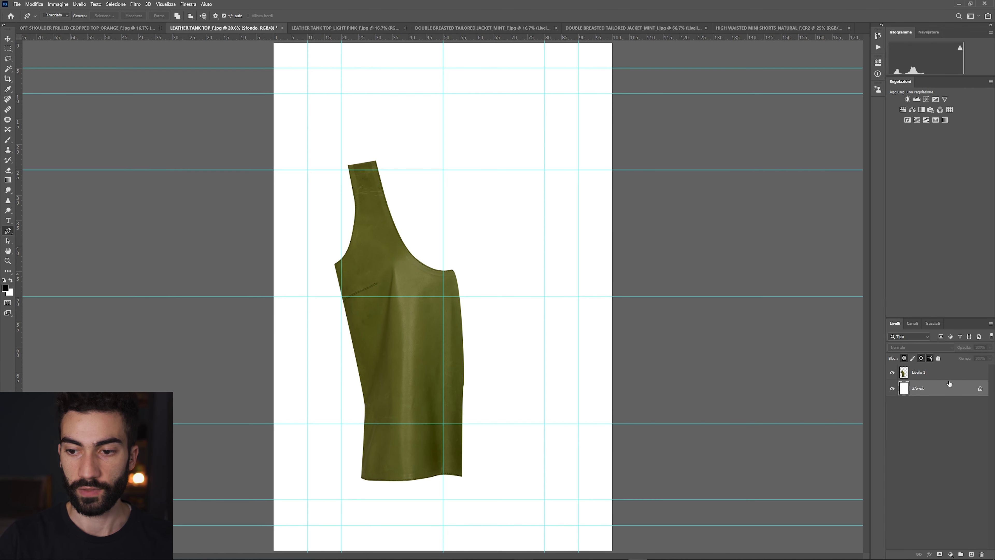
{"action": "left_click", "coordinate": [944, 374]}
{"action": "key", "text": "ctrl+t"}
{"action": "left_click_drag", "start_coordinate": [524, 128], "coordinate": [528, 127]}
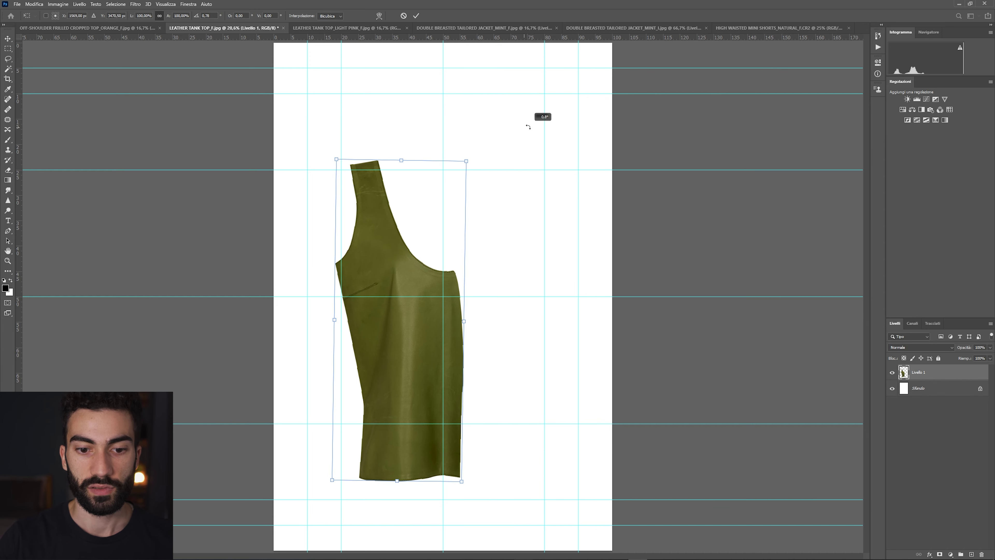
{"action": "key", "text": "Return"}
{"action": "key", "text": "p"}
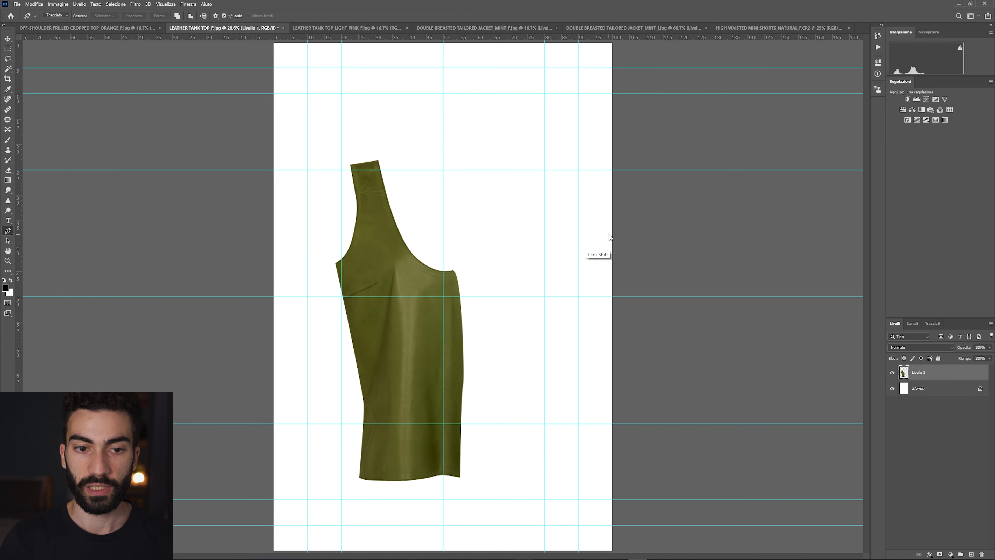
{"action": "key", "text": "ctrl+shift+x"}
- With the backdrop hidden, Forward Warp the strap and lower-left edge outward and apply
{"action": "left_click", "coordinate": [842, 137]}
{"action": "left_click_drag", "start_coordinate": [348, 131], "coordinate": [365, 129]}
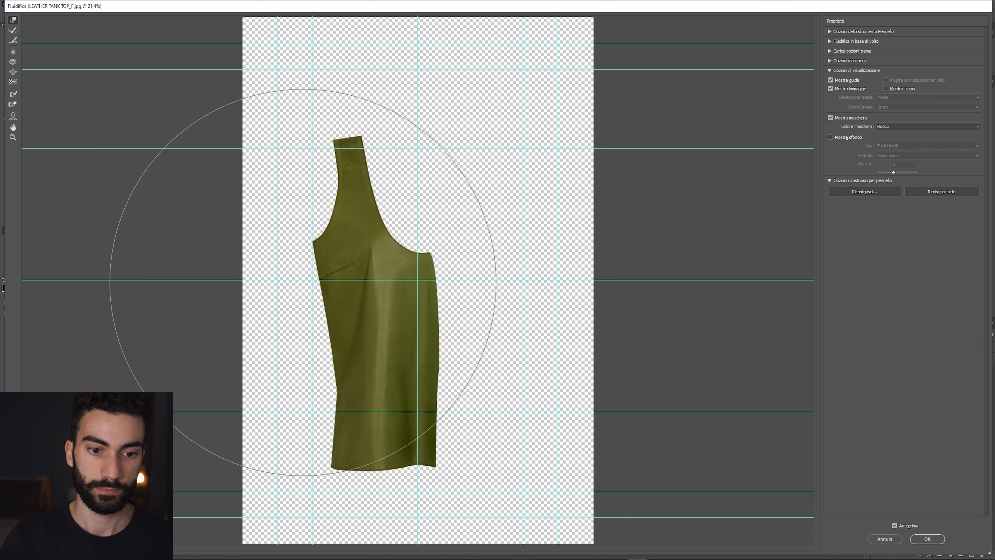
{"action": "left_click_drag", "start_coordinate": [303, 283], "coordinate": [289, 389]}
{"action": "mouse_move", "coordinate": [456, 425]}
{"action": "left_mouse_down"}
{"action": "mouse_move", "coordinate": [414, 444]}
{"action": "mouse_move", "coordinate": [411, 463]}
{"action": "left_mouse_up"}
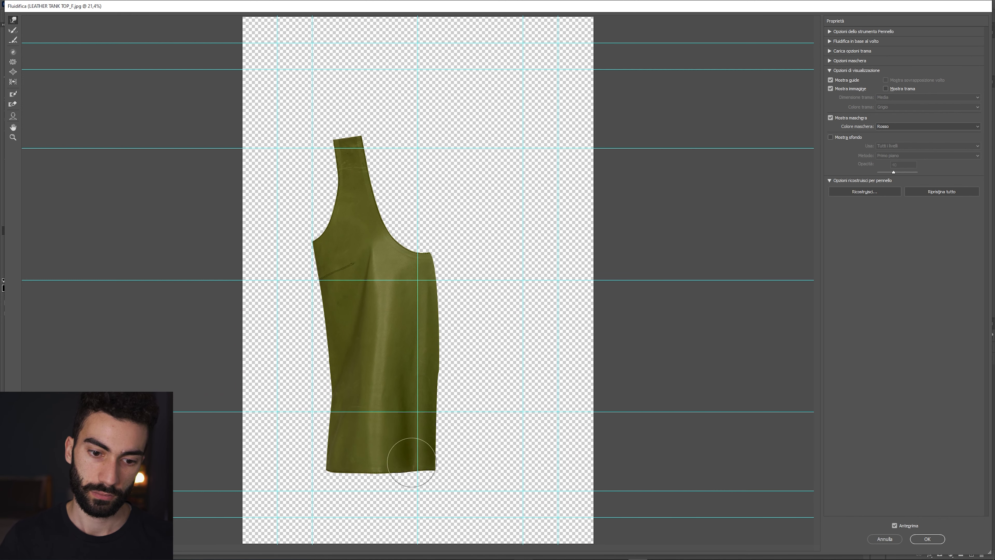
{"action": "left_click_drag", "start_coordinate": [485, 343], "coordinate": [525, 340]}
{"action": "left_click_drag", "start_coordinate": [375, 404], "coordinate": [336, 404]}
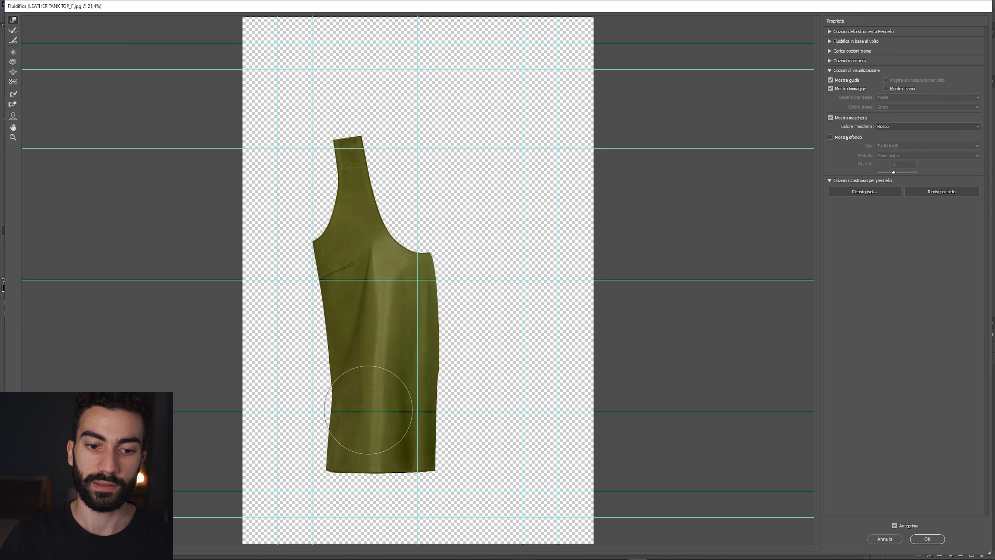
{"action": "key", "text": "Return"}
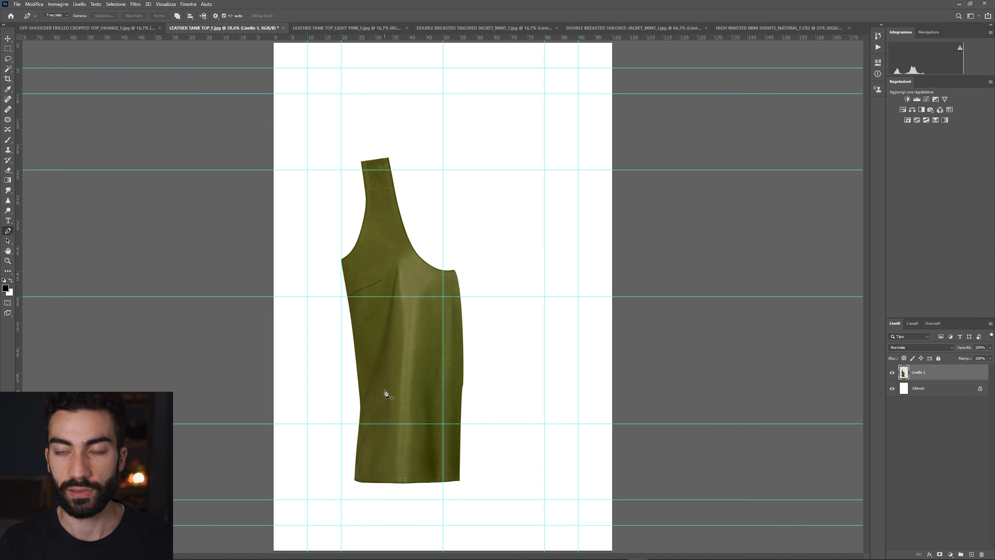
- Zoom in, size the Healing Brush, and heal a blemish near the hem
{"action": "scroll", "coordinate": [491, 331], "scroll_direction": "up", "scroll_amount": 1}
{"action": "scroll", "coordinate": [491, 330], "scroll_direction": "up", "scroll_amount": 2}
{"action": "scroll", "coordinate": [562, 198], "scroll_direction": "down", "scroll_amount": 3}
{"action": "key", "text": "j"}
{"action": "scroll", "coordinate": [396, 267], "scroll_direction": "up", "scroll_amount": 3}
{"action": "scroll", "coordinate": [396, 267], "scroll_direction": "right", "scroll_amount": 1}
{"action": "left_click_drag", "start_coordinate": [353, 179], "coordinate": [338, 177]}
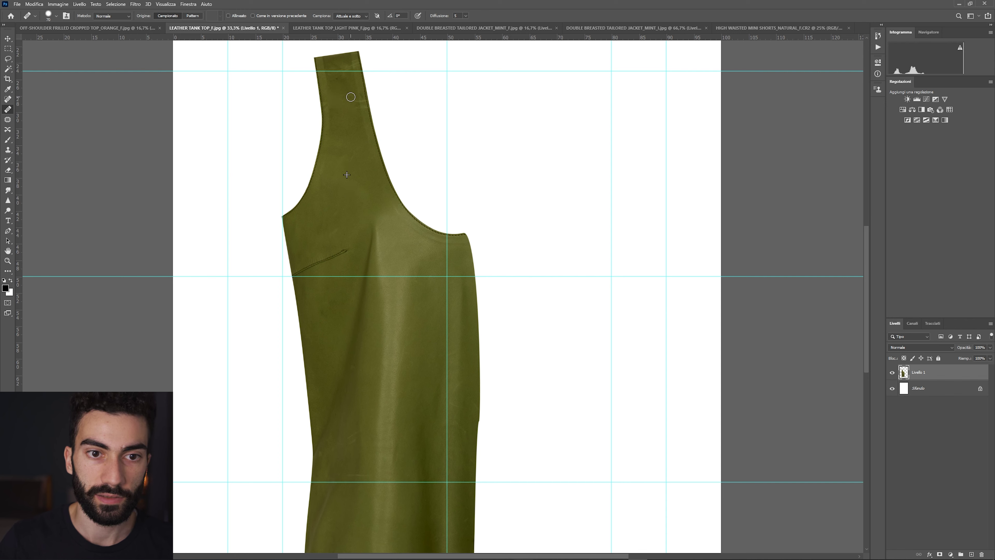
{"action": "left_click_drag", "start_coordinate": [384, 271], "coordinate": [369, 250]}
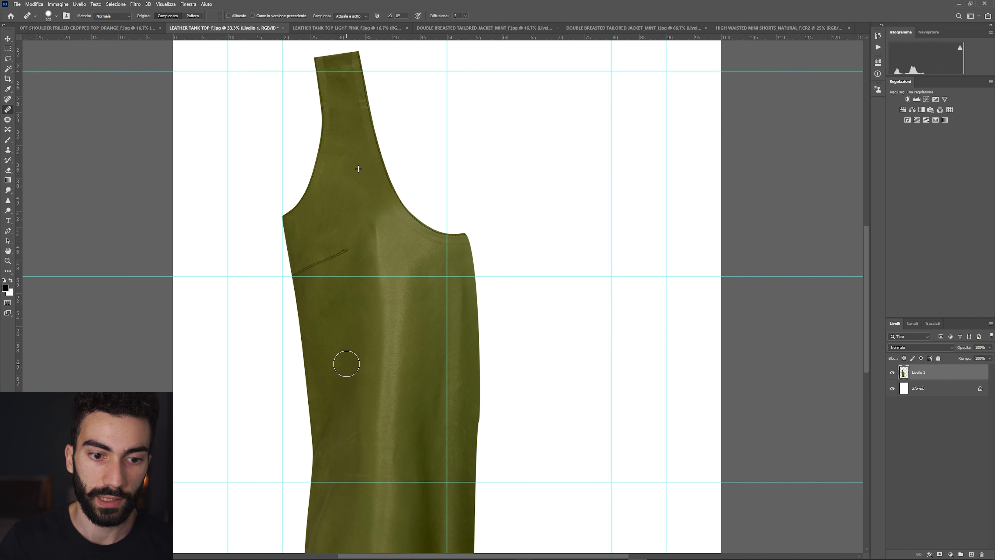
{"action": "scroll", "coordinate": [351, 345], "scroll_direction": "down", "scroll_amount": 3}
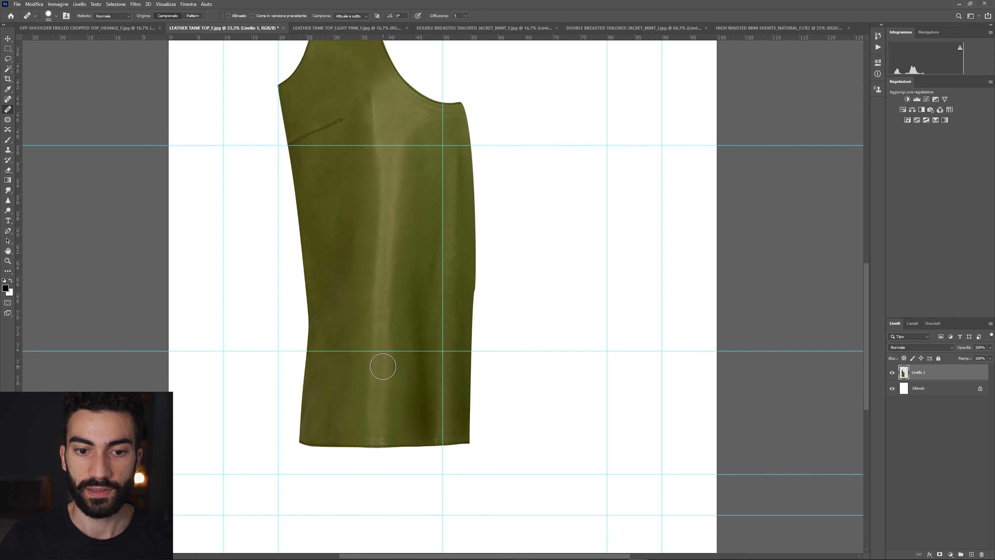
{"action": "left_click_drag", "start_coordinate": [426, 370], "coordinate": [427, 354]}
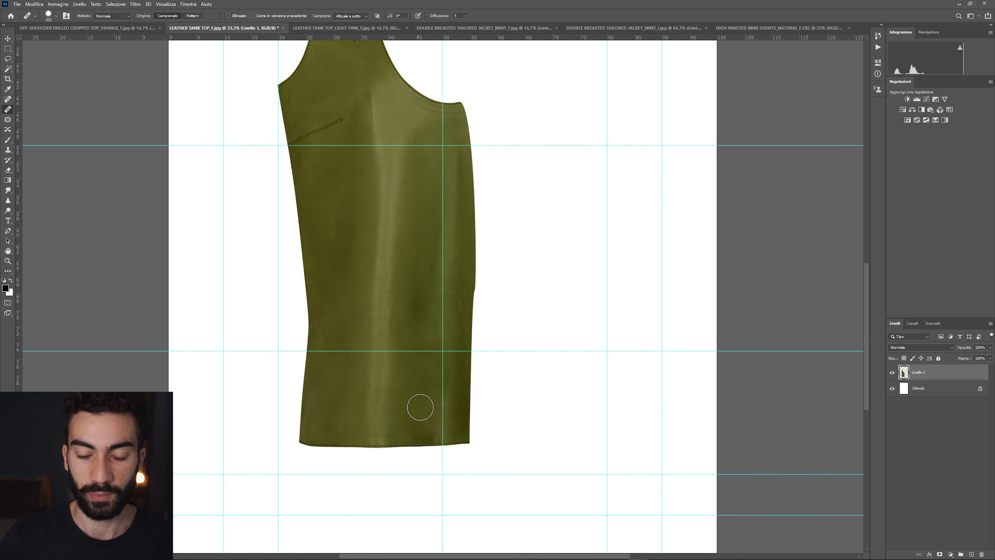
- Heal the marks and uneven leather patches along the right side and lower-left edge
{"action": "key", "text": "ctrl+h"}
{"action": "left_click", "coordinate": [470, 302]}
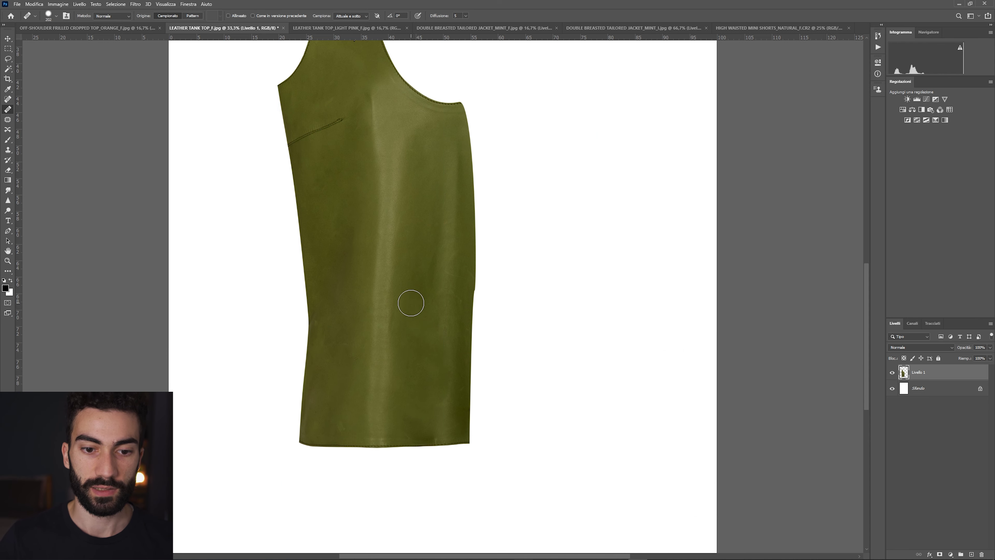
{"action": "left_click_drag", "start_coordinate": [438, 393], "coordinate": [437, 273]}
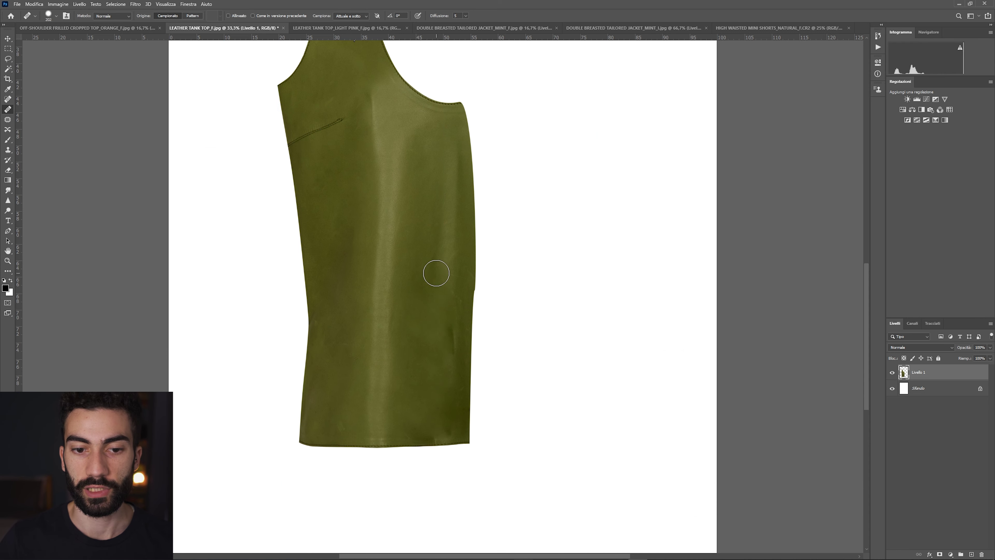
{"action": "left_click", "coordinate": [421, 203], "text": "alt"}
{"action": "left_click_drag", "start_coordinate": [451, 232], "coordinate": [446, 214]}
{"action": "left_click", "coordinate": [429, 207], "text": "alt"}
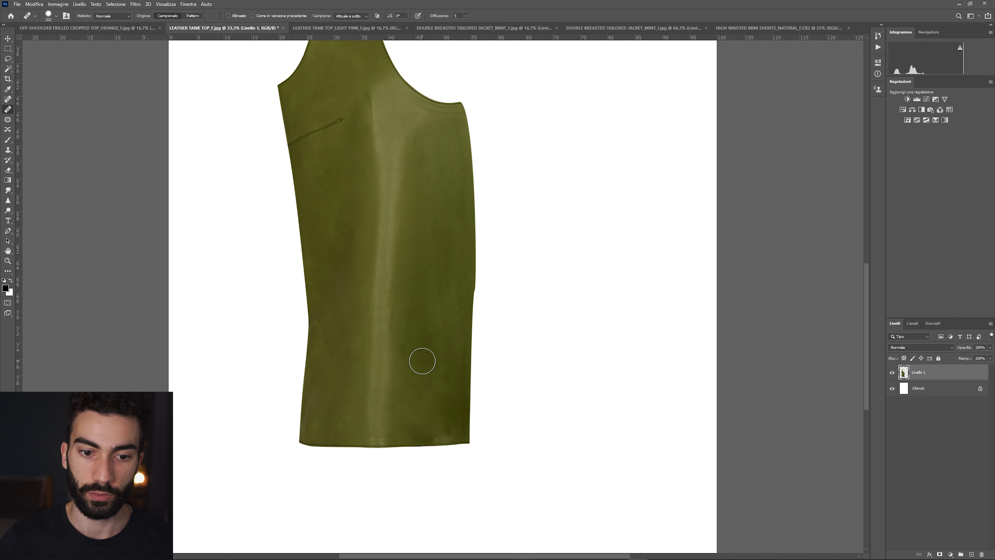
{"action": "left_click", "coordinate": [429, 279], "text": "alt"}
{"action": "left_click_drag", "start_coordinate": [431, 369], "coordinate": [440, 367]}
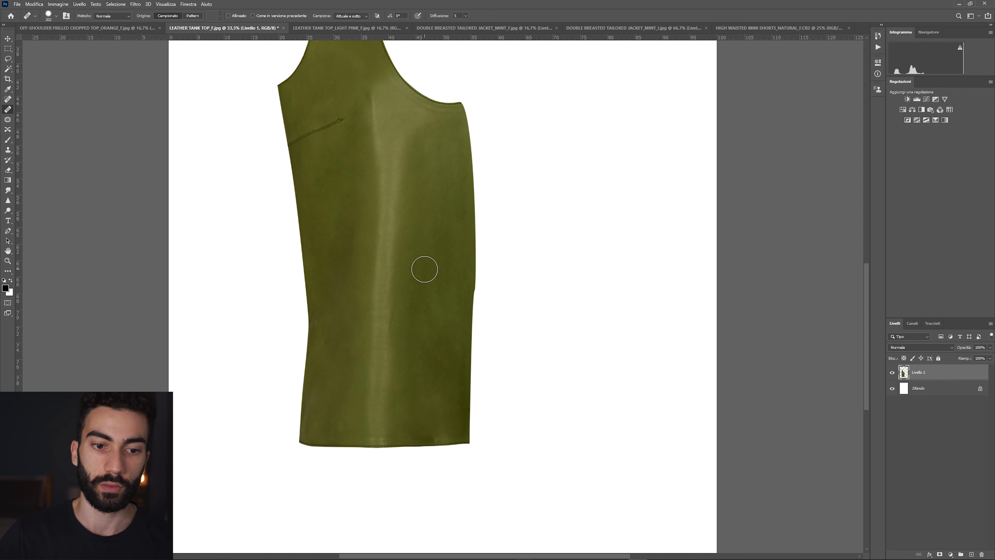
{"action": "left_click", "coordinate": [330, 333]}
{"action": "key", "text": "ctrl+minus"}
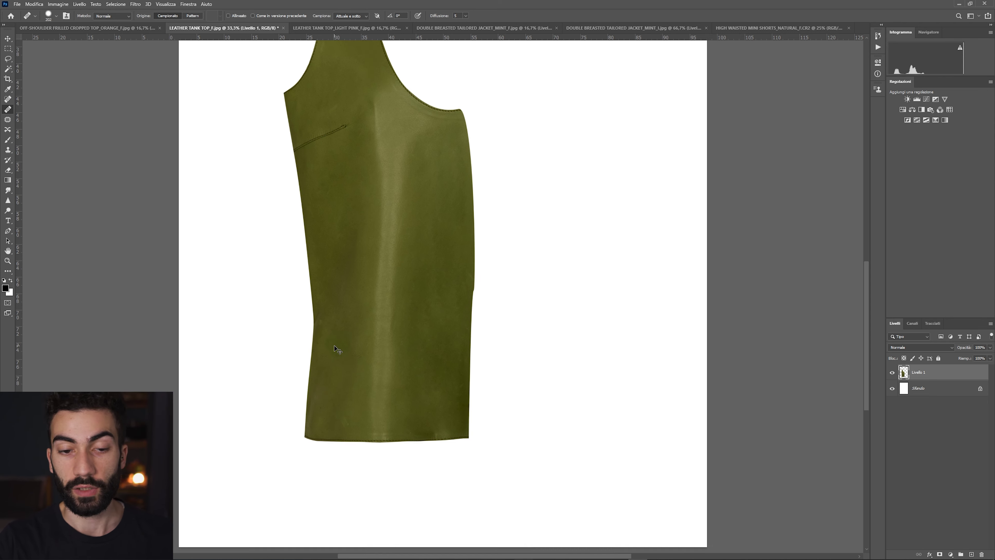
{"action": "key", "text": "ctrl+minus"}
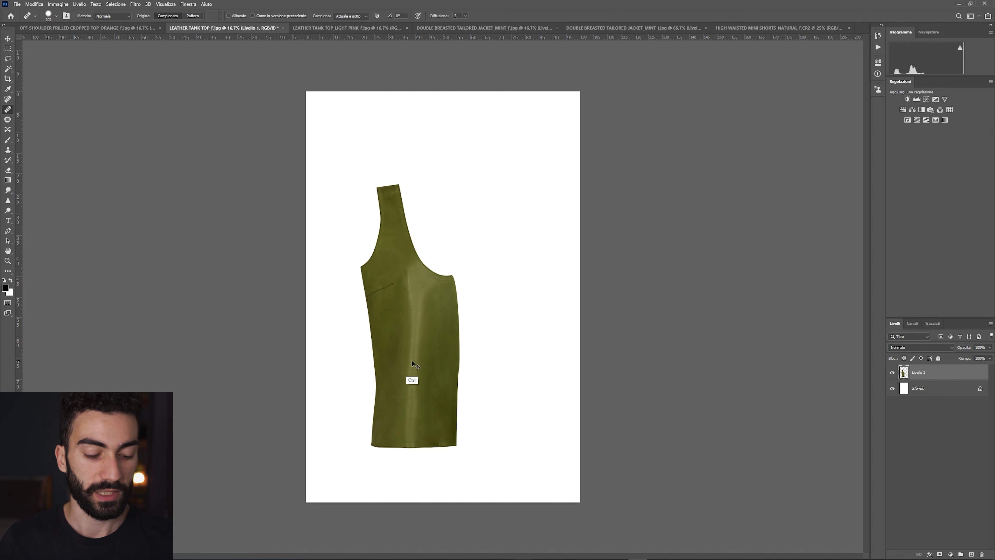
{"action": "key", "text": "ctrl+semicolon"}
- Duplicate the half top, flip it horizontally, and move it right as the mirrored half
{"action": "key", "text": "m"}
{"action": "mouse_move", "coordinate": [369, 213]}
{"action": "left_mouse_down"}
{"action": "mouse_move", "coordinate": [341, 157]}
{"action": "mouse_move", "coordinate": [444, 477]}
{"action": "left_mouse_up"}
{"action": "key", "text": "ctrl+j"}
{"action": "key", "text": "ctrl+t"}
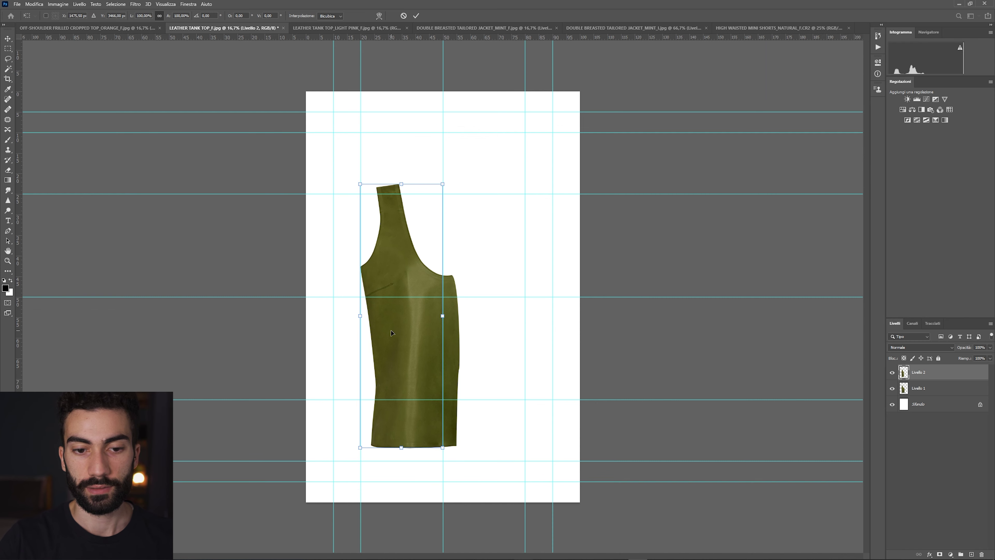
{"action": "right_click", "coordinate": [391, 333]}
{"action": "left_click", "coordinate": [416, 461]}
{"action": "left_click_drag", "start_coordinate": [416, 366], "coordinate": [500, 367]}
{"action": "key", "text": "Return"}
{"action": "key", "text": "m"}
- Erase the overlapping U-shaped neckline to reveal a V, then merge both halves
{"action": "key", "text": "ctrl+semicolon"}
{"action": "key", "text": "ctrl+plus"}
{"action": "key", "text": "ctrl+plus"}
{"action": "key", "text": "e"}
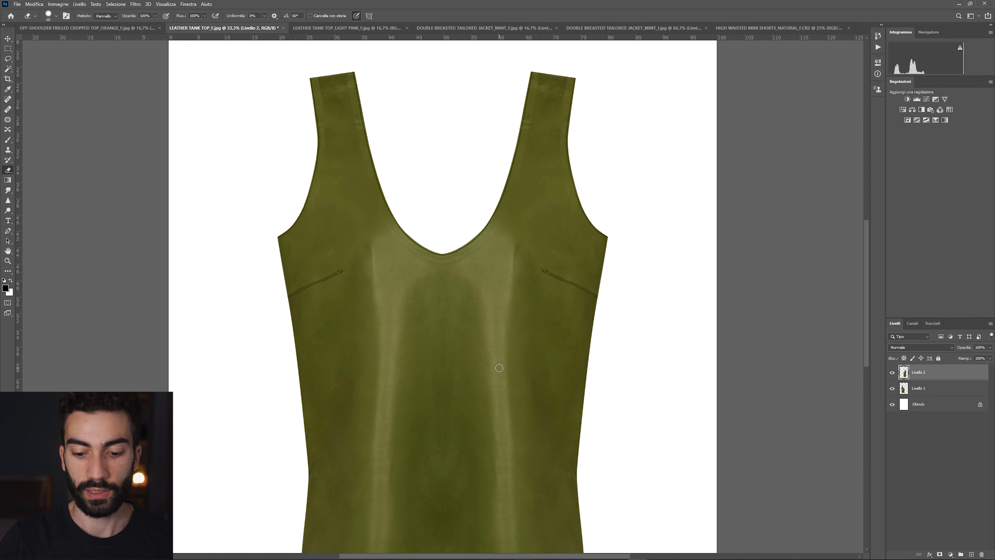
{"action": "key", "text": "ctrl+plus"}
{"action": "scroll", "coordinate": [522, 203], "scroll_direction": "down", "scroll_amount": 4}
{"action": "scroll", "coordinate": [449, 89], "scroll_direction": "up", "scroll_amount": 1}
{"action": "left_click_drag", "start_coordinate": [474, 79], "coordinate": [442, 92]}
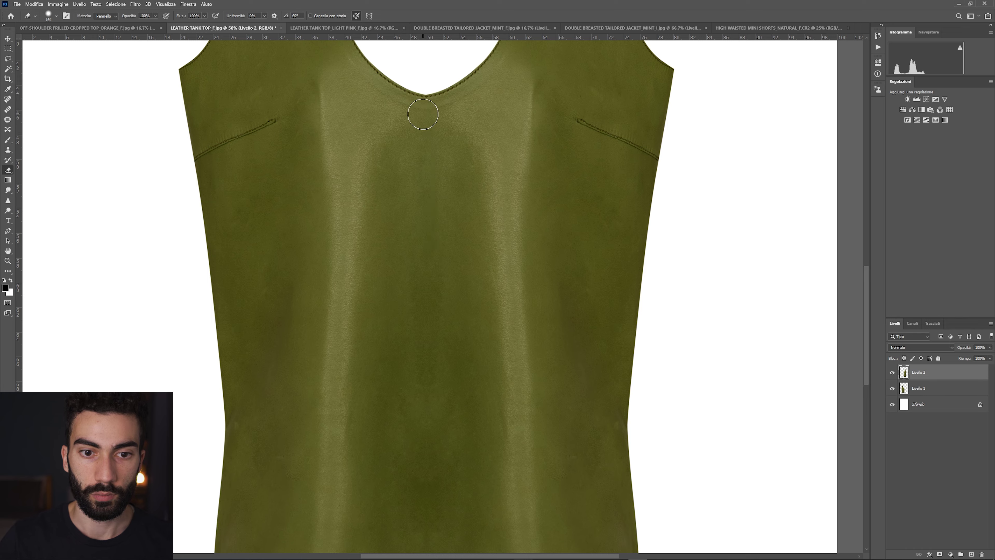
{"action": "scroll", "coordinate": [421, 211], "scroll_direction": "down", "scroll_amount": 5}
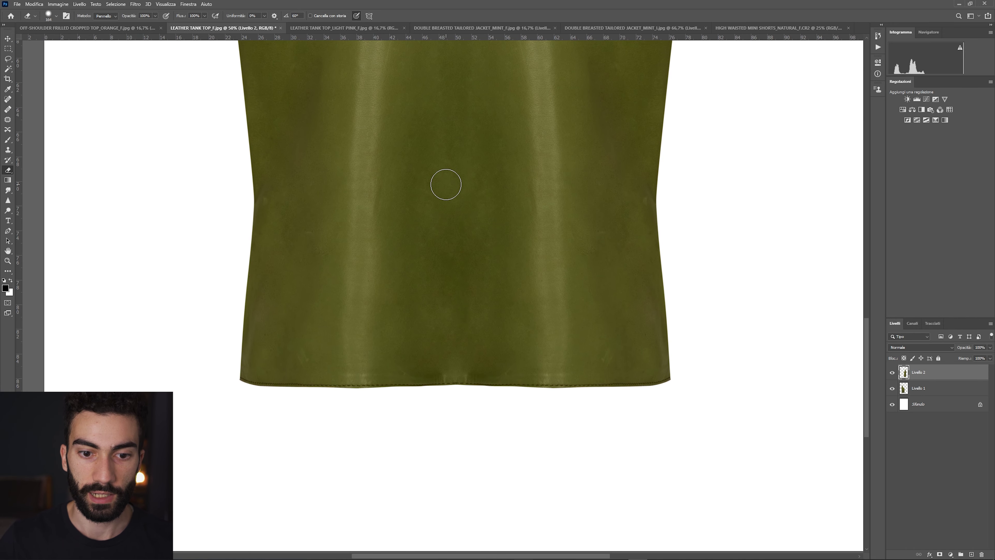
{"action": "scroll", "coordinate": [448, 339], "scroll_direction": "down", "scroll_amount": 3}
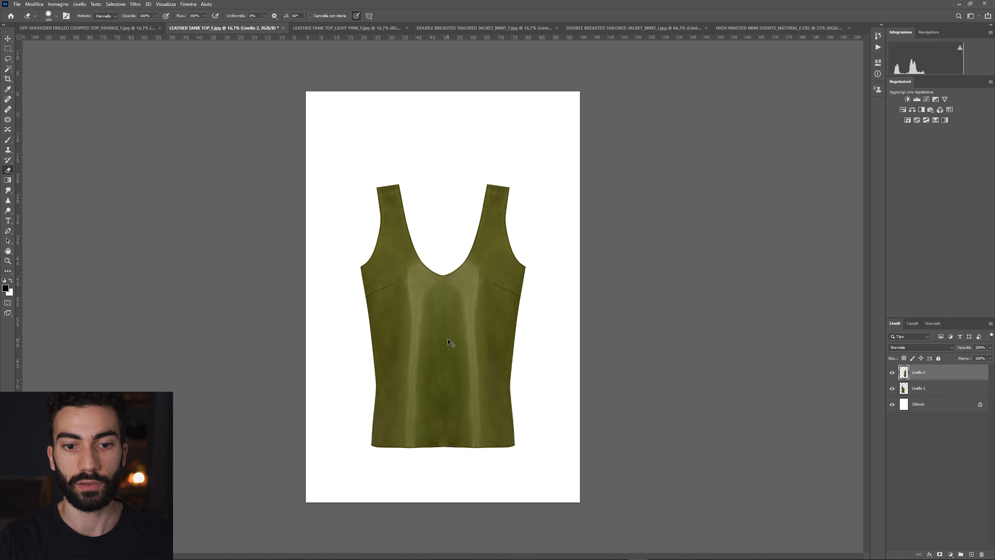
{"action": "key", "text": "ctrl+e"}
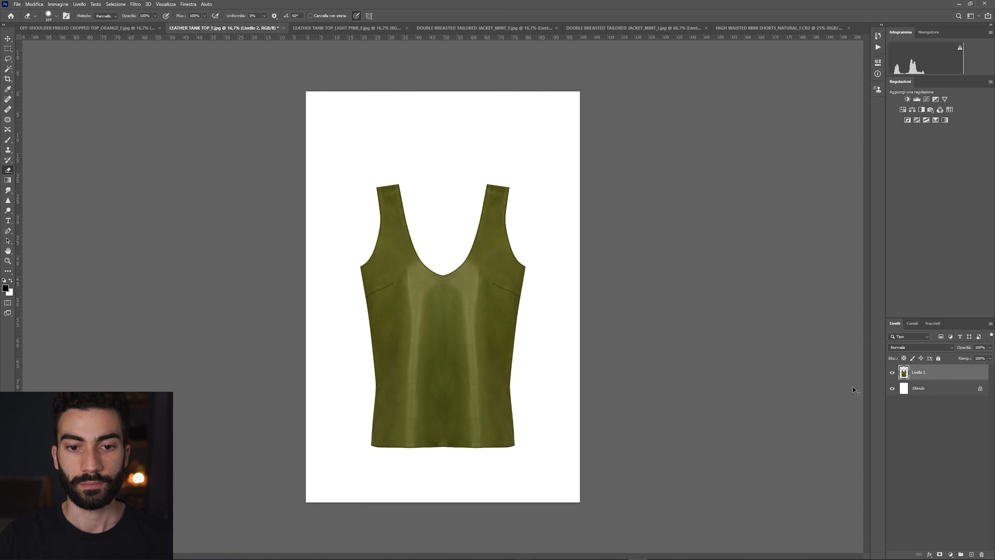
- Crop the image from the straps to the hem and widen the canvas to 110%
{"action": "key", "text": "c"}
{"action": "left_click_drag", "start_coordinate": [443, 92], "coordinate": [463, 135]}
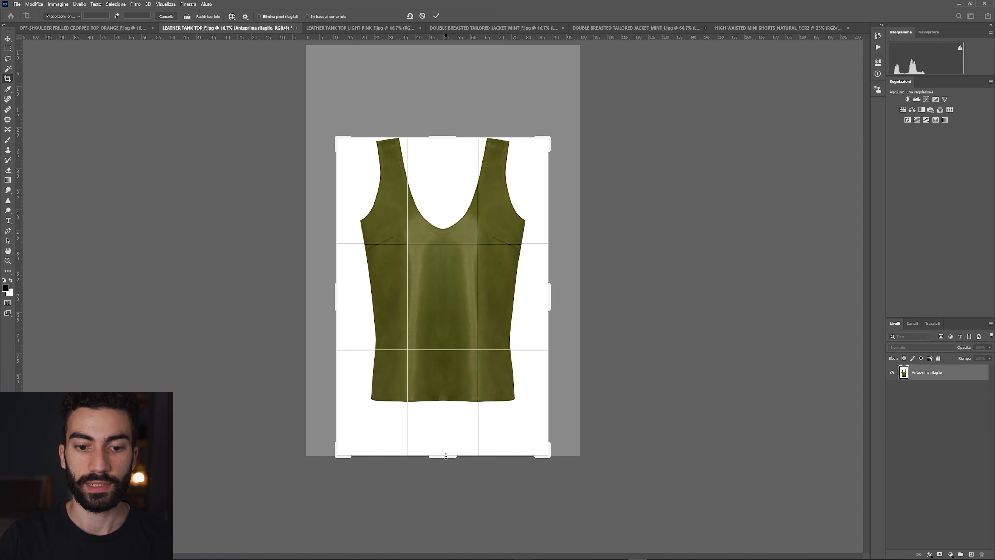
{"action": "left_click_drag", "start_coordinate": [446, 456], "coordinate": [448, 428]}
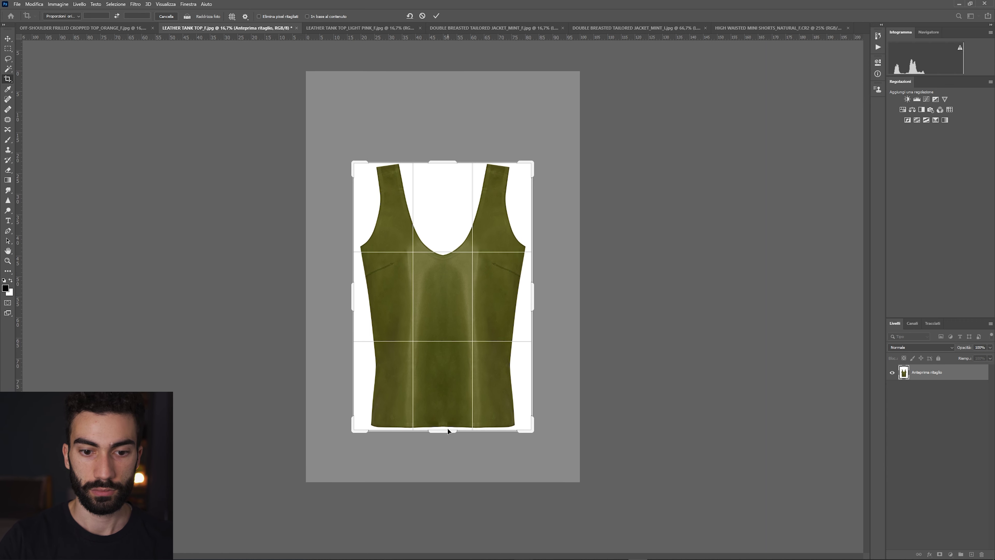
{"action": "key", "text": "Return"}
{"action": "key", "text": "ctrl+alt+c"}
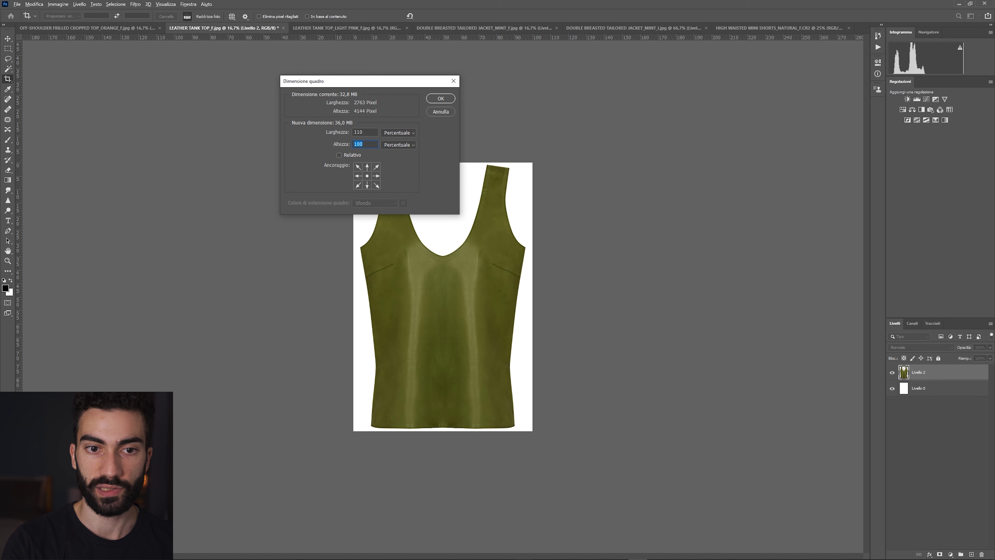
{"action": "key", "text": "Return"}
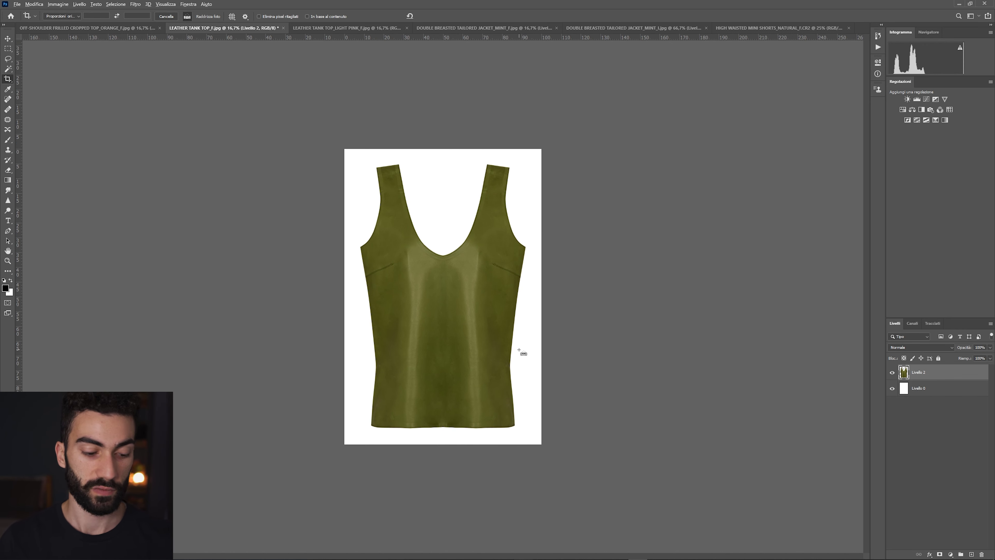
- Subtly reshape the tank top's neckline in Liquify
{"action": "key", "text": "ctrl+shift+x"}
{"action": "mouse_move", "coordinate": [415, 171]}
{"action": "left_mouse_down"}
{"action": "mouse_move", "coordinate": [395, 192]}
{"action": "mouse_move", "coordinate": [405, 198]}
{"action": "left_mouse_up"}
{"action": "key", "text": "ctrl+z"}
{"action": "key", "text": "Return"}
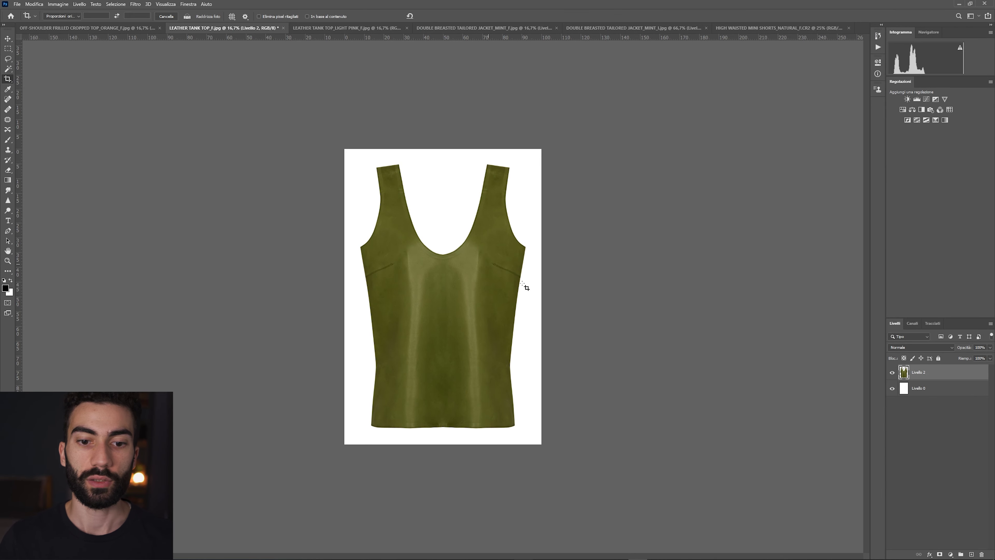
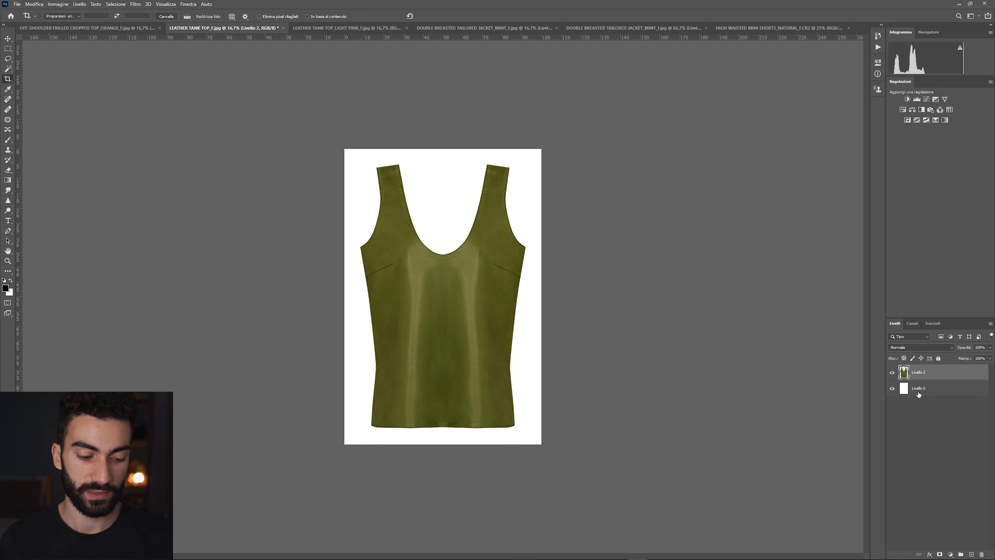
- Paste the merged green cut-out top into the light pink photo as one layer
{"action": "left_click", "coordinate": [365, 28]}
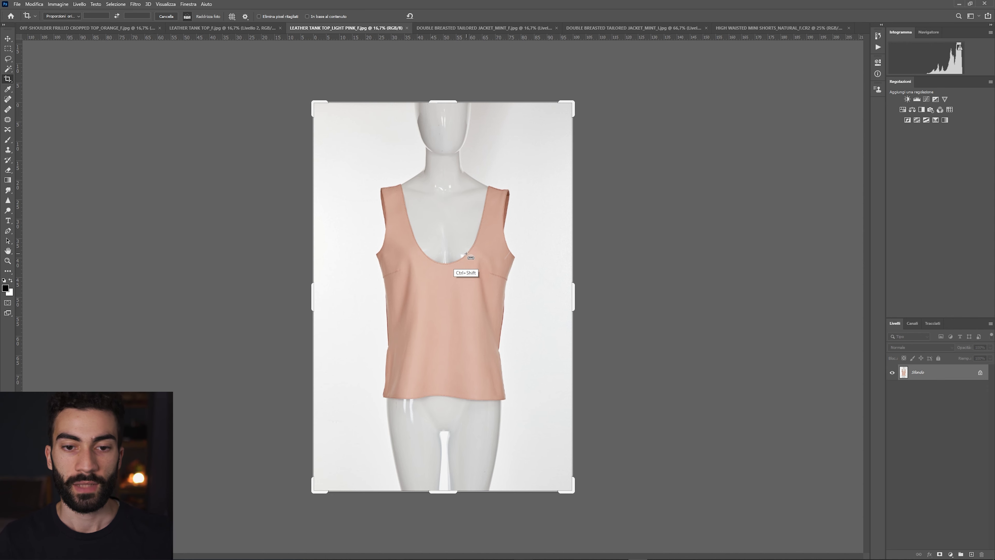
{"action": "key", "text": "ctrl+v"}
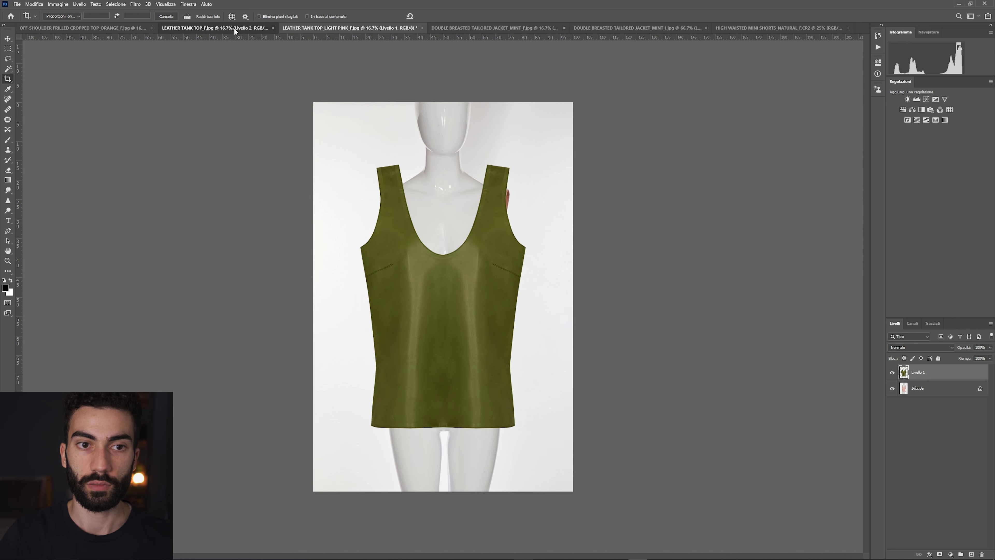
{"action": "left_click", "coordinate": [234, 27]}
{"action": "key", "text": "ctrl+shift+e"}
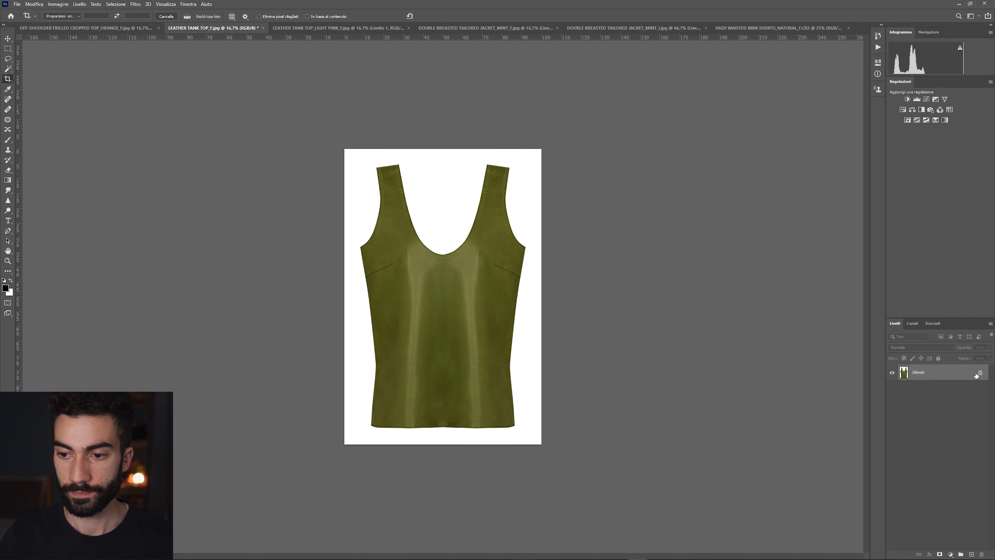
{"action": "left_click", "coordinate": [345, 27]}
{"action": "key", "text": "ctrl+v"}
{"action": "left_click", "coordinate": [960, 390]}
{"action": "key", "text": "Delete"}
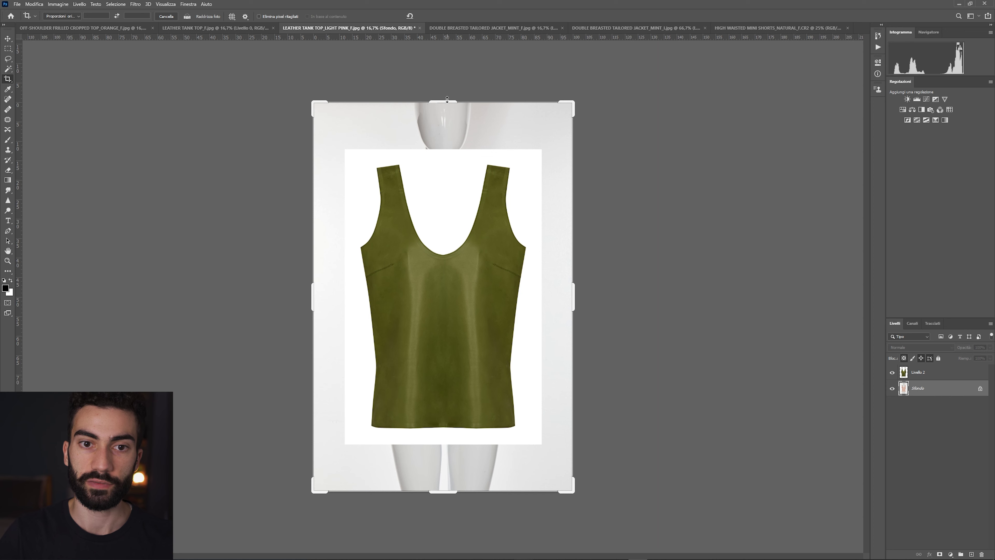
- Crop the pink photo's top and bottom to match the green cut-out's frame
{"action": "left_click_drag", "start_coordinate": [447, 99], "coordinate": [446, 147]}
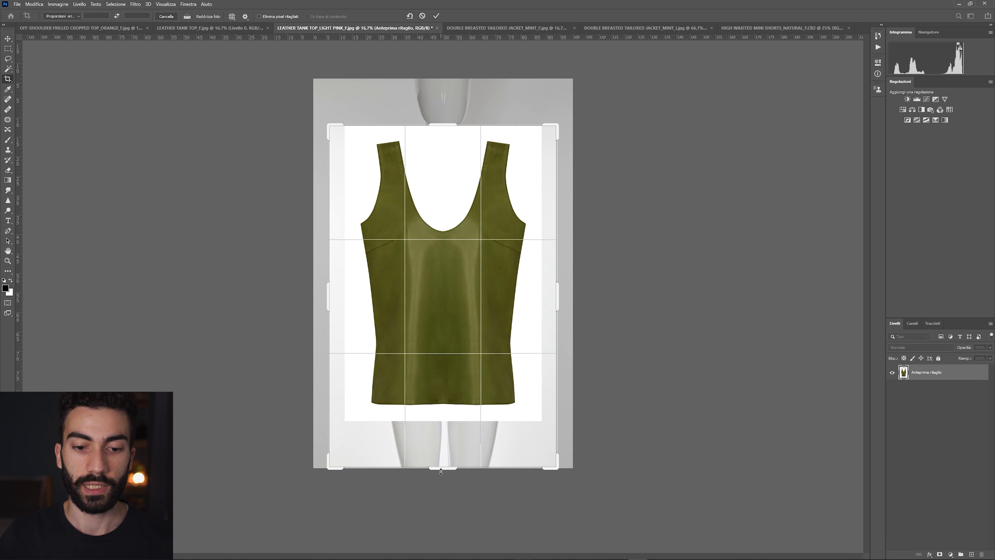
{"action": "left_click_drag", "start_coordinate": [441, 472], "coordinate": [453, 452]}
{"action": "key", "text": "Return"}
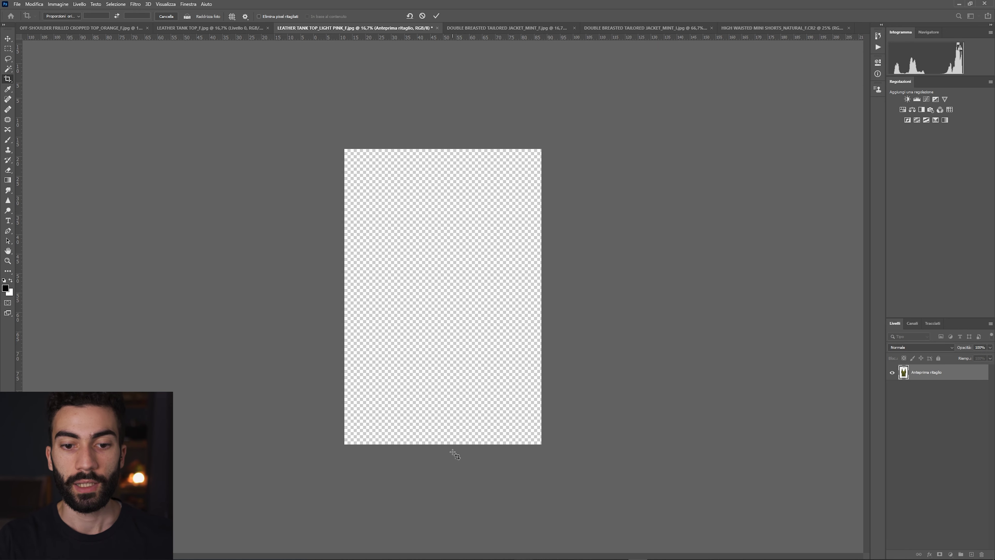
{"action": "left_click", "coordinate": [957, 373]}
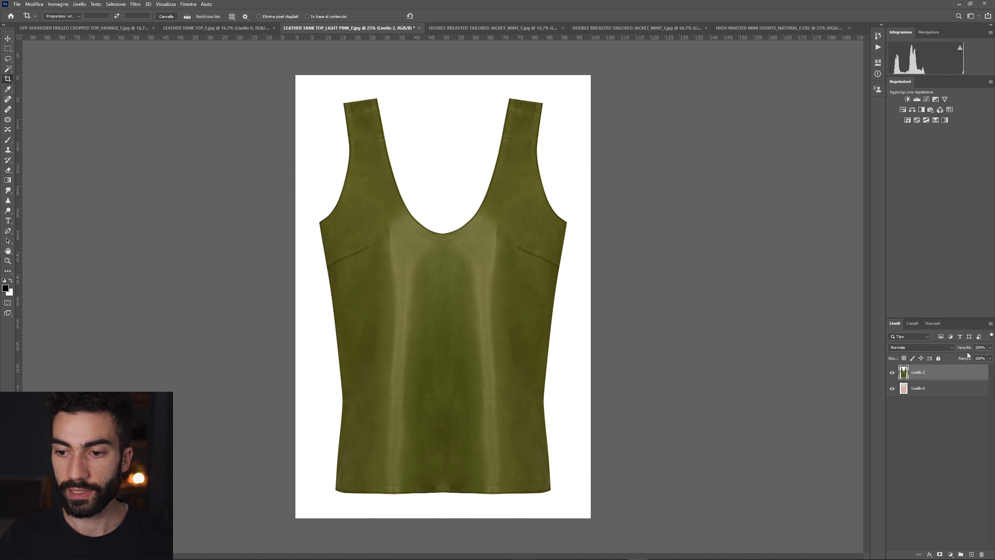
- Set the green top to 50% opacity and move the pink photo up under it
{"action": "key", "text": "5"}
{"action": "left_click", "coordinate": [945, 387]}
{"action": "key", "text": "ctrl+t"}
{"action": "left_click_drag", "start_coordinate": [616, 289], "coordinate": [609, 261]}
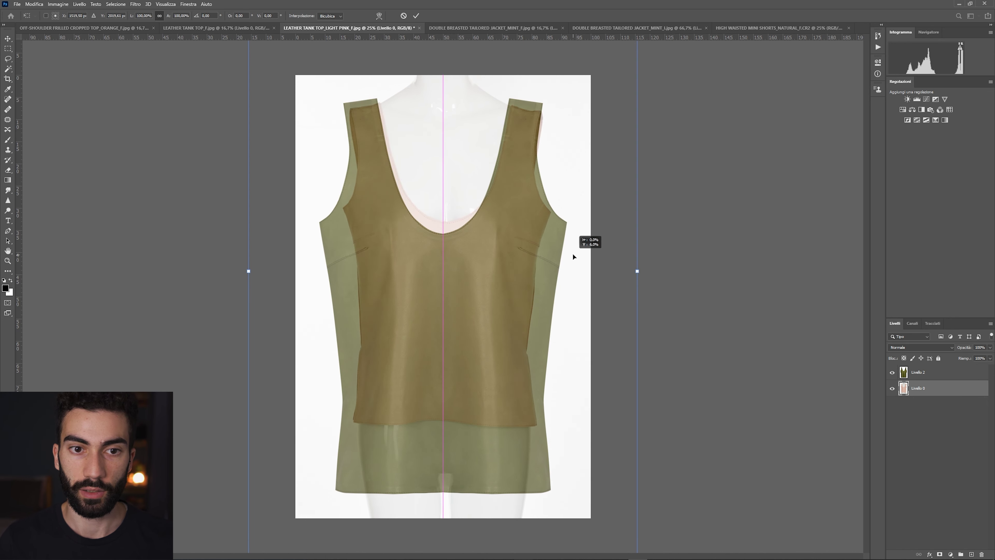
{"action": "key", "text": "ctrl+minus"}
{"action": "key", "text": "ctrl+minus"}
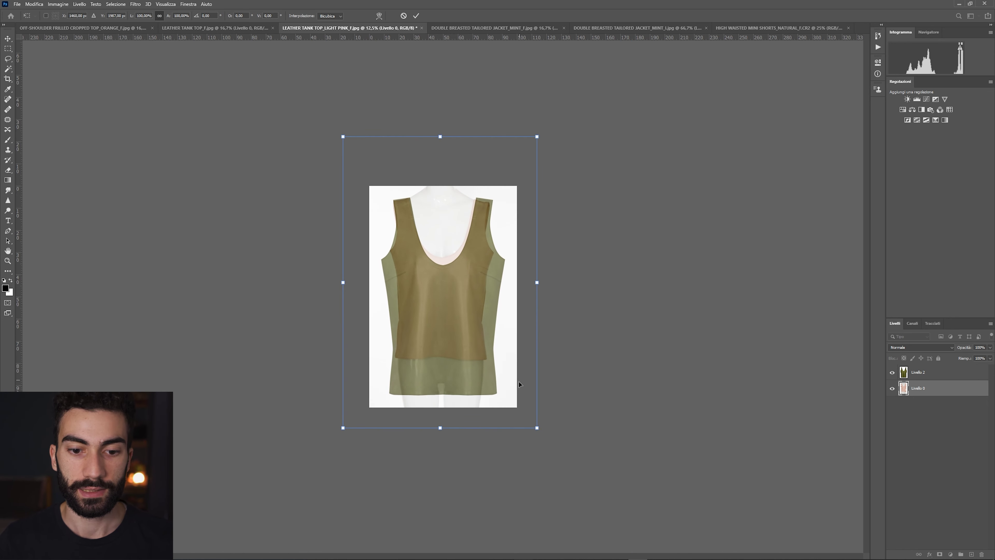
- Scale the pink photo up to match the green top, then launch Liquify
{"action": "left_click_drag", "start_coordinate": [439, 426], "coordinate": [444, 453]}
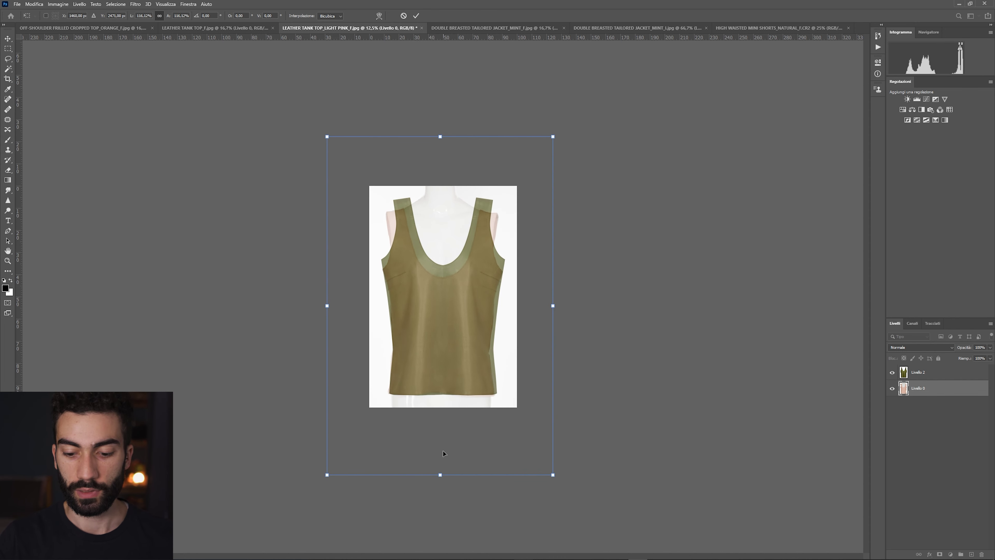
{"action": "key", "text": "ctrl+plus"}
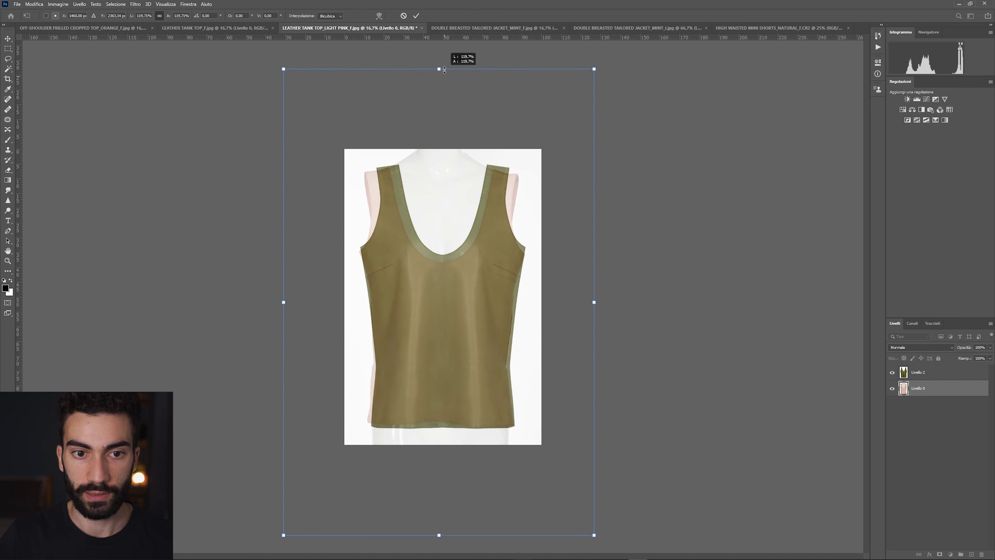
{"action": "left_click_drag", "start_coordinate": [440, 84], "coordinate": [465, 64]}
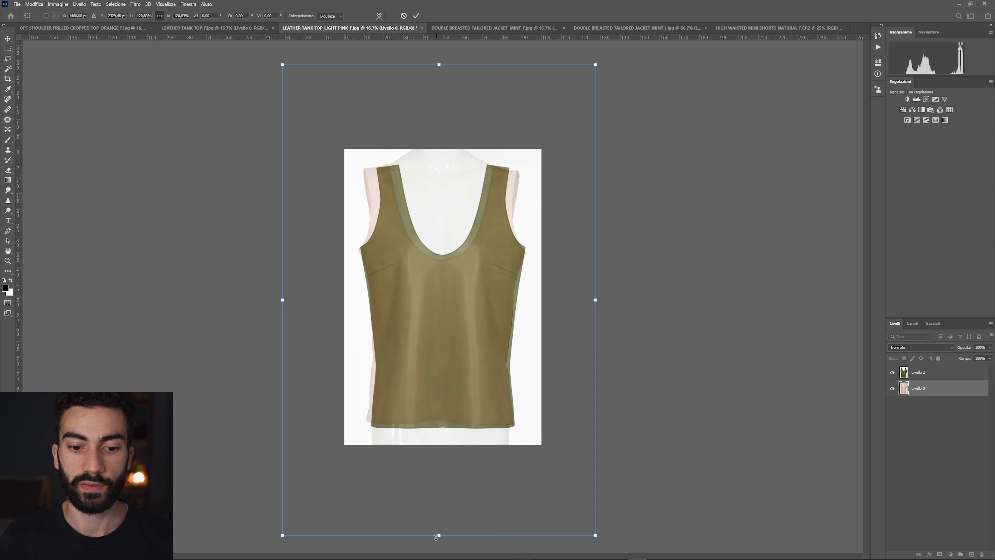
{"action": "key", "text": "Return"}
{"action": "key", "text": "c"}
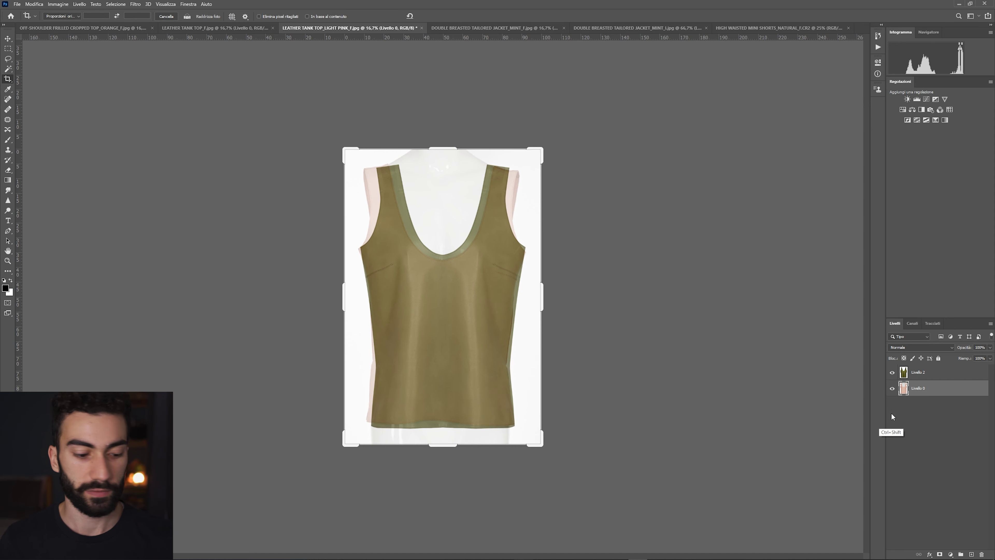
{"action": "key", "text": "ctrl+shift+x"}
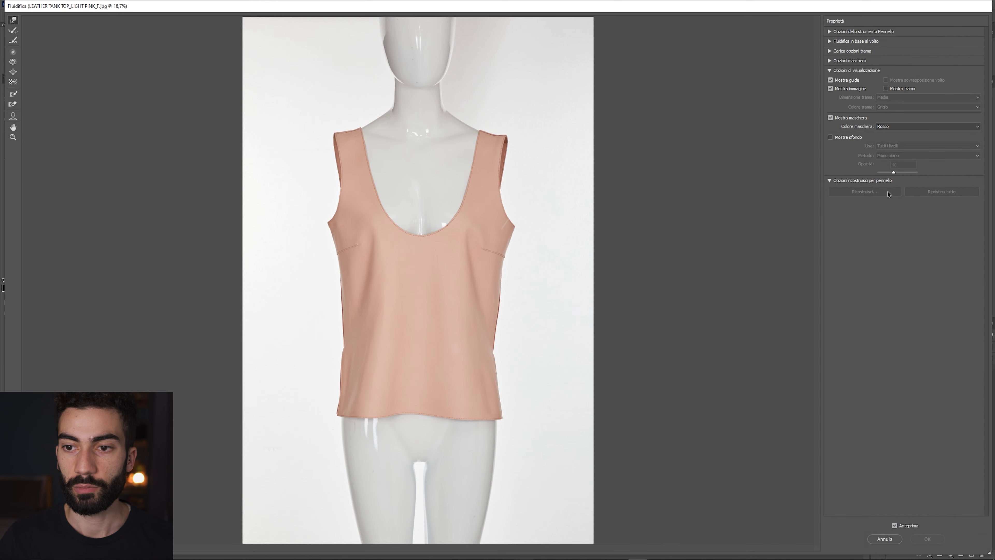
- Show the green top layer as a 40% Liquify backdrop and toggle it to compare armholes
{"action": "left_click", "coordinate": [861, 137]}
{"action": "left_click", "coordinate": [902, 146]}
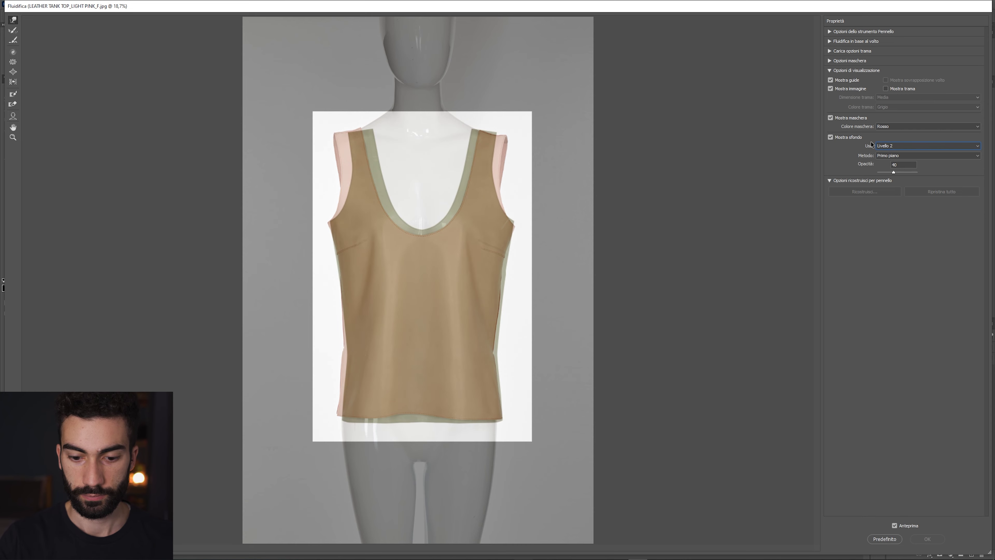
{"action": "left_click_drag", "start_coordinate": [611, 78], "coordinate": [630, 55]}
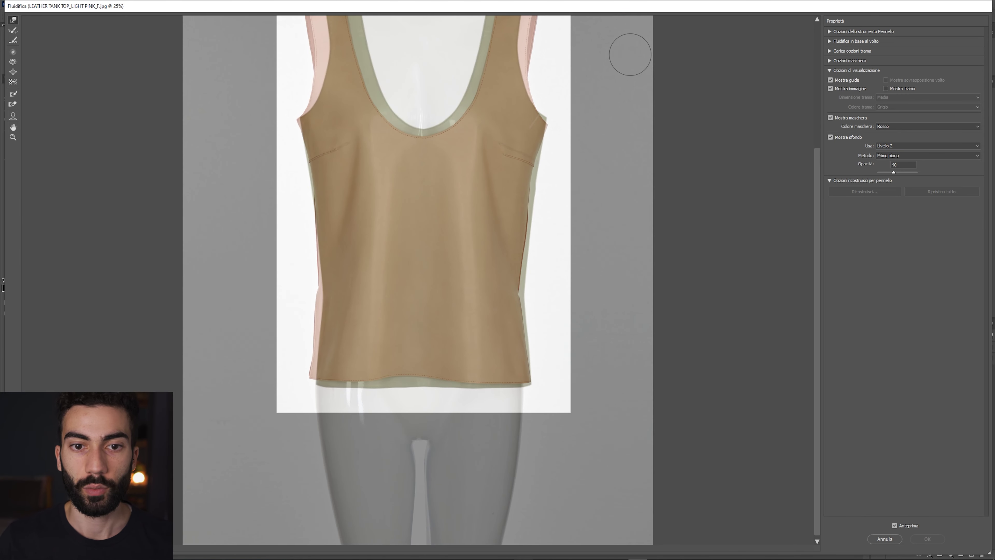
{"action": "key", "text": "ctrl+minus"}
{"action": "left_click", "coordinate": [831, 137]}
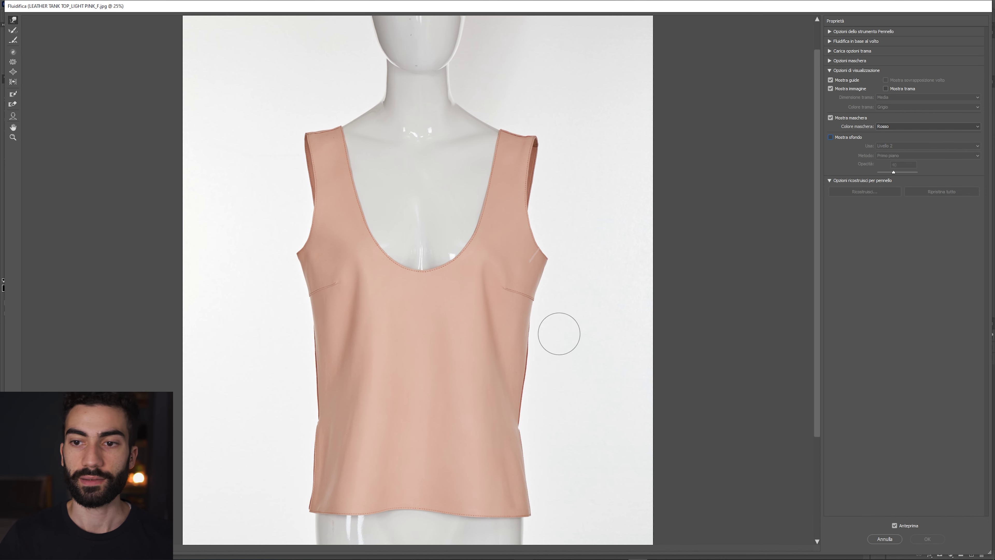
{"action": "left_click", "coordinate": [843, 140]}
{"action": "left_click", "coordinate": [634, 178]}
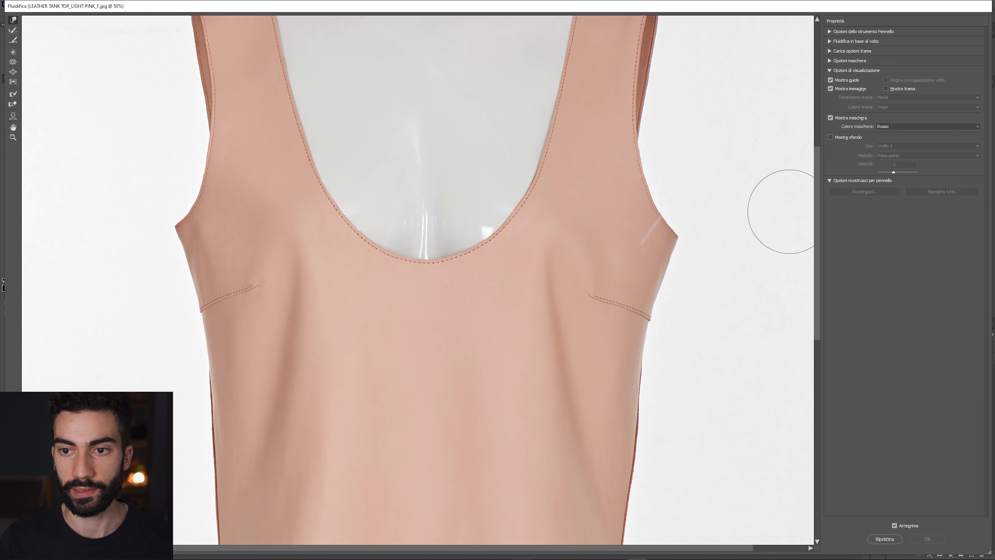
{"action": "left_click", "coordinate": [831, 137]}
{"action": "scroll", "coordinate": [723, 312], "scroll_direction": "right", "scroll_amount": 2}
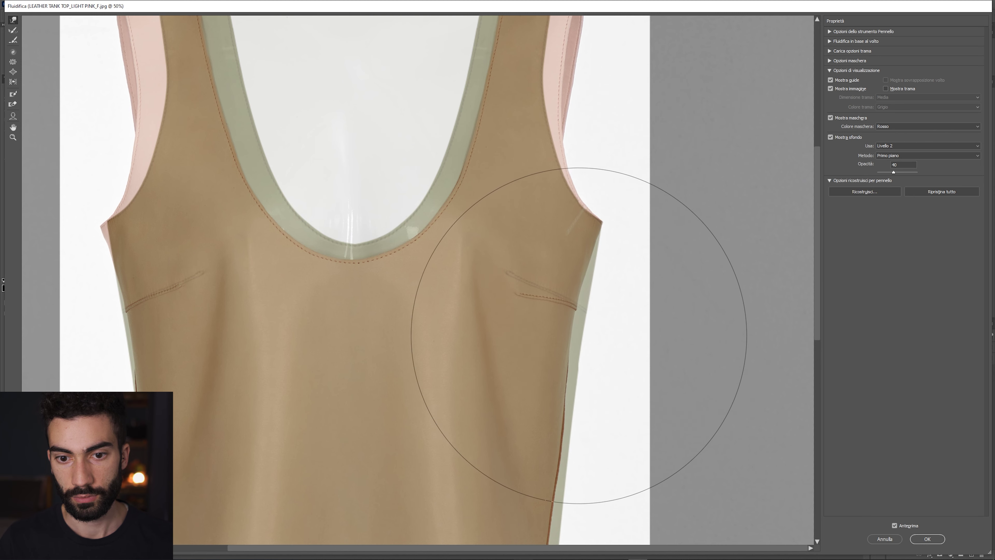
- Pan over the chest darts to the hem, trying and clearing a freeze mask
{"action": "left_click_drag", "start_coordinate": [630, 360], "coordinate": [636, 281]}
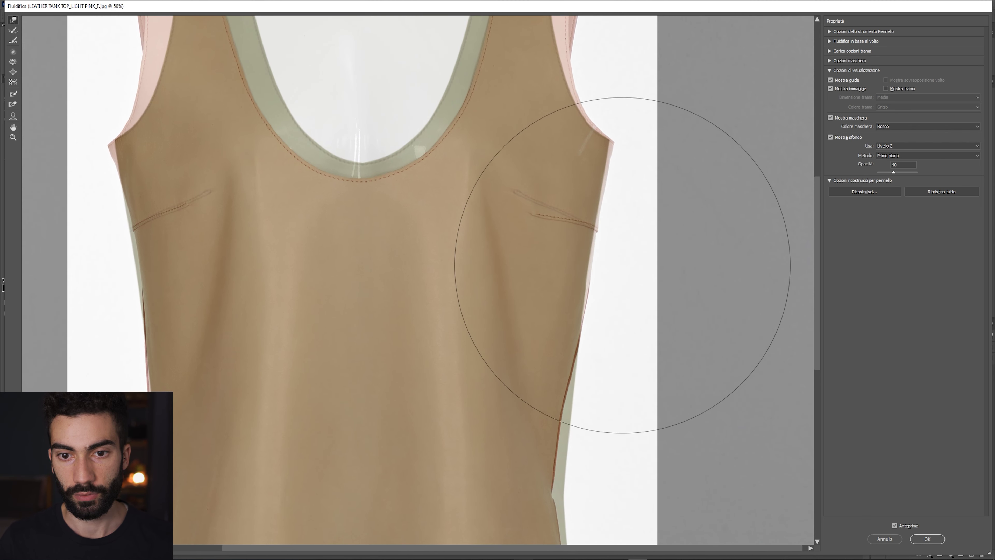
{"action": "left_click_drag", "start_coordinate": [556, 245], "coordinate": [539, 219]}
{"action": "left_click", "coordinate": [538, 220], "text": "alt"}
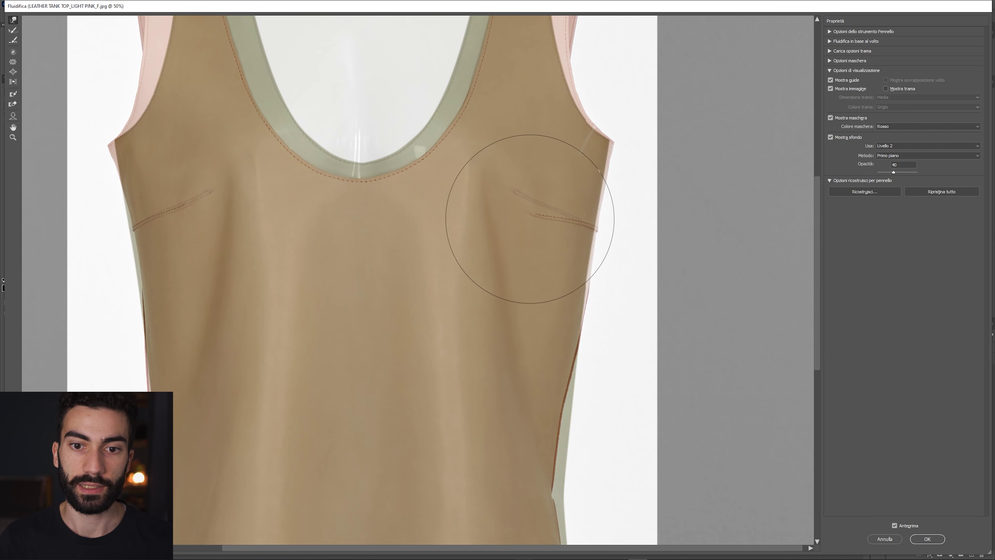
{"action": "left_click_drag", "start_coordinate": [585, 344], "coordinate": [576, 204]}
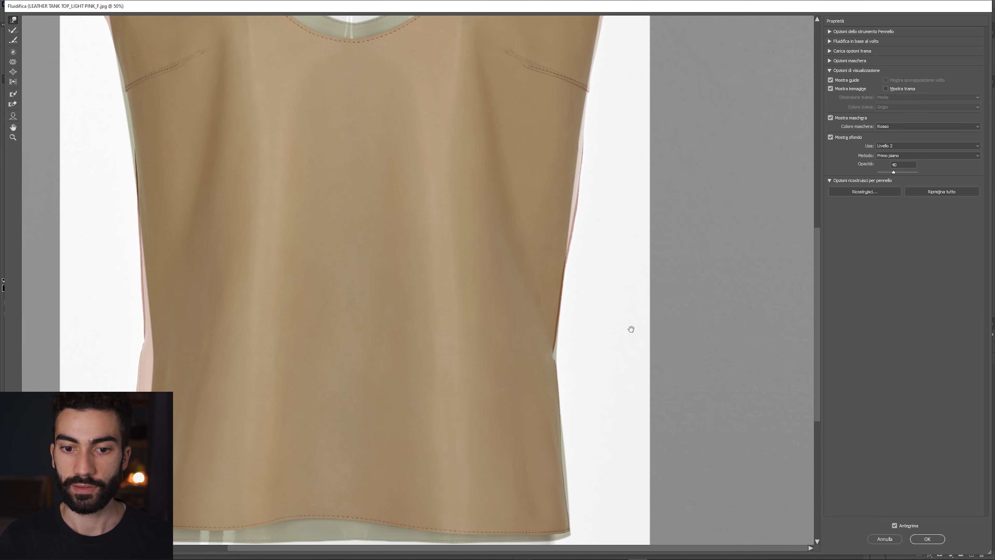
{"action": "scroll", "coordinate": [629, 329], "scroll_direction": "down", "scroll_amount": 3}
{"action": "scroll", "coordinate": [629, 356], "scroll_direction": "down", "scroll_amount": 3}
- Push the hem's right half down to follow the green outline with a smaller warp brush
{"action": "left_click_drag", "start_coordinate": [627, 325], "coordinate": [406, 360]}
{"action": "left_click_drag", "start_coordinate": [420, 320], "coordinate": [347, 327]}
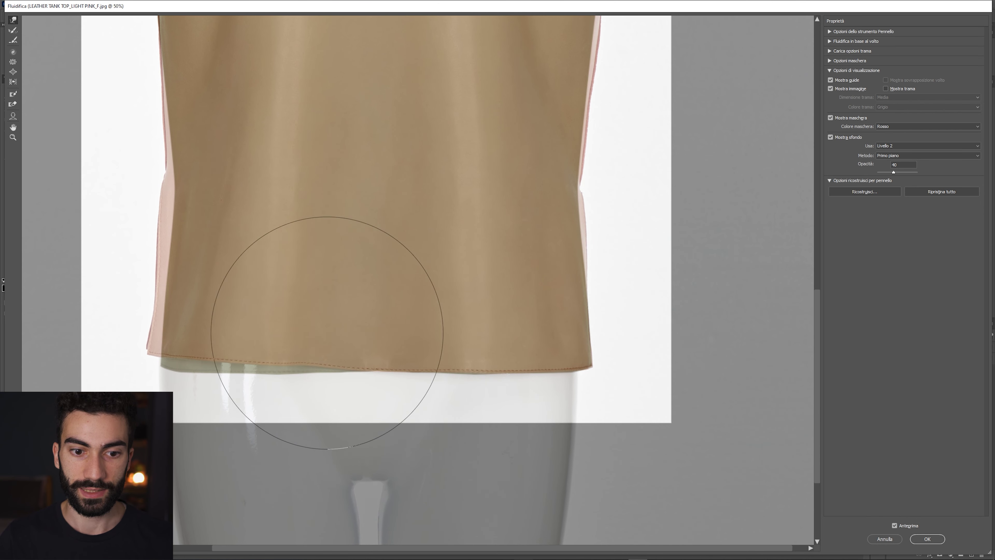
{"action": "left_click_drag", "start_coordinate": [395, 349], "coordinate": [345, 355]}
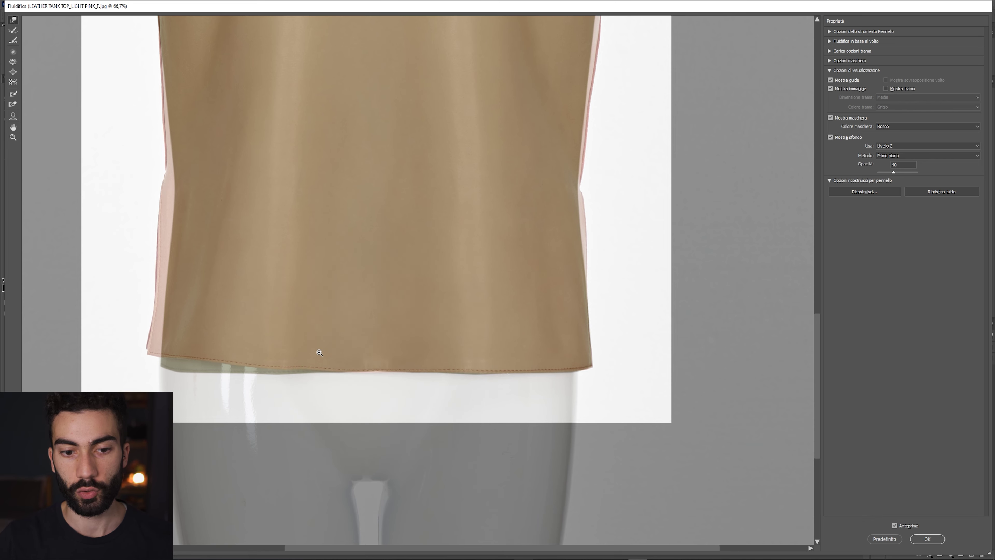
{"action": "key", "text": "ctrl+plus"}
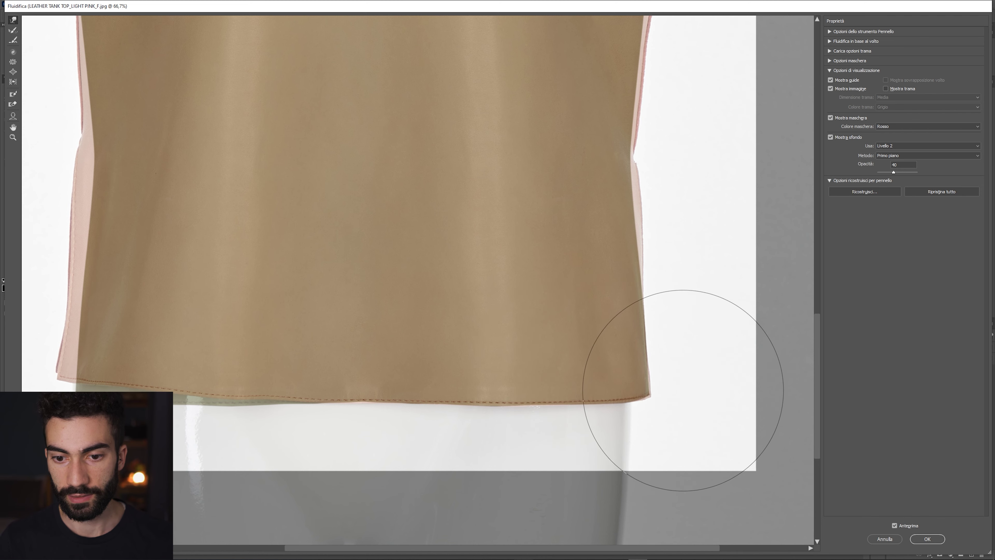
{"action": "left_click_drag", "start_coordinate": [627, 392], "coordinate": [610, 397]}
{"action": "key", "text": "bracketleft"}
{"action": "key", "text": "bracketleft"}
{"action": "key", "text": "bracketleft"}
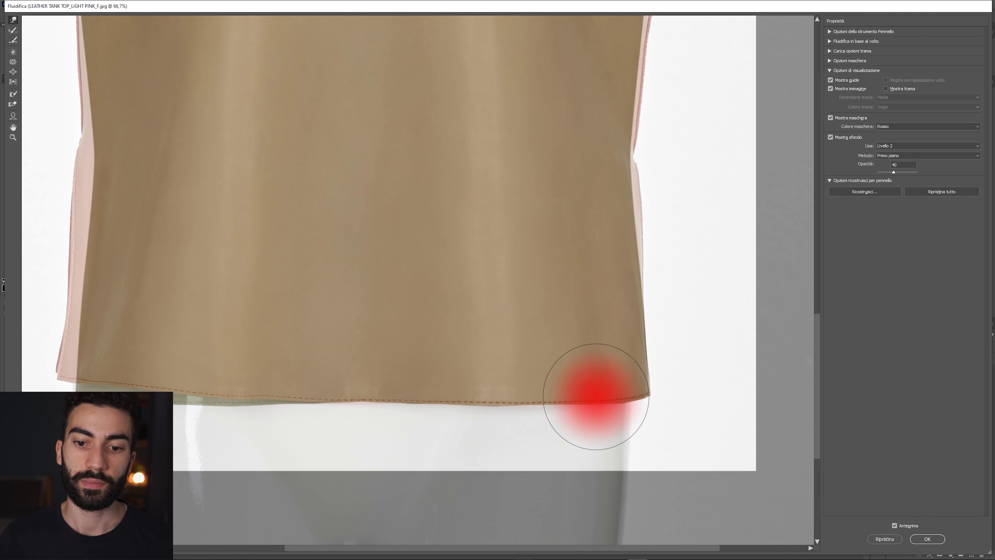
{"action": "key", "text": "ctrl+z"}
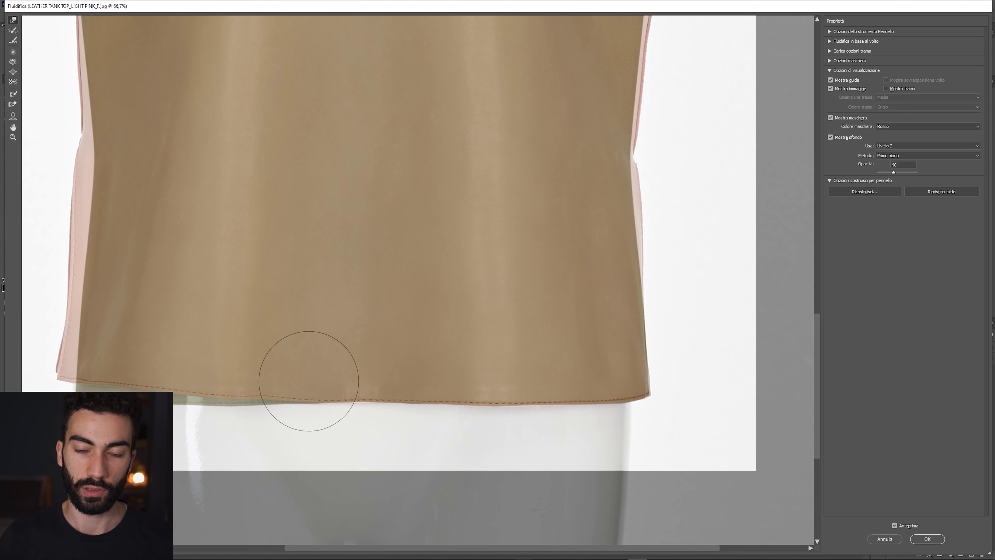
{"action": "scroll", "coordinate": [285, 378], "scroll_direction": "up", "scroll_amount": 10}
- Push the bottom of the neckline up with the Forward Warp brush
{"action": "key", "text": "bracketright"}
{"action": "key", "text": "bracketright"}
{"action": "key", "text": "bracketright"}
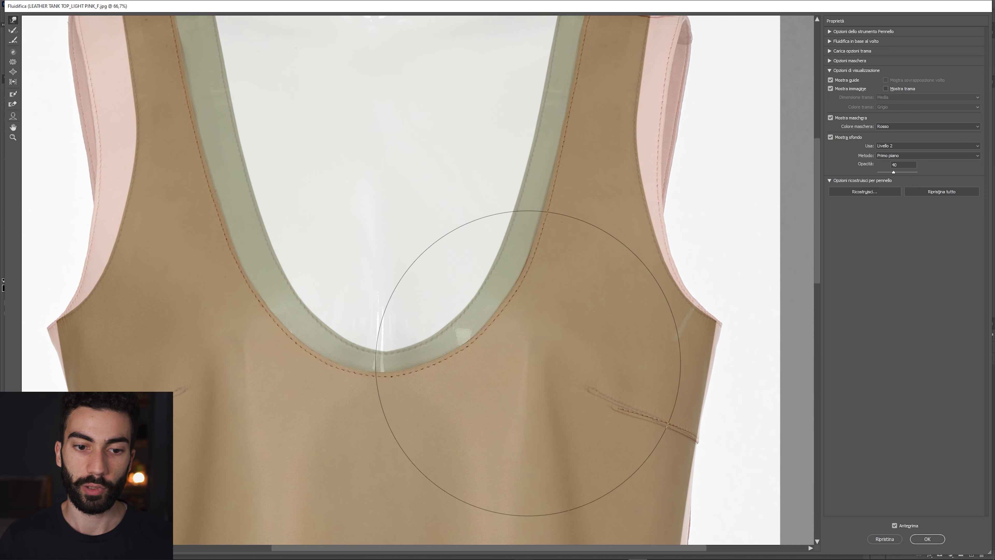
{"action": "left_click_drag", "start_coordinate": [390, 351], "coordinate": [377, 333]}
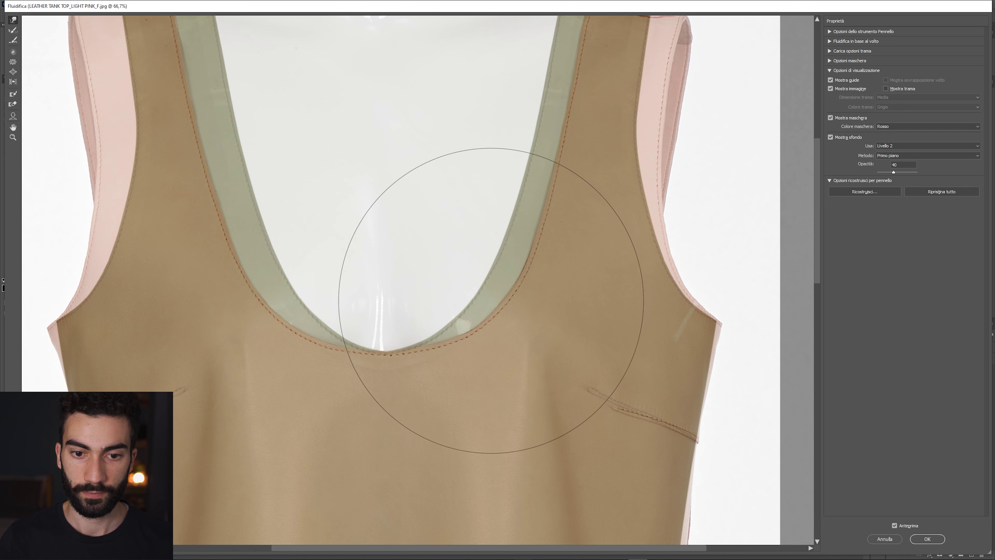
{"action": "left_click", "coordinate": [554, 204], "text": "alt"}
{"action": "key", "text": "bracketright"}
{"action": "key", "text": "bracketright"}
{"action": "key", "text": "bracketright"}
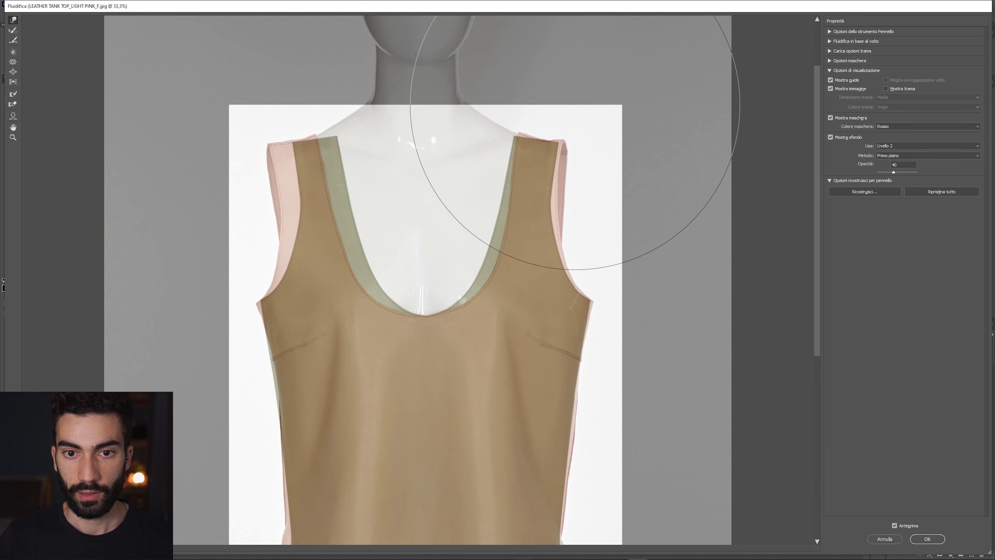
{"action": "right_click", "coordinate": [484, 244], "text": "alt"}
{"action": "left_click_drag", "start_coordinate": [484, 244], "coordinate": [422, 249]}
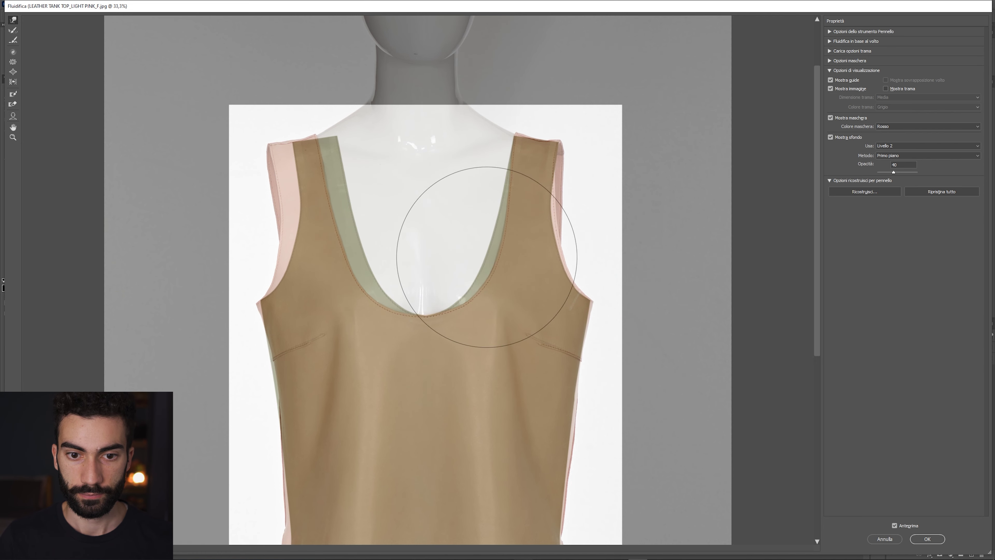
{"action": "key", "text": "ctrl+plus"}
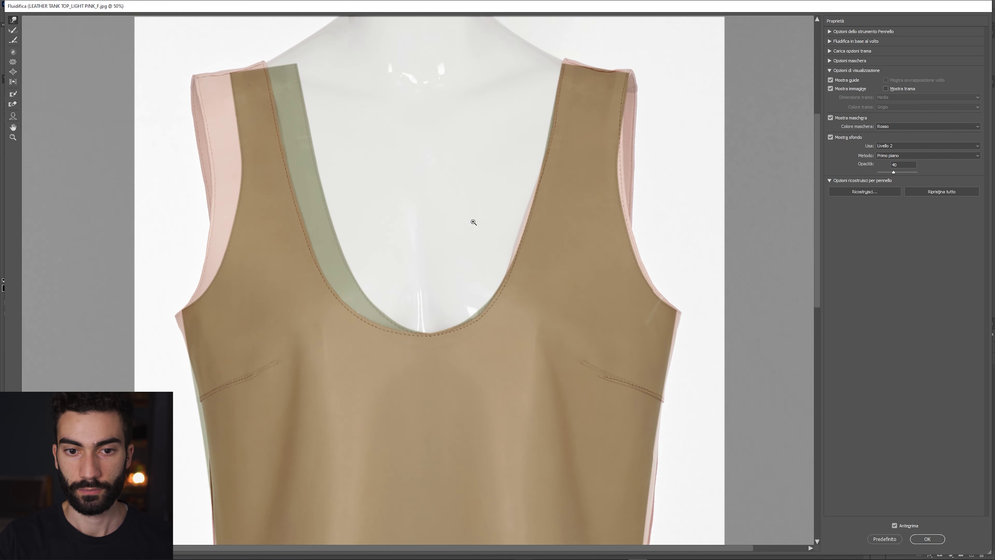
- Reshape the neckline with a smaller warp brush and bring the shoulders into view
{"action": "right_click", "coordinate": [621, 240], "text": "alt"}
{"action": "left_click_drag", "start_coordinate": [620, 240], "coordinate": [522, 211]}
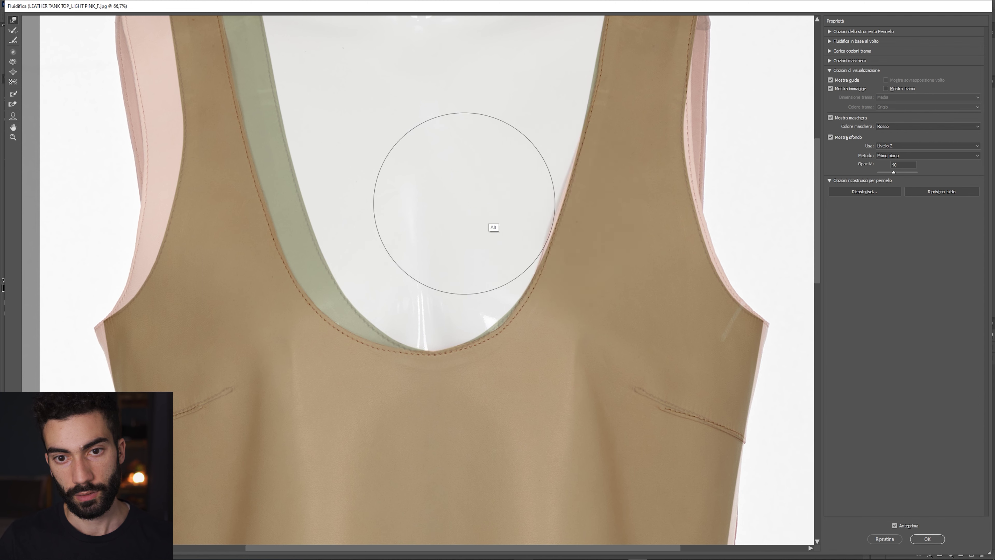
{"action": "right_click", "coordinate": [507, 300], "text": "alt"}
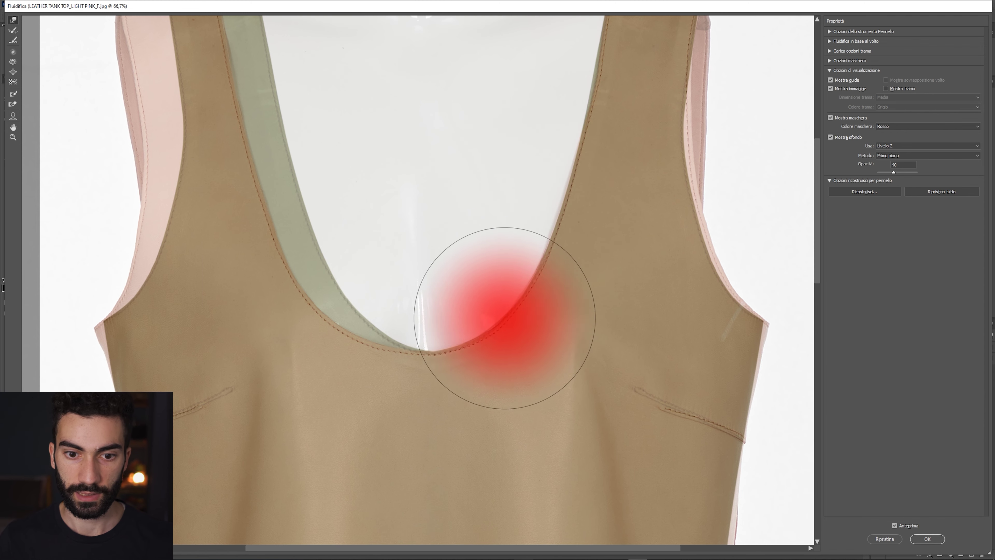
{"action": "left_click_drag", "start_coordinate": [507, 299], "coordinate": [460, 316]}
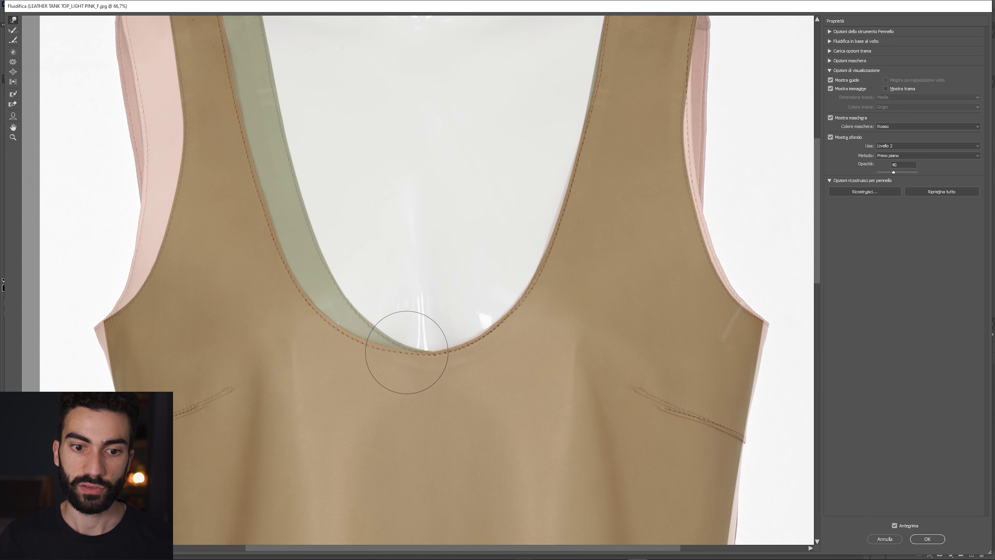
{"action": "left_click_drag", "start_coordinate": [553, 183], "coordinate": [483, 318]}
{"action": "right_click", "coordinate": [558, 281], "text": "alt"}
{"action": "left_click_drag", "start_coordinate": [558, 282], "coordinate": [596, 281]}
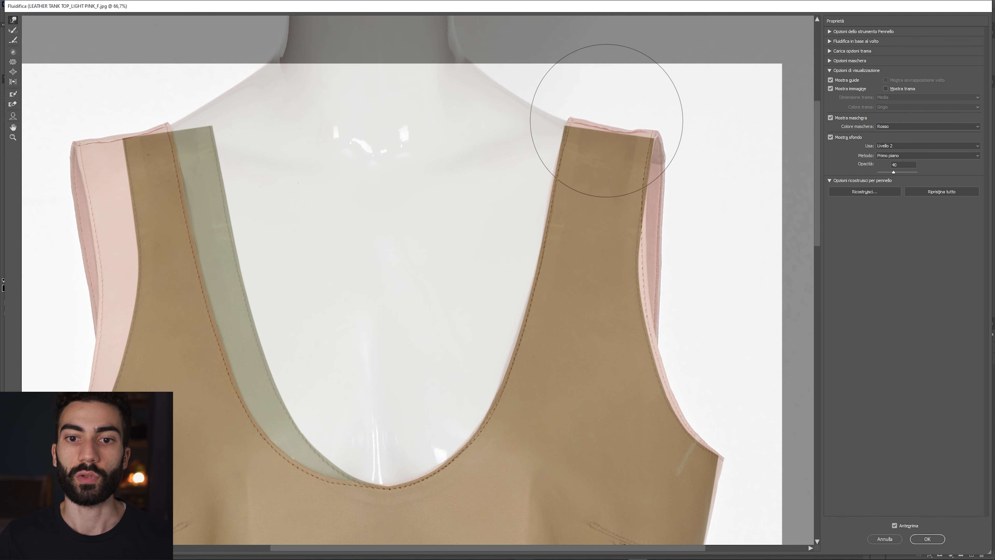
- Warp the right shoulder strap to the green outline and apply Liquify
{"action": "right_click", "coordinate": [692, 260], "text": "alt"}
{"action": "mouse_move", "coordinate": [691, 260]}
{"action": "left_mouse_down"}
{"action": "mouse_move", "coordinate": [677, 250]}
{"action": "mouse_move", "coordinate": [692, 239]}
{"action": "left_mouse_up"}
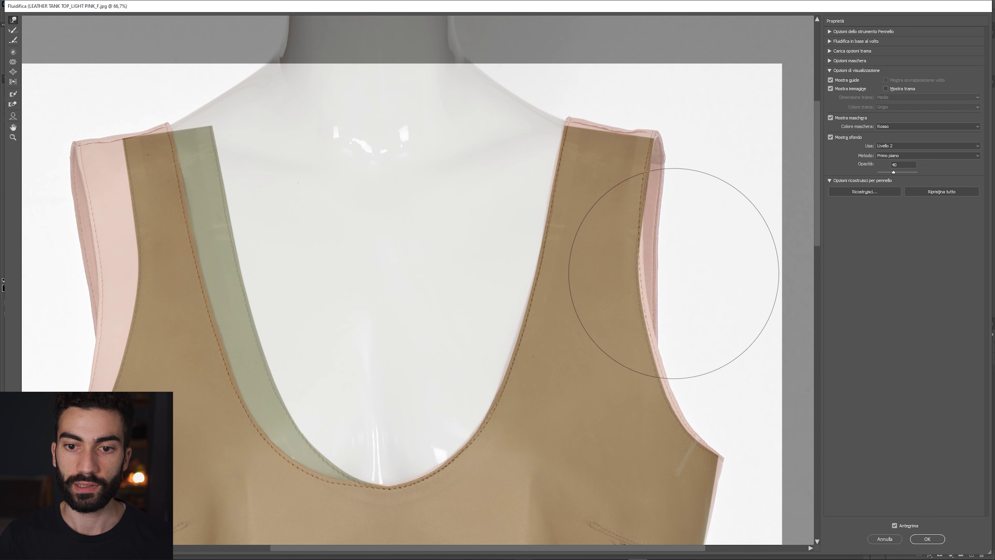
{"action": "right_click", "coordinate": [691, 239], "text": "alt"}
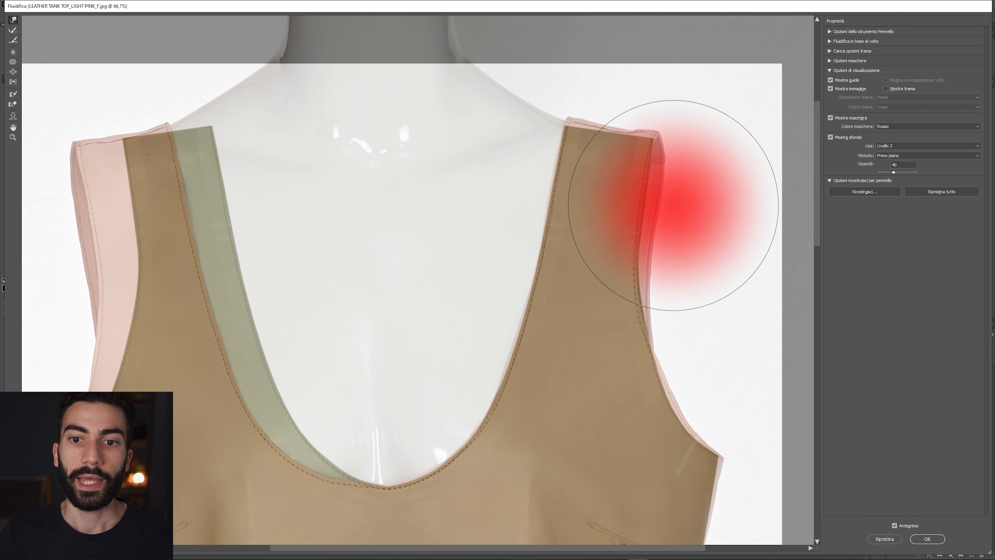
{"action": "left_click_drag", "start_coordinate": [659, 288], "coordinate": [653, 232]}
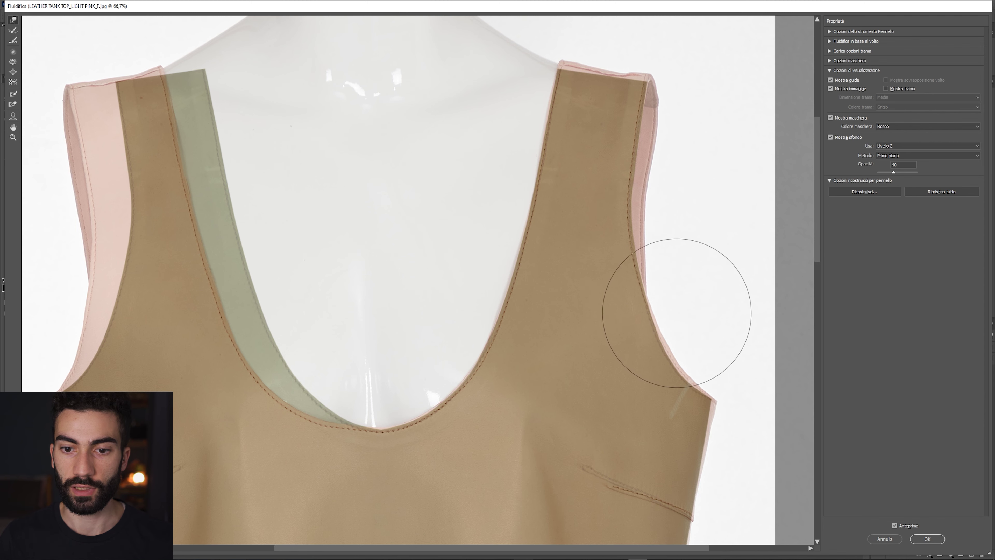
{"action": "right_click", "coordinate": [687, 336], "text": "alt"}
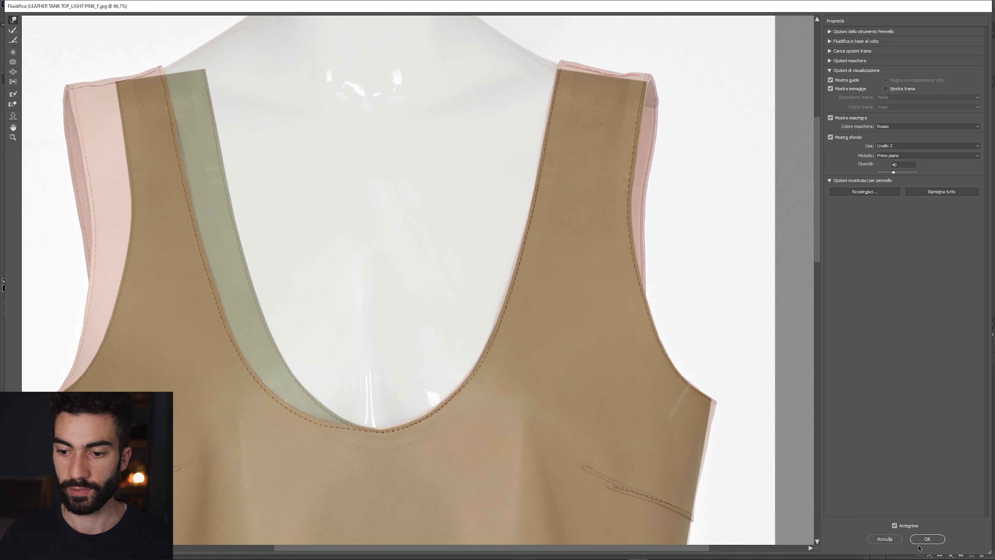
{"action": "left_click", "coordinate": [927, 540]}
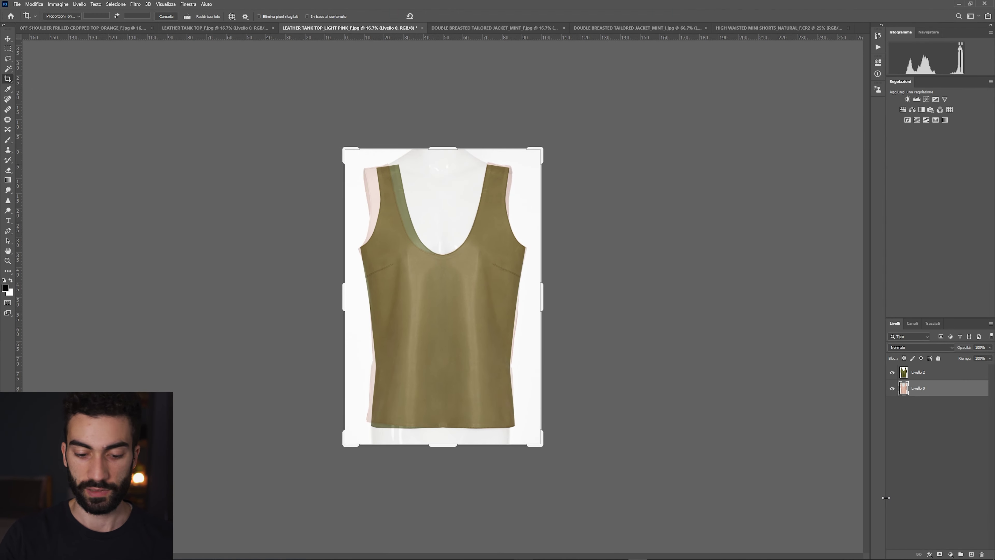
- Make Livello 2 fully opaque and Magic Wand the white background around it
{"action": "key", "text": "ctrl+plus"}
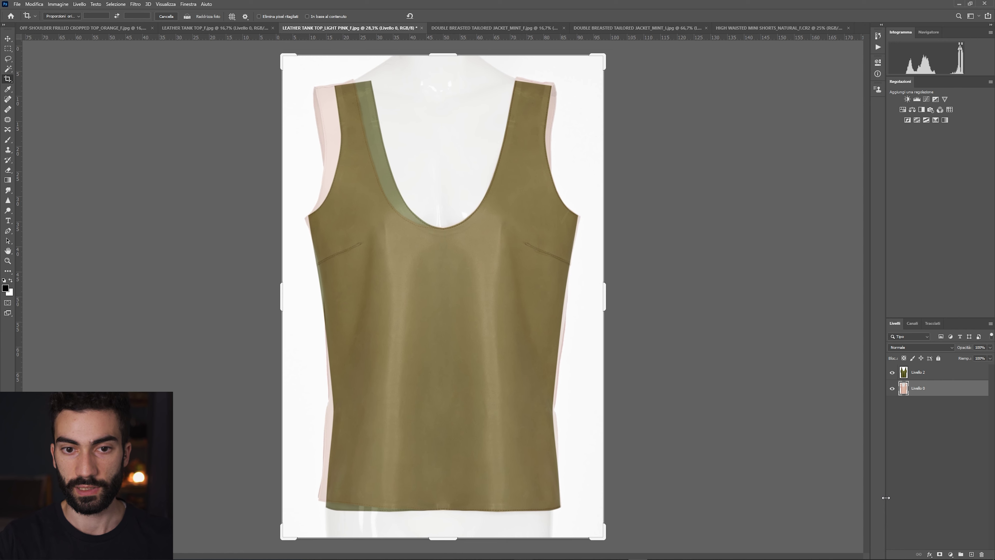
{"action": "left_click", "coordinate": [969, 369]}
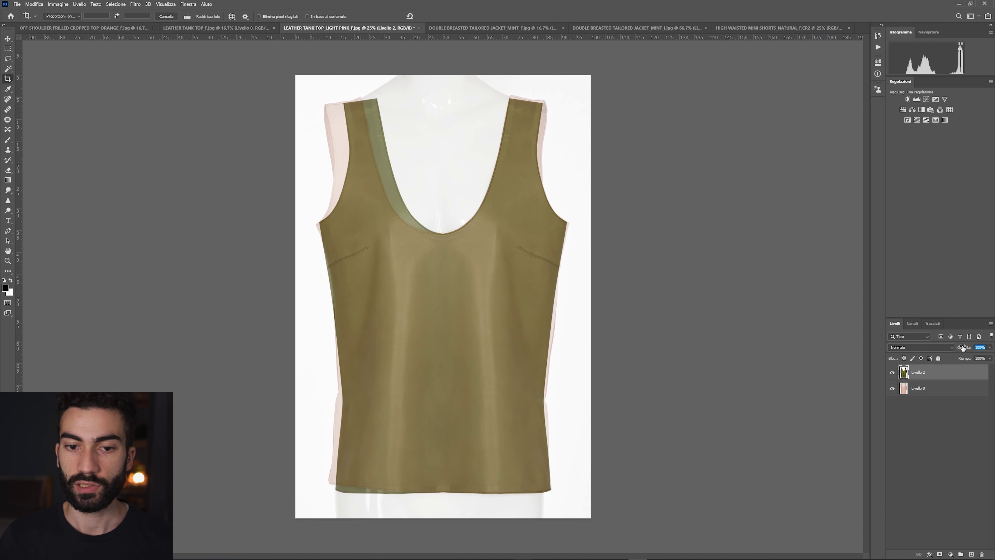
{"action": "key", "text": "Return"}
{"action": "key", "text": "w"}
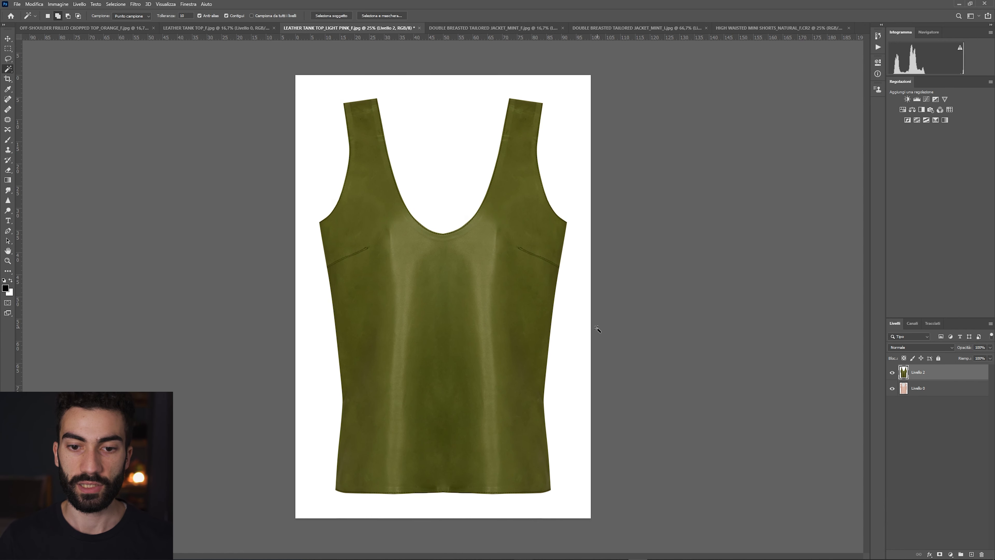
{"action": "left_click", "coordinate": [577, 338]}
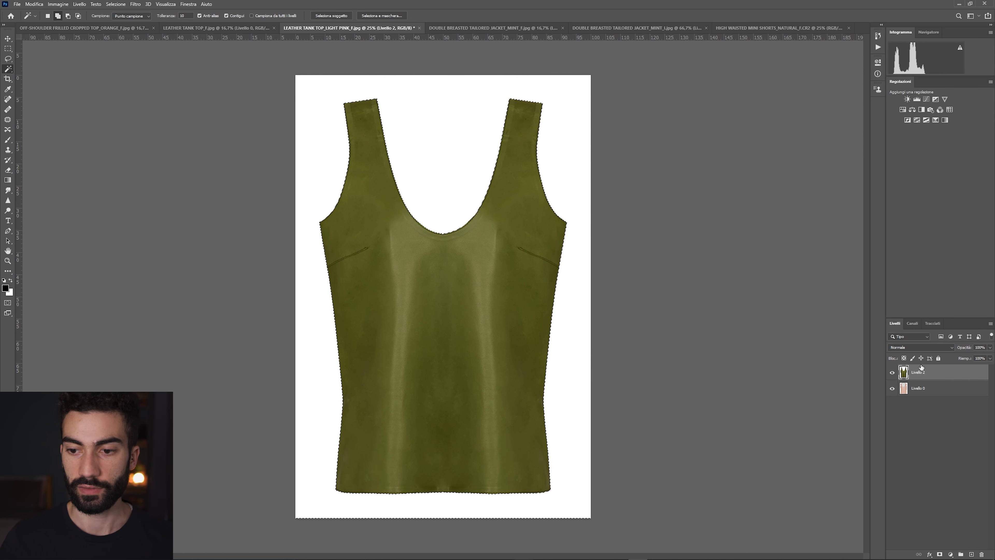
- Run Select and Mask on Livello 0, outputting the cut-out top to a new masked layer
{"action": "left_click", "coordinate": [892, 372]}
{"action": "left_click", "coordinate": [925, 388]}
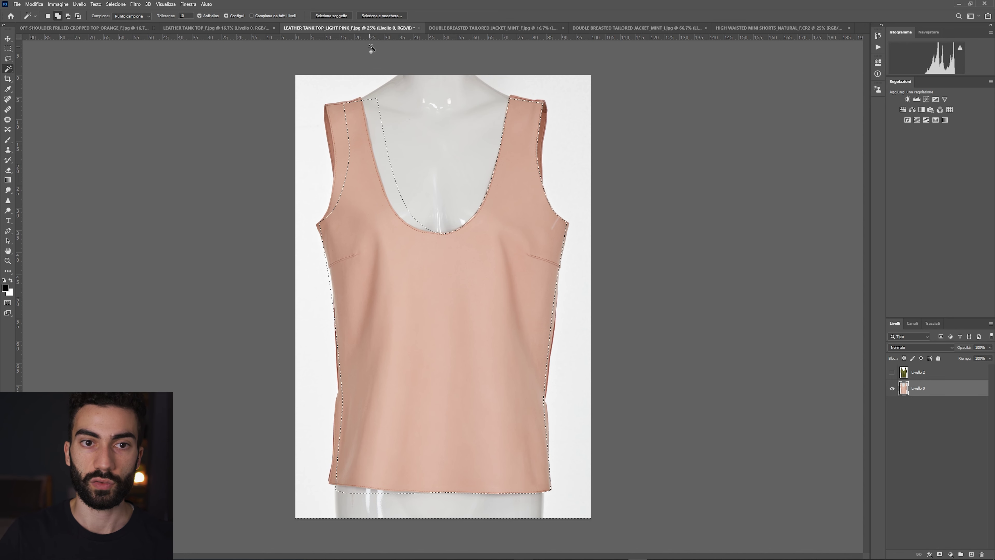
{"action": "left_click", "coordinate": [386, 15]}
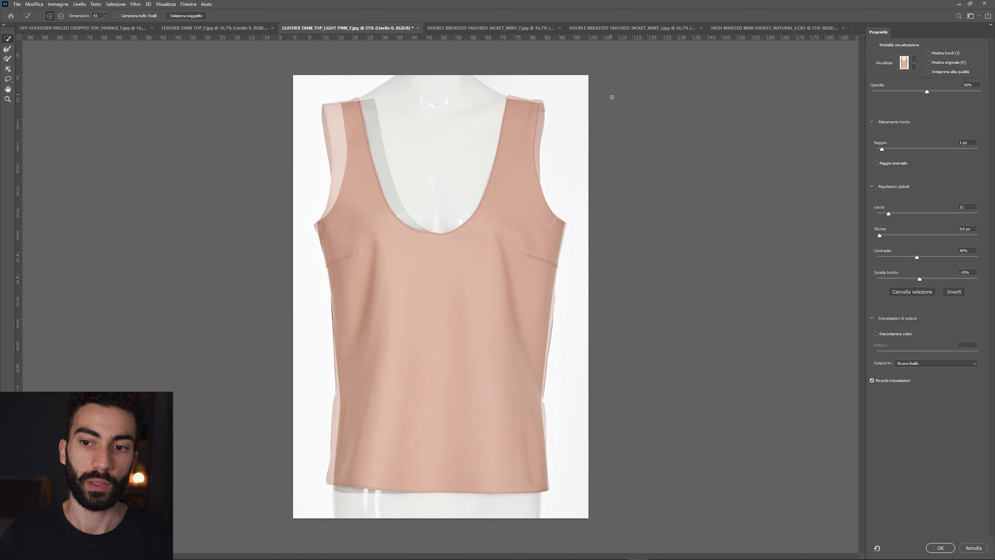
{"action": "left_click", "coordinate": [941, 548]}
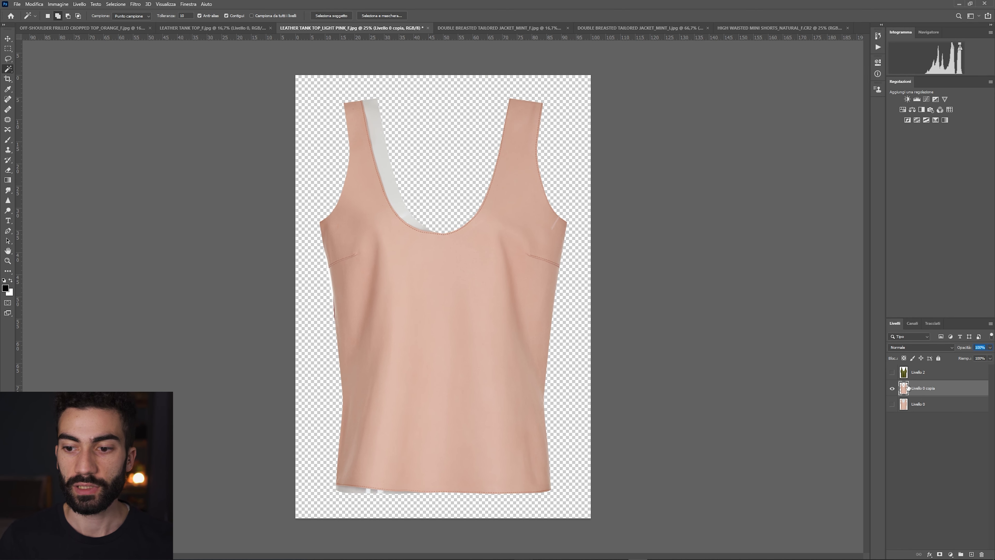
- Show Livello 0 again and marquee-select the right half from the centre guide
{"action": "left_click", "coordinate": [893, 404]}
{"action": "left_click", "coordinate": [923, 401]}
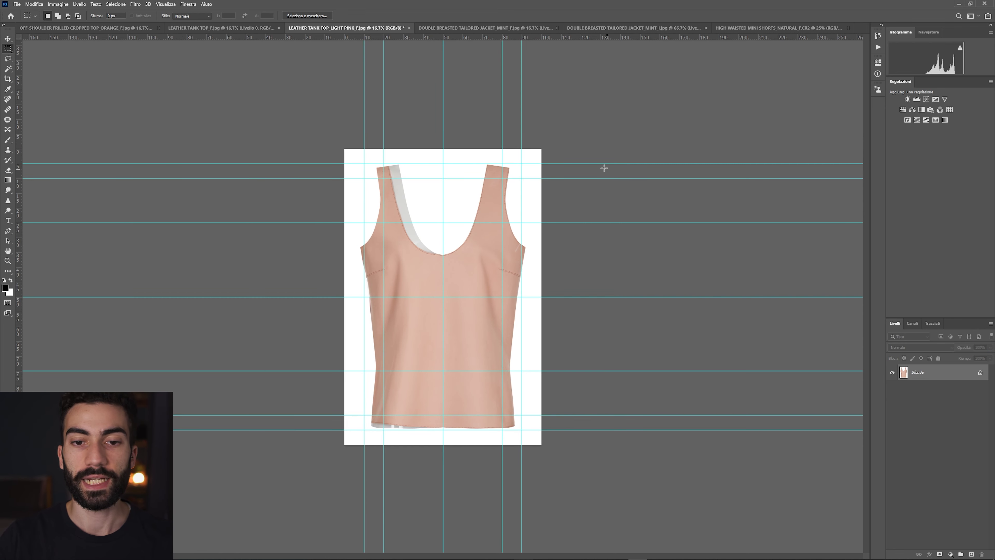
{"action": "left_click_drag", "start_coordinate": [548, 145], "coordinate": [445, 453]}
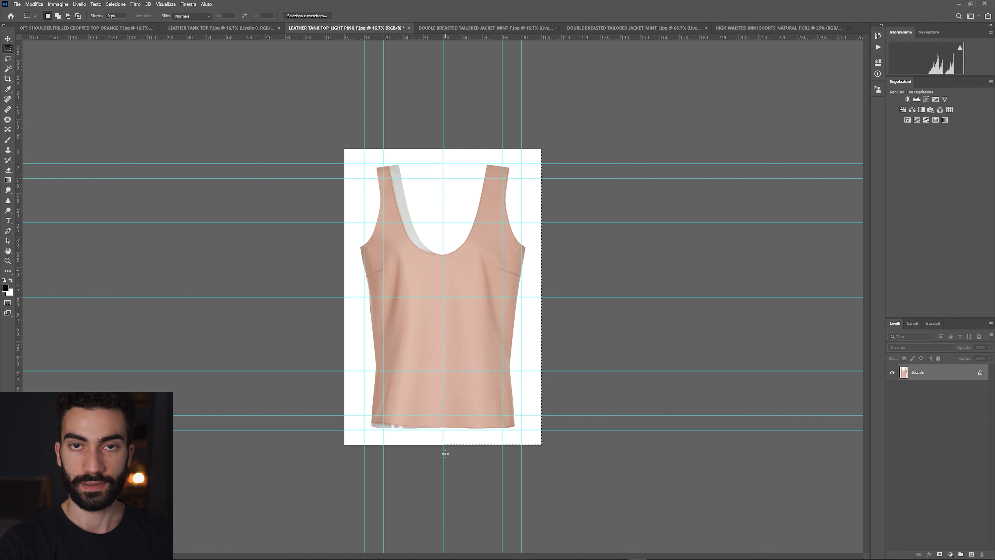
- Copy the right half, flip it horizontally, and place it on the left side
{"action": "key", "text": "ctrl+j"}
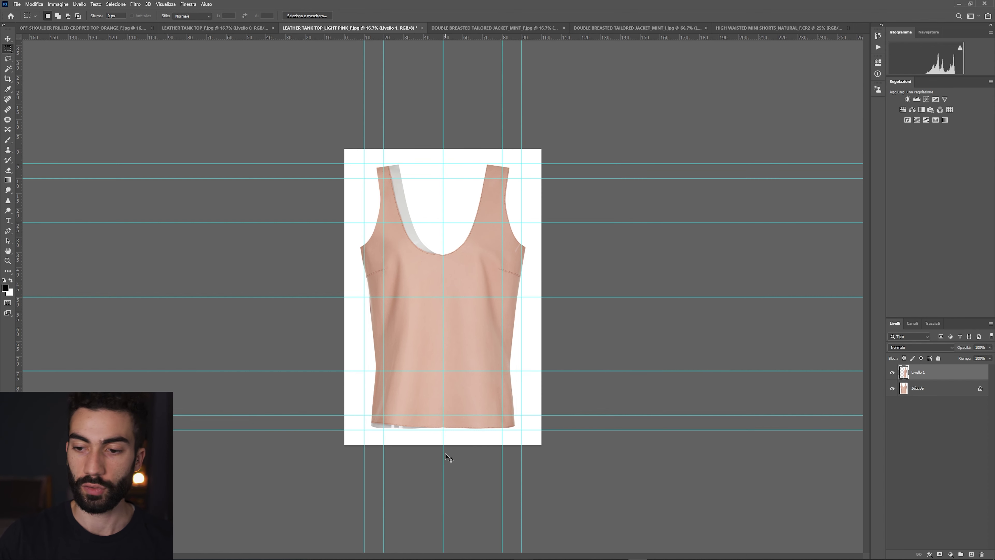
{"action": "key", "text": "ctrl+t"}
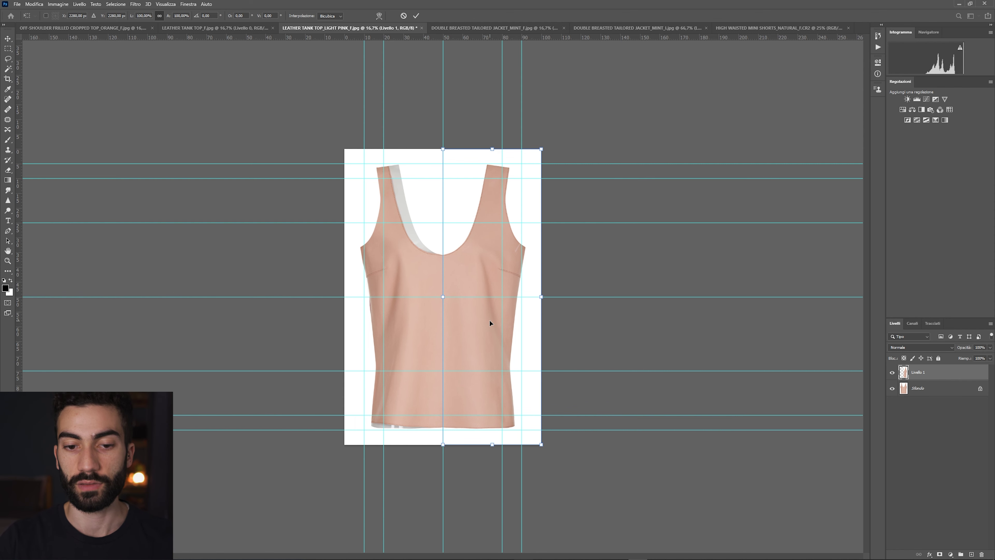
{"action": "right_click", "coordinate": [490, 320]}
{"action": "left_click", "coordinate": [509, 454]}
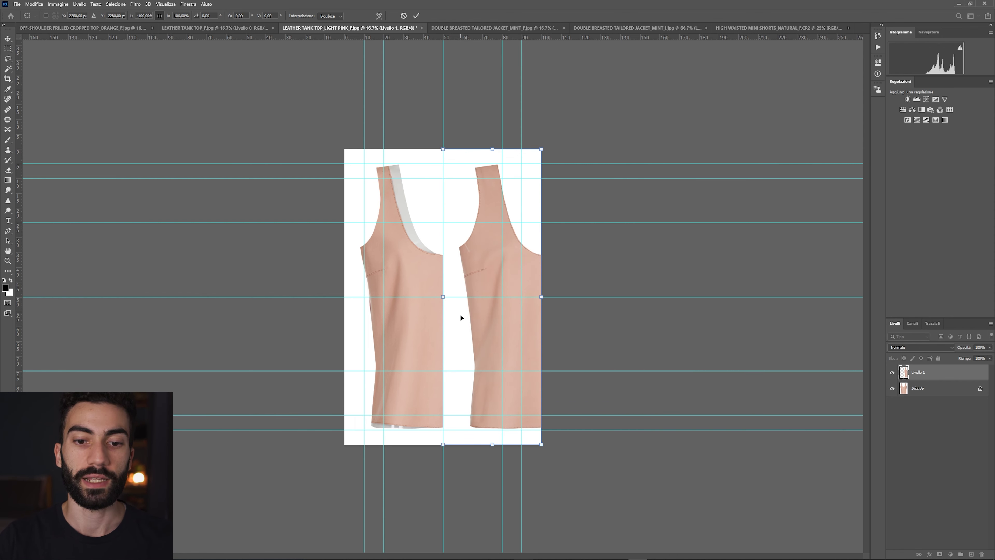
{"action": "left_click_drag", "start_coordinate": [472, 329], "coordinate": [378, 331]}
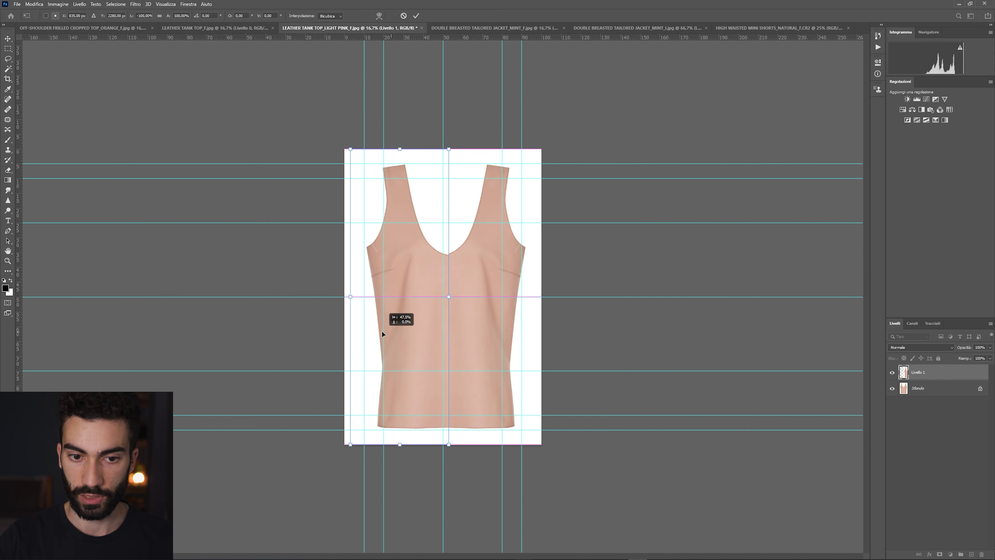
{"action": "key", "text": "Return"}
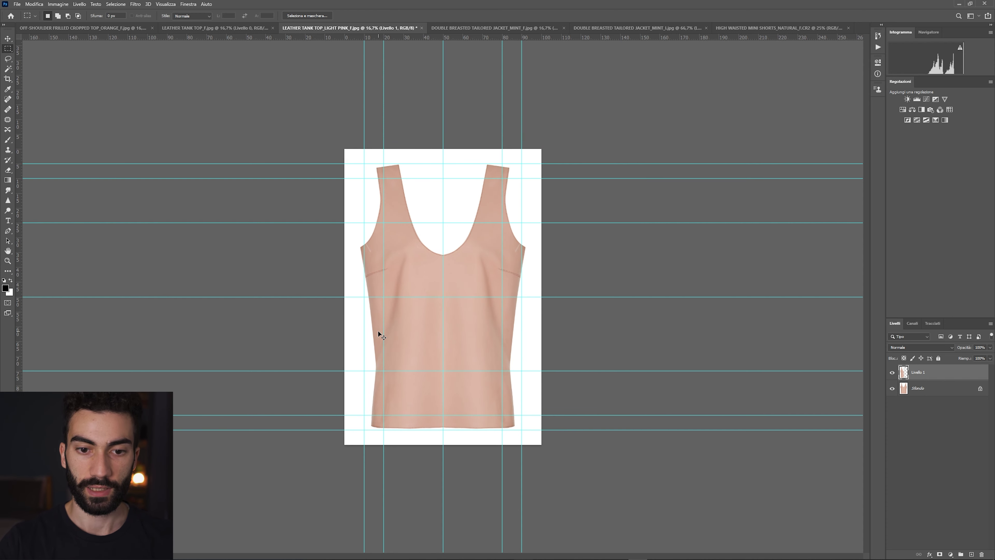
- Hide guides, erase leftover background, and merge the mirrored half into the background
{"action": "key", "text": "ctrl+plus"}
{"action": "key", "text": "ctrl+plus"}
{"action": "key", "text": "ctrl+semicolon"}
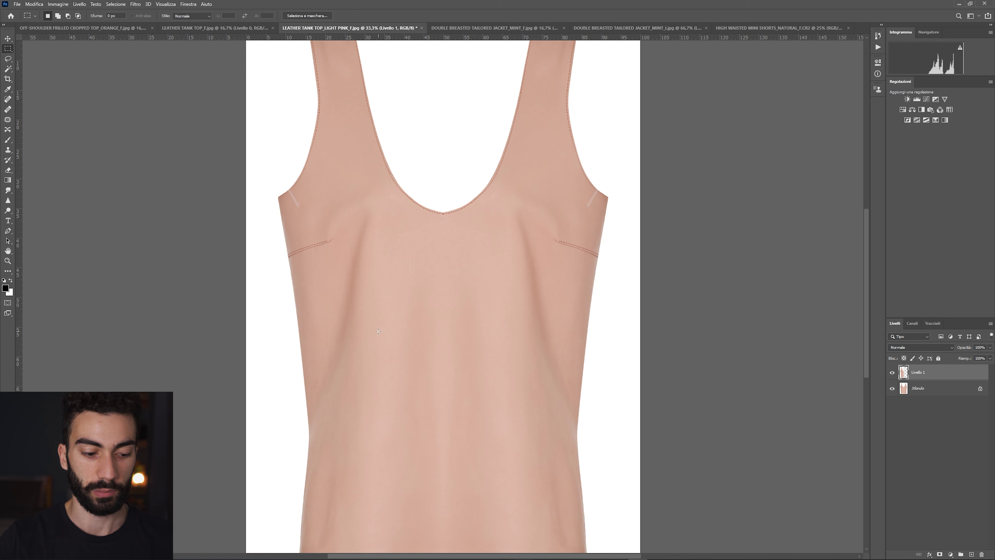
{"action": "key", "text": "e"}
{"action": "left_click_drag", "start_coordinate": [460, 241], "coordinate": [461, 231]}
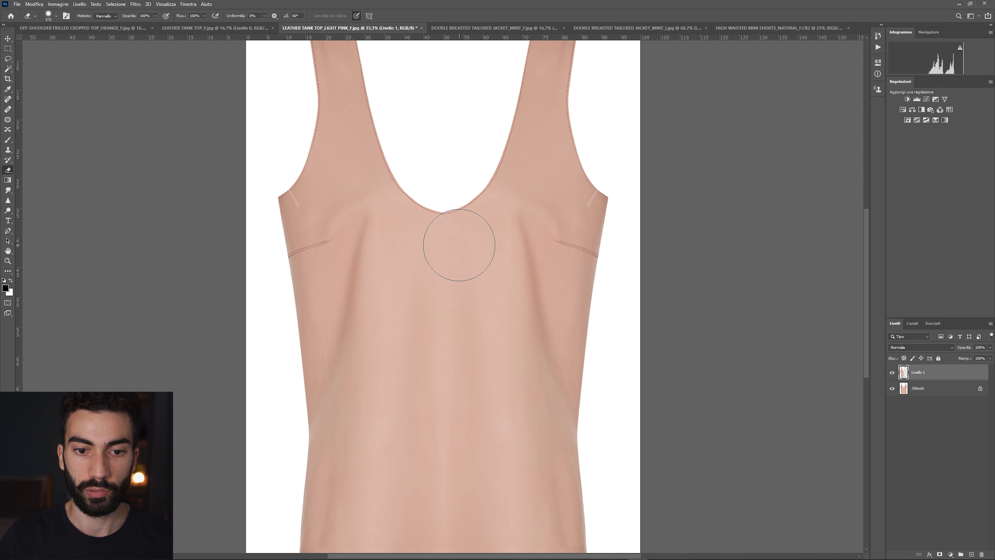
{"action": "scroll", "coordinate": [459, 245], "scroll_direction": "down", "scroll_amount": 4}
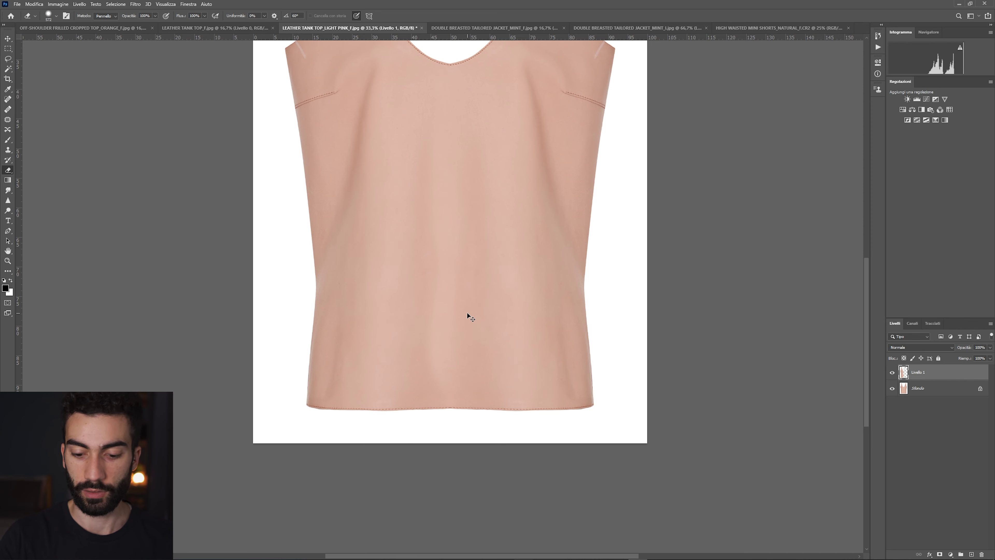
{"action": "key", "text": "ctrl+minus"}
{"action": "key", "text": "ctrl+minus"}
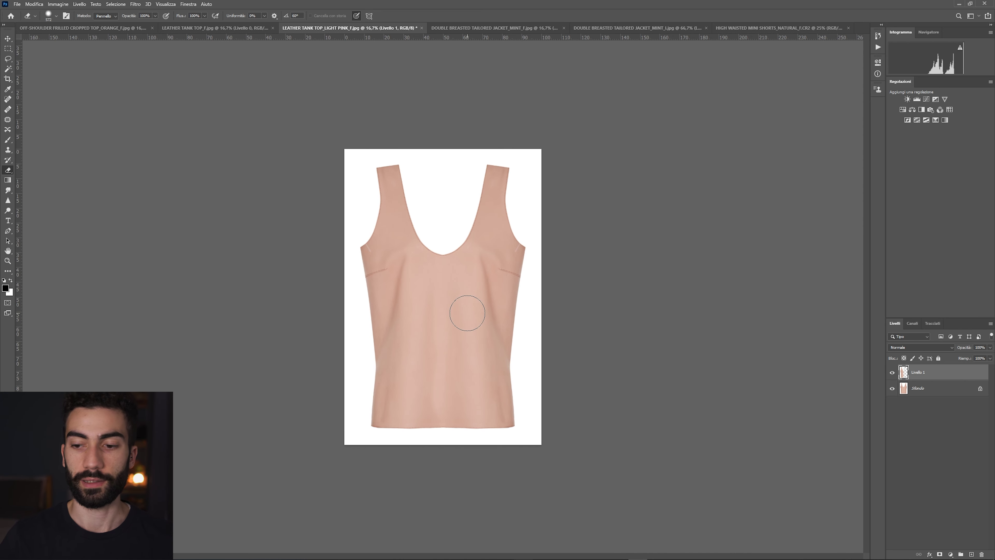
{"action": "key", "text": "ctrl+e"}
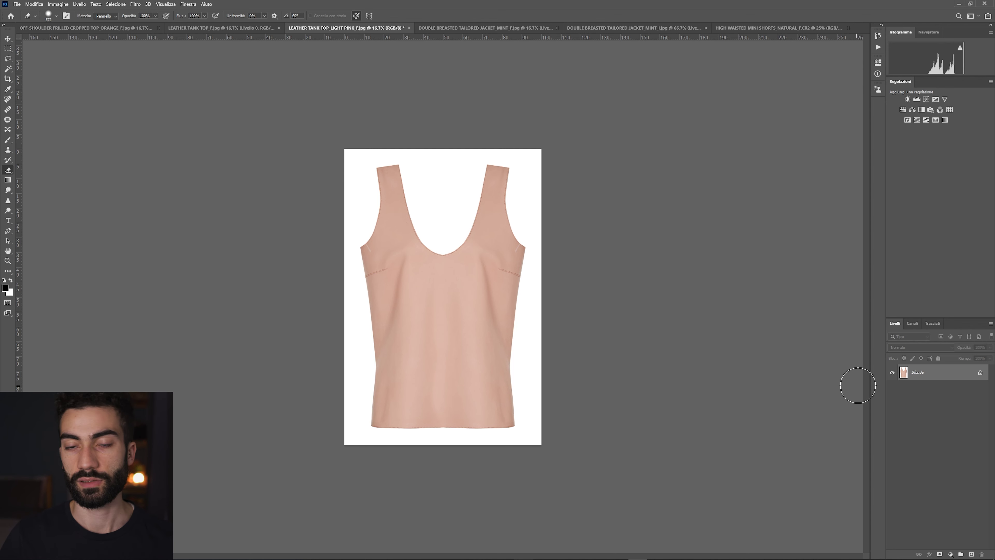
- Smooth the armhole creases with a Spot Healing Brush sized about 322
{"action": "left_click", "coordinate": [9, 110]}
{"action": "key", "text": "ctrl+plus"}
{"action": "left_click_drag", "start_coordinate": [458, 318], "coordinate": [483, 314]}
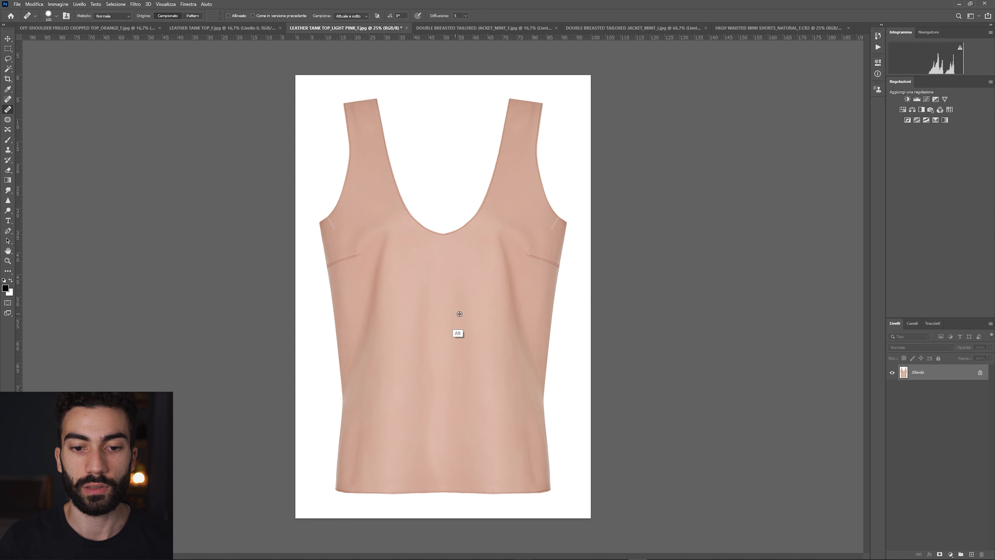
{"action": "left_click_drag", "start_coordinate": [479, 333], "coordinate": [494, 333]}
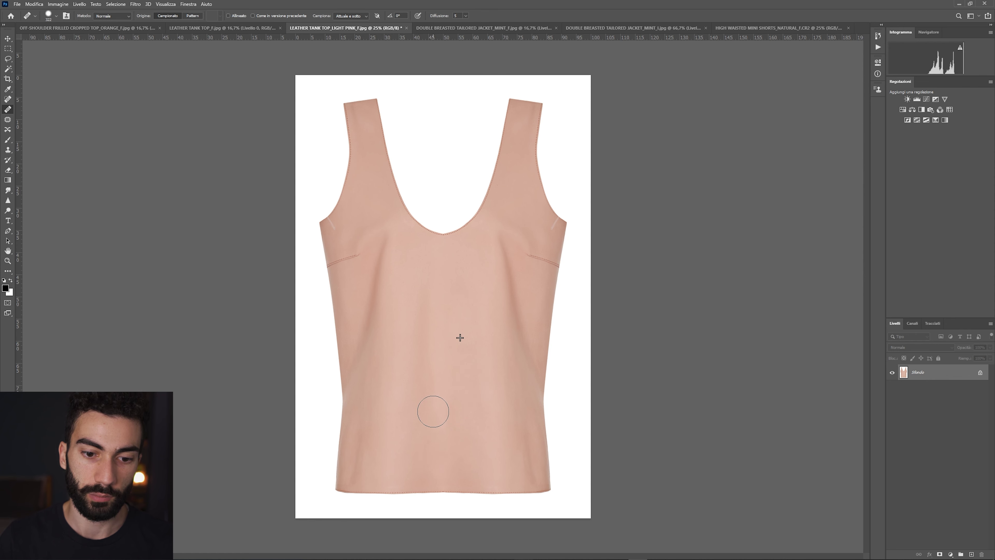
{"action": "left_click", "coordinate": [464, 342], "text": "alt"}
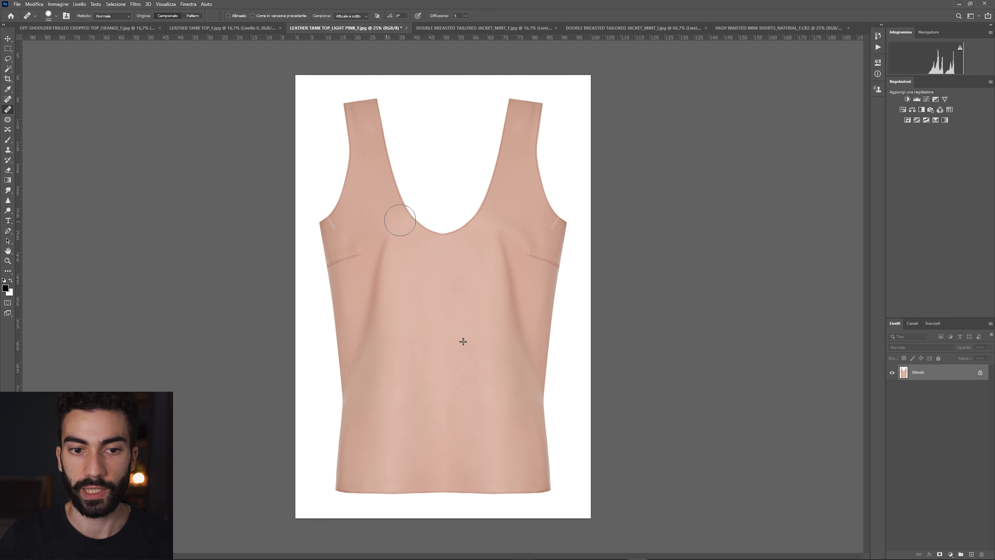
{"action": "left_click", "coordinate": [530, 242]}
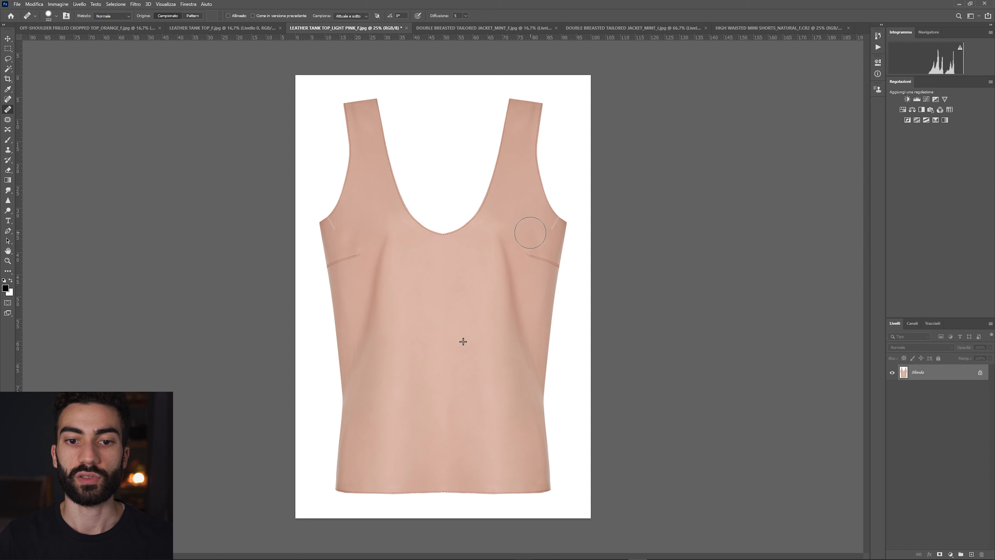
{"action": "left_click", "coordinate": [385, 244]}
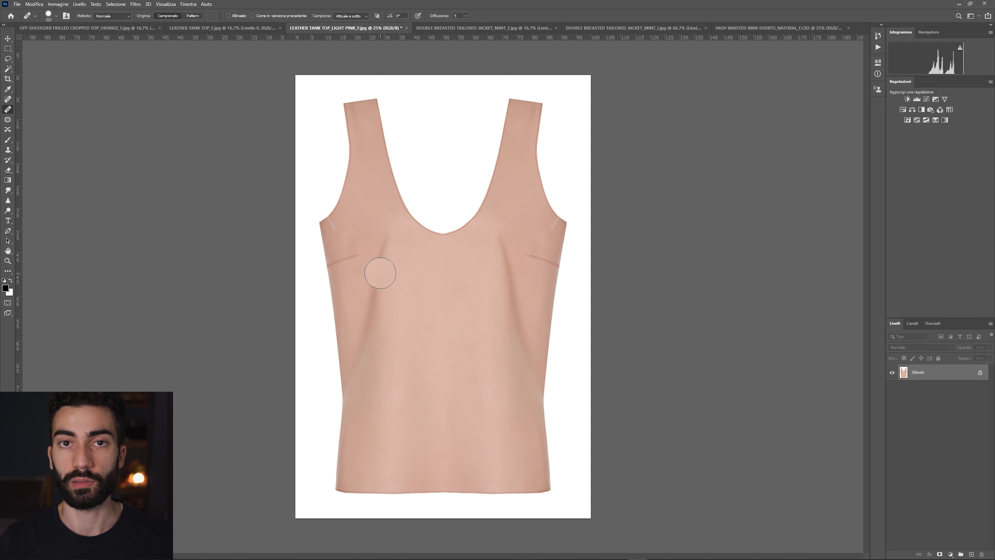
{"action": "left_click_drag", "start_coordinate": [365, 235], "coordinate": [351, 214]}
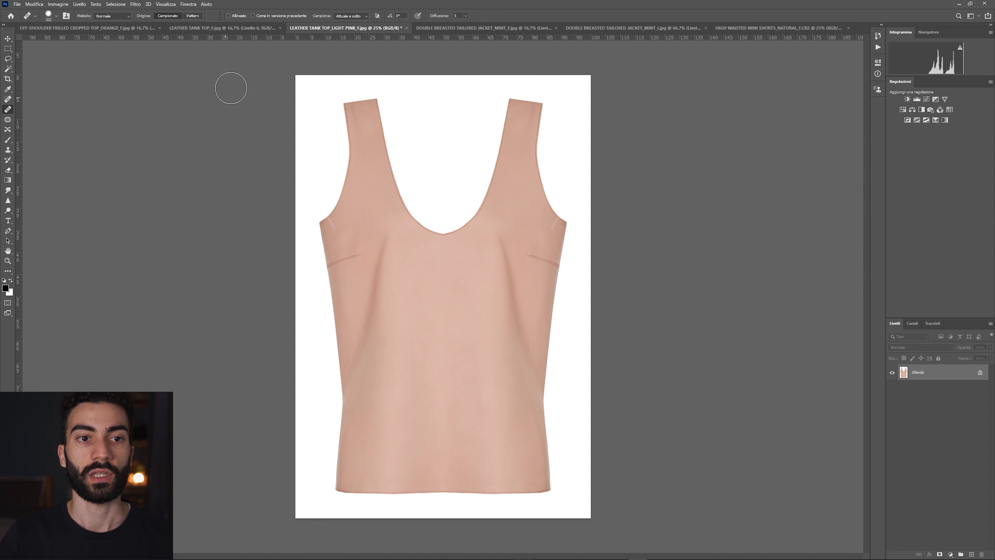
- Switch through the open documents to the orange off-shoulder top
{"action": "left_click", "coordinate": [245, 27]}
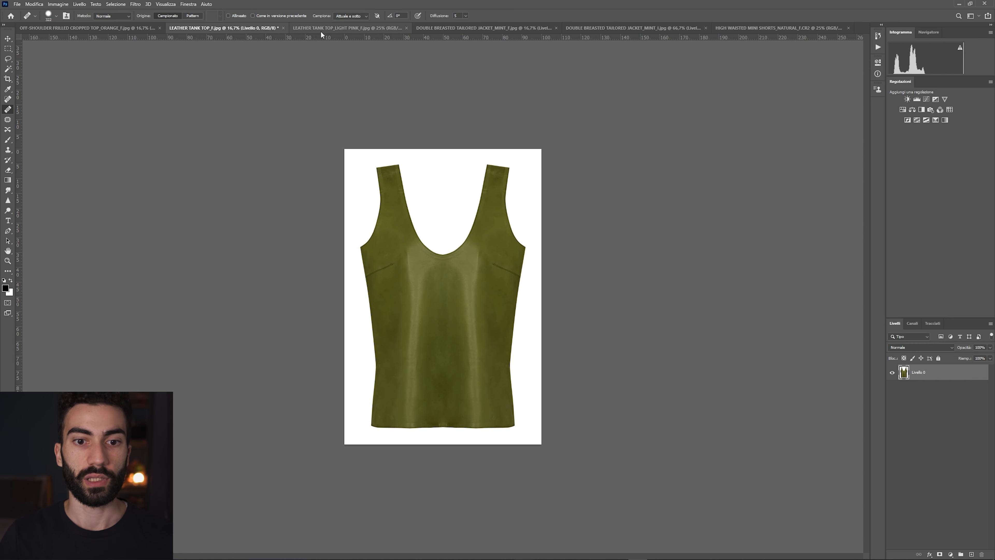
{"action": "left_click", "coordinate": [321, 31]}
{"action": "left_click", "coordinate": [252, 26]}
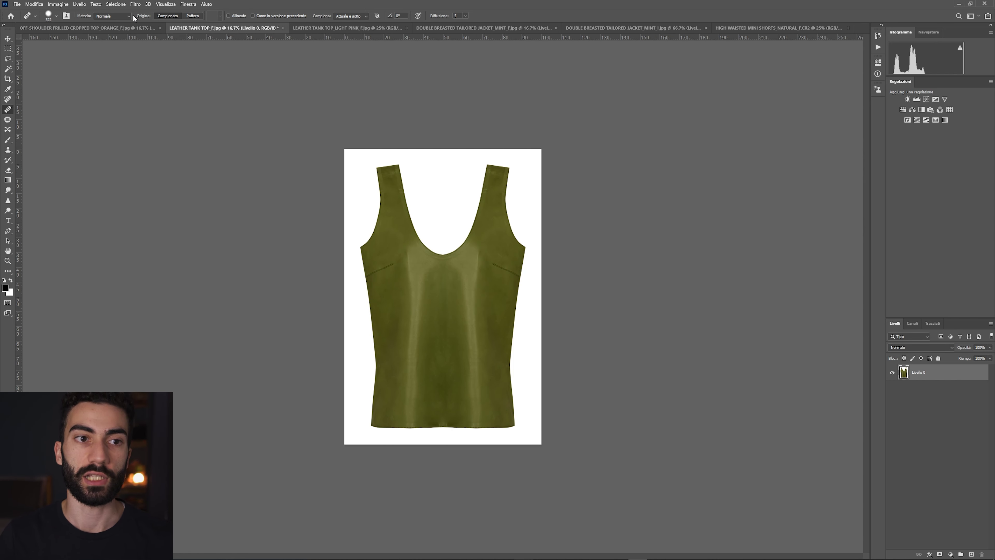
{"action": "left_click", "coordinate": [116, 26]}
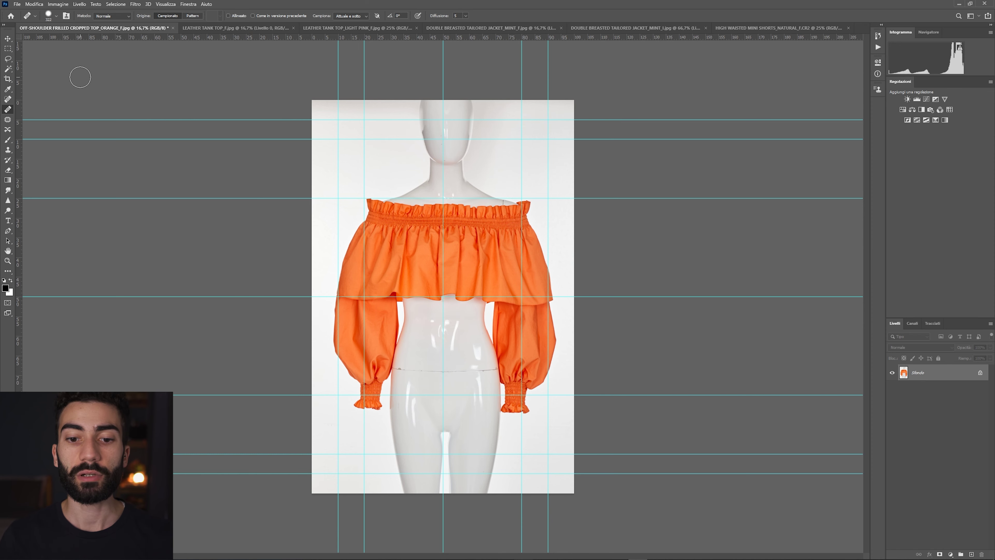
- Hide guides and Magic Wand the backdrop and mannequin around the orange top at tolerance 35
{"action": "key", "text": "ctrl+h"}
{"action": "key", "text": "ctrl+plus"}
{"action": "key", "text": "ctrl+plus"}
{"action": "key", "text": "ctrl+plus"}
{"action": "key", "text": "ctrl+plus"}
{"action": "key", "text": "w"}
{"action": "left_click_drag", "start_coordinate": [509, 292], "coordinate": [364, 452]}
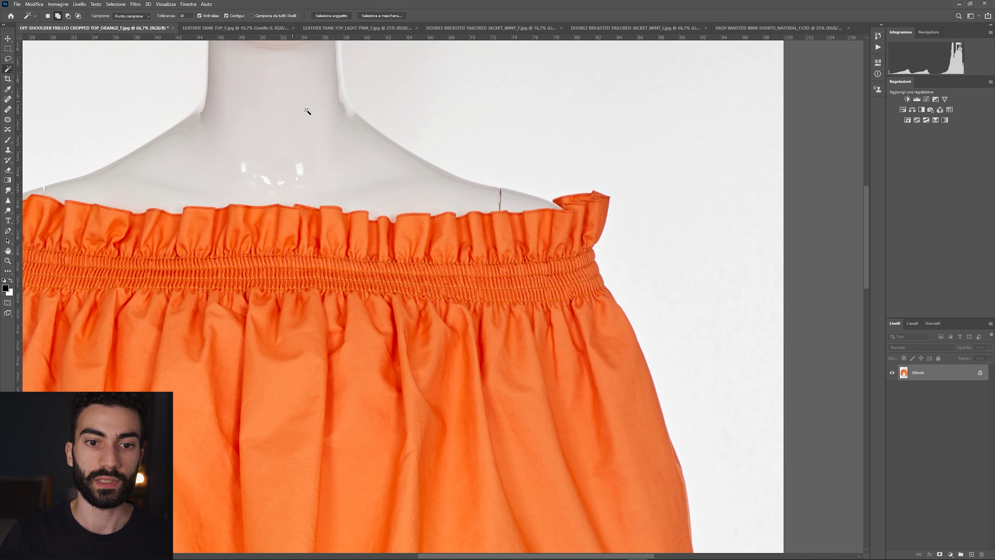
{"action": "left_click", "coordinate": [191, 16]}
{"action": "type", "text": "30"}
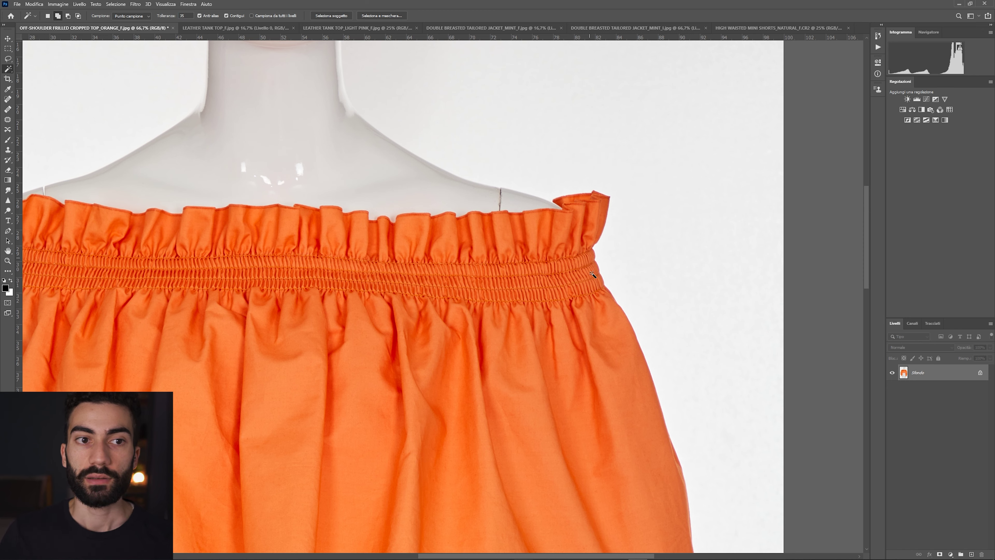
{"action": "left_click", "coordinate": [418, 200]}
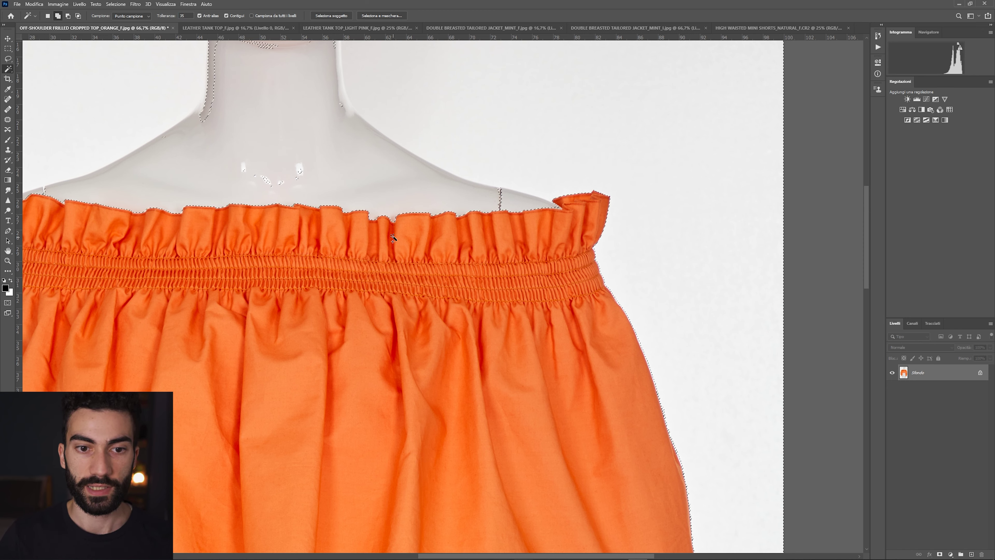
{"action": "left_click_drag", "start_coordinate": [650, 395], "coordinate": [605, 80]}
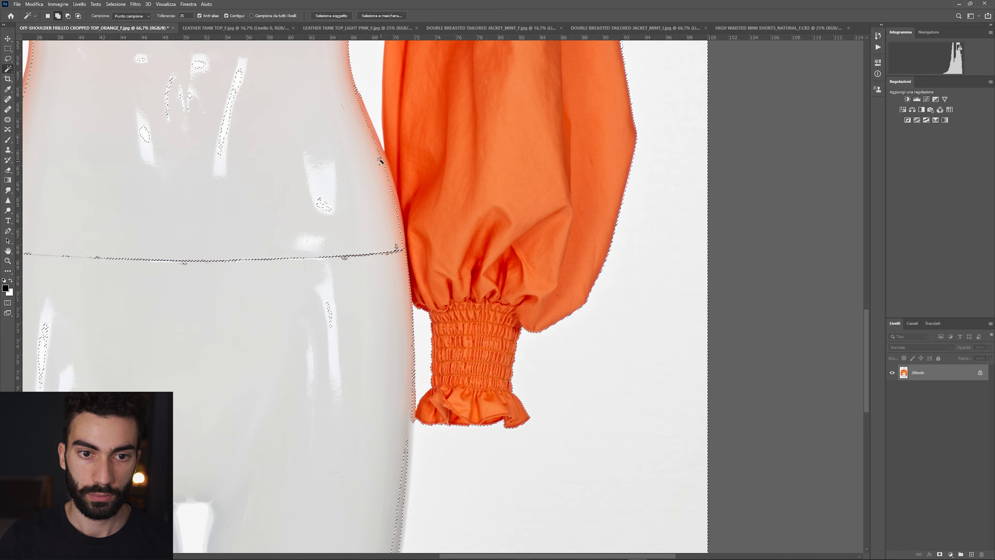
{"action": "scroll", "coordinate": [399, 223], "scroll_direction": "up", "scroll_amount": 5}
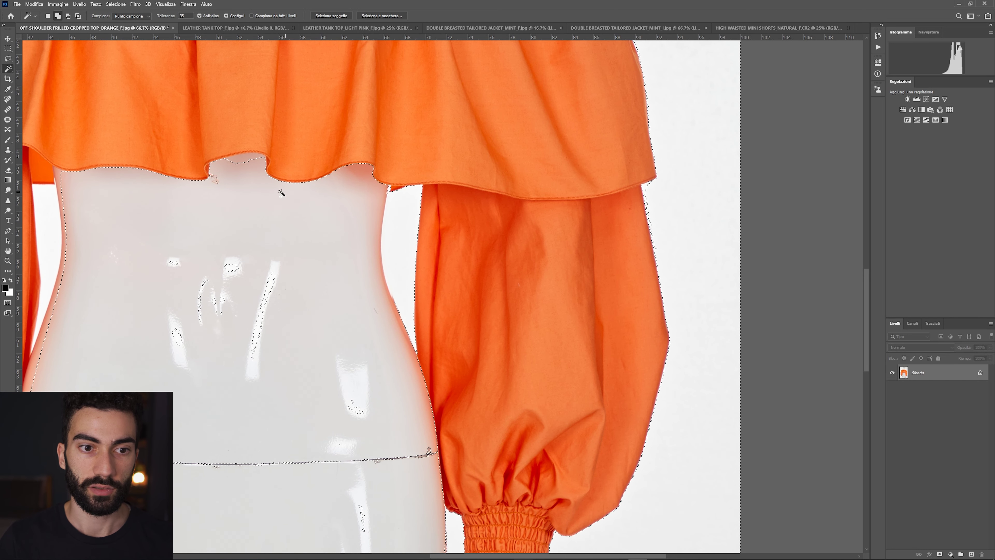
{"action": "key", "text": "ctrl+minus"}
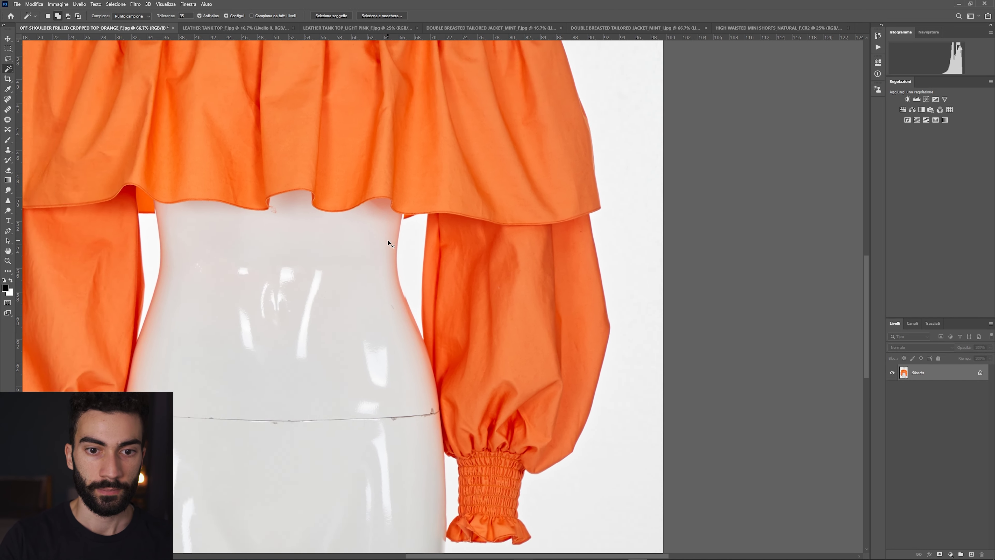
{"action": "key", "text": "ctrl+minus"}
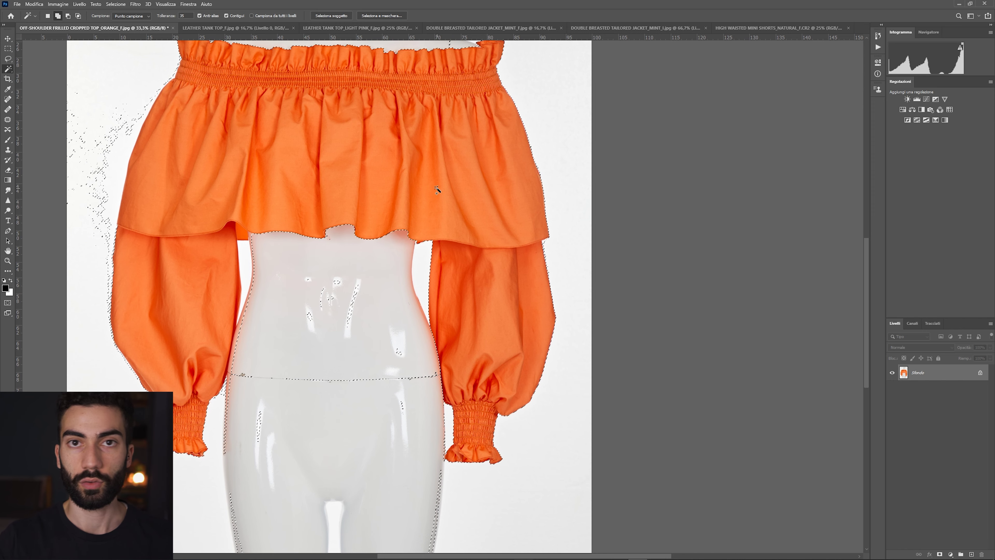
- In Select and Mask, lower contrast to 19% and output the orange top to a new layer
{"action": "left_click", "coordinate": [382, 15]}
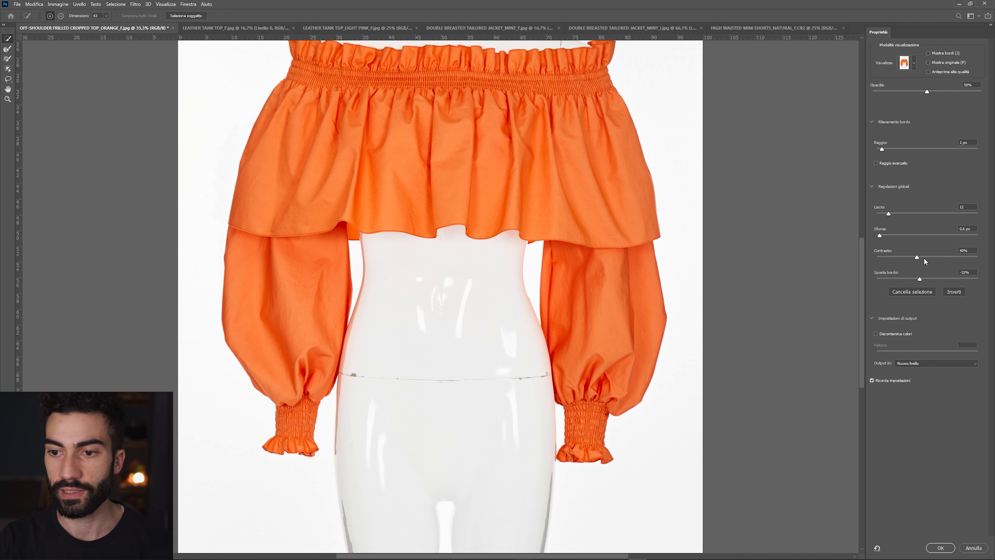
{"action": "left_click", "coordinate": [897, 258]}
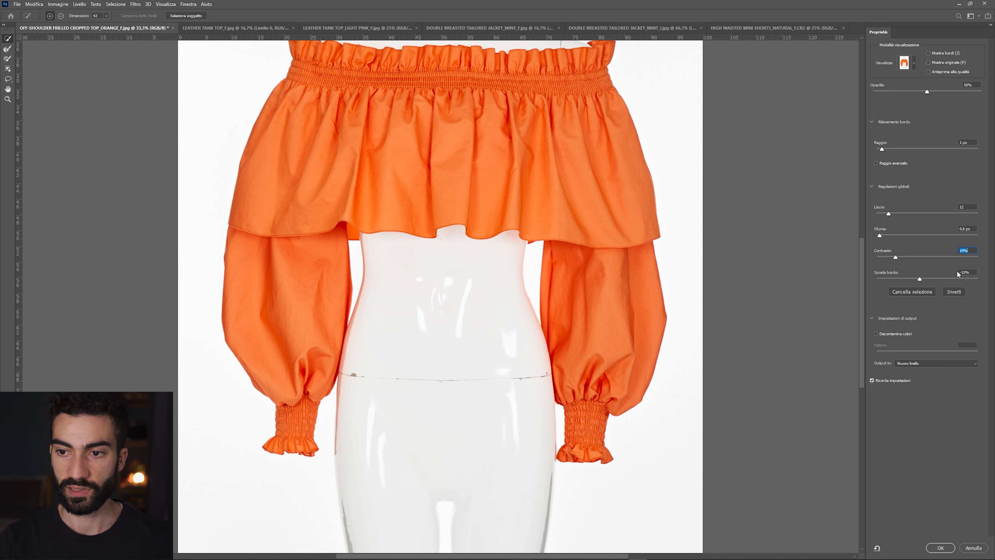
{"action": "left_click", "coordinate": [941, 549]}
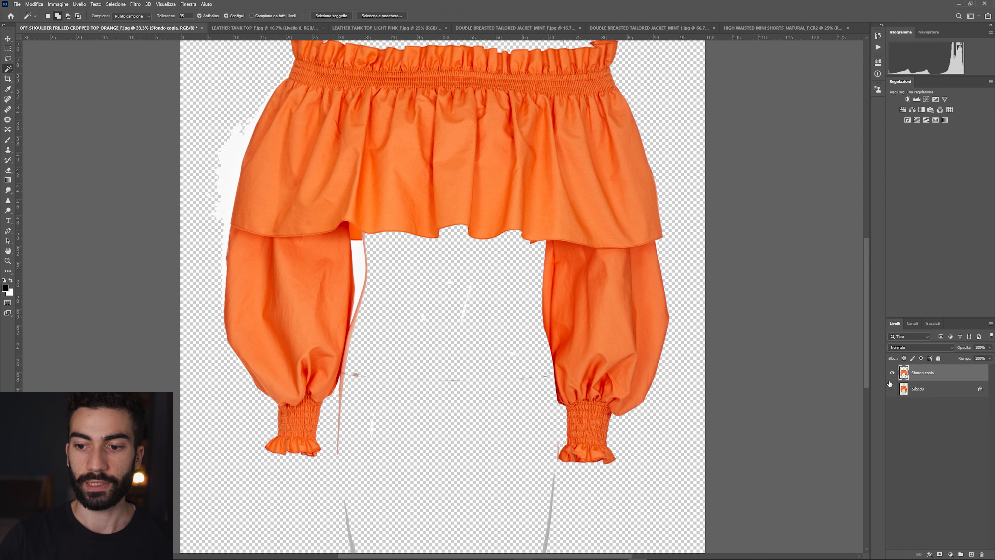
- Show the Sfondo layer and fill it with white
{"action": "left_click", "coordinate": [892, 388]}
{"action": "left_click", "coordinate": [941, 389]}
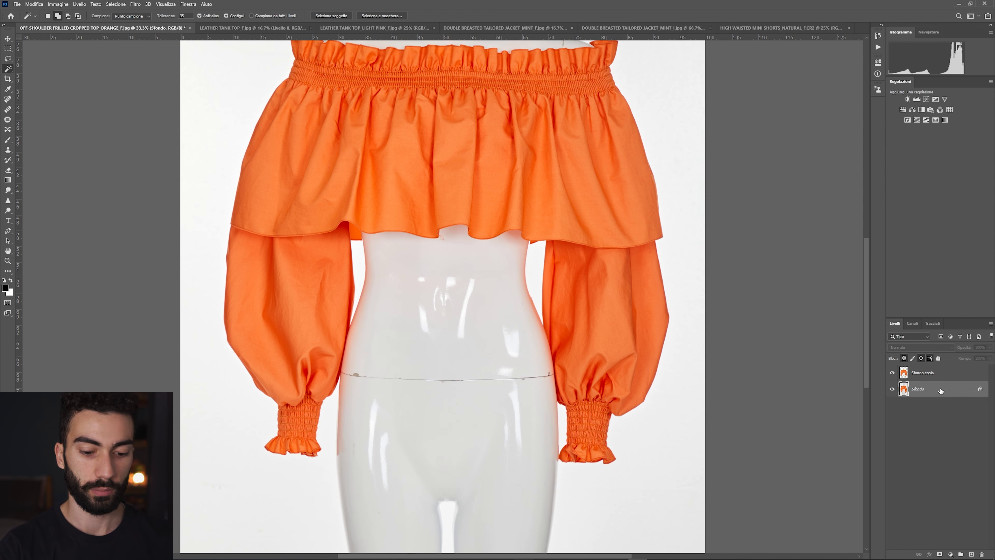
{"action": "key", "text": "ctrl+BackSpace"}
{"action": "key", "text": "ctrl+minus"}
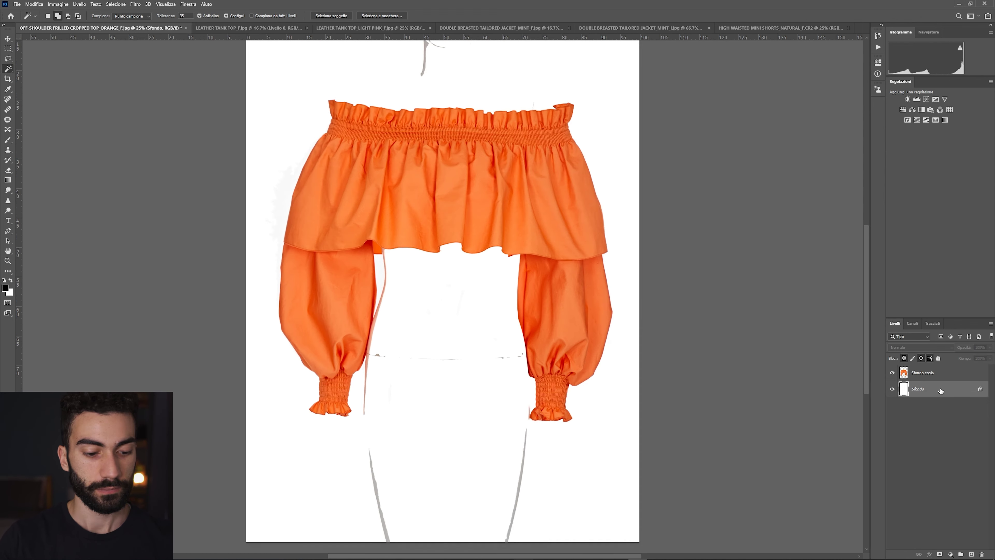
{"action": "key", "text": "ctrl+semicolon"}
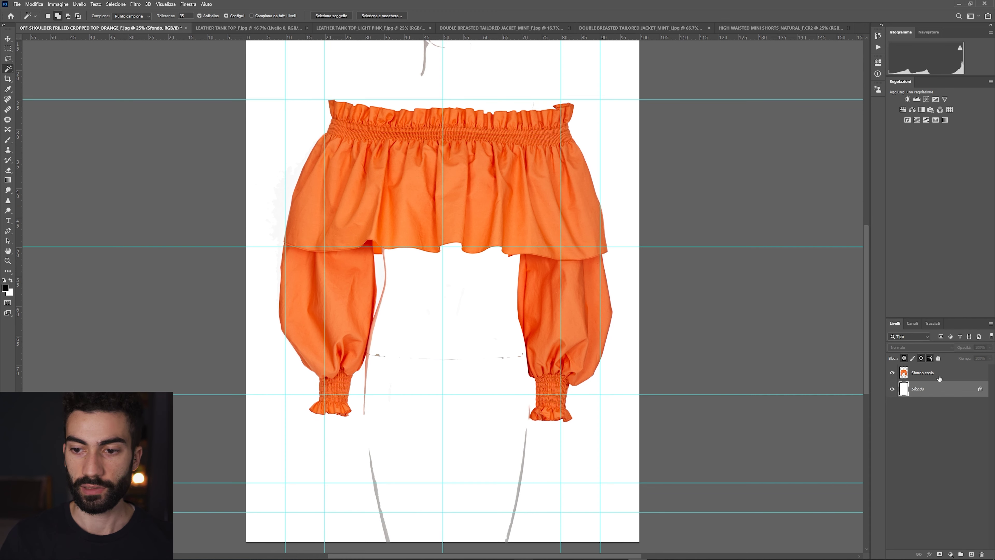
- Nudge the orange top on Sfondo copia slightly left to centre it, then hide the guides
{"action": "left_click", "coordinate": [940, 377]}
{"action": "left_click", "coordinate": [518, 195]}
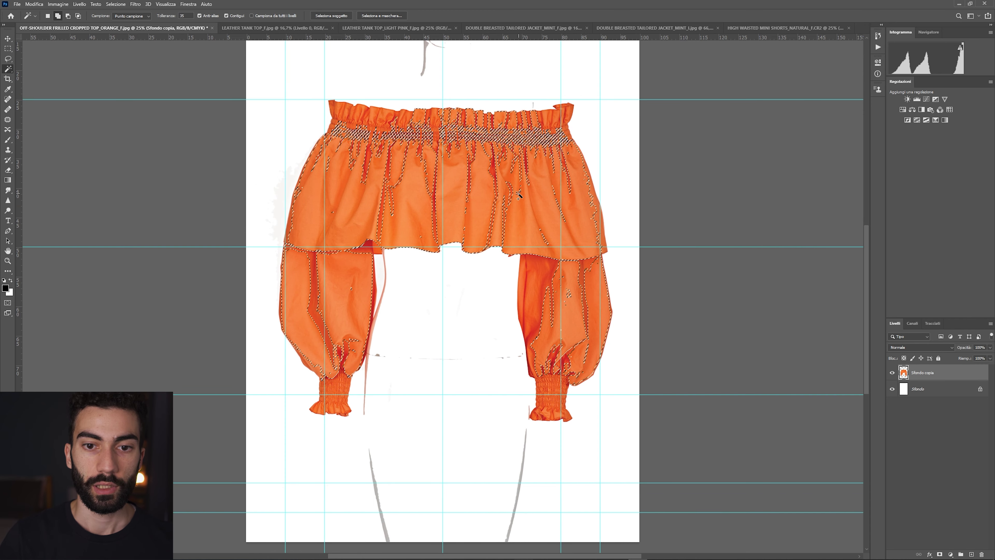
{"action": "key", "text": "ctrl+t"}
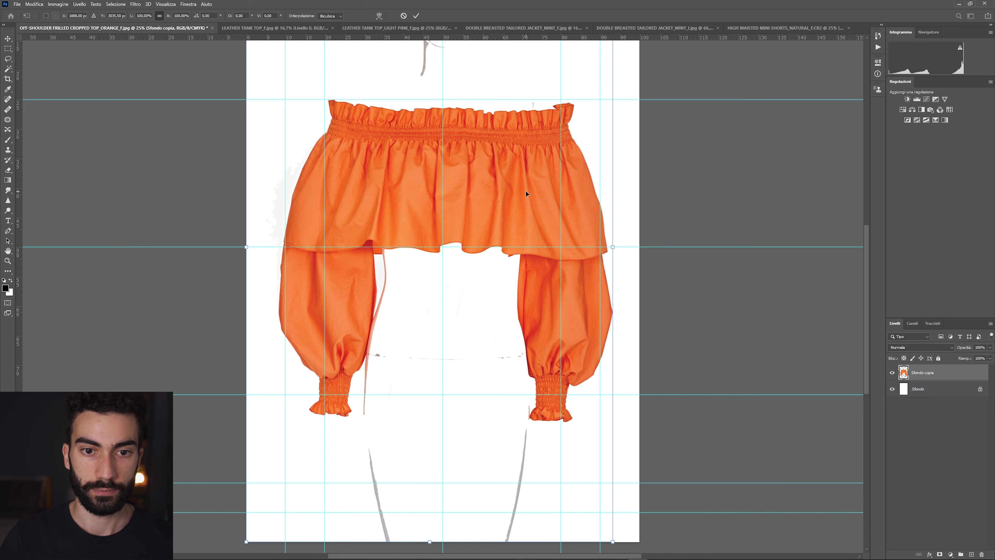
{"action": "left_click_drag", "start_coordinate": [526, 191], "coordinate": [516, 195]}
{"action": "key", "text": "Return"}
{"action": "key", "text": "ctrl+h"}
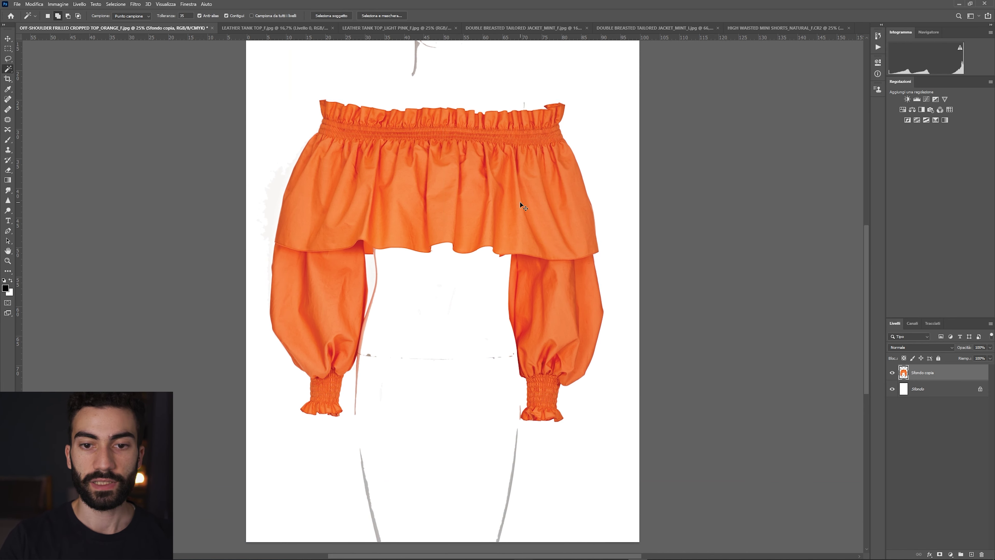
{"action": "scroll", "coordinate": [521, 204], "scroll_direction": "up", "scroll_amount": 1}
{"action": "scroll", "coordinate": [521, 204], "scroll_direction": "up", "scroll_amount": 1}
- Trace a Pen path along the frill's right edge and convert it to a selection
{"action": "scroll", "coordinate": [518, 202], "scroll_direction": "up", "scroll_amount": 1}
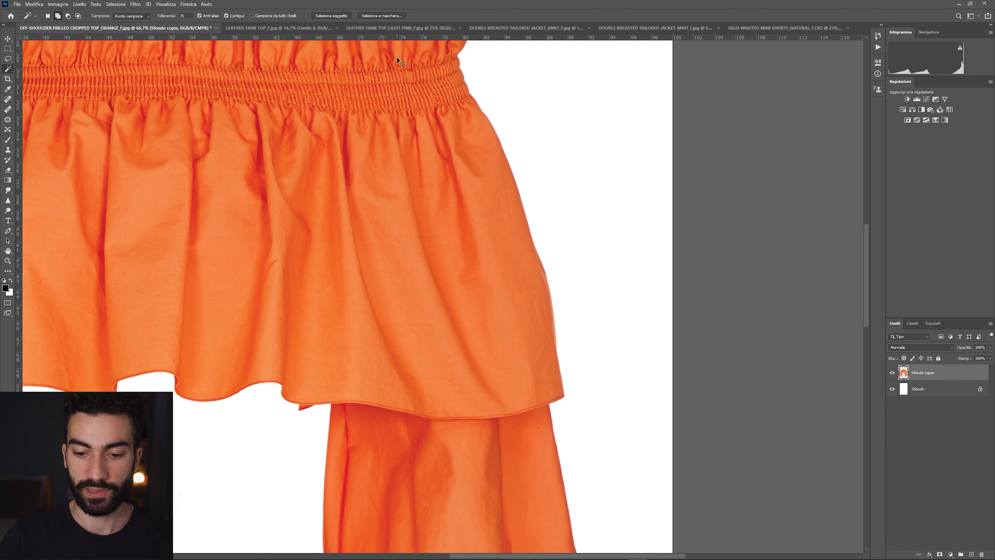
{"action": "left_click_drag", "start_coordinate": [396, 57], "coordinate": [371, 128]}
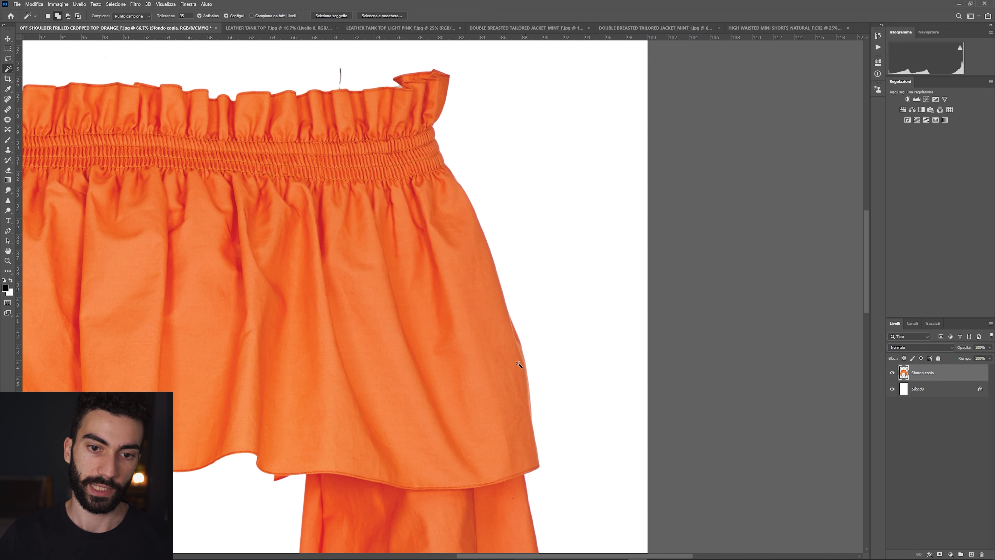
{"action": "key", "text": "p"}
{"action": "left_click", "coordinate": [472, 208]}
{"action": "left_click_drag", "start_coordinate": [496, 273], "coordinate": [507, 306]}
{"action": "left_click_drag", "start_coordinate": [524, 393], "coordinate": [530, 427]}
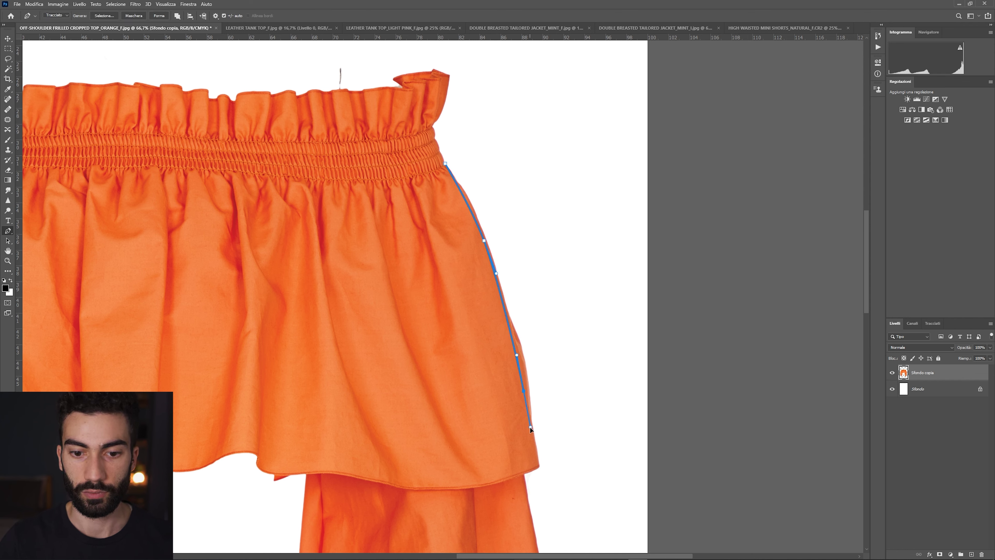
{"action": "left_click", "coordinate": [541, 471]}
{"action": "left_click", "coordinate": [579, 458]}
{"action": "left_click_drag", "start_coordinate": [610, 390], "coordinate": [595, 362]}
{"action": "left_click_drag", "start_coordinate": [578, 251], "coordinate": [568, 227]}
{"action": "left_click_drag", "start_coordinate": [546, 176], "coordinate": [556, 180]}
{"action": "left_click", "coordinate": [103, 16]}
{"action": "key", "text": "Return"}
- Trace the right sleeve's outer edge and turn that path into a selection
{"action": "left_click_drag", "start_coordinate": [502, 265], "coordinate": [488, 200]}
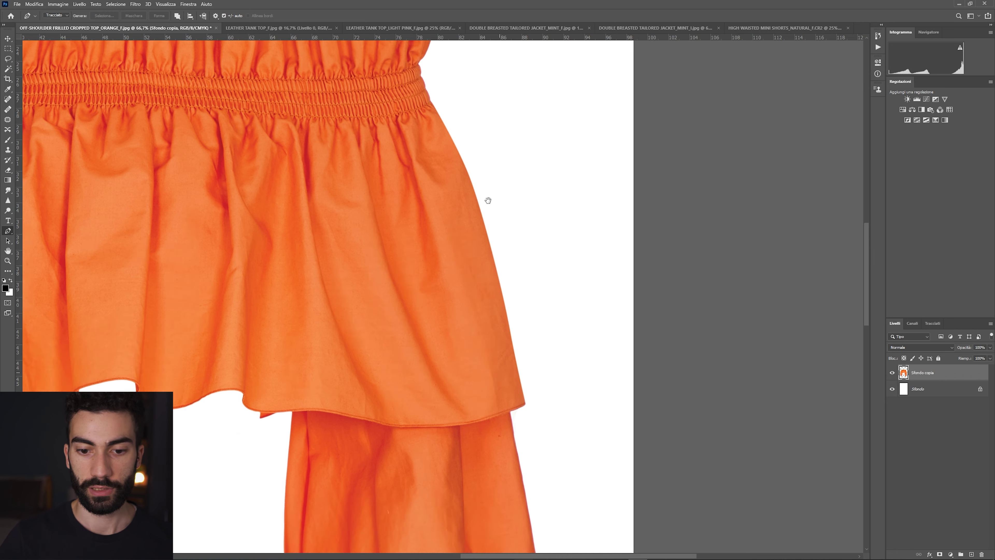
{"action": "left_click_drag", "start_coordinate": [494, 415], "coordinate": [485, 102]}
{"action": "left_click", "coordinate": [517, 102]}
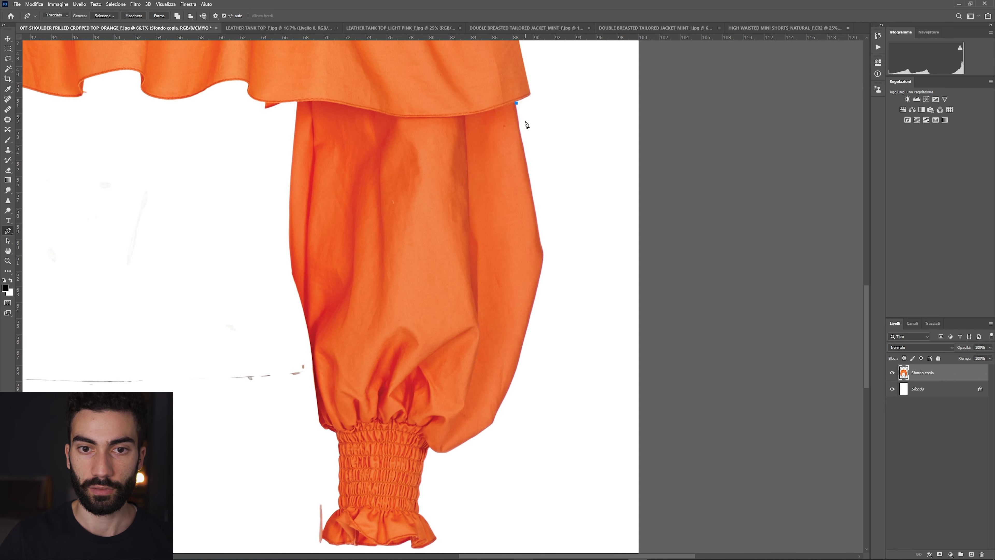
{"action": "left_click_drag", "start_coordinate": [538, 247], "coordinate": [537, 273]}
{"action": "left_click", "coordinate": [509, 375]}
{"action": "left_click_drag", "start_coordinate": [509, 381], "coordinate": [468, 435]}
{"action": "left_click", "coordinate": [442, 449]}
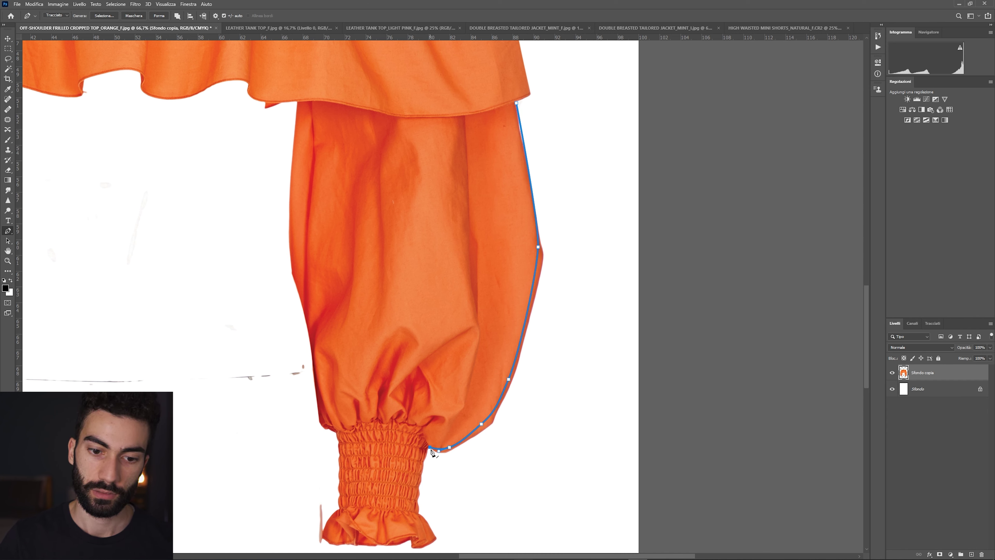
{"action": "left_click_drag", "start_coordinate": [431, 451], "coordinate": [609, 139]}
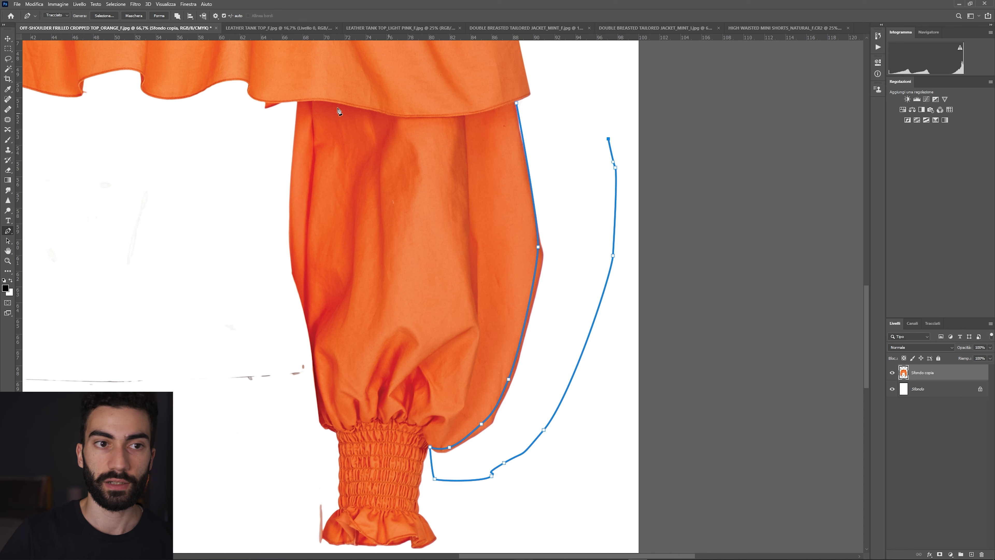
{"action": "left_click", "coordinate": [116, 17]}
{"action": "key", "text": "Return"}
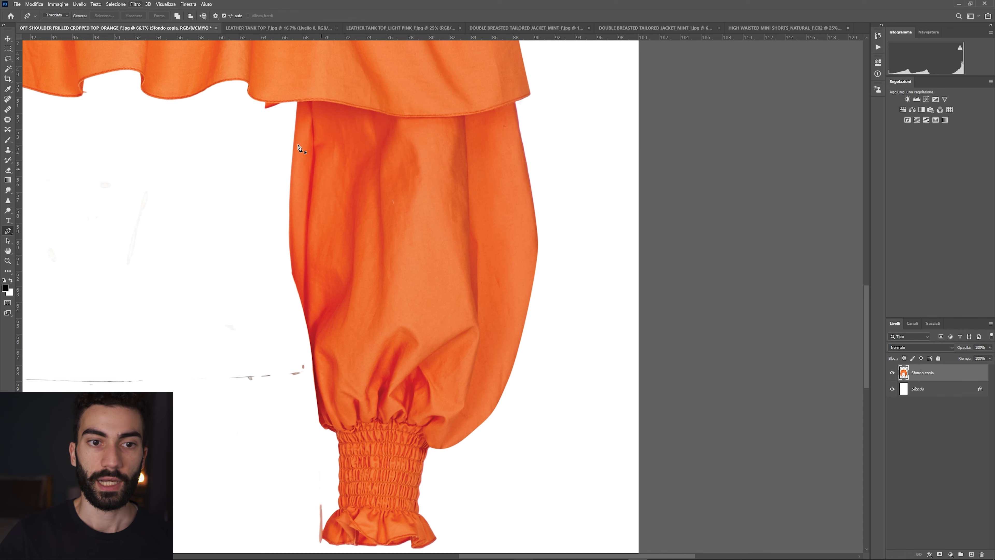
- Trace the sleeve's inner edge toward the cuff and convert it to a selection
{"action": "left_click", "coordinate": [296, 101]}
{"action": "left_click_drag", "start_coordinate": [298, 281], "coordinate": [310, 335]}
{"action": "key", "text": "ctrl+z"}
{"action": "key", "text": "ctrl+z"}
{"action": "mouse_move", "coordinate": [325, 407]}
{"action": "left_mouse_down"}
{"action": "mouse_move", "coordinate": [330, 421]}
{"action": "mouse_move", "coordinate": [288, 442]}
{"action": "mouse_move", "coordinate": [165, 293]}
{"action": "mouse_move", "coordinate": [198, 163]}
{"action": "left_mouse_up"}
{"action": "left_click", "coordinate": [253, 101]}
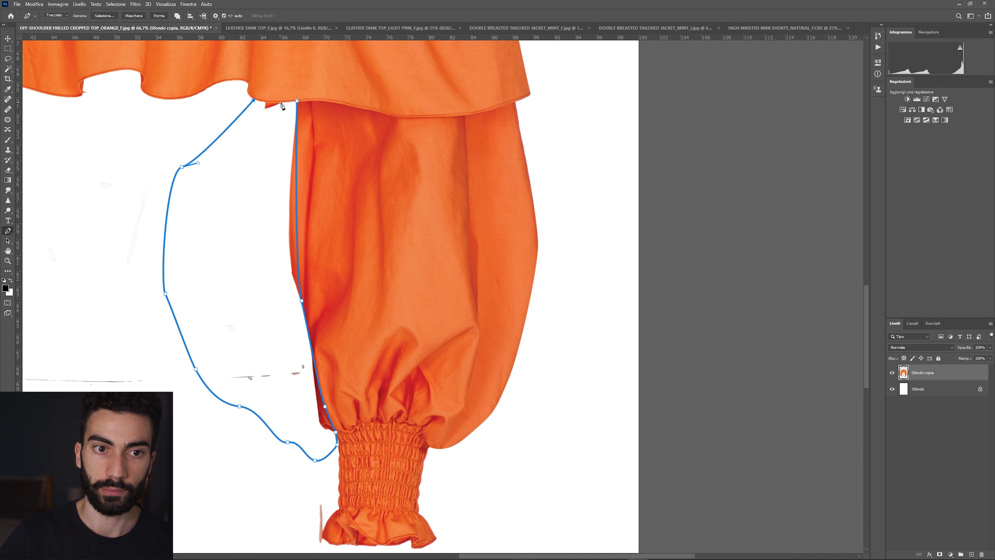
{"action": "left_click", "coordinate": [297, 102]}
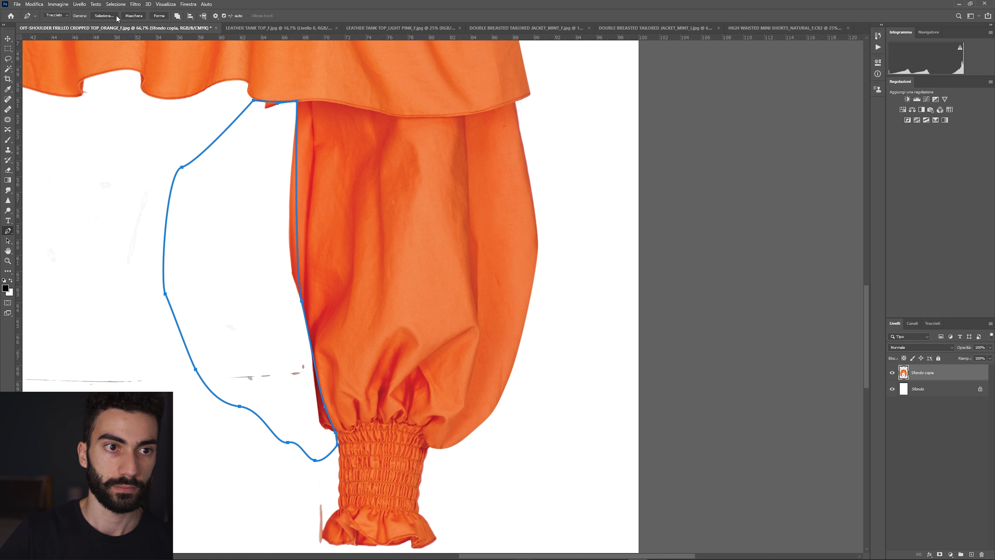
{"action": "key", "text": "Return"}
- Erase the pinkish fringe beside the right cuff with a 77 px eraser, then shrink it to 11 px
{"action": "left_click_drag", "start_coordinate": [384, 394], "coordinate": [590, 132]}
{"action": "key", "text": "e"}
{"action": "left_click_drag", "start_coordinate": [524, 242], "coordinate": [448, 247]}
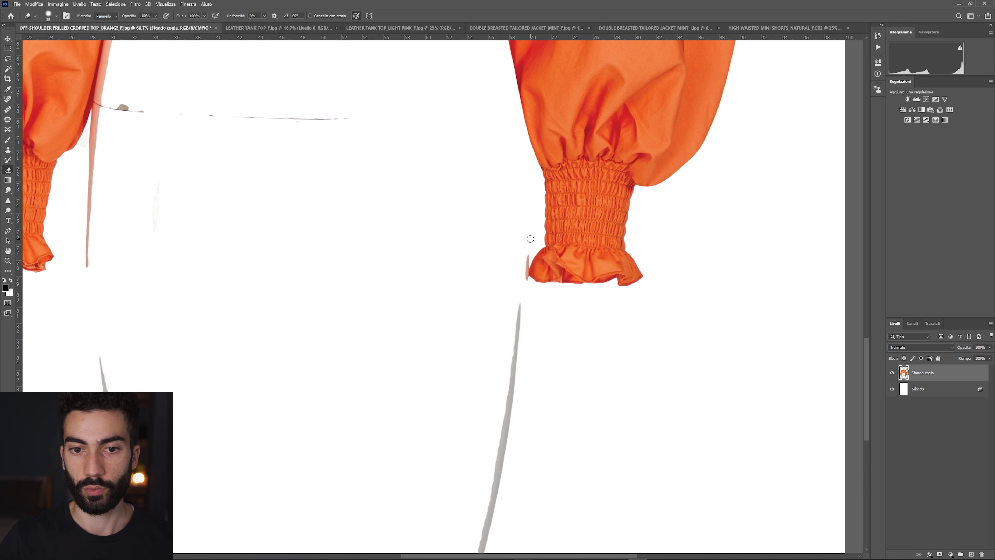
{"action": "left_click_drag", "start_coordinate": [527, 257], "coordinate": [525, 281]}
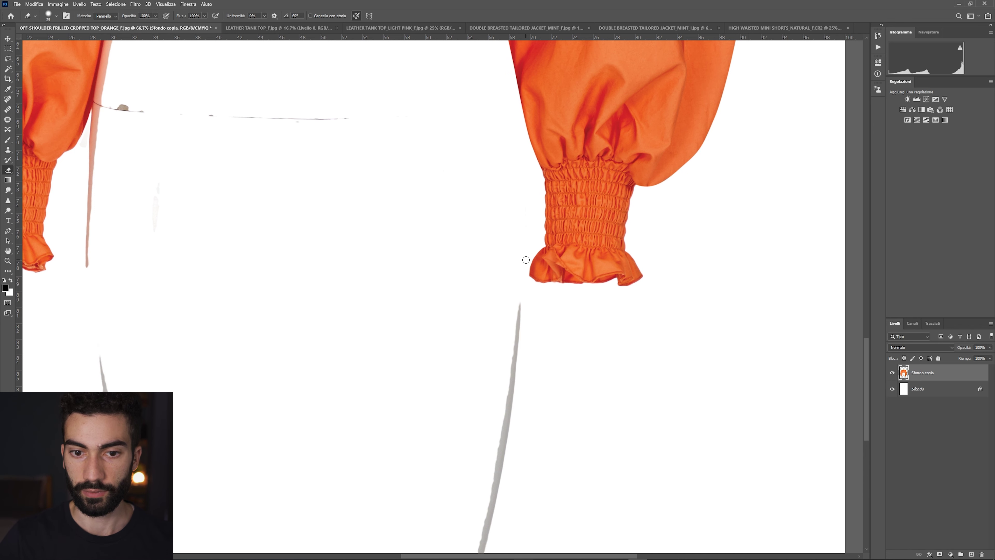
{"action": "left_click_drag", "start_coordinate": [449, 147], "coordinate": [473, 429]}
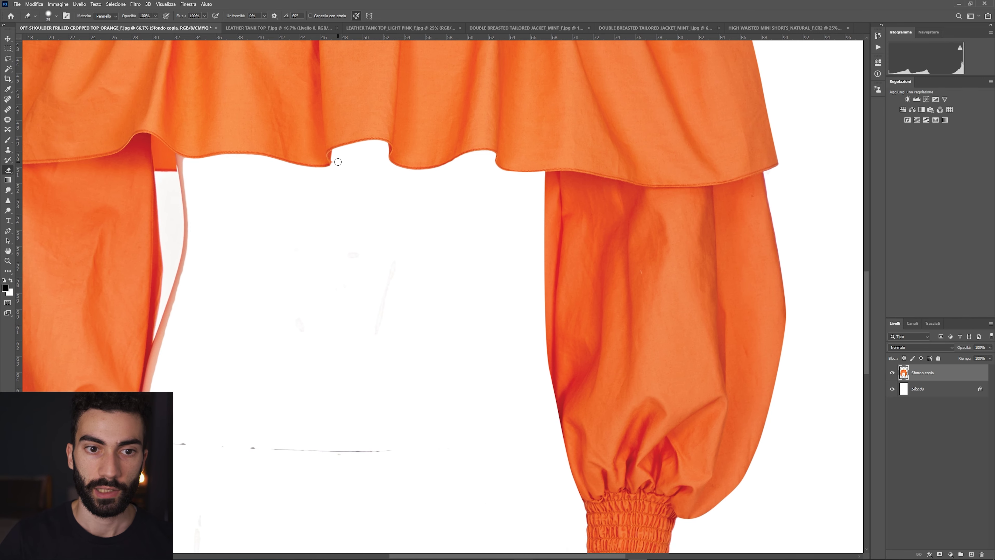
{"action": "left_click_drag", "start_coordinate": [560, 128], "coordinate": [515, 385]}
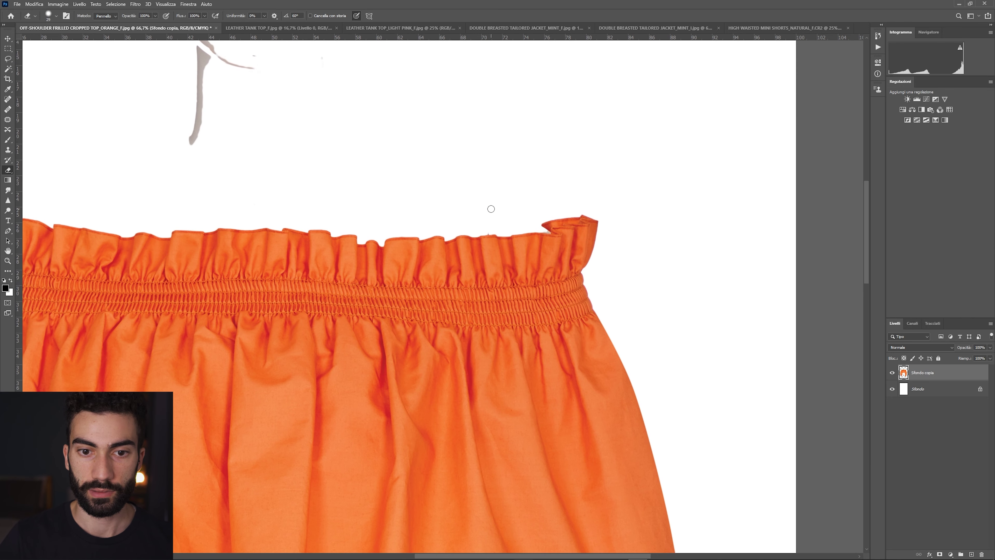
{"action": "left_click_drag", "start_coordinate": [557, 228], "coordinate": [547, 230]}
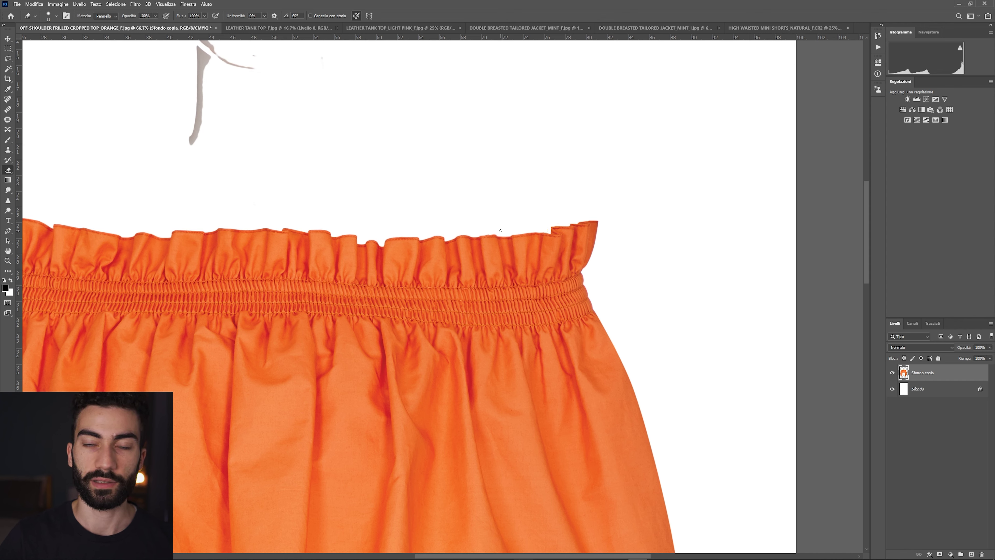
- Erase the grey hanger lines above the top and below the right cuff with a 307 px eraser
{"action": "key", "text": "ctrl+minus"}
{"action": "key", "text": "ctrl+minus"}
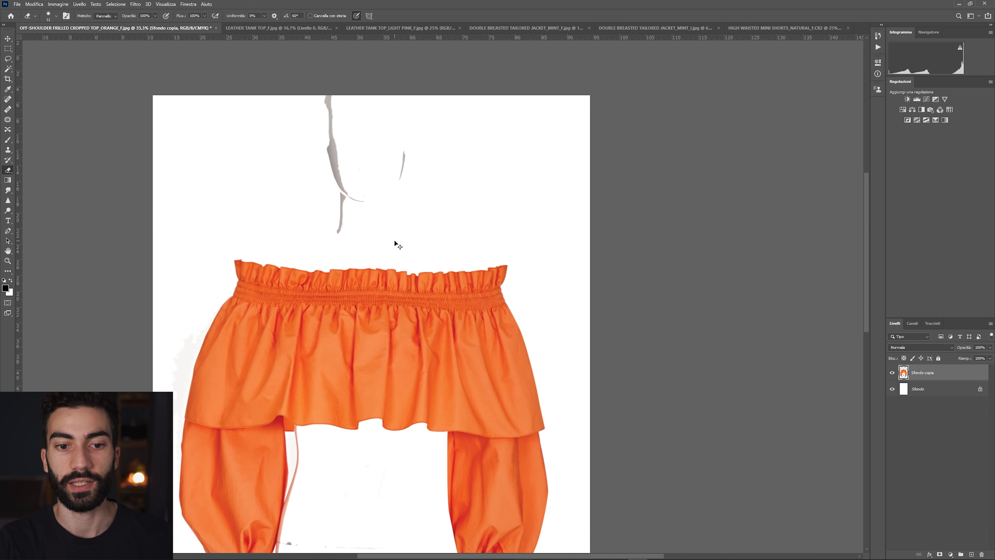
{"action": "key", "text": "ctrl+minus"}
{"action": "key", "text": "ctrl+semicolon"}
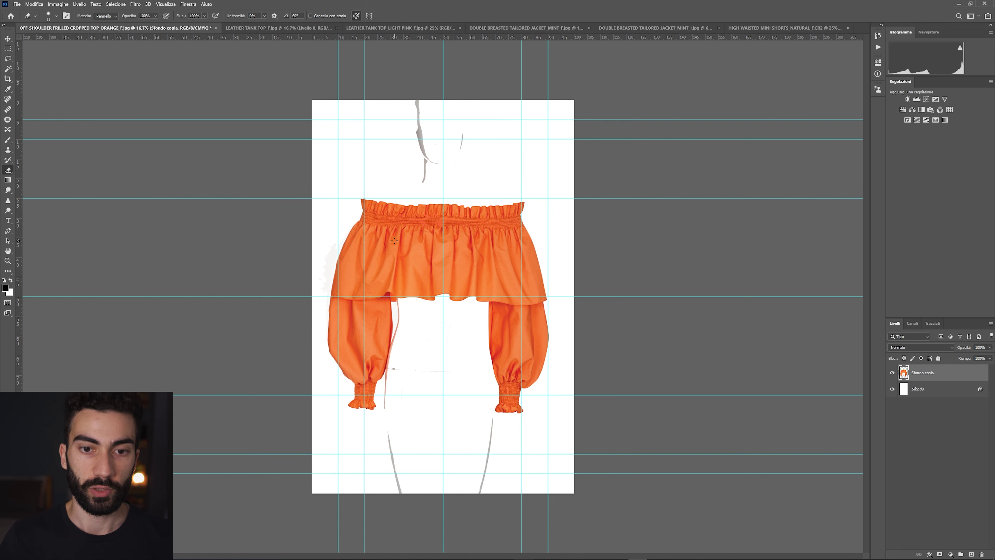
{"action": "mouse_move", "coordinate": [515, 414]}
{"action": "left_mouse_down"}
{"action": "mouse_move", "coordinate": [486, 407]}
{"action": "mouse_move", "coordinate": [489, 432]}
{"action": "left_mouse_up"}
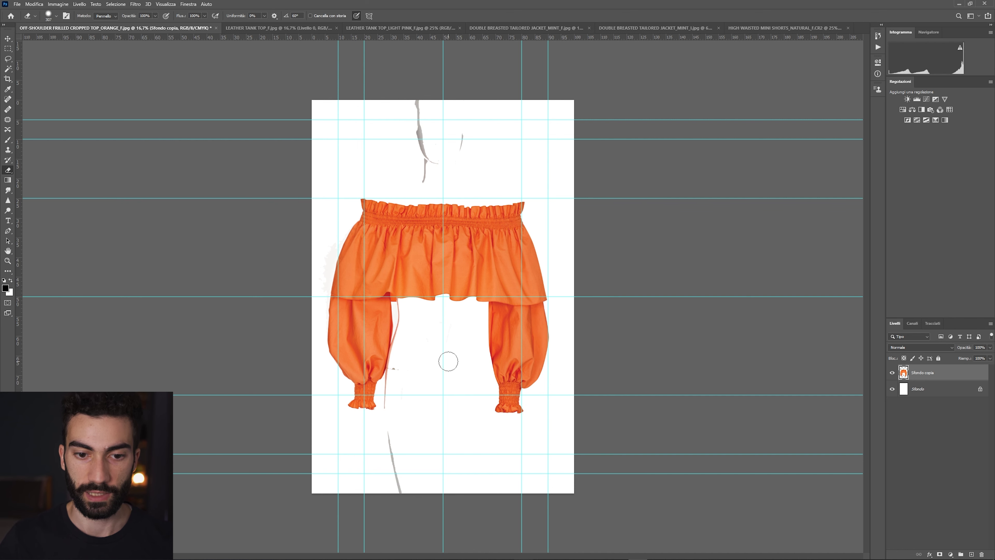
{"action": "left_click_drag", "start_coordinate": [429, 153], "coordinate": [443, 177]}
{"action": "left_click_drag", "start_coordinate": [417, 104], "coordinate": [421, 146]}
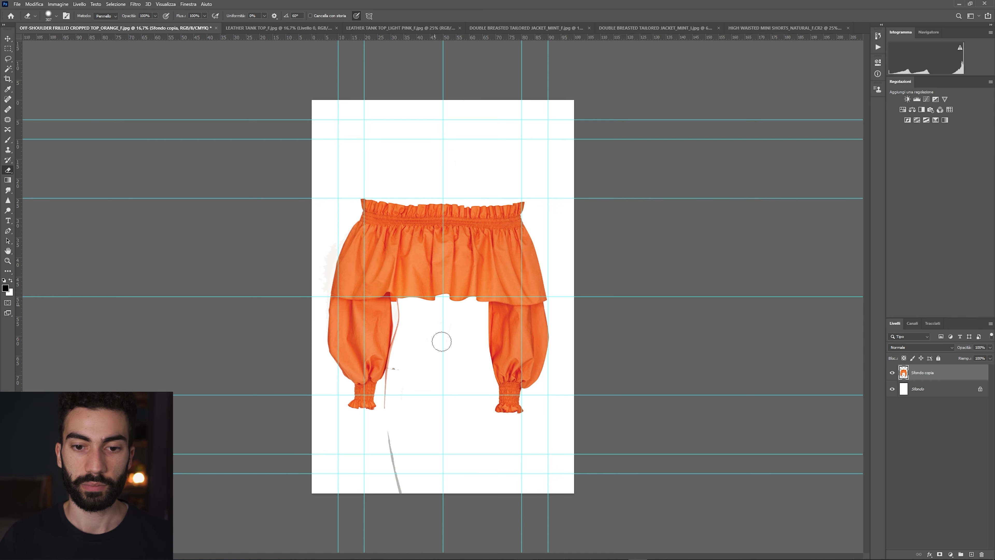
{"action": "key", "text": "ctrl+shift+x"}
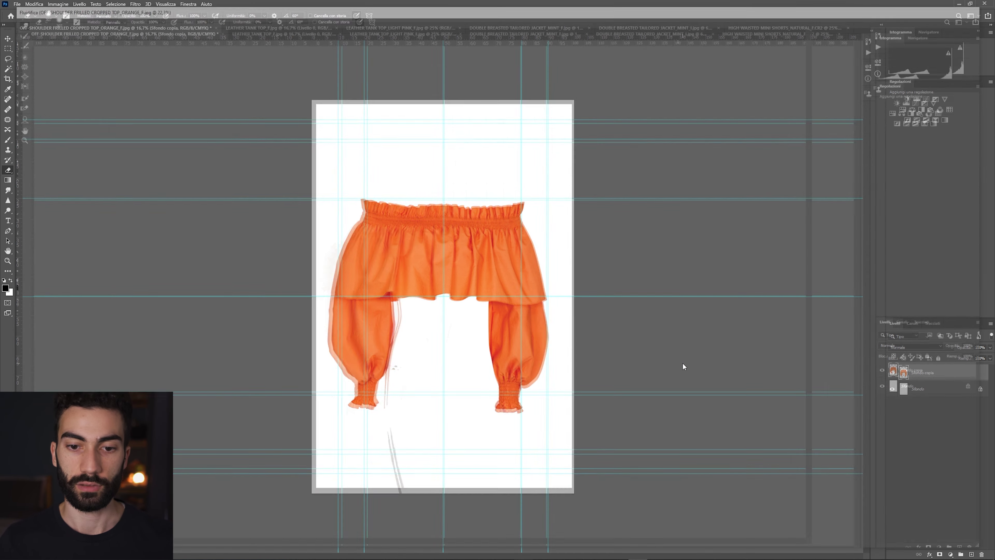
- Push the right sleeve's outer edge and the hem ruffles into shape in Liquify, then apply
{"action": "left_click_drag", "start_coordinate": [576, 313], "coordinate": [600, 317]}
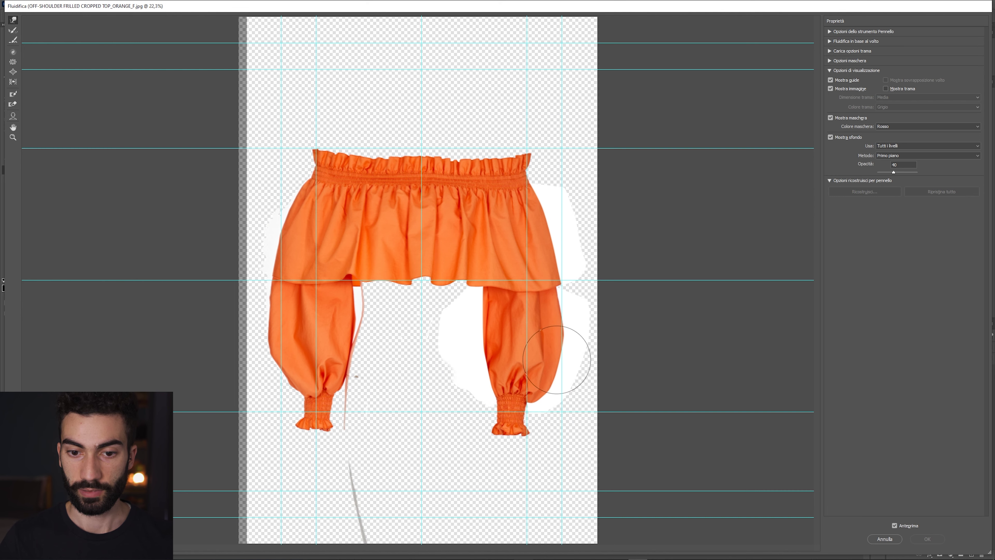
{"action": "key", "text": "ctrl+plus"}
{"action": "key", "text": "ctrl+plus"}
{"action": "left_click_drag", "start_coordinate": [504, 275], "coordinate": [422, 101]}
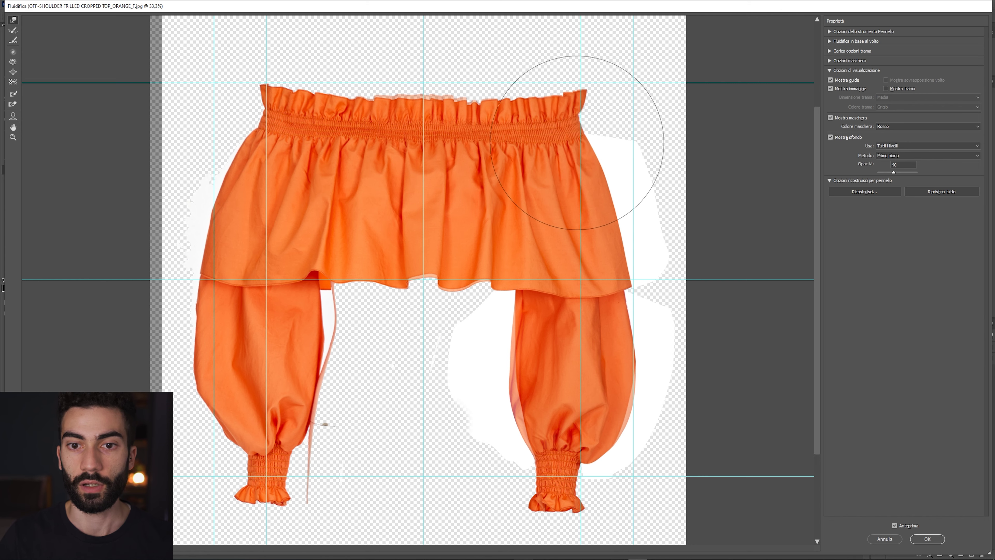
{"action": "left_click", "coordinate": [928, 537]}
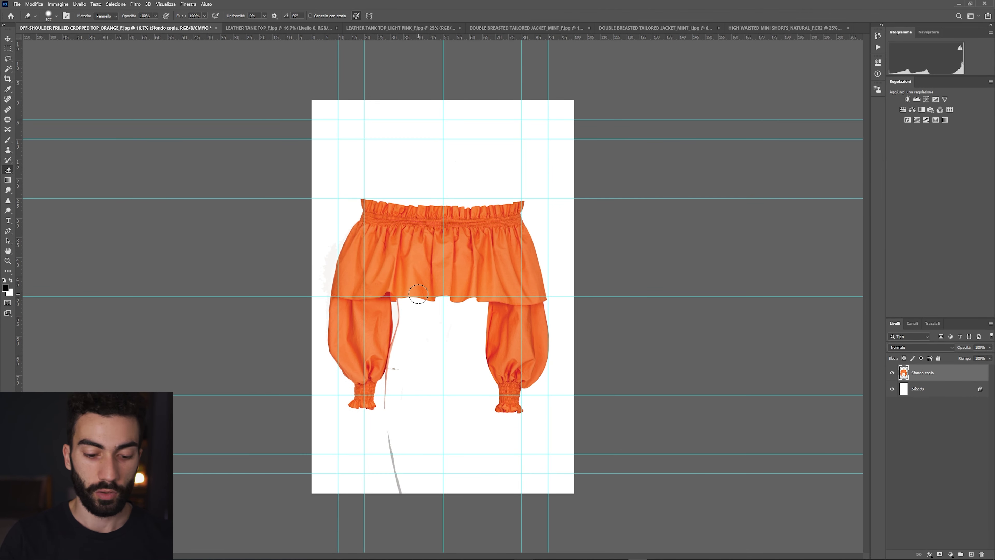
- Heal the dark line along the right sleeve edge with a 70 px Healing Brush
{"action": "key", "text": "ctrl+plus"}
{"action": "left_click_drag", "start_coordinate": [600, 355], "coordinate": [576, 352]}
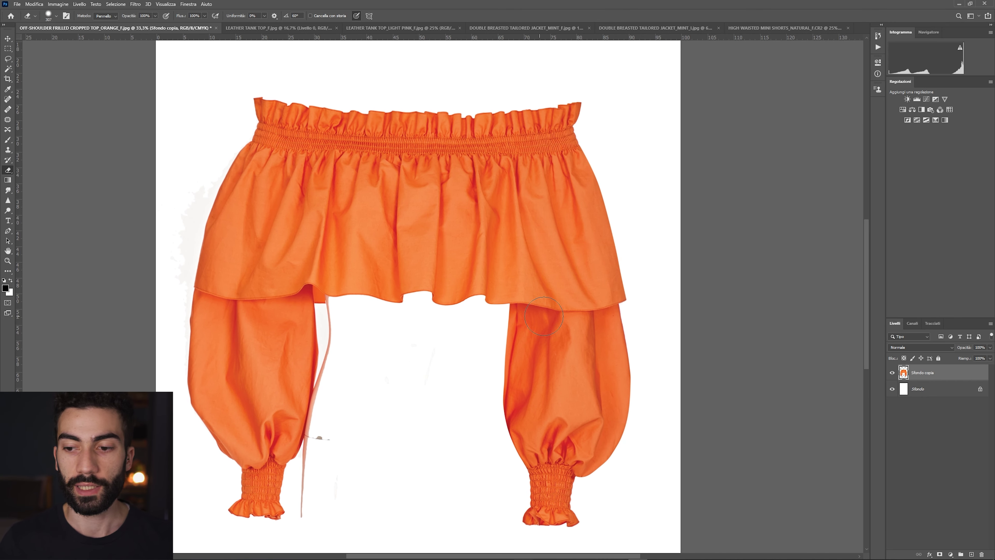
{"action": "key", "text": "b"}
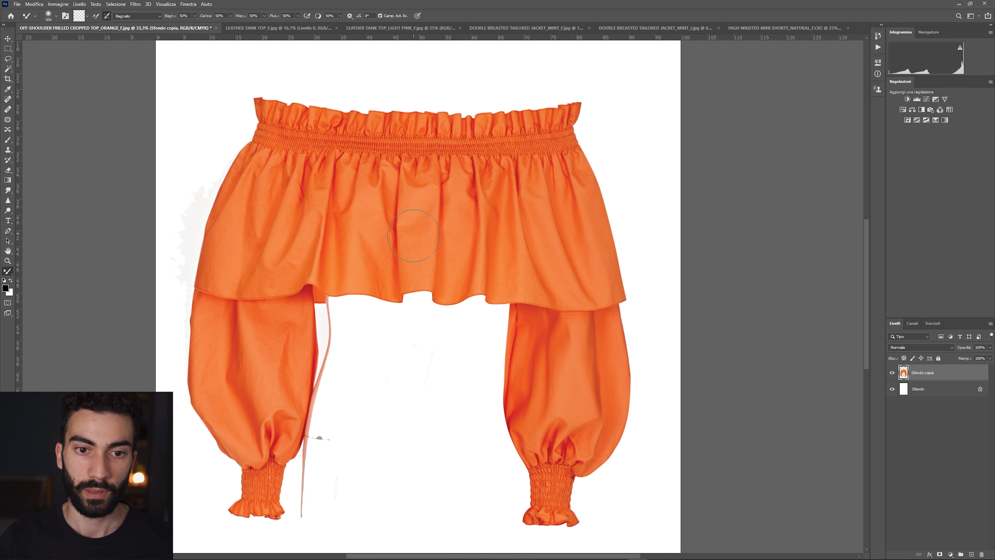
{"action": "key", "text": "ctrl+minus"}
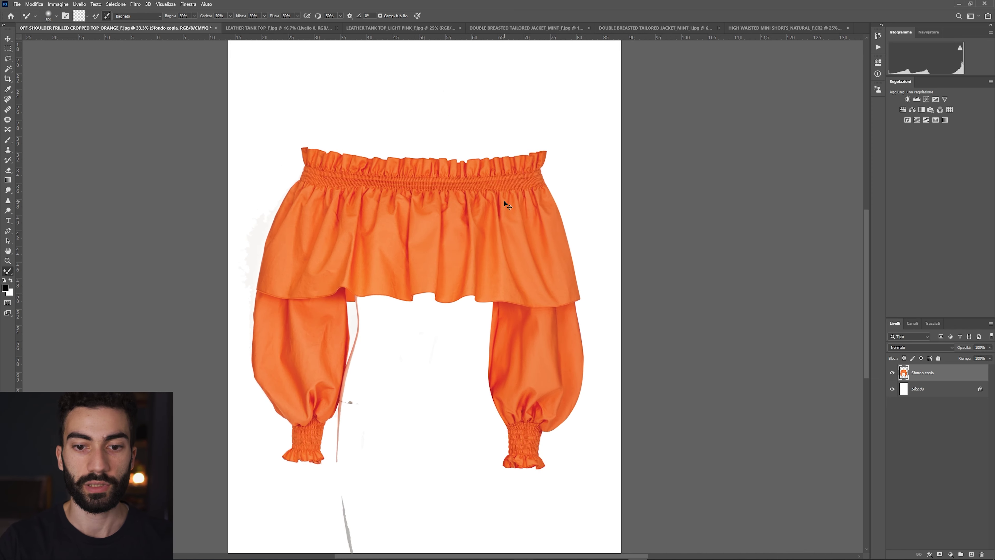
{"action": "key", "text": "ctrl+minus"}
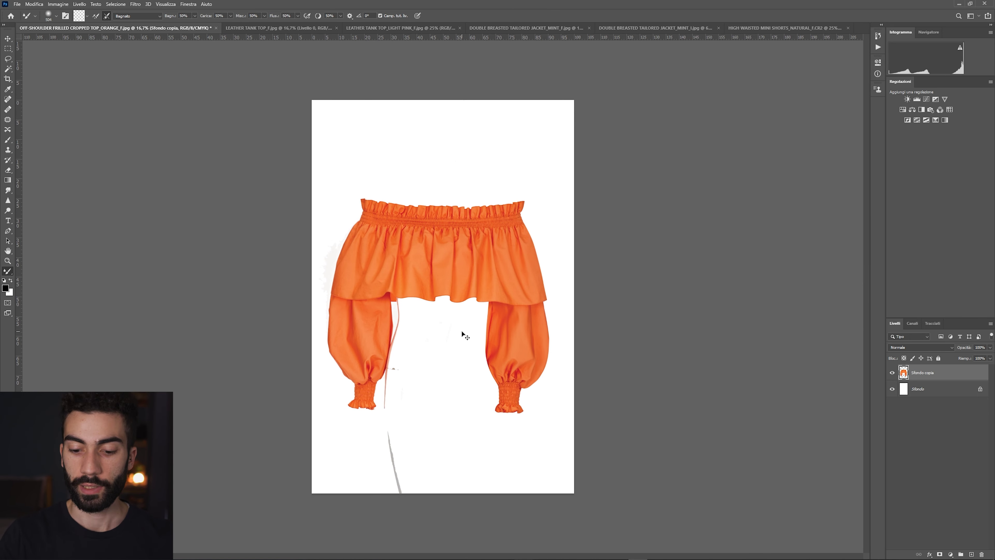
{"action": "scroll", "coordinate": [462, 330], "scroll_direction": "up", "scroll_amount": 3}
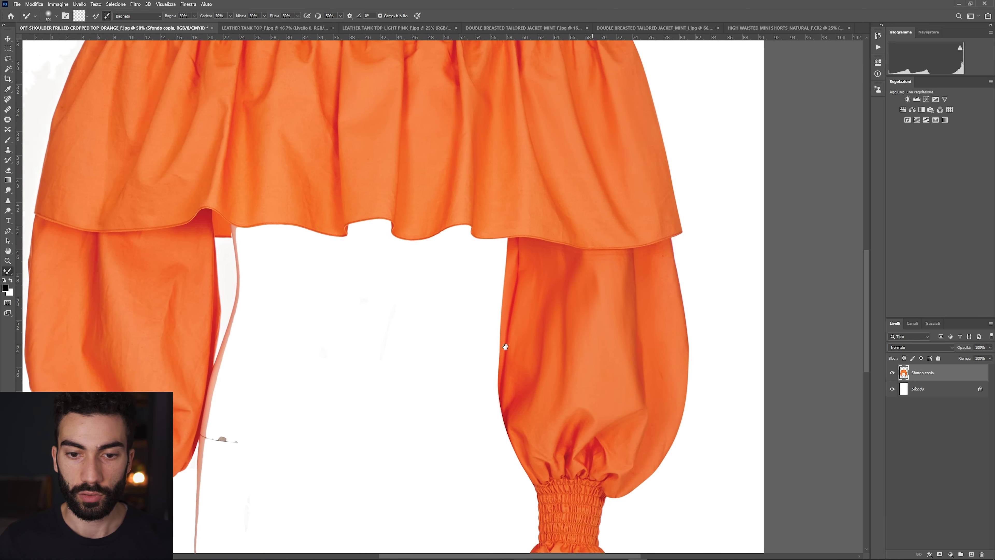
{"action": "left_click_drag", "start_coordinate": [461, 330], "coordinate": [356, 233]}
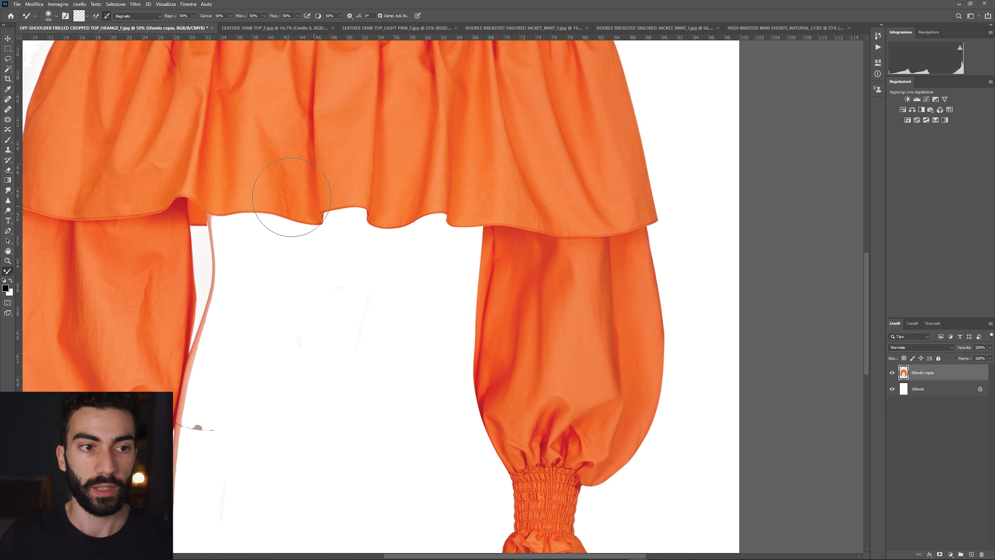
{"action": "left_click", "coordinate": [12, 108]}
{"action": "right_click", "coordinate": [528, 291], "text": "alt"}
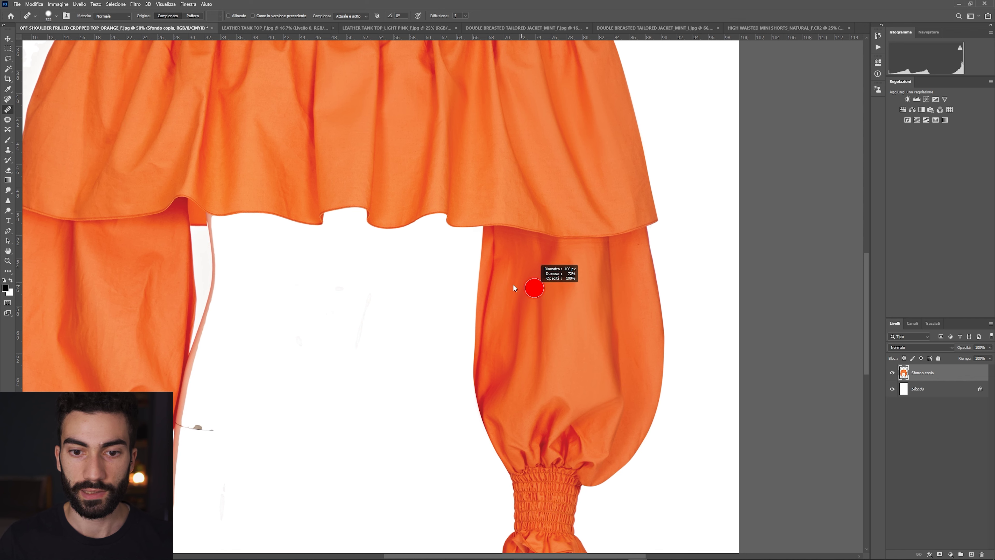
{"action": "left_click", "coordinate": [517, 247], "text": "alt"}
{"action": "left_click_drag", "start_coordinate": [492, 266], "coordinate": [492, 248]}
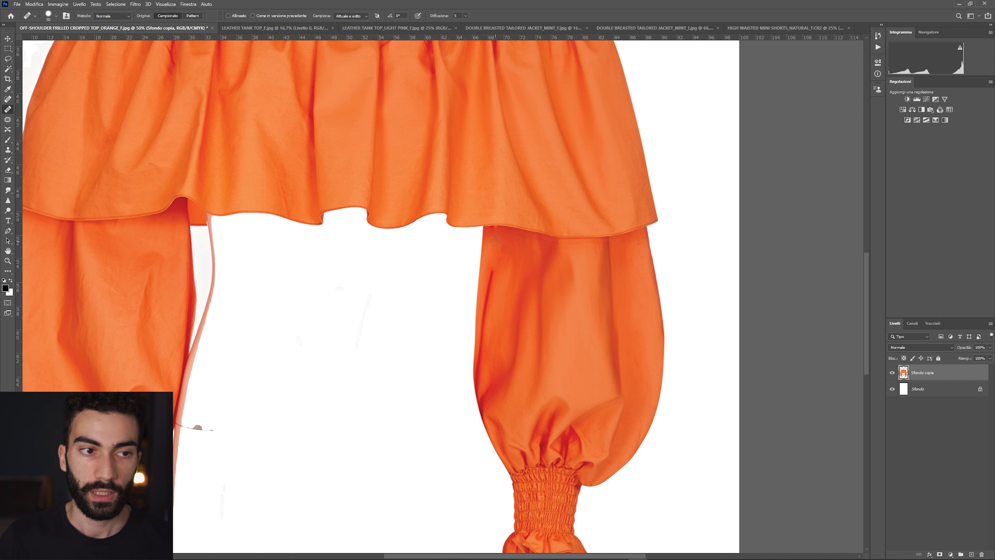
- Spot-heal the dark marks along the sleeve seam and left edge with a 79 px brush
{"action": "left_click", "coordinate": [7, 98]}
{"action": "right_click", "coordinate": [507, 215], "text": "alt"}
{"action": "left_click_drag", "start_coordinate": [494, 226], "coordinate": [480, 342]}
{"action": "mouse_move", "coordinate": [488, 290]}
{"action": "left_mouse_down"}
{"action": "mouse_move", "coordinate": [478, 349]}
{"action": "mouse_move", "coordinate": [484, 325]}
{"action": "left_mouse_up"}
{"action": "left_click_drag", "start_coordinate": [478, 387], "coordinate": [492, 325]}
{"action": "left_click_drag", "start_coordinate": [480, 364], "coordinate": [497, 264]}
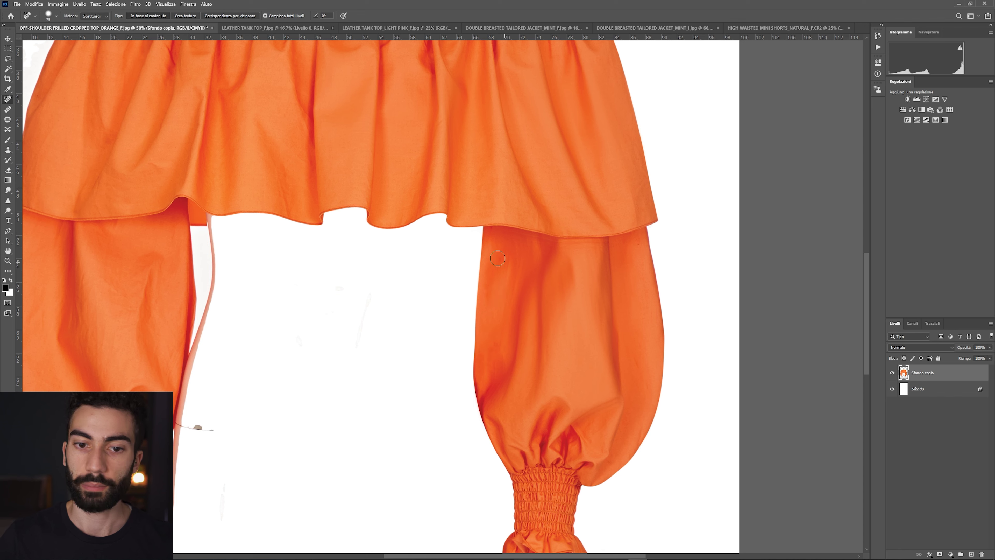
- Heal the right sleeve's outer edge with the Healing Brush, undoing a whitish patch
{"action": "left_click", "coordinate": [8, 109]}
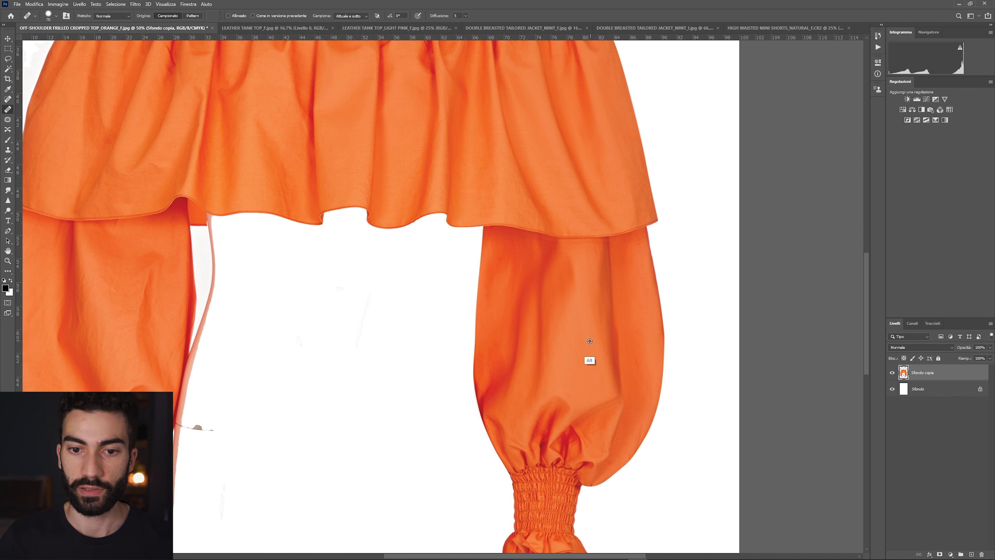
{"action": "left_click_drag", "start_coordinate": [481, 304], "coordinate": [481, 282]}
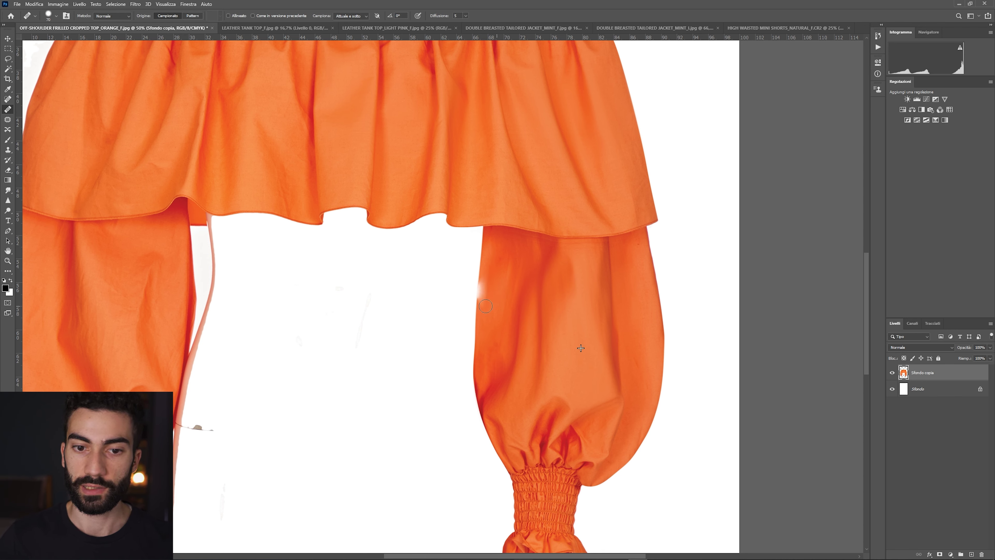
{"action": "key", "text": "ctrl+z"}
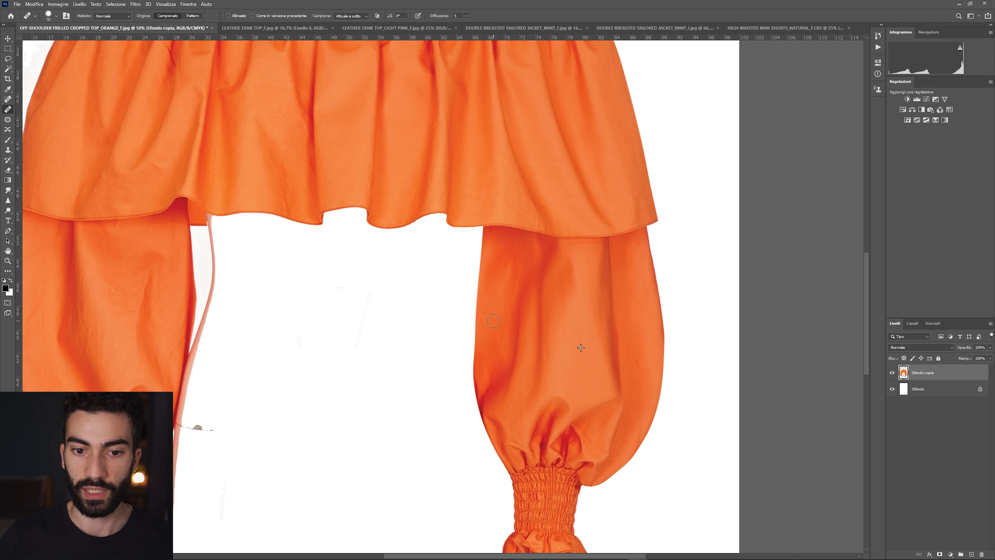
{"action": "left_click_drag", "start_coordinate": [499, 334], "coordinate": [485, 337]}
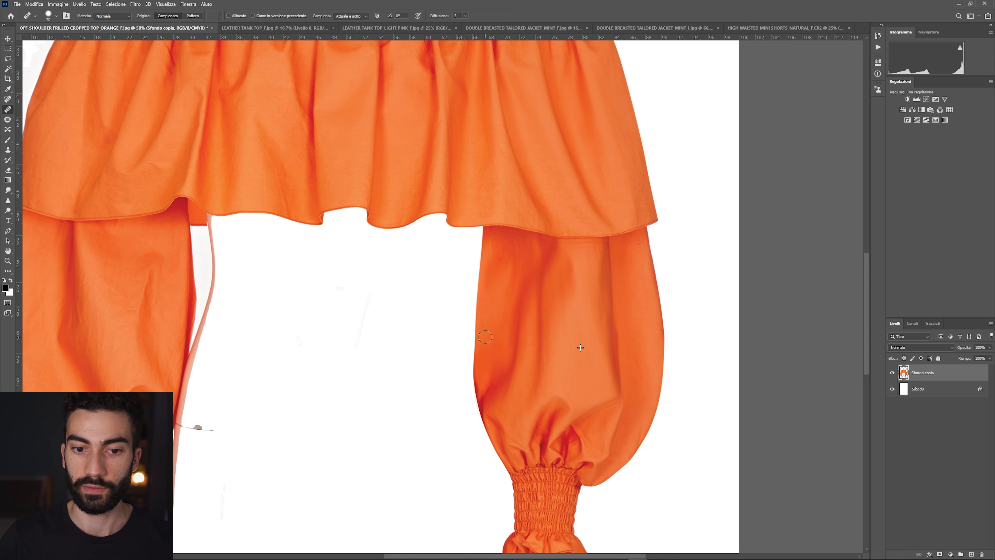
{"action": "key", "text": "ctrl+minus"}
{"action": "key", "text": "ctrl+minus"}
{"action": "key", "text": "e"}
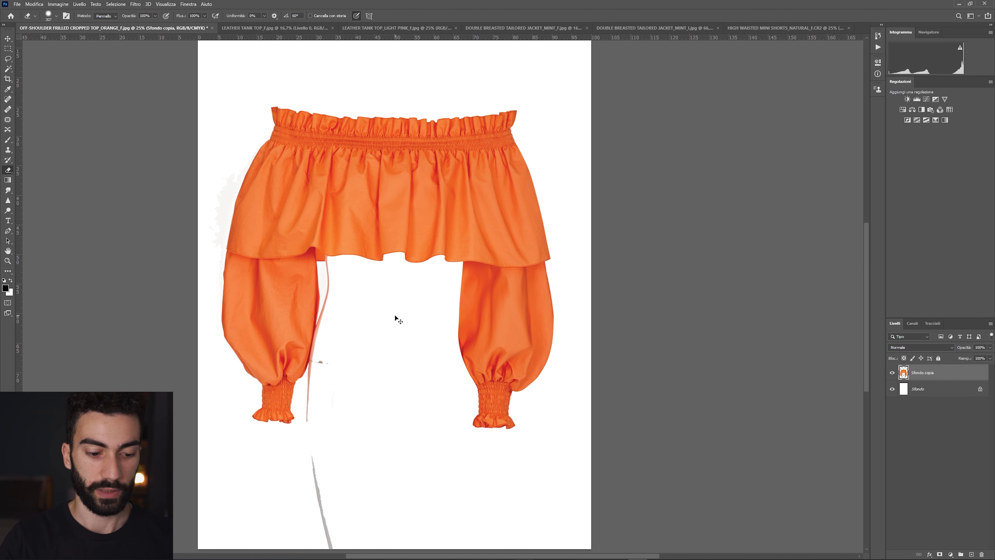
- Merge Sfondo copia into the background and copy the top's right half with its sleeve to a new layer
{"action": "key", "text": "ctrl+minus"}
{"action": "key", "text": "ctrl+semicolon"}
{"action": "key", "text": "m"}
{"action": "mouse_move", "coordinate": [581, 183]}
{"action": "left_mouse_down"}
{"action": "mouse_move", "coordinate": [592, 340]}
{"action": "mouse_move", "coordinate": [584, 340]}
{"action": "left_mouse_up"}
{"action": "key", "text": "Return"}
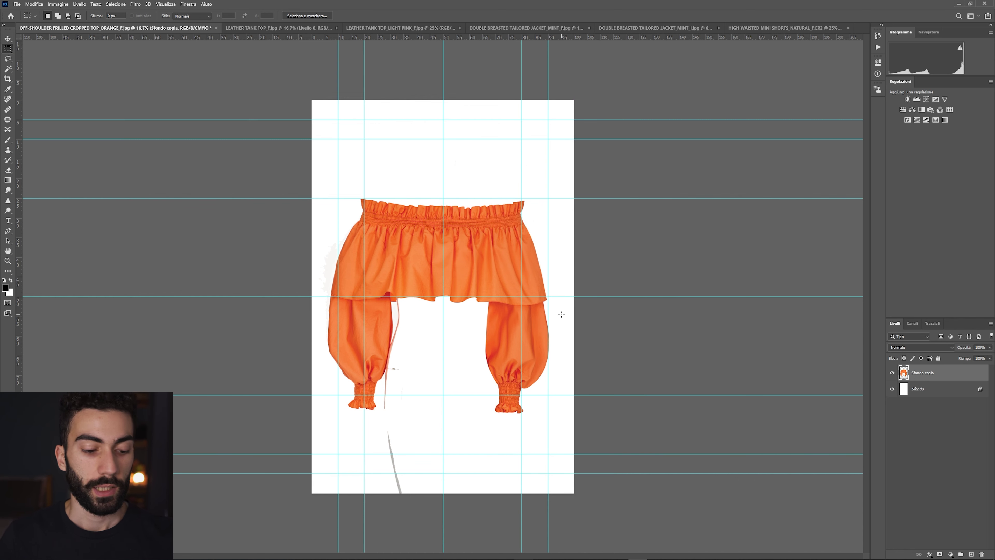
{"action": "key", "text": "ctrl+shift+e"}
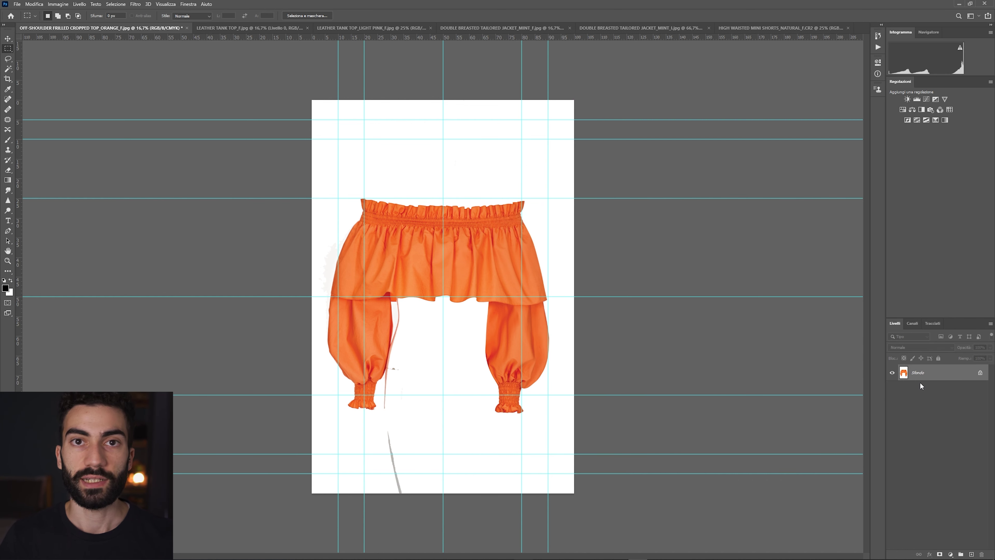
{"action": "left_click_drag", "start_coordinate": [574, 181], "coordinate": [441, 435]}
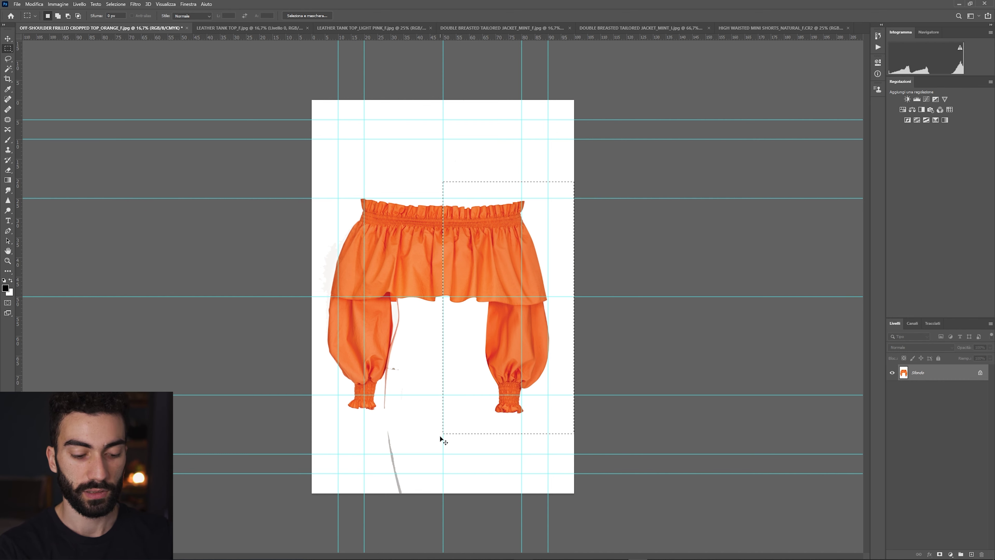
{"action": "key", "text": "ctrl+j"}
{"action": "key", "text": "ctrl+t"}
- Flip the copied right half horizontally over the left sleeve and merge it into the background
{"action": "right_click", "coordinate": [487, 319]}
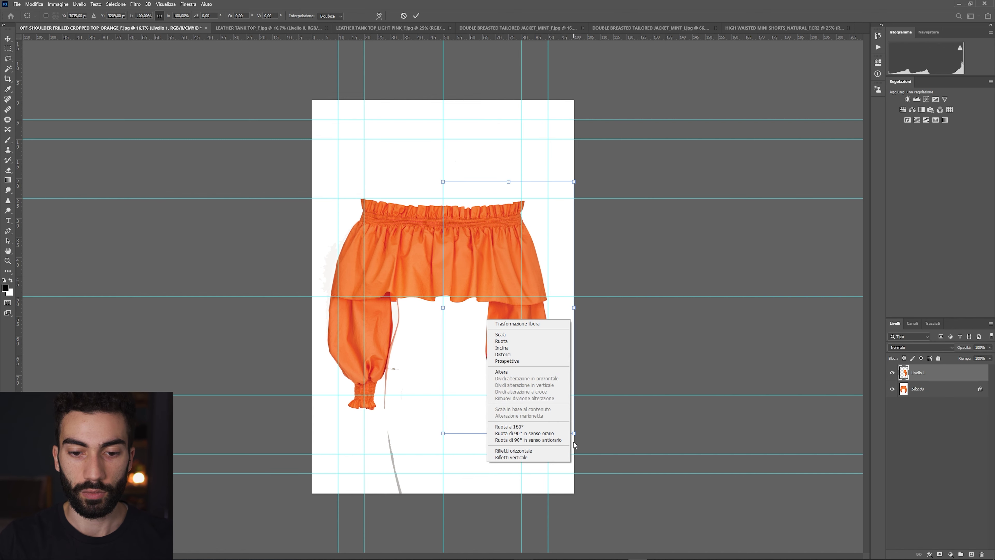
{"action": "left_click", "coordinate": [513, 450]}
{"action": "left_click_drag", "start_coordinate": [447, 318], "coordinate": [357, 317]}
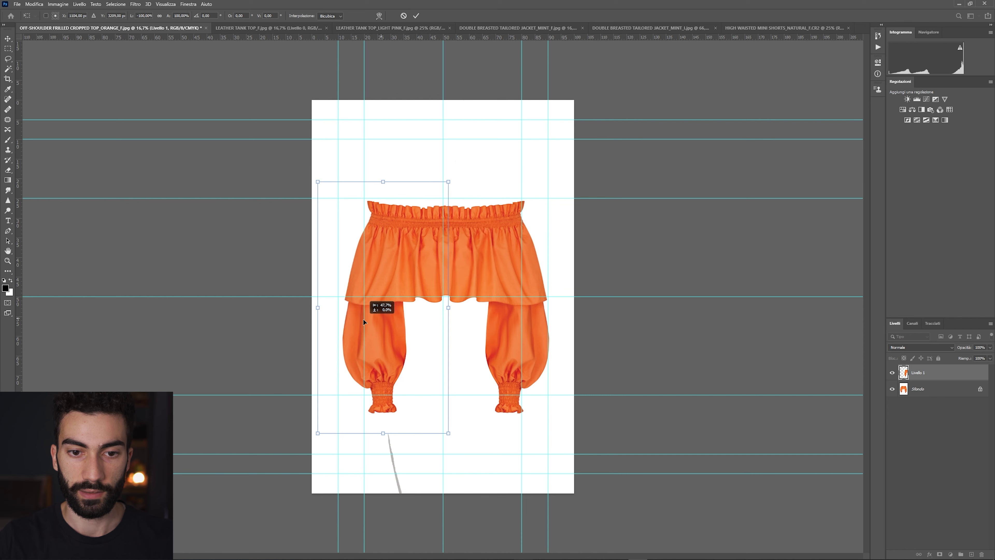
{"action": "key", "text": "Return"}
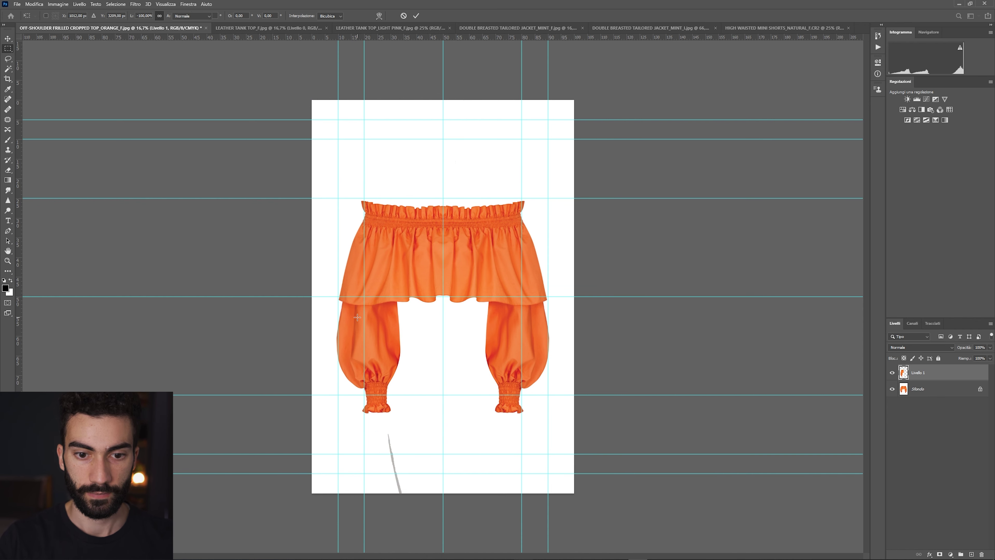
{"action": "key", "text": "ctrl+plus"}
{"action": "key", "text": "ctrl+plus"}
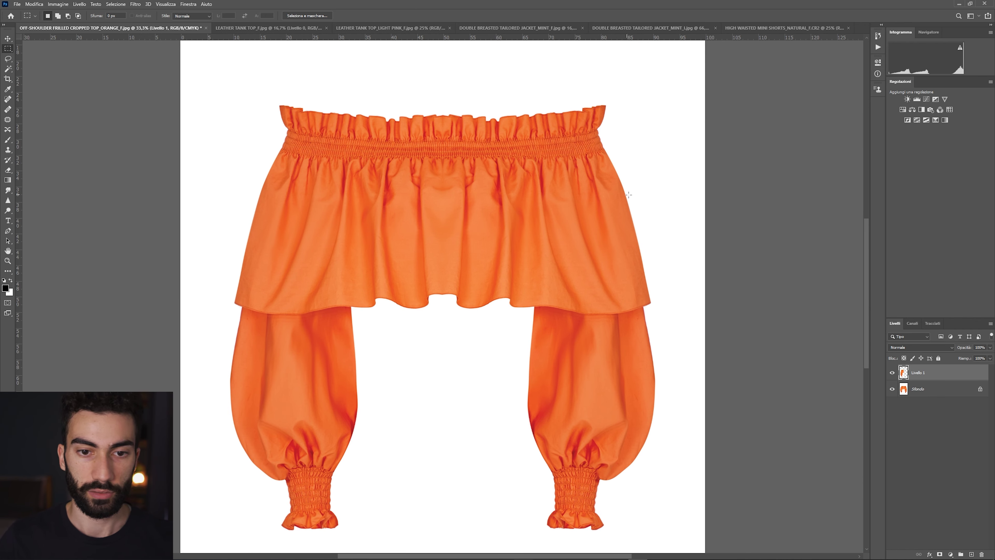
{"action": "key", "text": "e"}
{"action": "left_click_drag", "start_coordinate": [448, 177], "coordinate": [447, 146]}
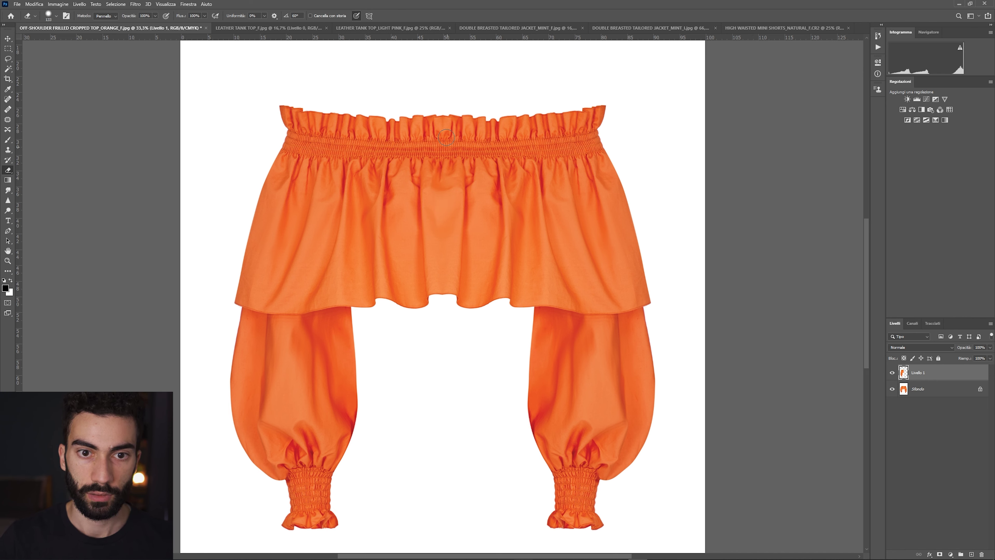
{"action": "key", "text": "ctrl+minus"}
{"action": "key", "text": "ctrl+e"}
- Set up a white brush at 100% opacity to paint out the grey streak below the top
{"action": "key", "text": "b"}
{"action": "key", "text": "x"}
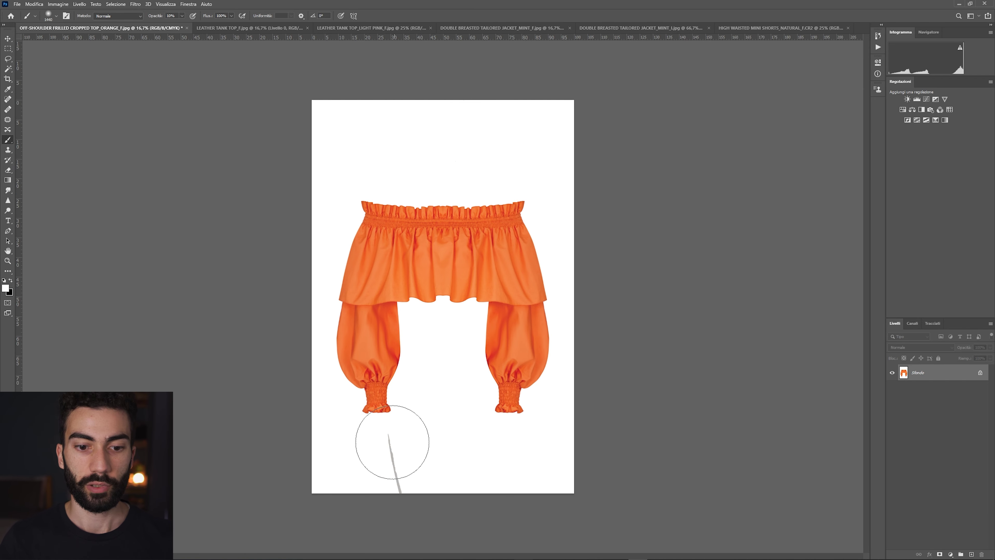
{"action": "key", "text": "0"}
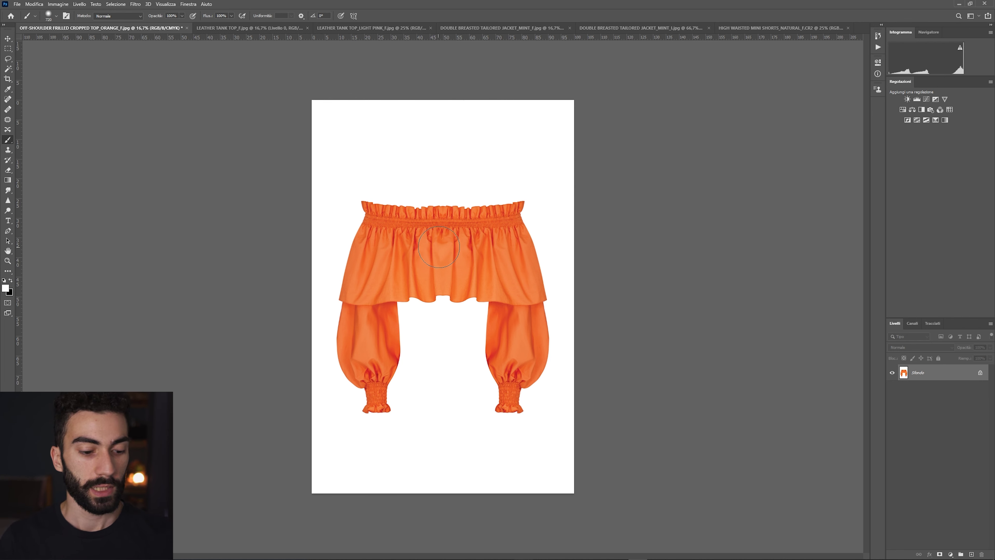
{"action": "key", "text": "alt+F9"}
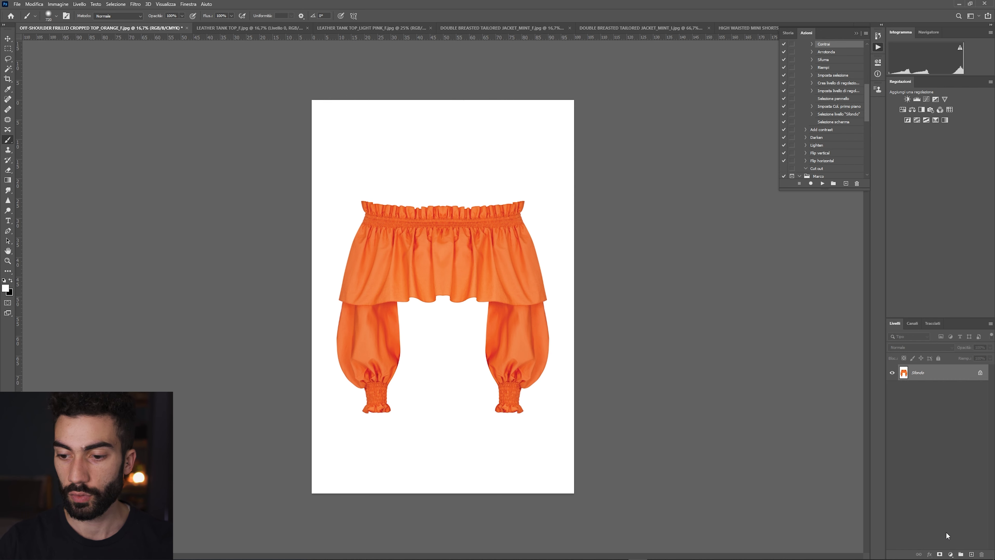
{"action": "left_click", "coordinate": [952, 554]}
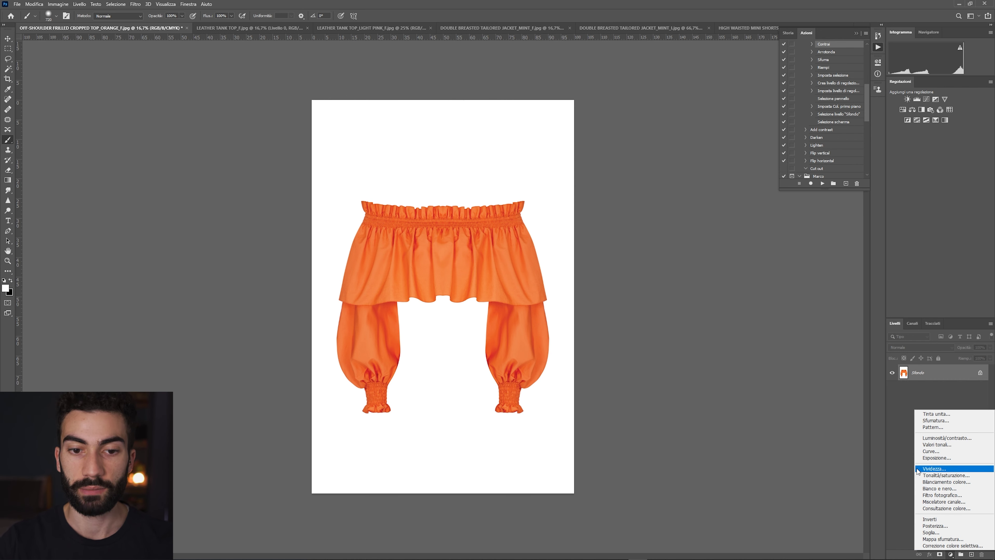
- Add a Levels layer with the black input at 253 to expose edge residue, then select Sfondo
{"action": "left_click", "coordinate": [940, 445]}
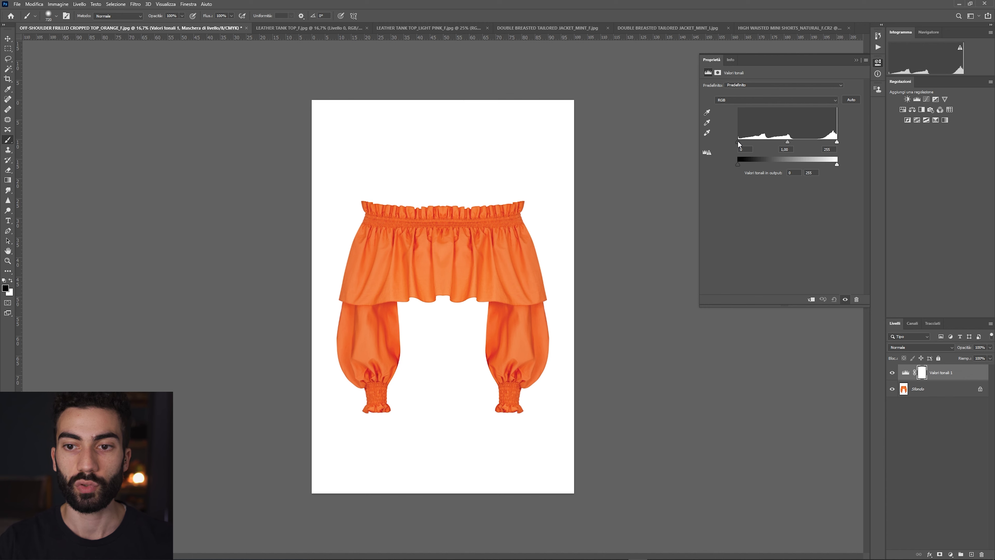
{"action": "left_click_drag", "start_coordinate": [739, 144], "coordinate": [846, 144]}
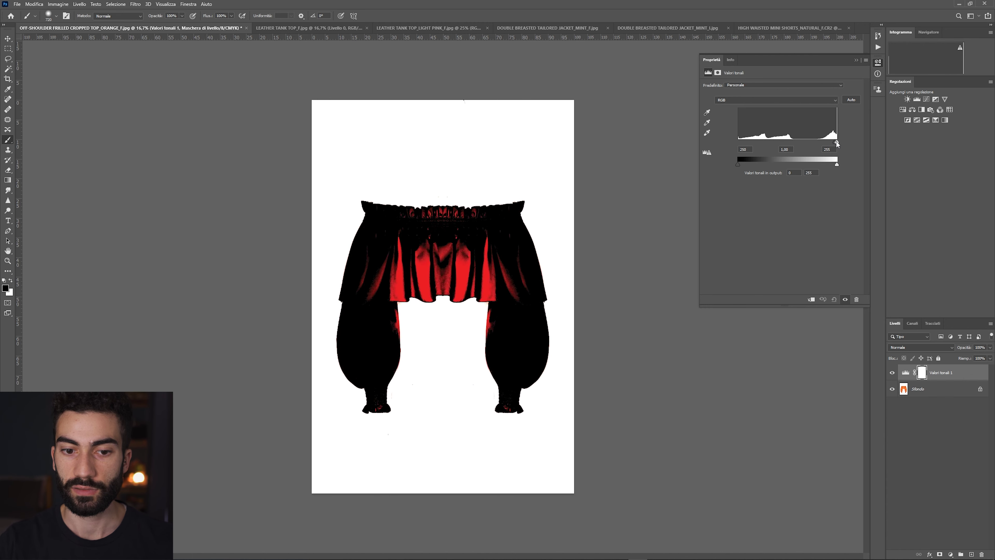
{"action": "left_click", "coordinate": [953, 446]}
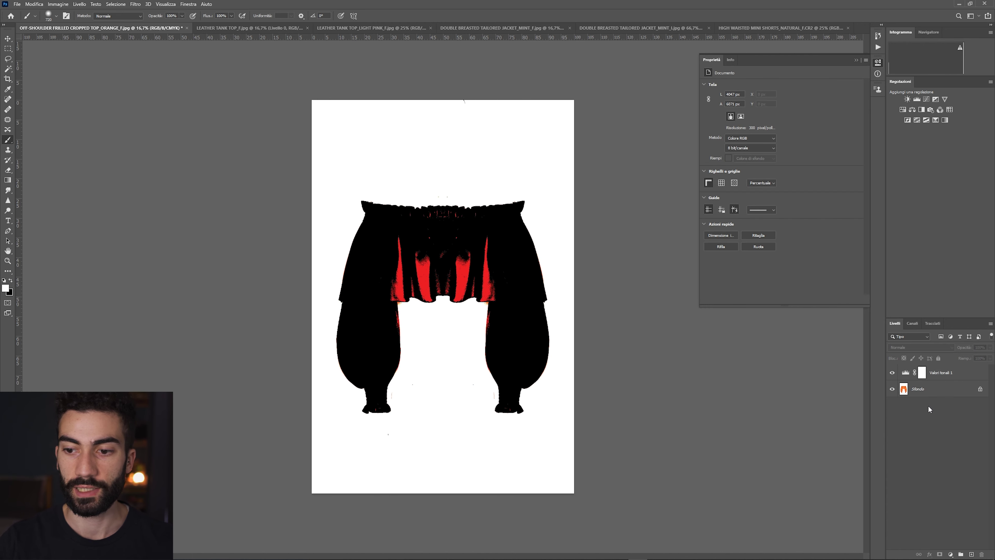
{"action": "left_click", "coordinate": [939, 386]}
- Inspect the cuffs and frill hem for leftover specks, then hide the Levels layer and zoom out
{"action": "key", "text": "ctrl+plus"}
{"action": "key", "text": "ctrl+plus"}
{"action": "key", "text": "ctrl+plus"}
{"action": "key", "text": "ctrl+plus"}
{"action": "left_click_drag", "start_coordinate": [448, 367], "coordinate": [453, 60]}
{"action": "mouse_move", "coordinate": [367, 302]}
{"action": "left_mouse_down"}
{"action": "mouse_move", "coordinate": [426, 235]}
{"action": "mouse_move", "coordinate": [384, 254]}
{"action": "mouse_move", "coordinate": [344, 244]}
{"action": "mouse_move", "coordinate": [349, 260]}
{"action": "mouse_move", "coordinate": [318, 264]}
{"action": "left_mouse_up"}
{"action": "key", "text": "e"}
{"action": "key", "text": "ctrl+z"}
{"action": "key", "text": "b"}
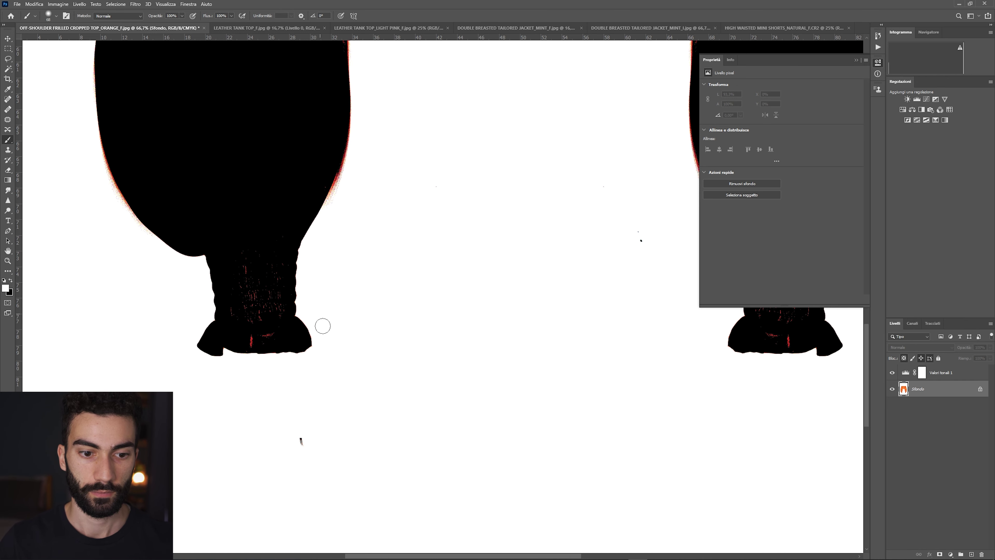
{"action": "mouse_move", "coordinate": [620, 249]}
{"action": "left_mouse_down"}
{"action": "mouse_move", "coordinate": [320, 372]}
{"action": "mouse_move", "coordinate": [313, 291]}
{"action": "mouse_move", "coordinate": [571, 449]}
{"action": "left_mouse_up"}
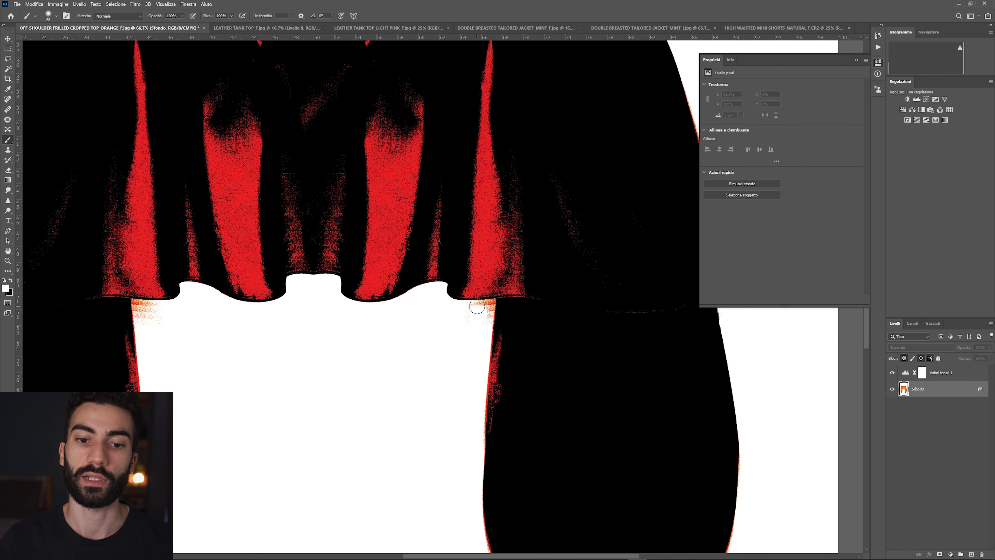
{"action": "left_click", "coordinate": [893, 373]}
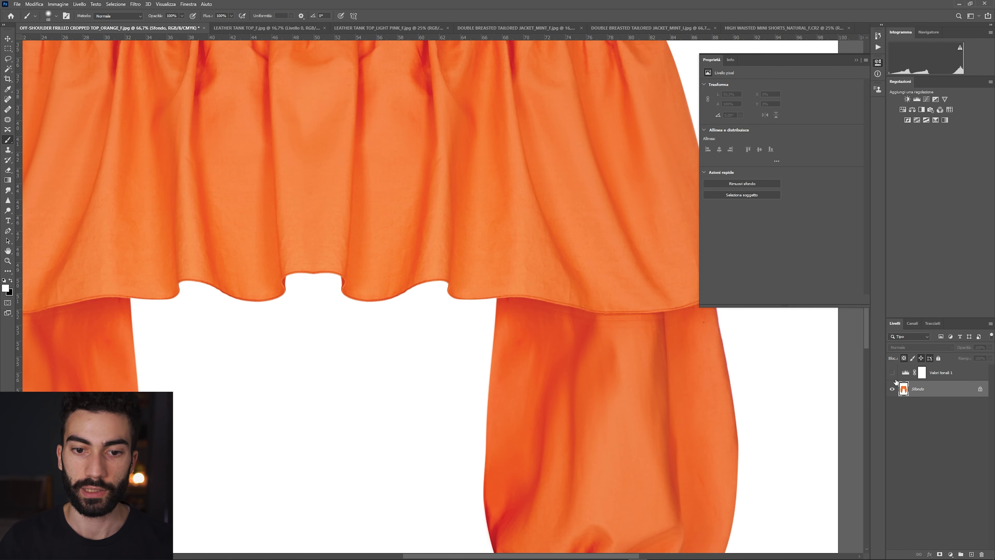
{"action": "key", "text": "ctrl+minus"}
{"action": "key", "text": "ctrl+minus"}
{"action": "key", "text": "ctrl+minus"}
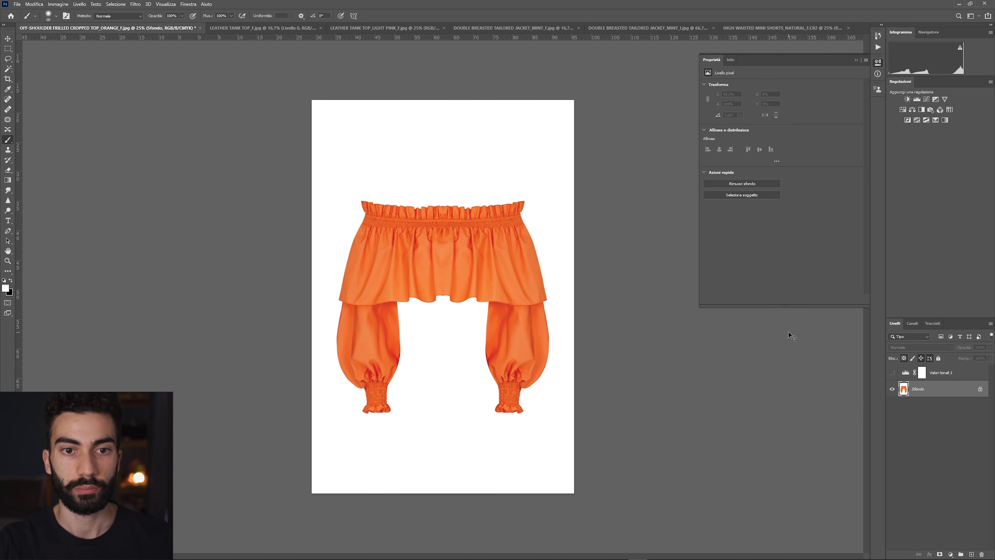
{"action": "key", "text": "ctrl+minus"}
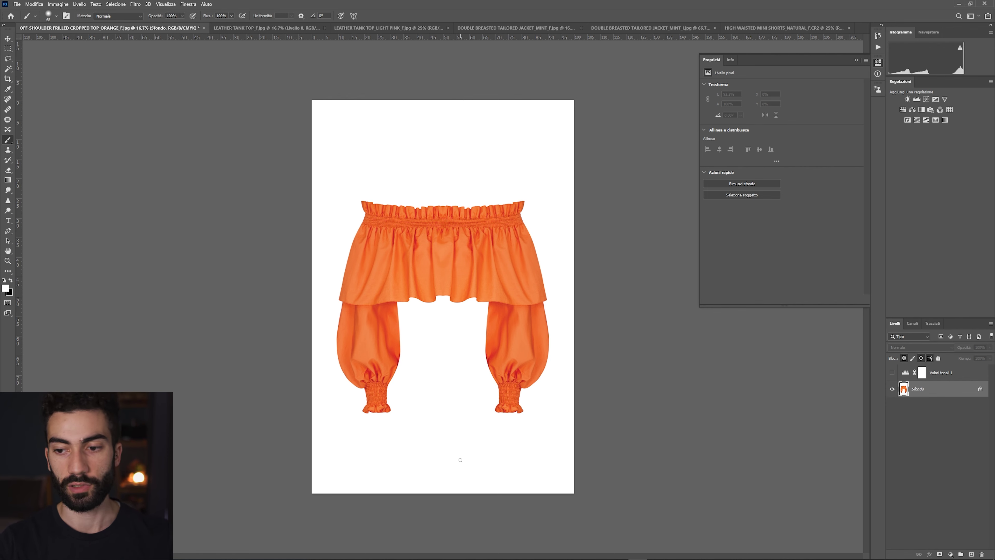
- Remove the Valori tonali 1 Levels layer and place a crop box over the canvas
{"action": "key", "text": "ctrl+z"}
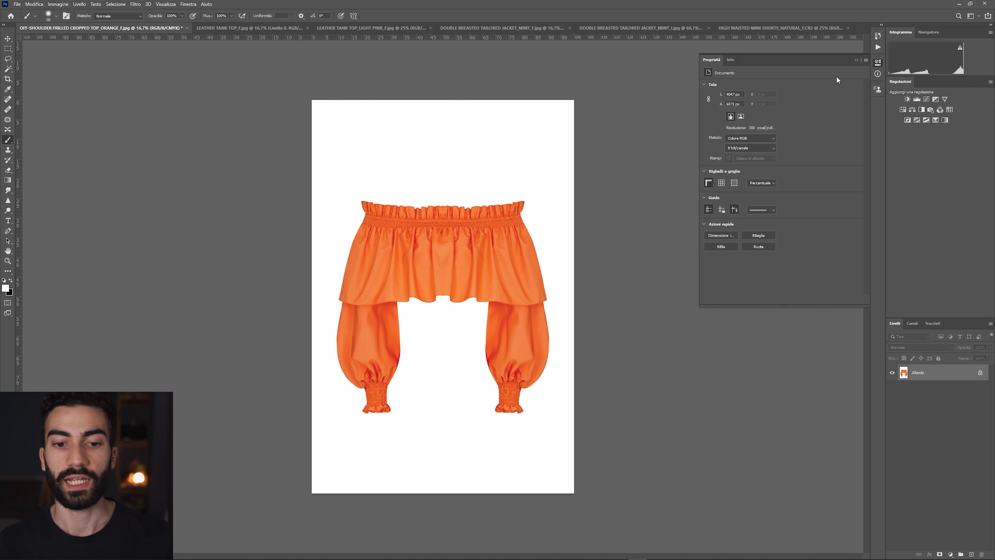
{"action": "key", "text": "c"}
{"action": "left_click", "coordinate": [448, 121]}
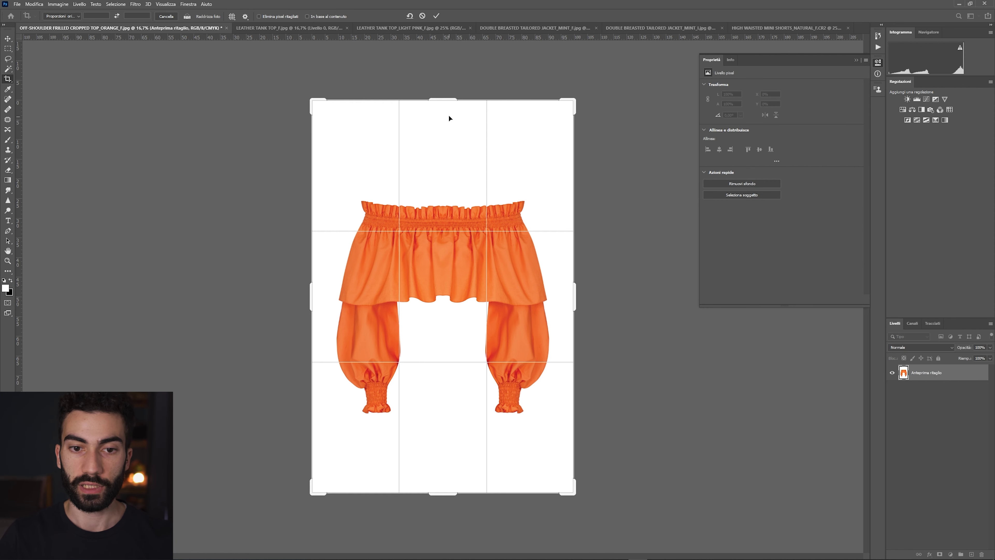
- Crop evenly around the orange top, expand the canvas to 110% with white margin, and flatten to Background
{"action": "left_click_drag", "start_coordinate": [444, 100], "coordinate": [445, 129]}
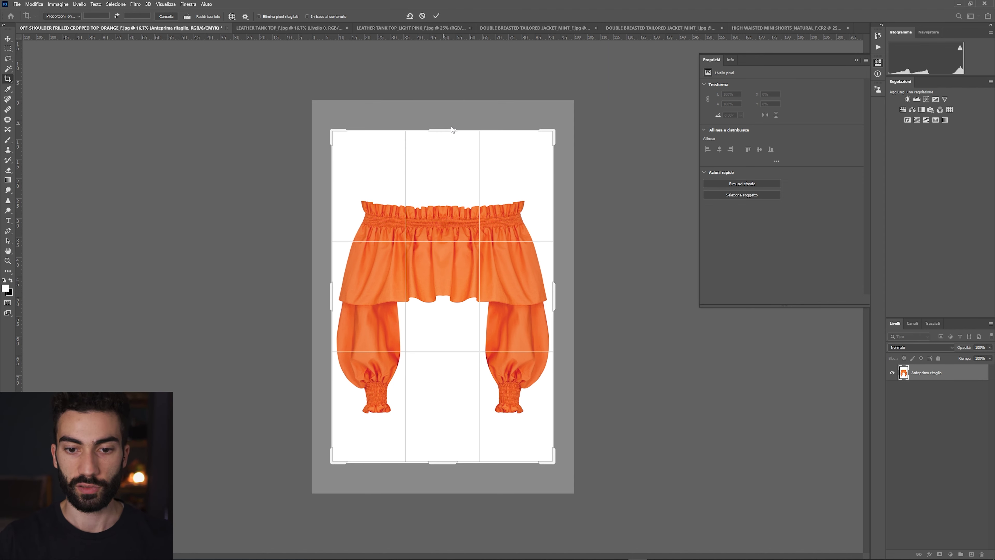
{"action": "key", "text": "Return"}
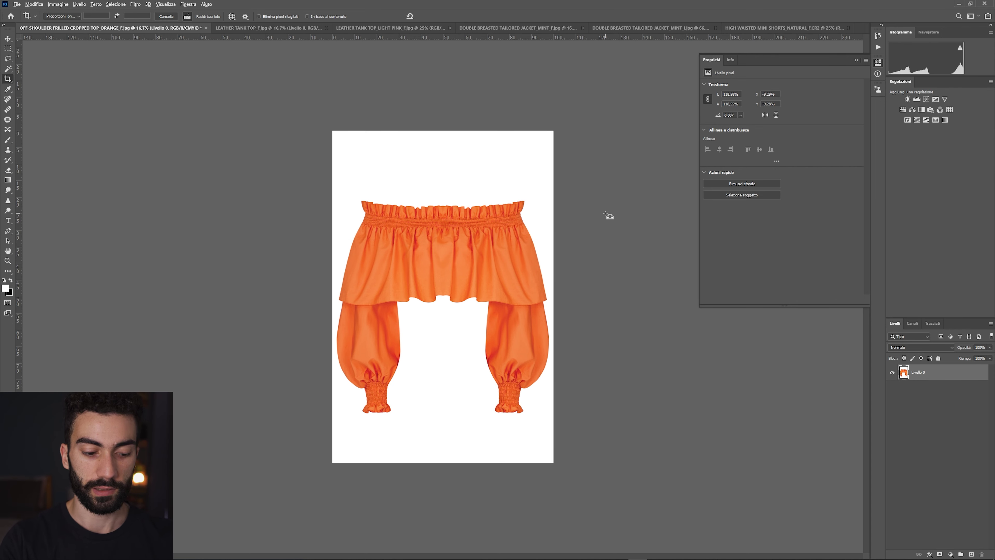
{"action": "key", "text": "ctrl+alt+c"}
{"action": "type", "text": "110"}
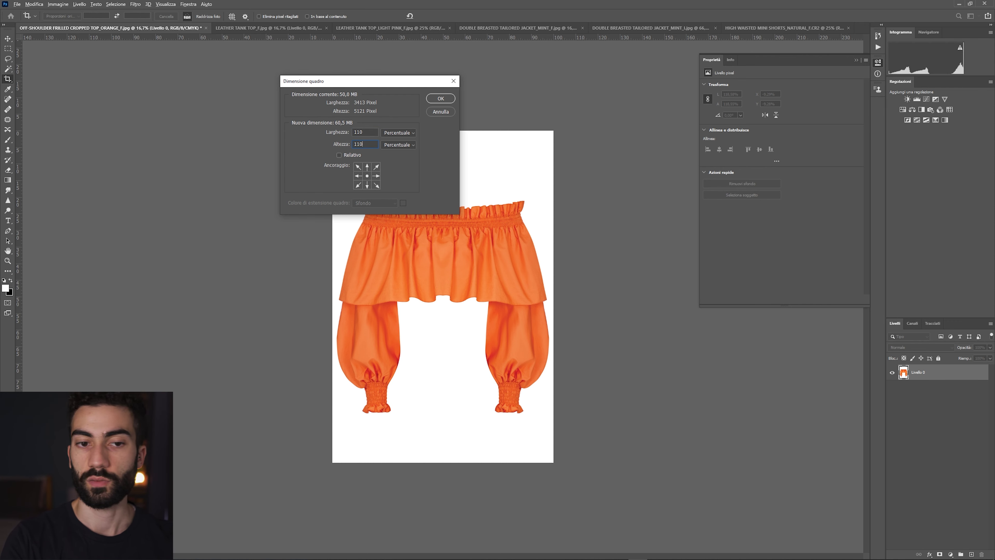
{"action": "key", "text": "Return"}
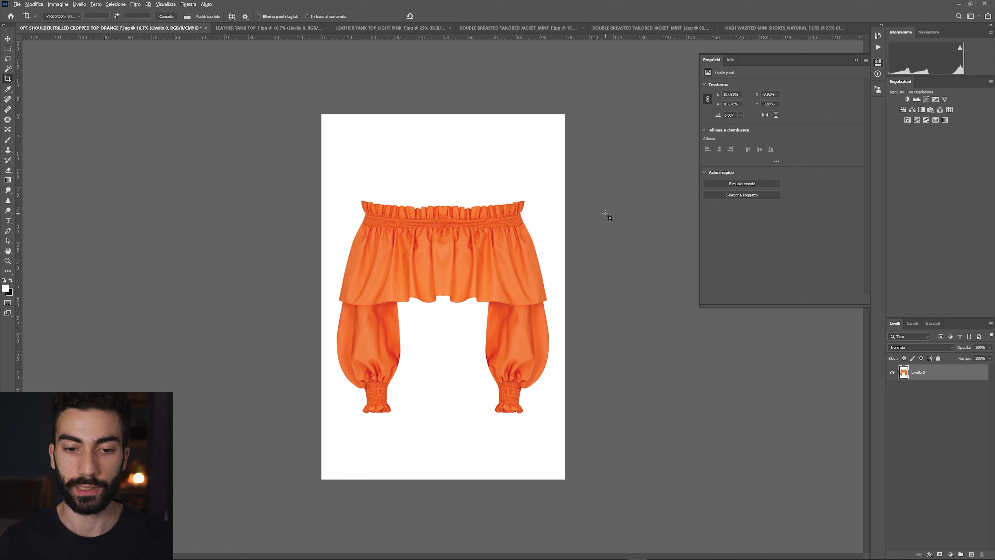
{"action": "key", "text": "ctrl+shift+e"}
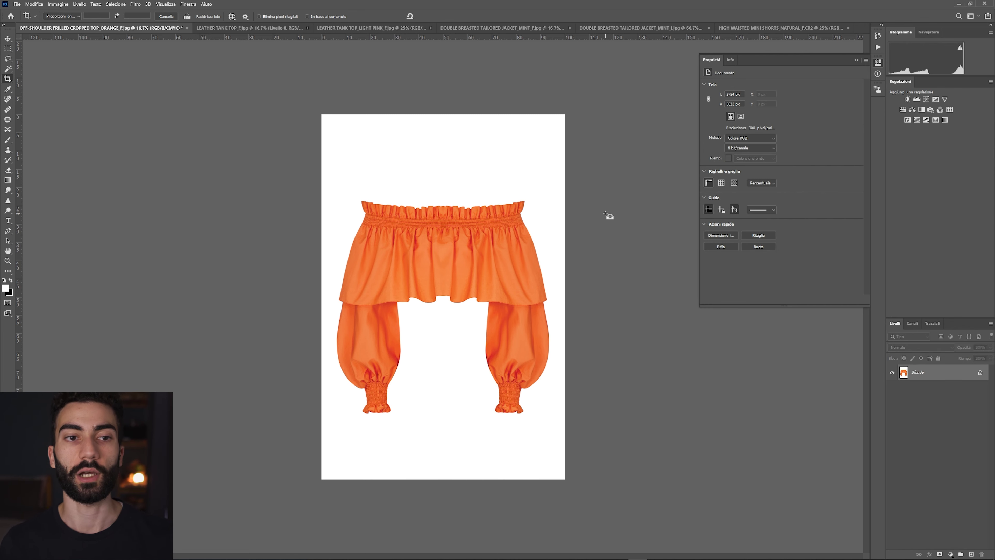